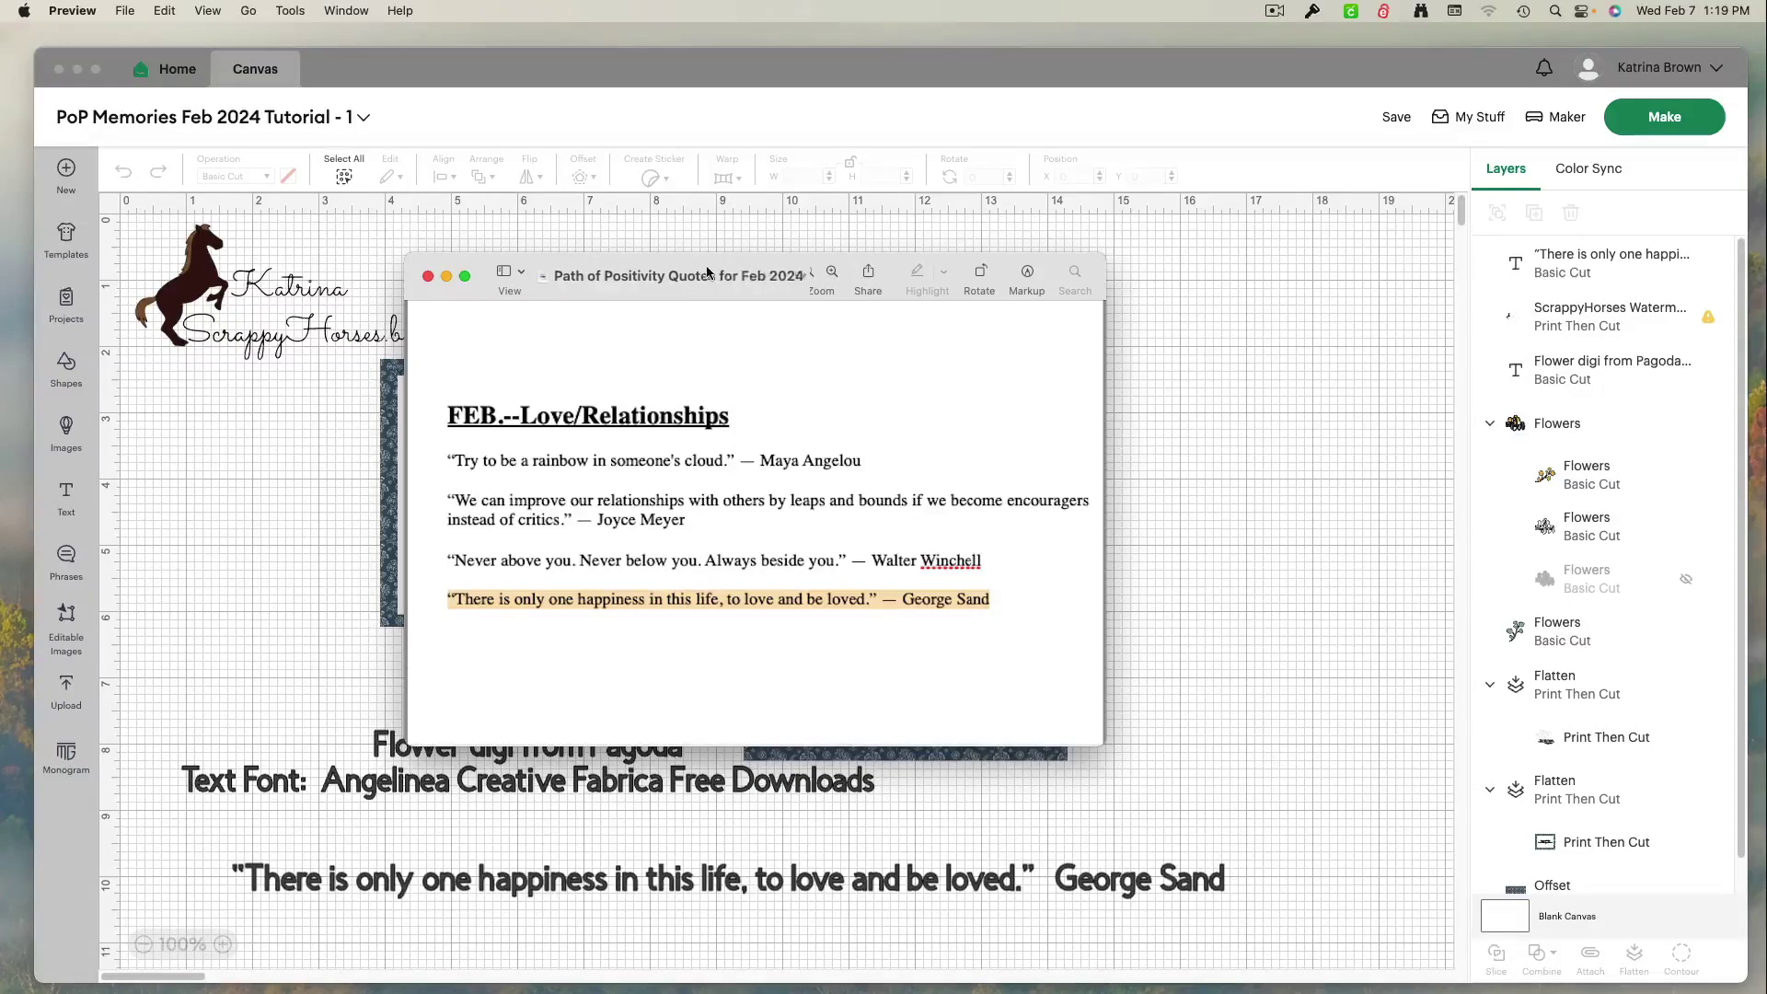
# Move the February quotes document out of the way and switch to the Cricut Design Space canvas
pyautogui.moveTo(708, 273); pyautogui.dragTo(114, 250)
pyautogui.click(241, 505)
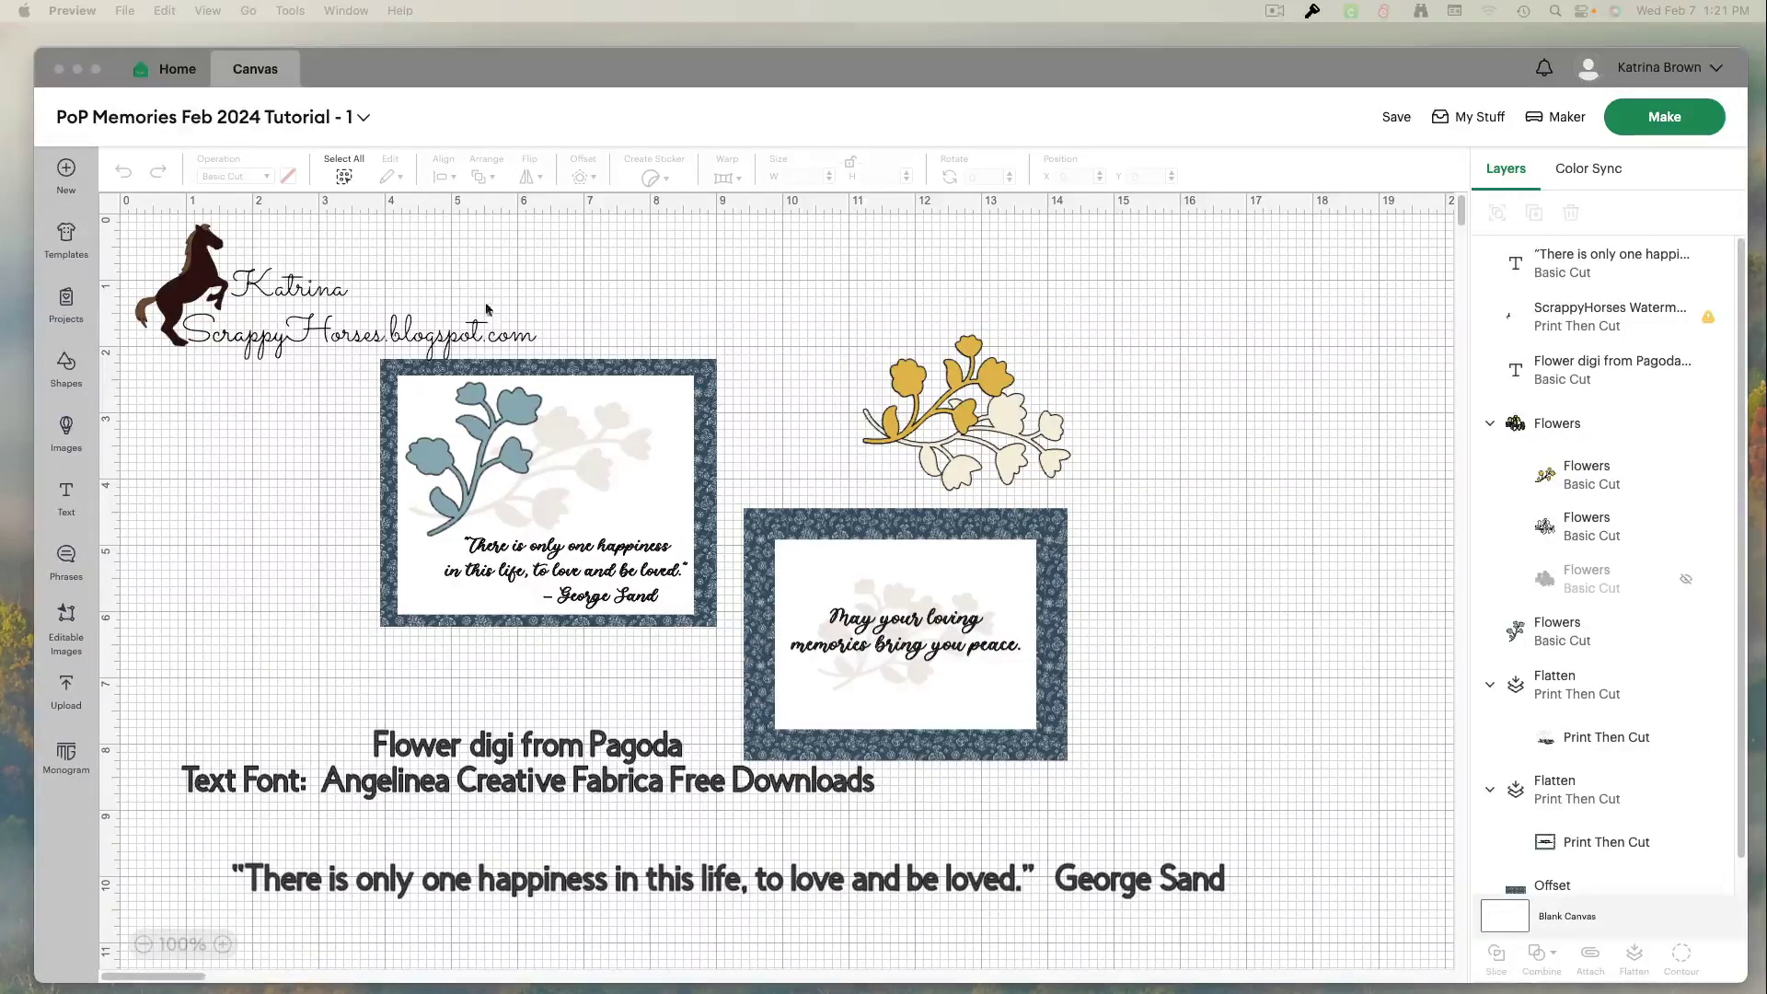
pyautogui.click(666, 314)
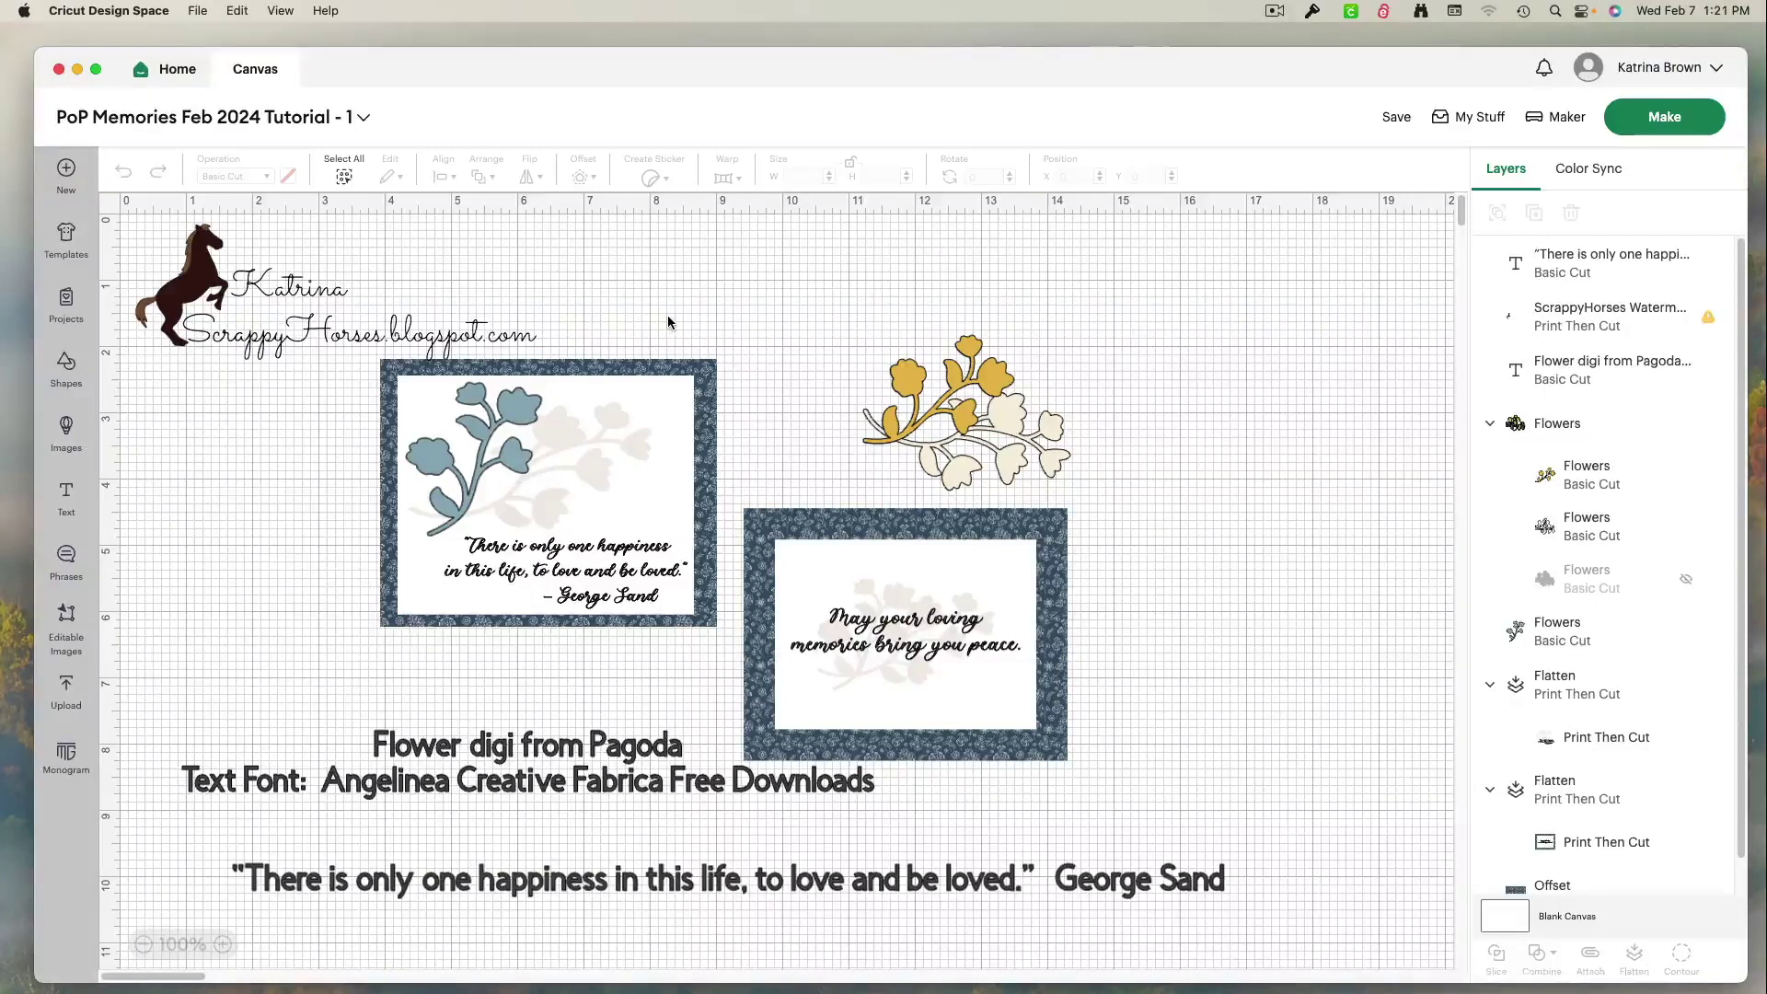
# Add a square, unlock its proportions and size it 5.5 in wide by 4.25 in high
pyautogui.click(67, 370)
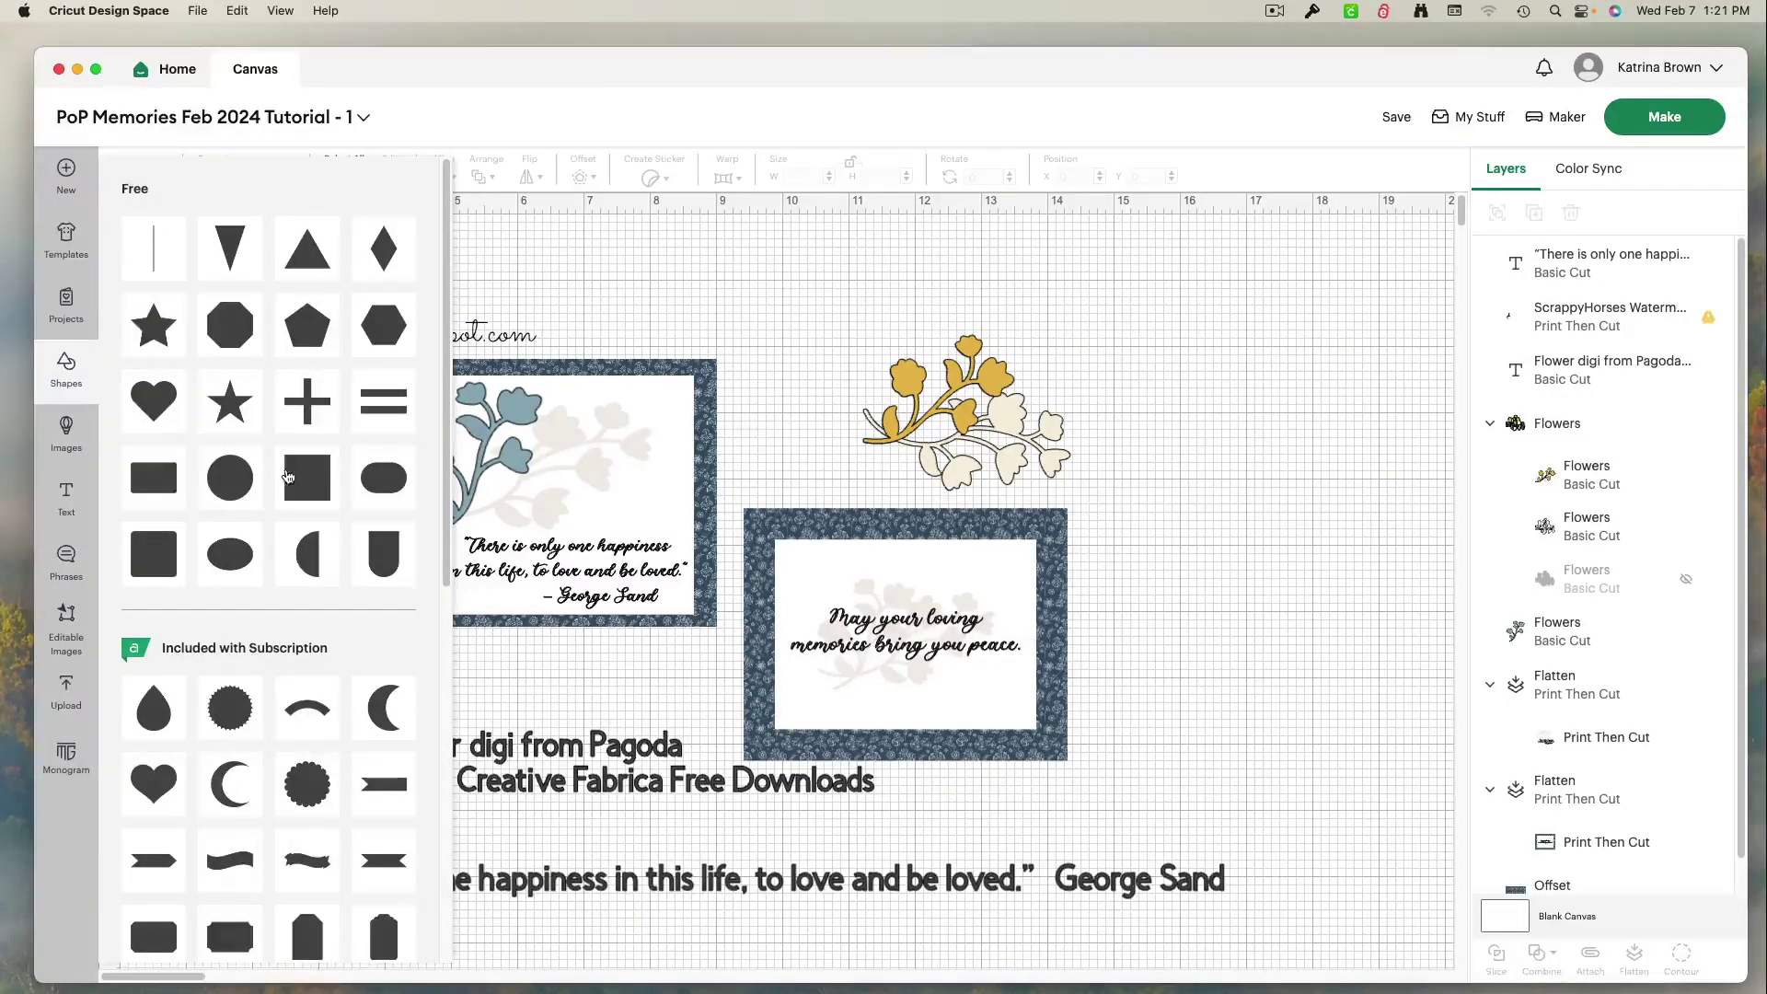
pyautogui.click(282, 478)
pyautogui.click(851, 167)
pyautogui.click(783, 178)
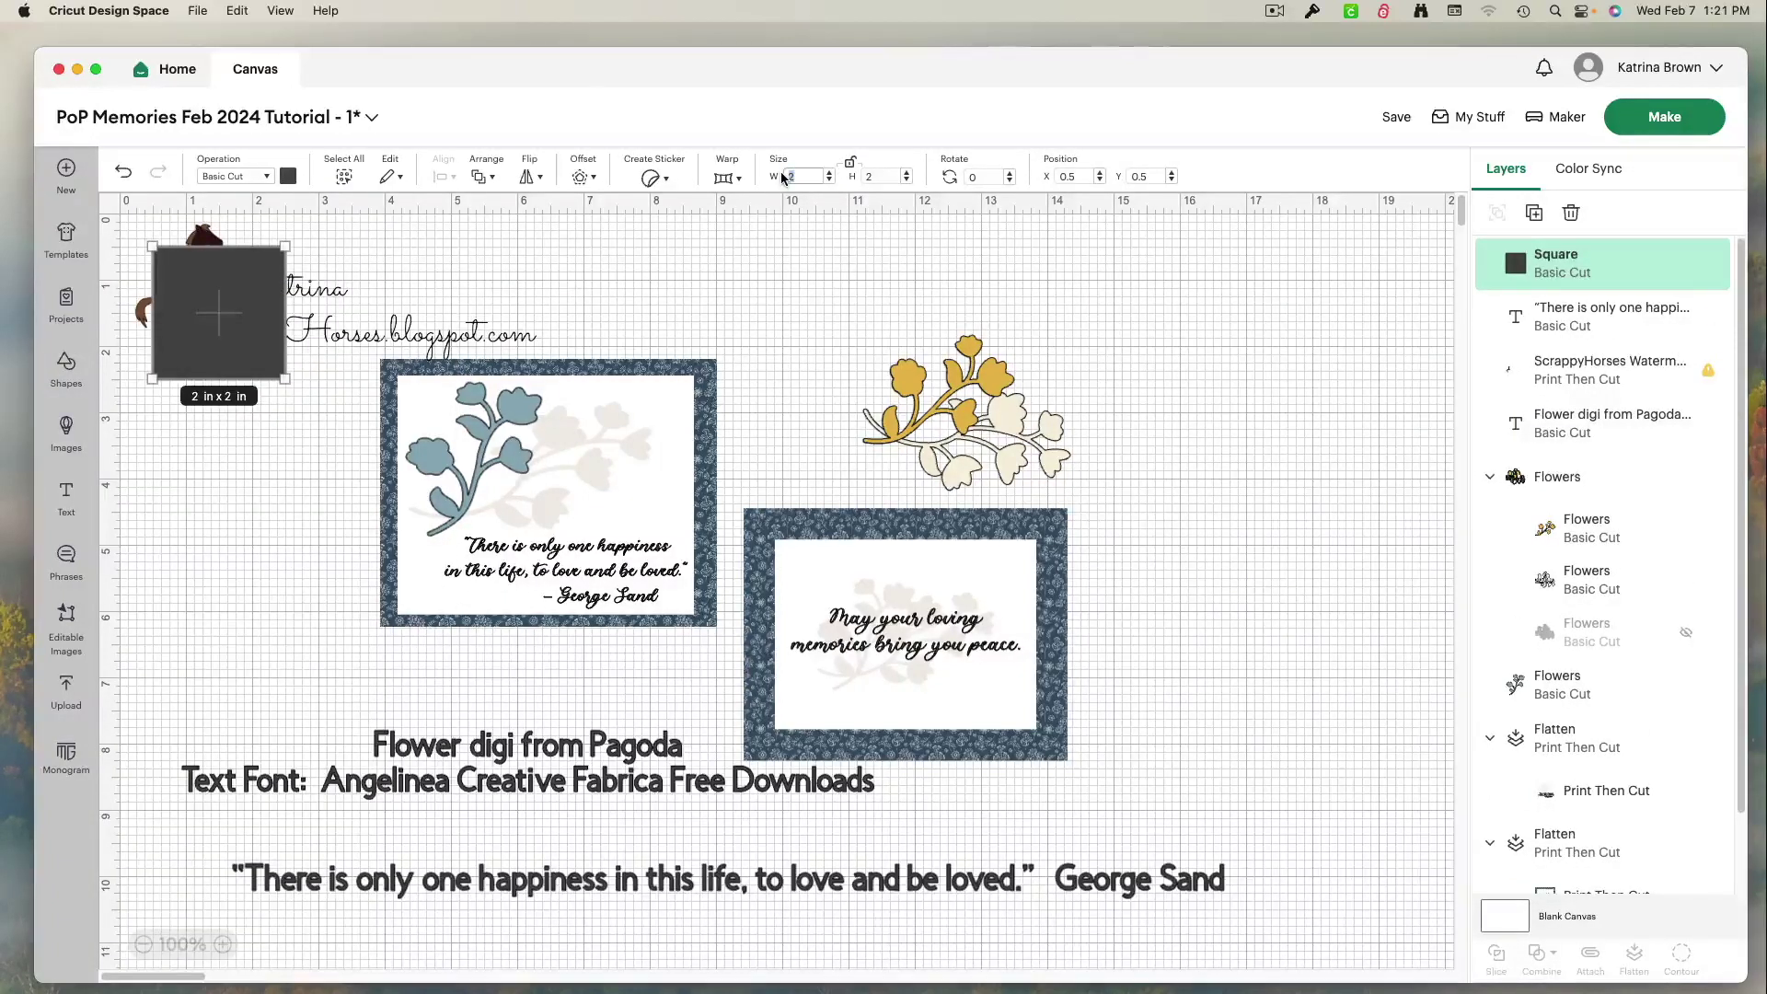
pyautogui.write('5.5')
pyautogui.click(865, 176)
pyautogui.write('4')
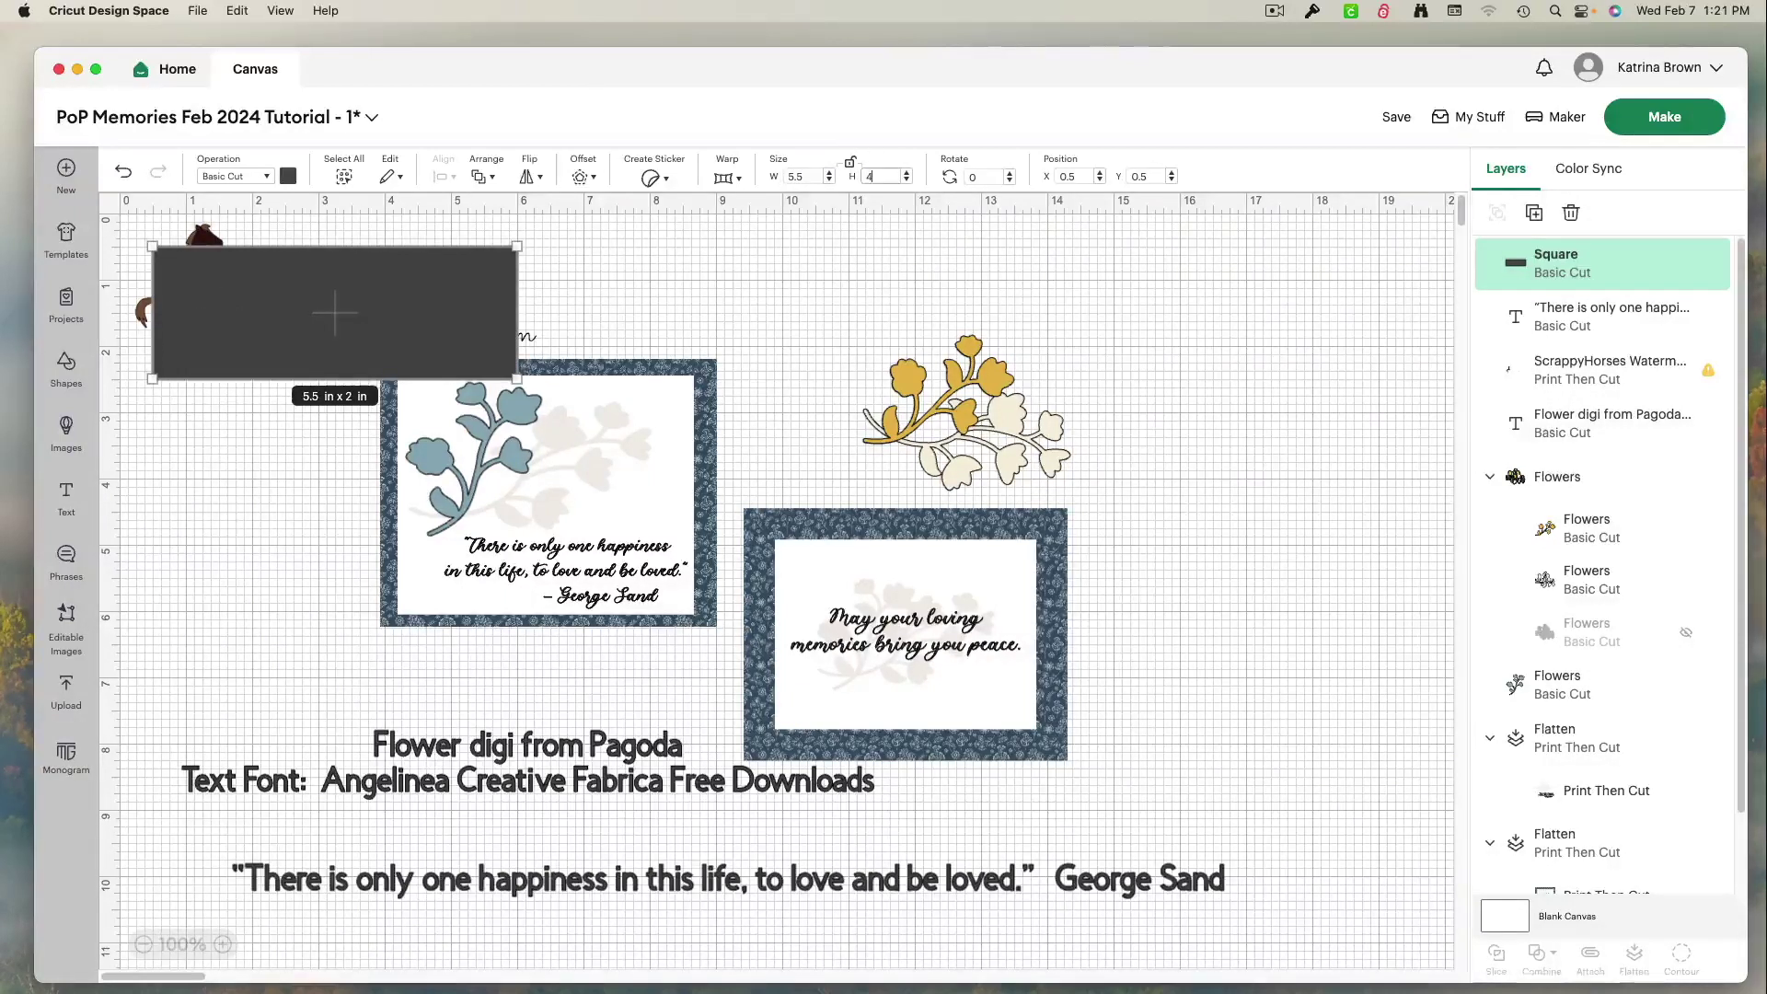
pyautogui.write('.25')
pyautogui.press('Return')
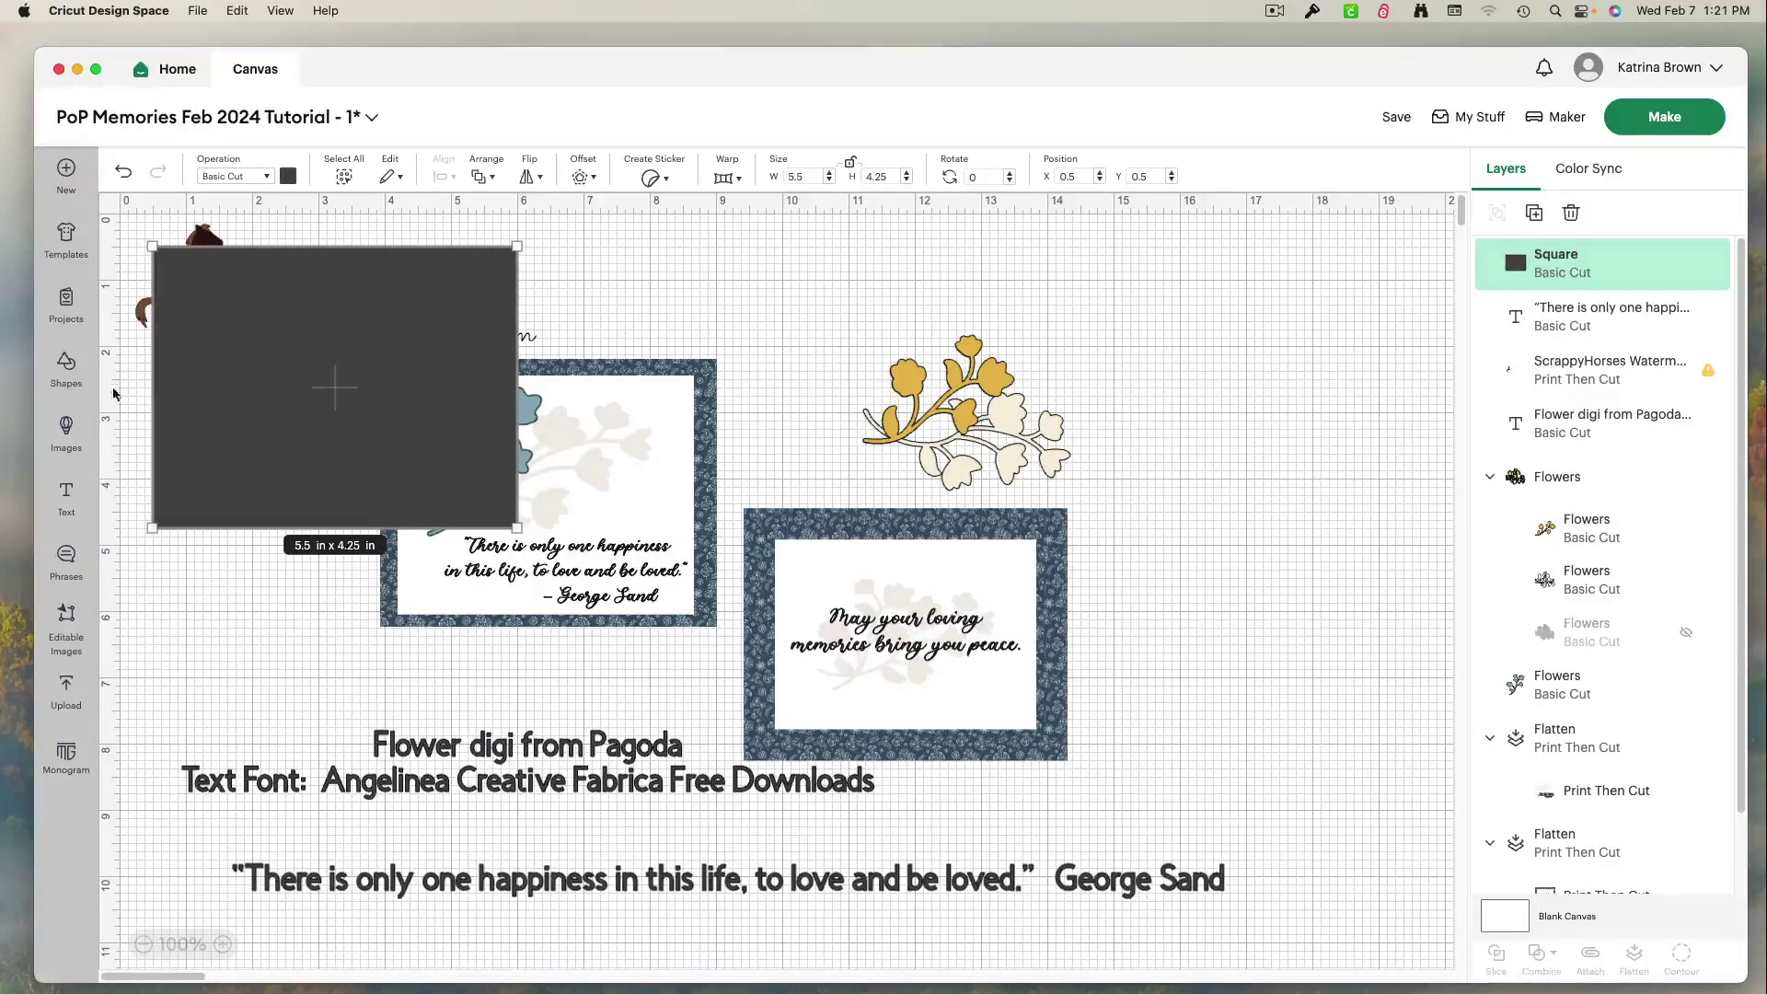
# Move the 5.5 x 4.25 in rectangle over the sample card front and color it white
pyautogui.moveTo(319, 336); pyautogui.dragTo(538, 357)
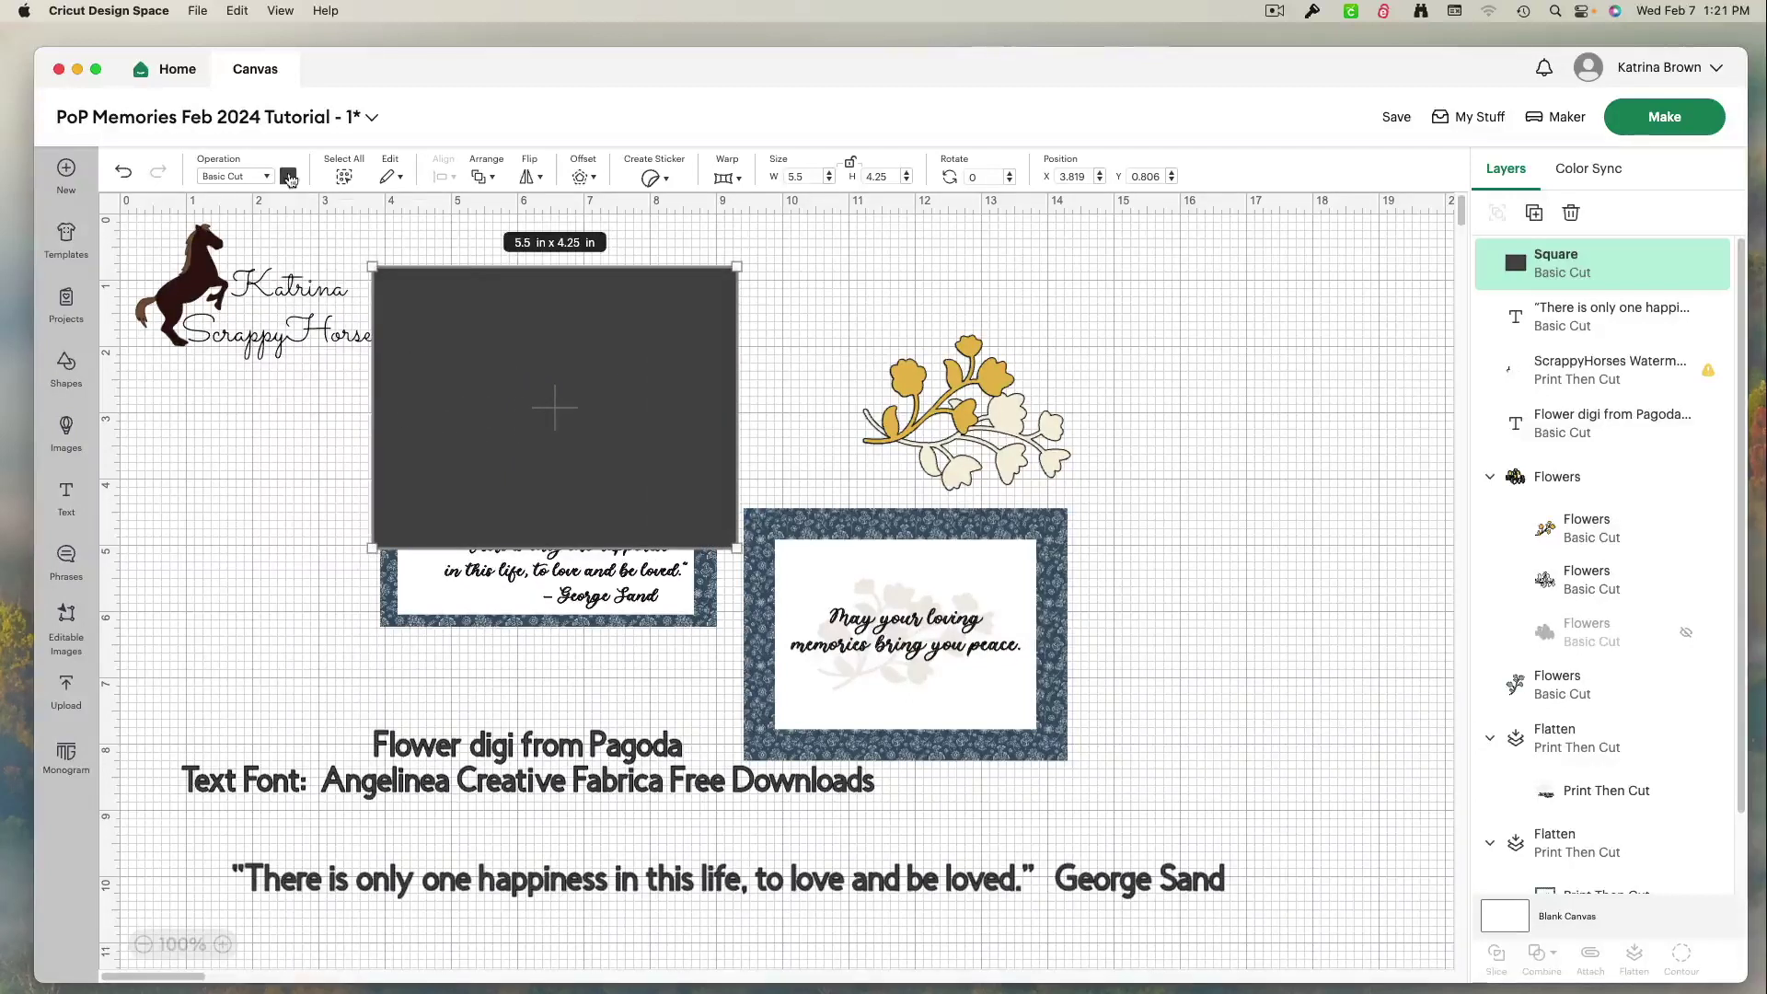
pyautogui.click(288, 175)
pyautogui.click(307, 337)
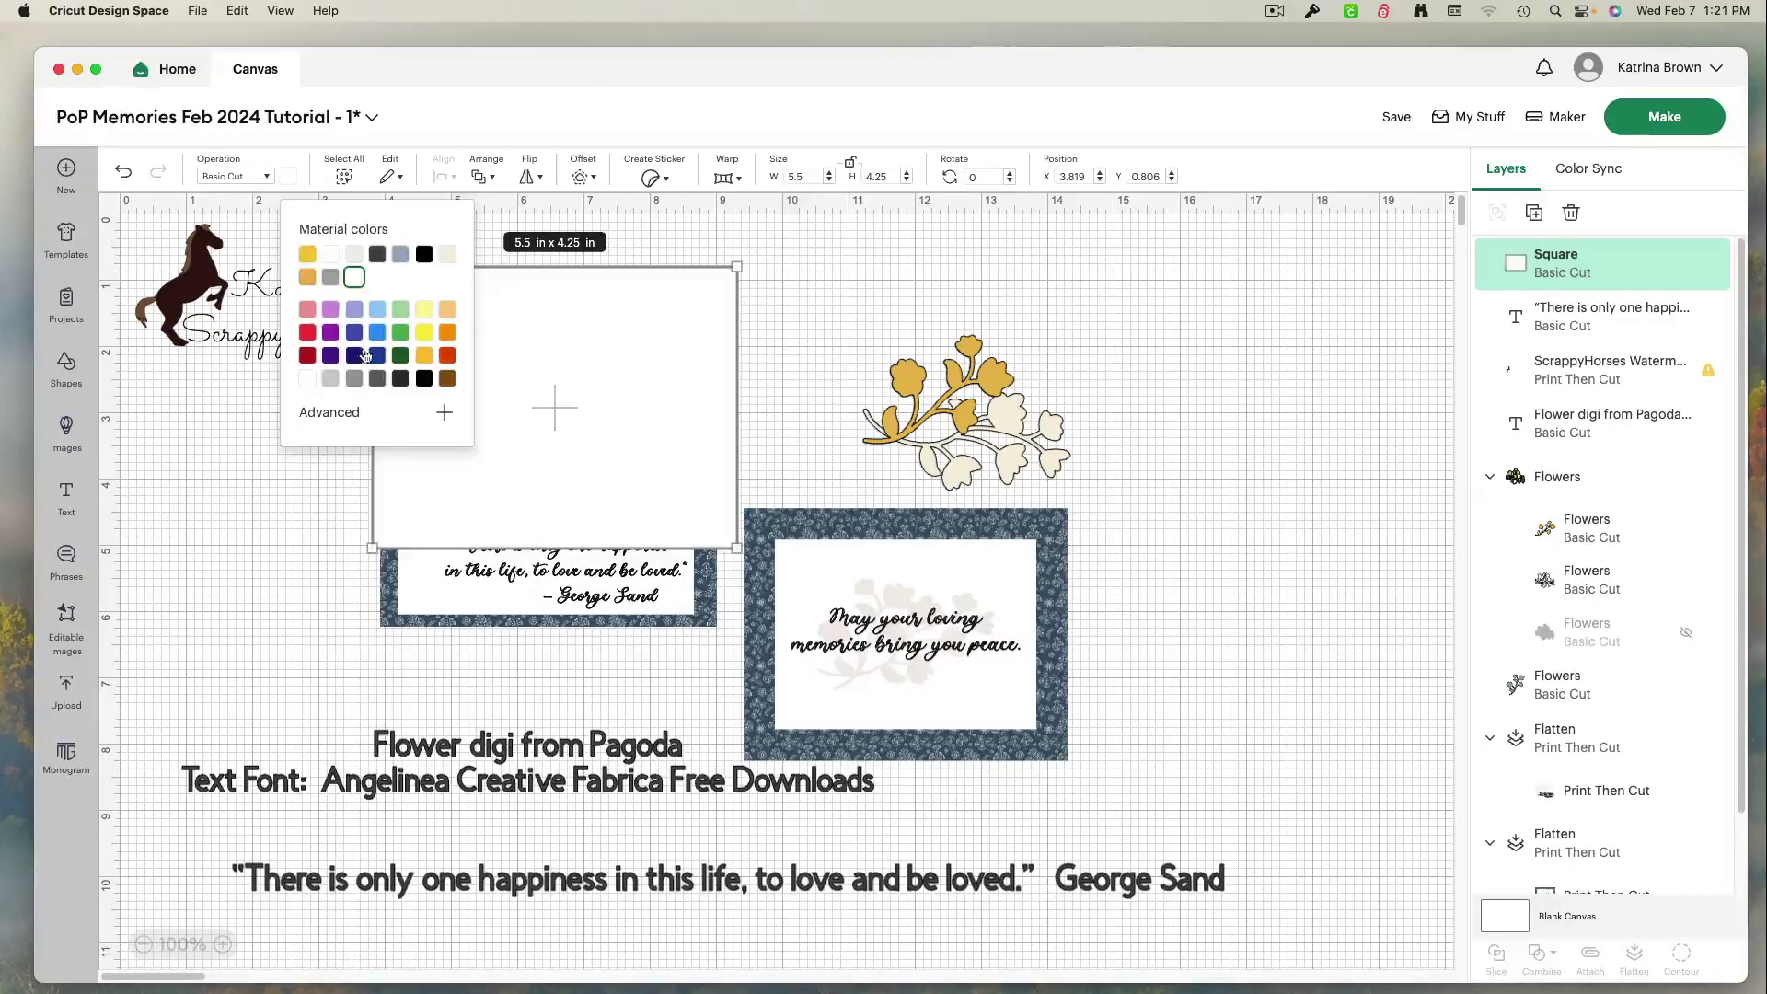
pyautogui.click(643, 424)
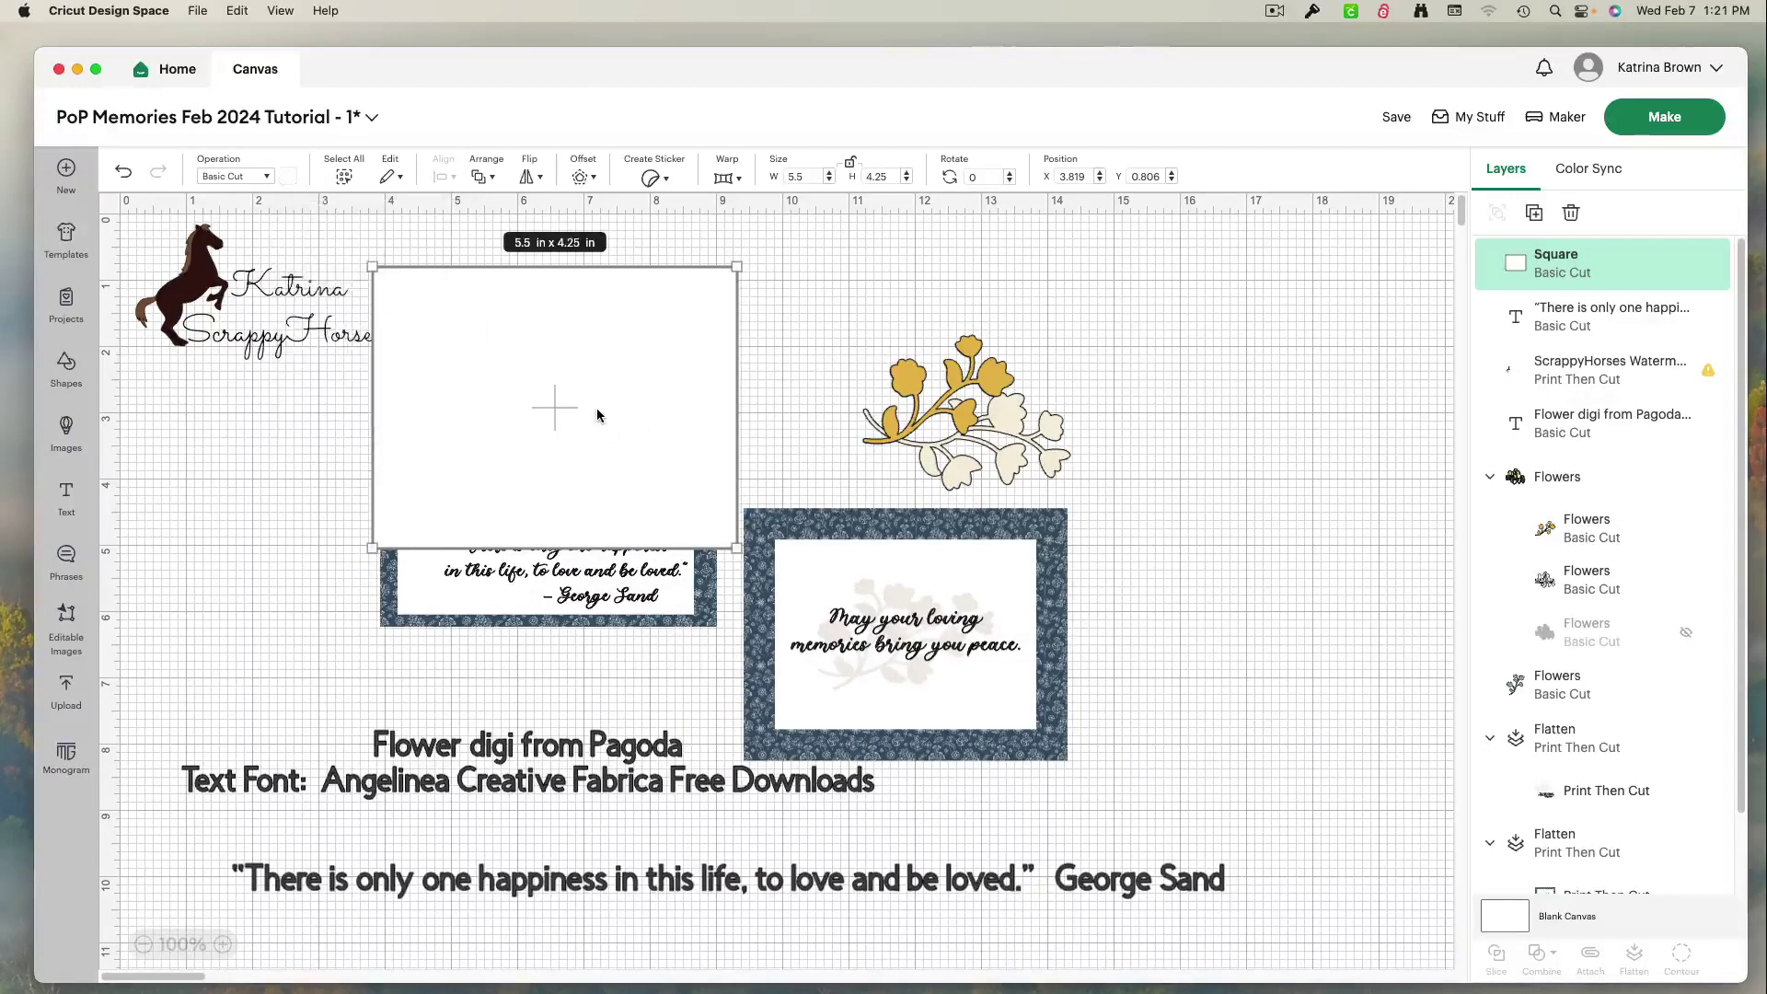
# Send the white card base to the back, center it behind the sample card front, and set it aside beyond the yellow flowers
pyautogui.rightClick(541, 444)
pyautogui.click(607, 678)
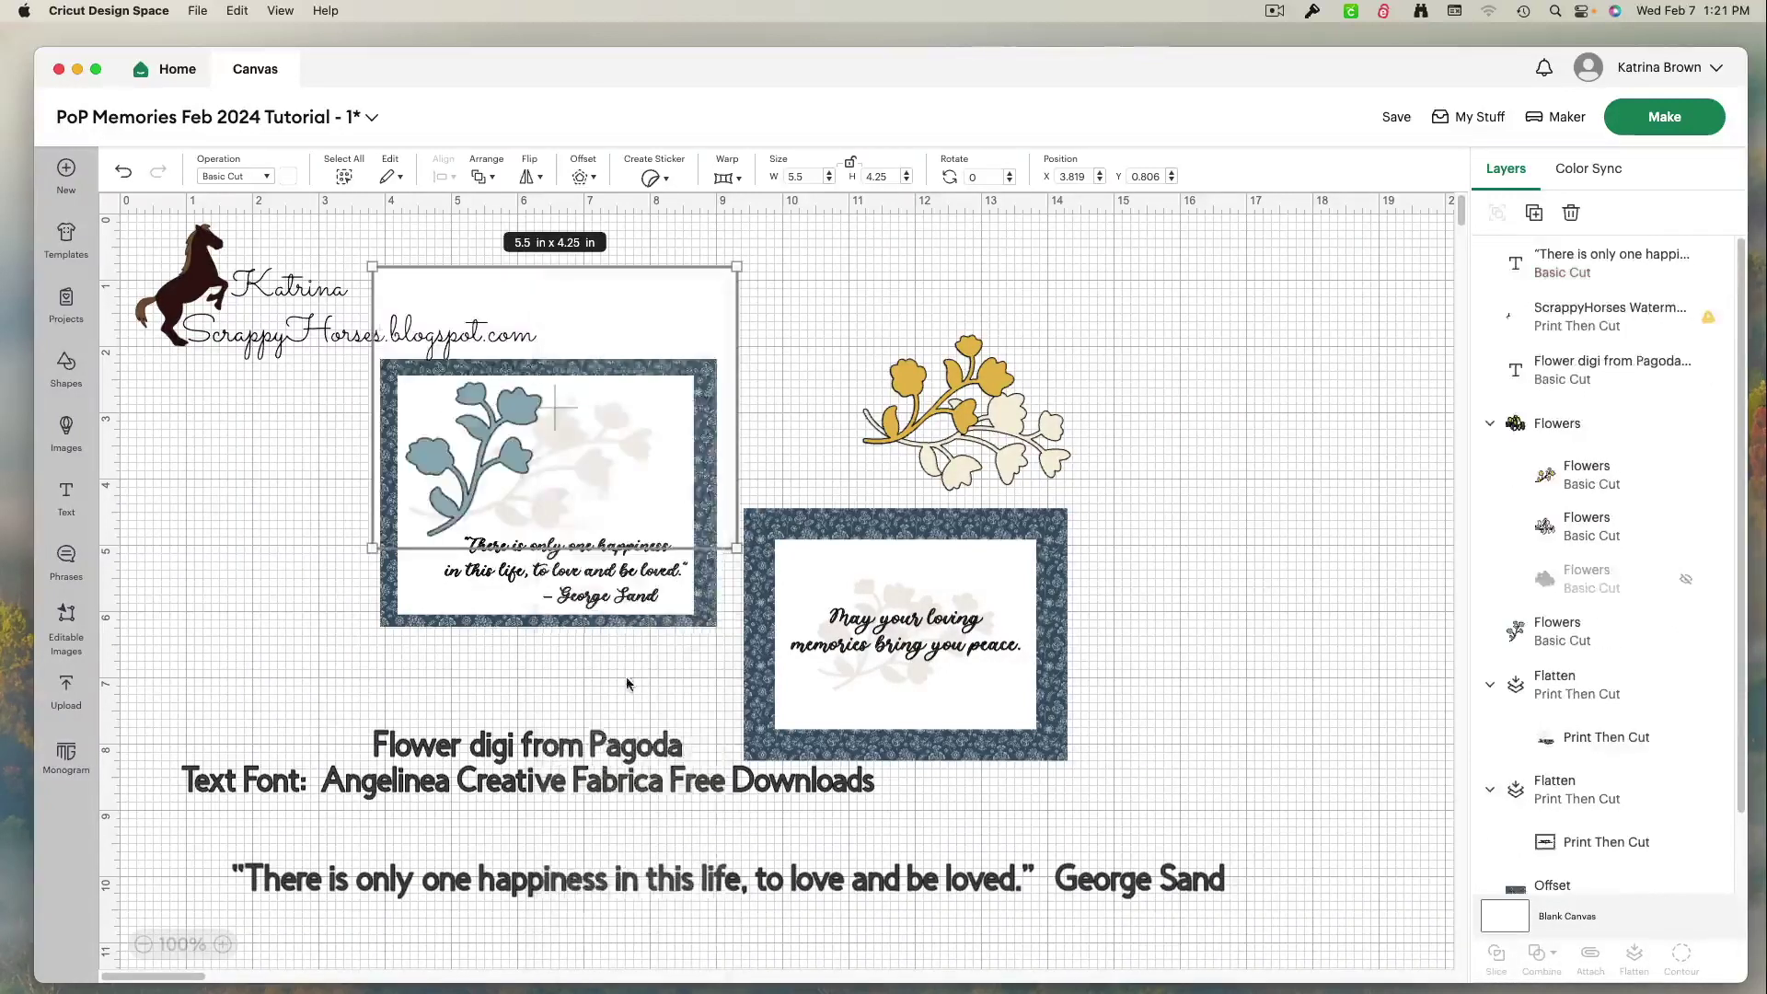
pyautogui.moveTo(637, 318); pyautogui.dragTo(629, 390)
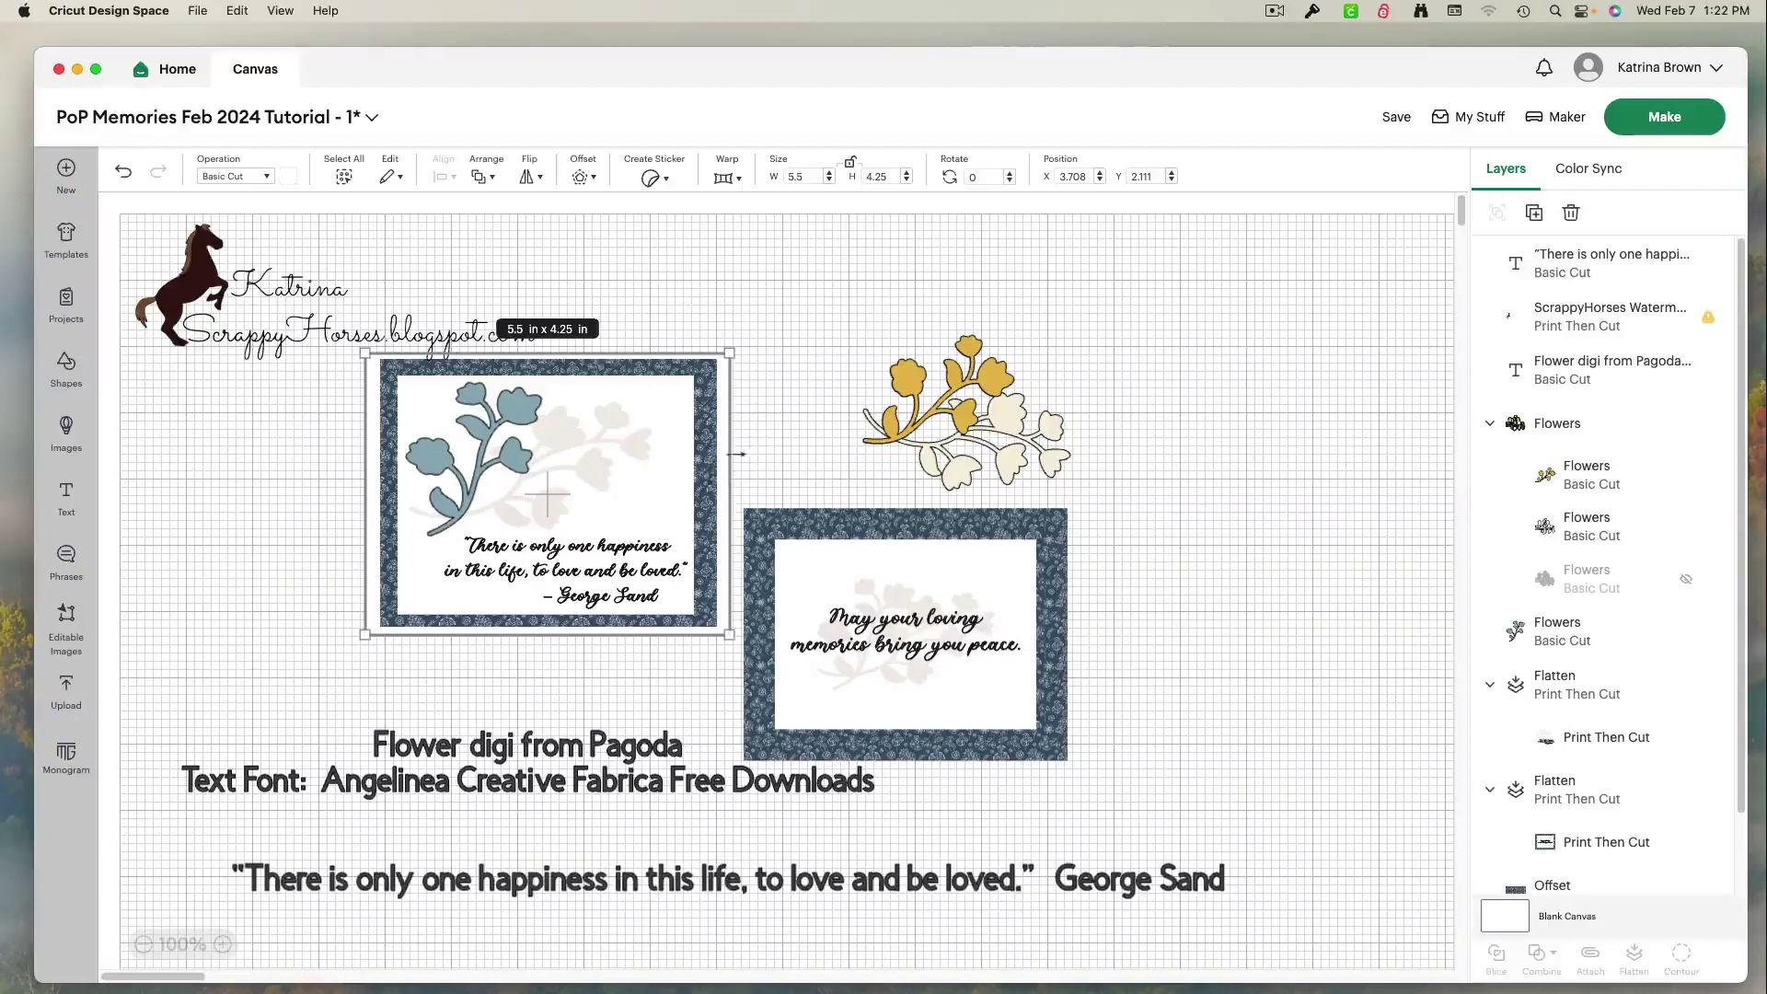
pyautogui.moveTo(714, 464); pyautogui.dragTo(1565, 423)
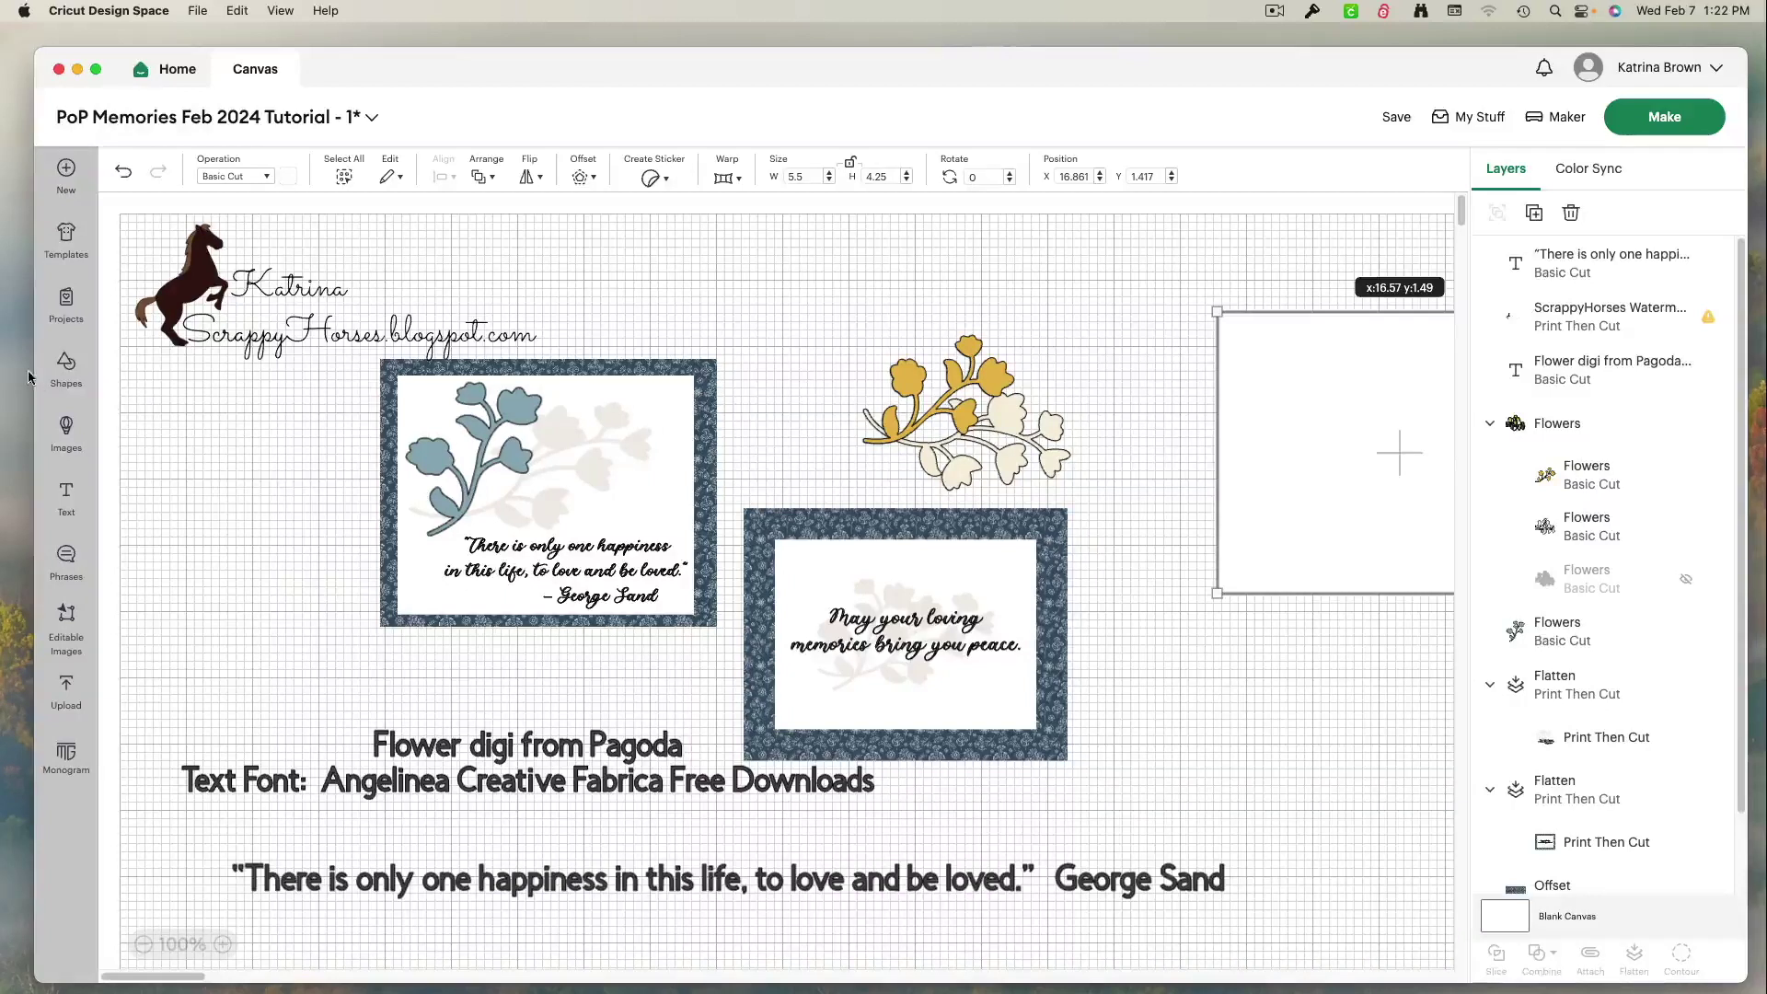
# Add a second square, resize it to about 5.07 x 4.06 in to match the sample's patterned mat, and move it below the card
pyautogui.click(66, 373)
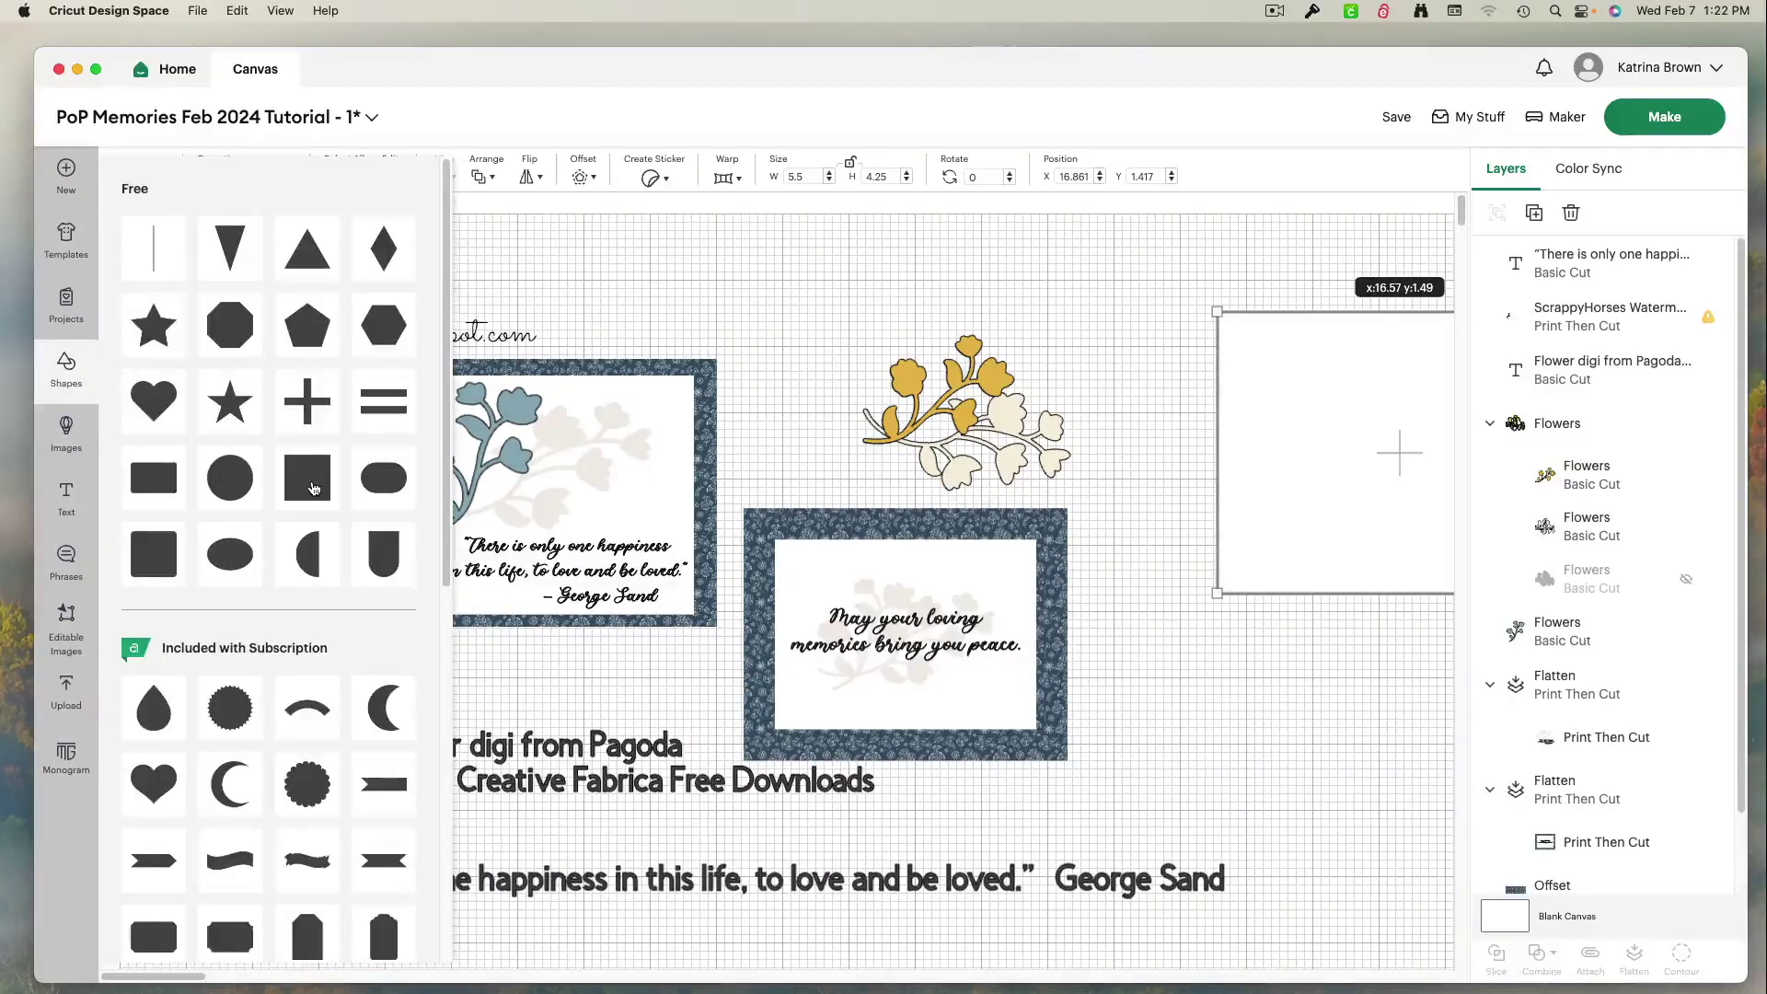
pyautogui.click(314, 488)
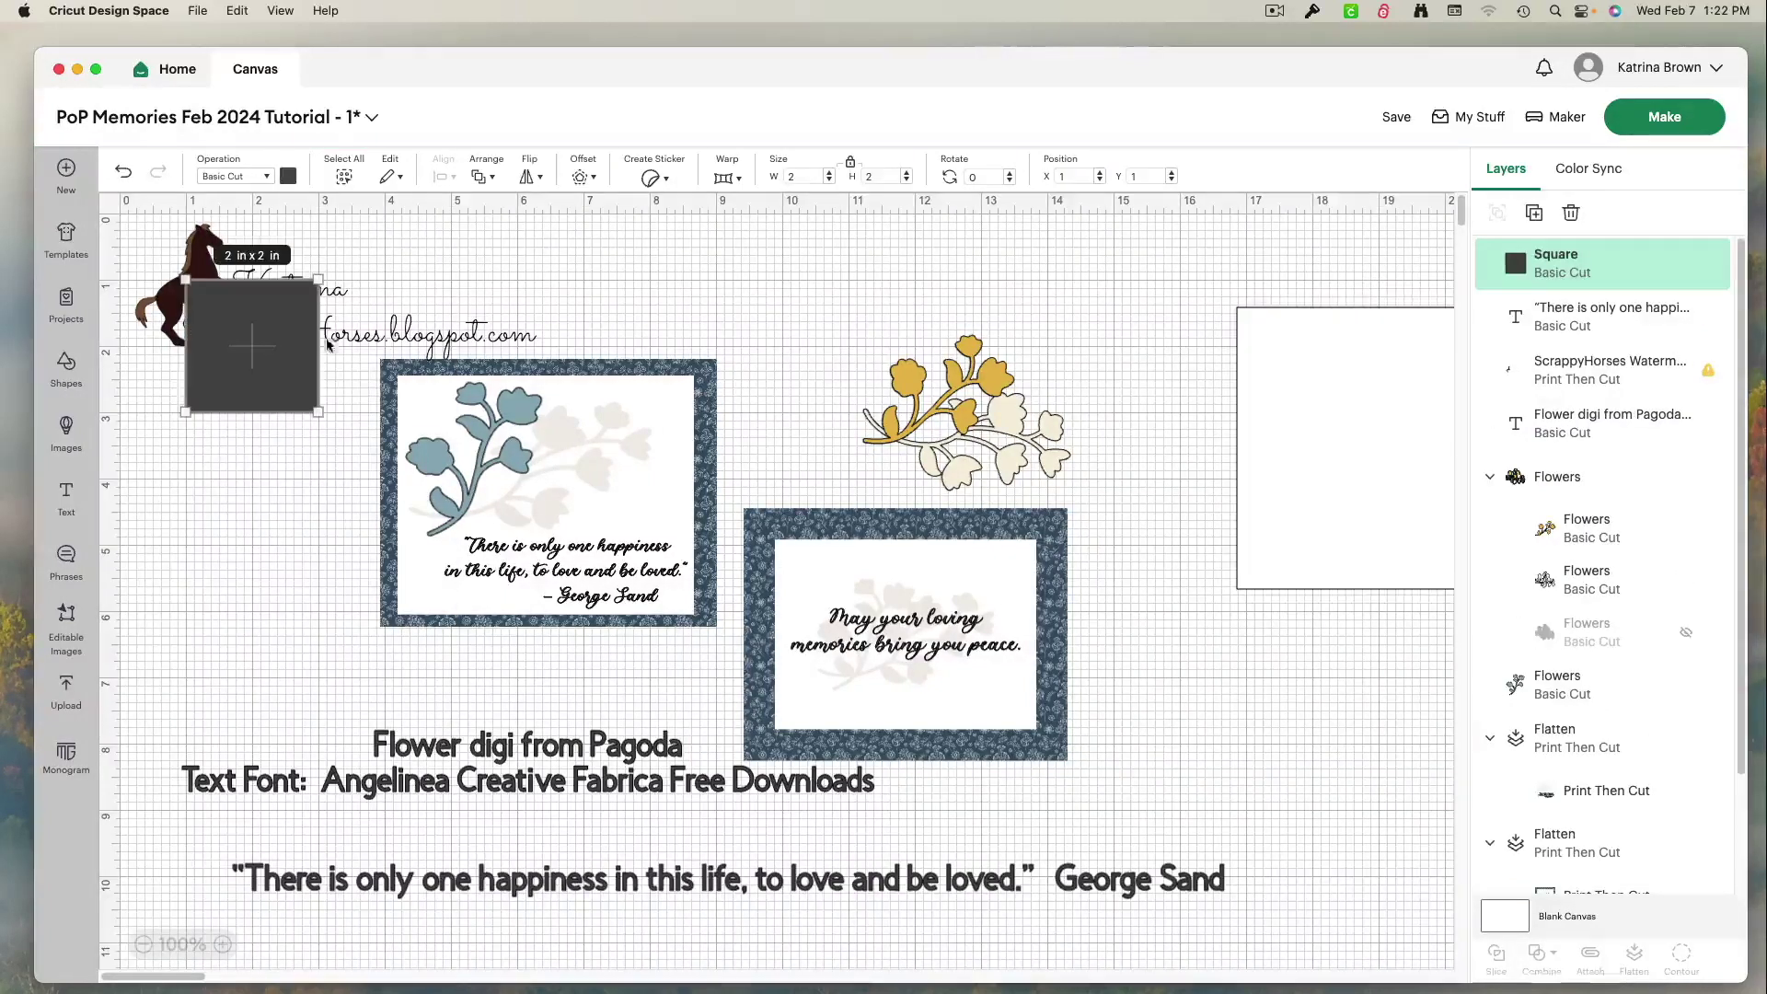
pyautogui.moveTo(242, 334); pyautogui.dragTo(452, 429)
pyautogui.moveTo(524, 482); pyautogui.dragTo(710, 506)
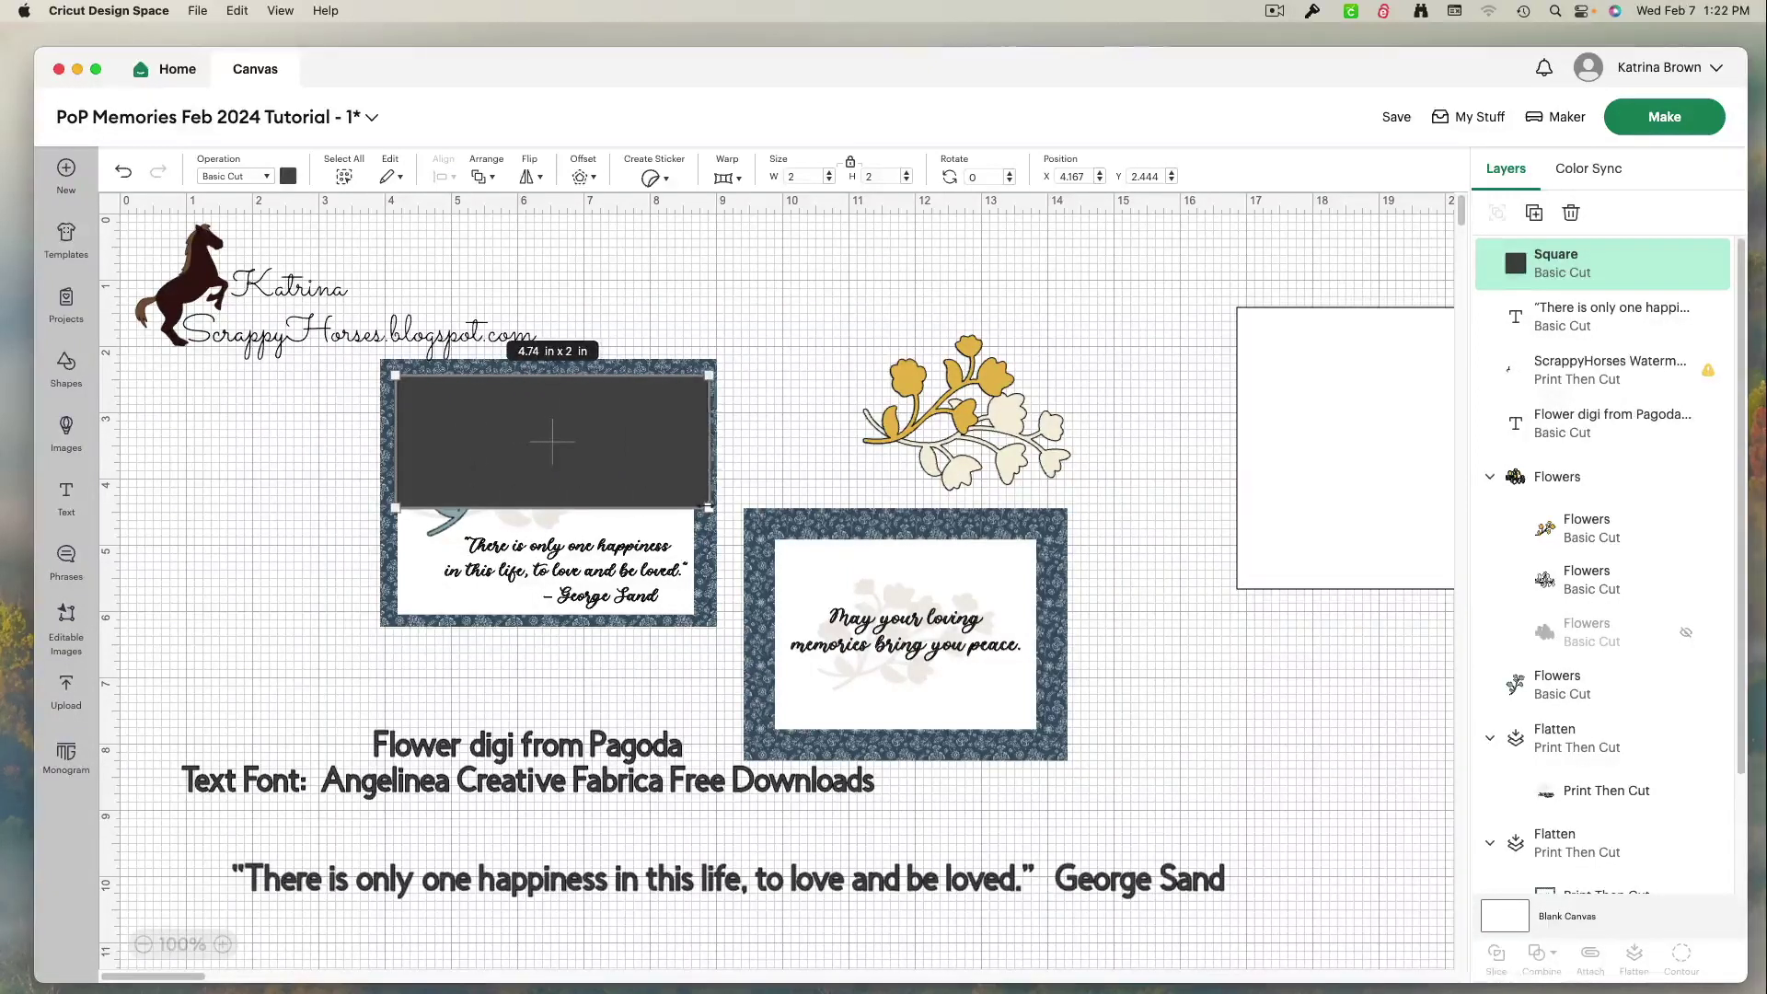
pyautogui.moveTo(609, 483); pyautogui.dragTo(648, 626)
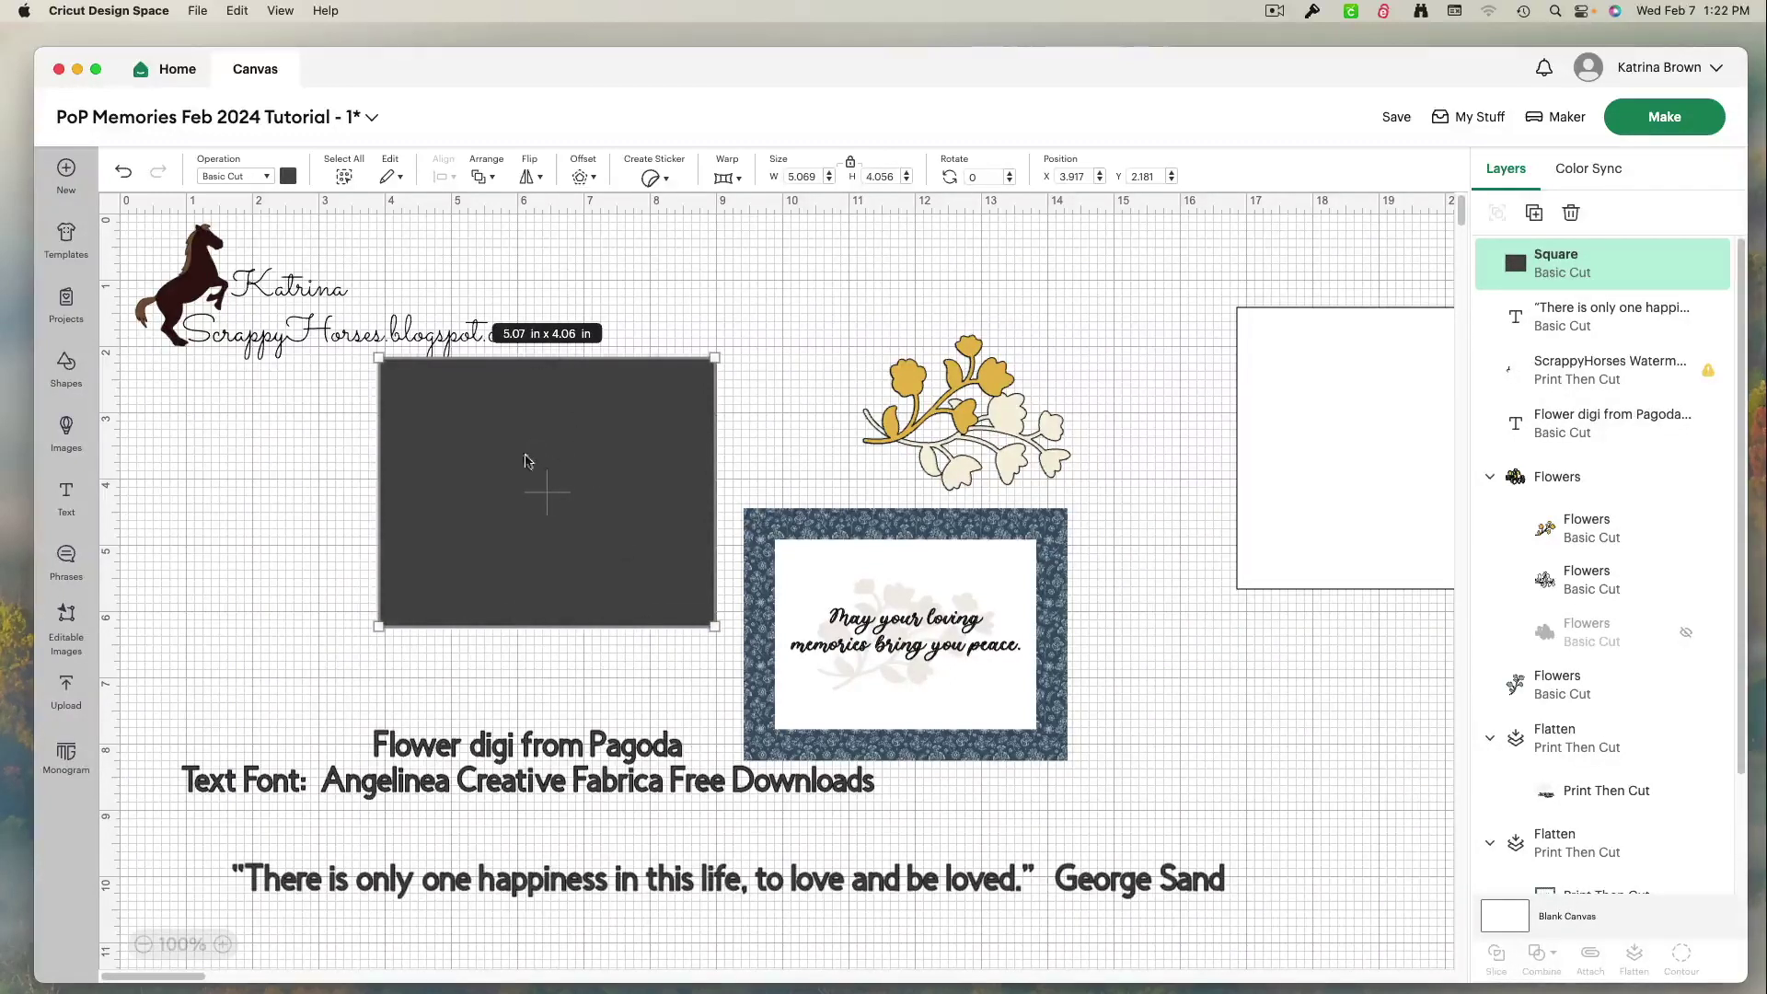
pyautogui.moveTo(534, 476); pyautogui.dragTo(398, 835)
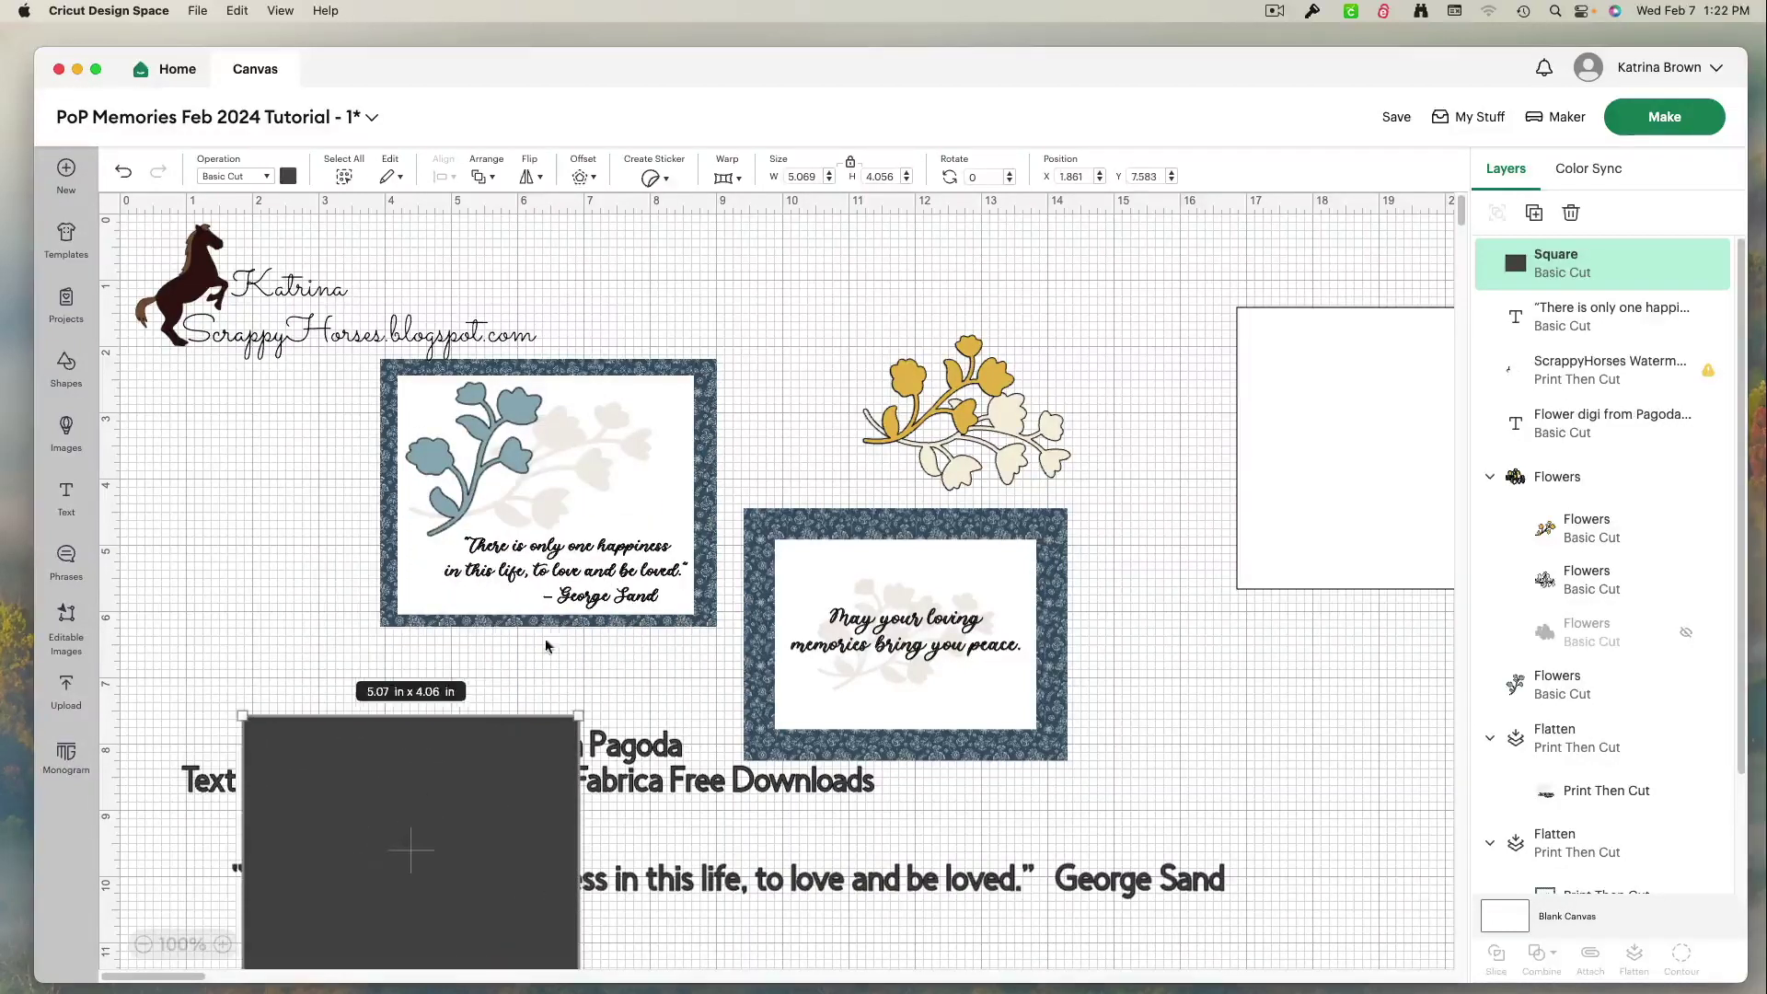
# Duplicate the dark mat rectangle below the sample card front
pyautogui.click(494, 601)
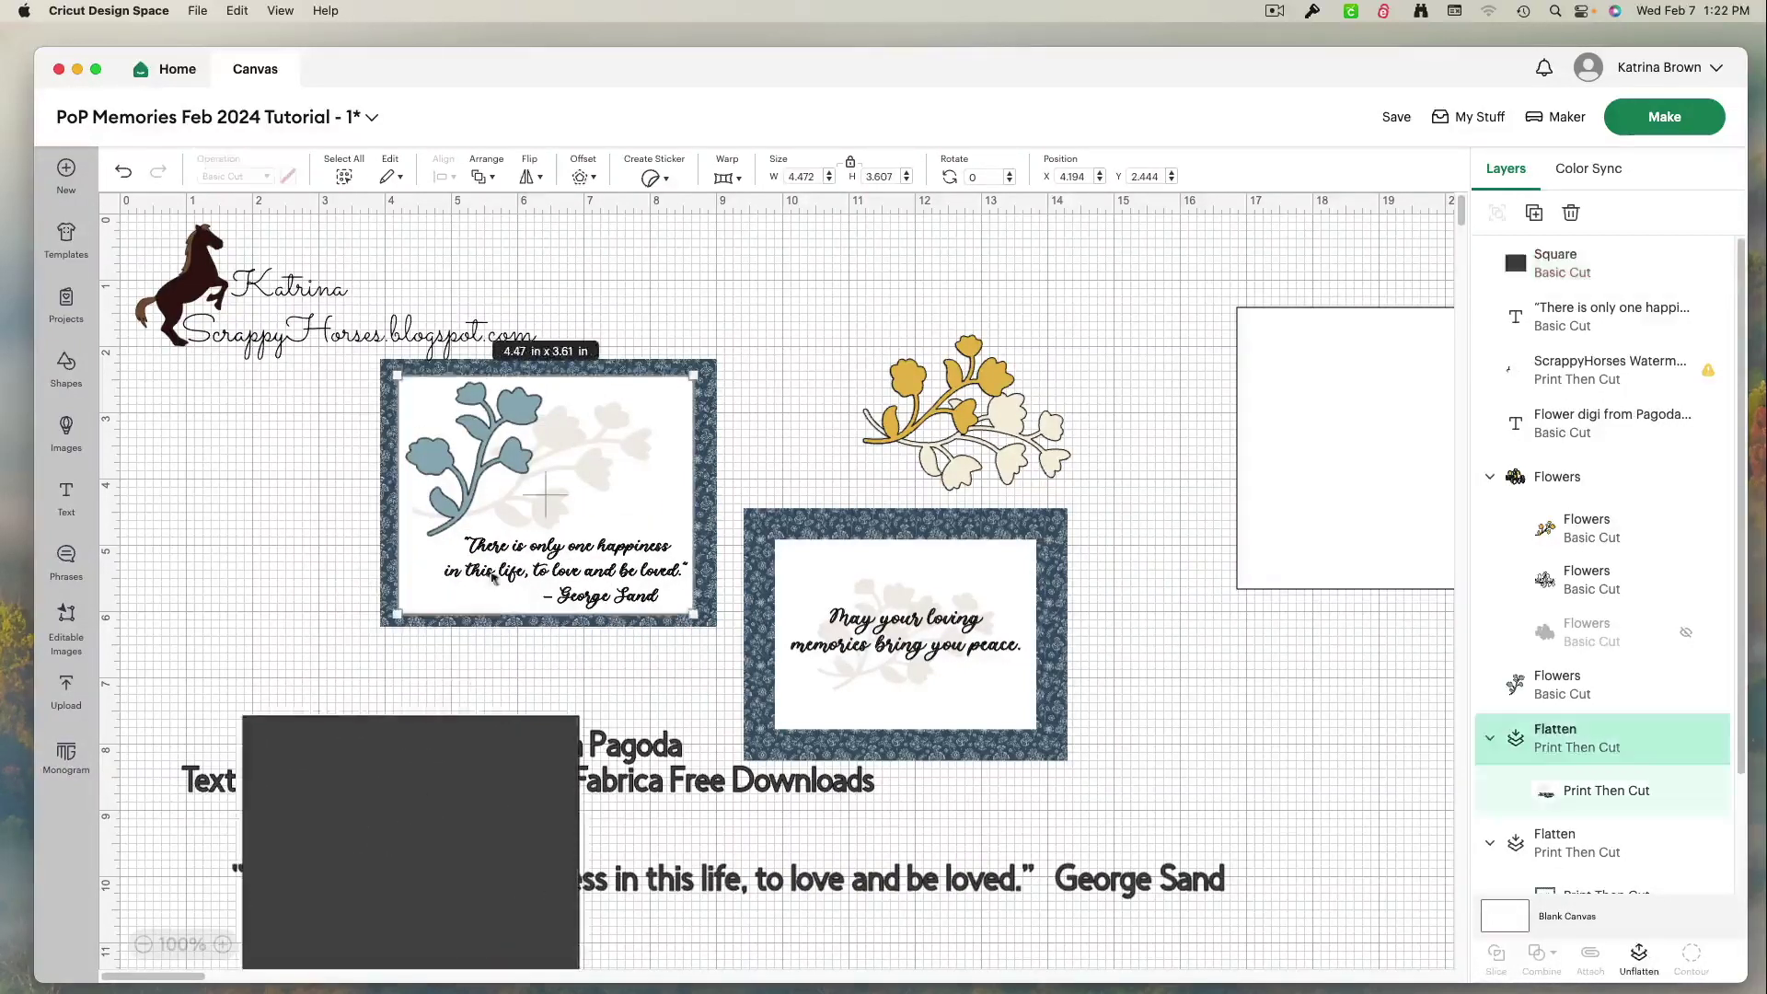
pyautogui.click(488, 764)
pyautogui.rightClick(487, 764)
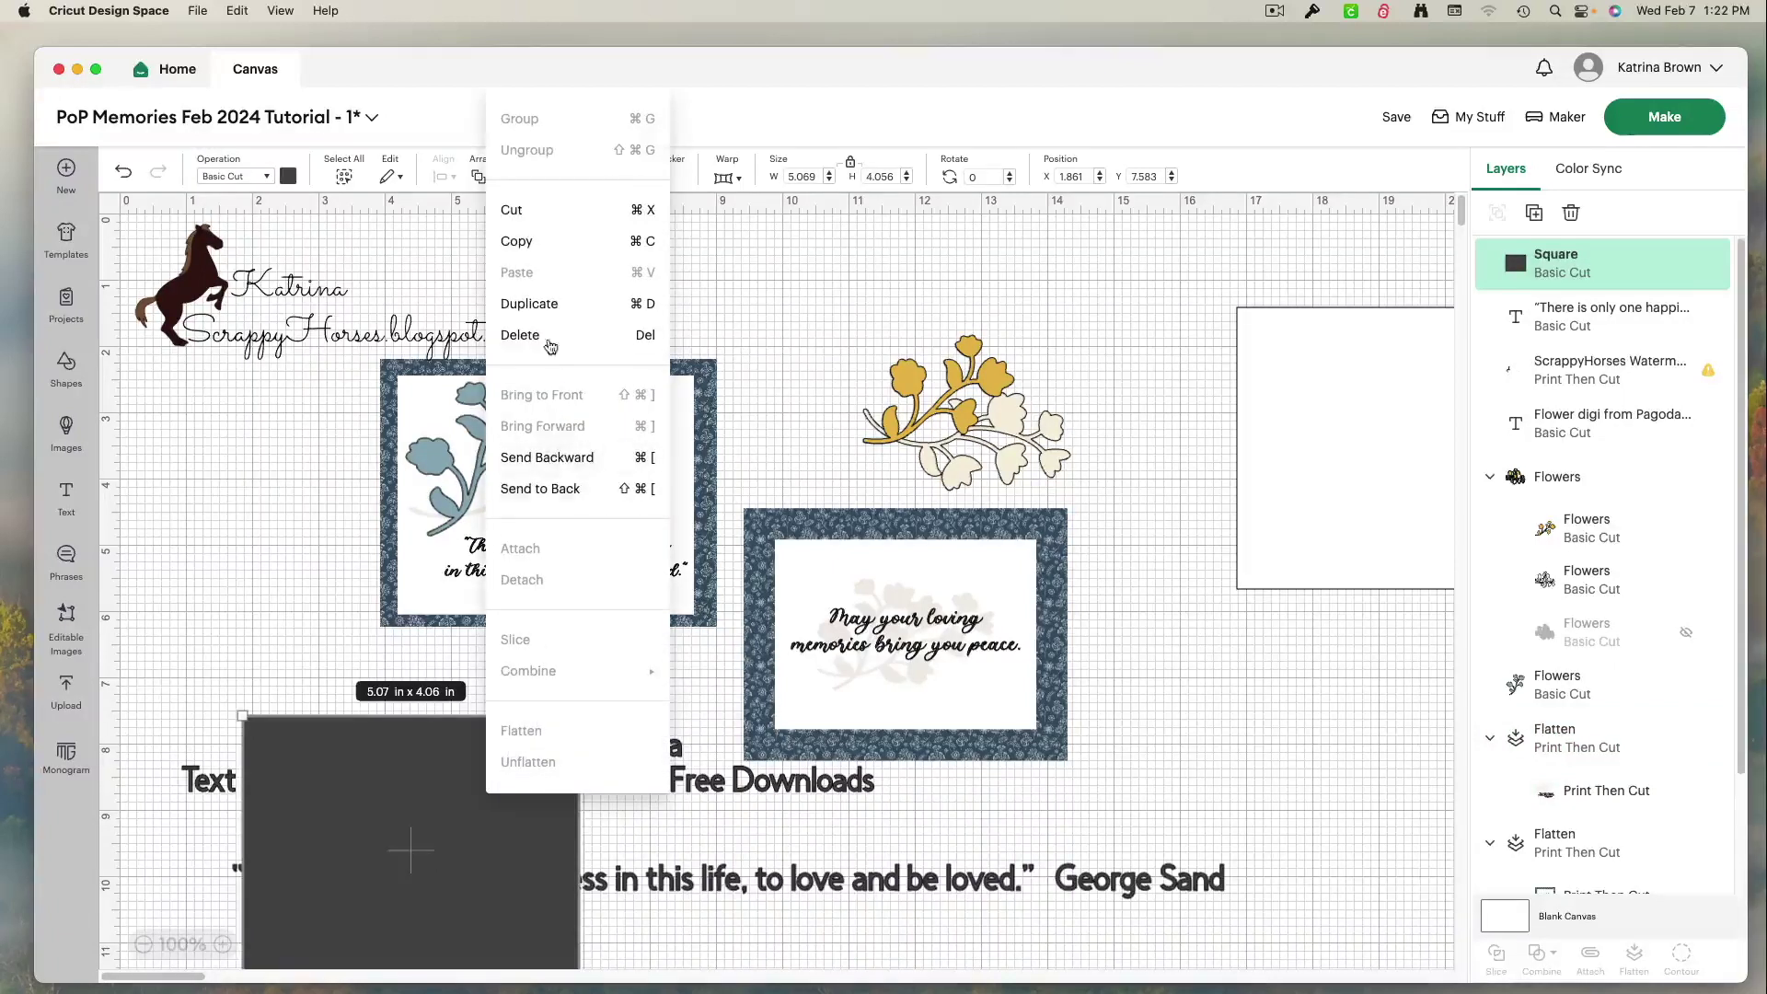
pyautogui.click(418, 802)
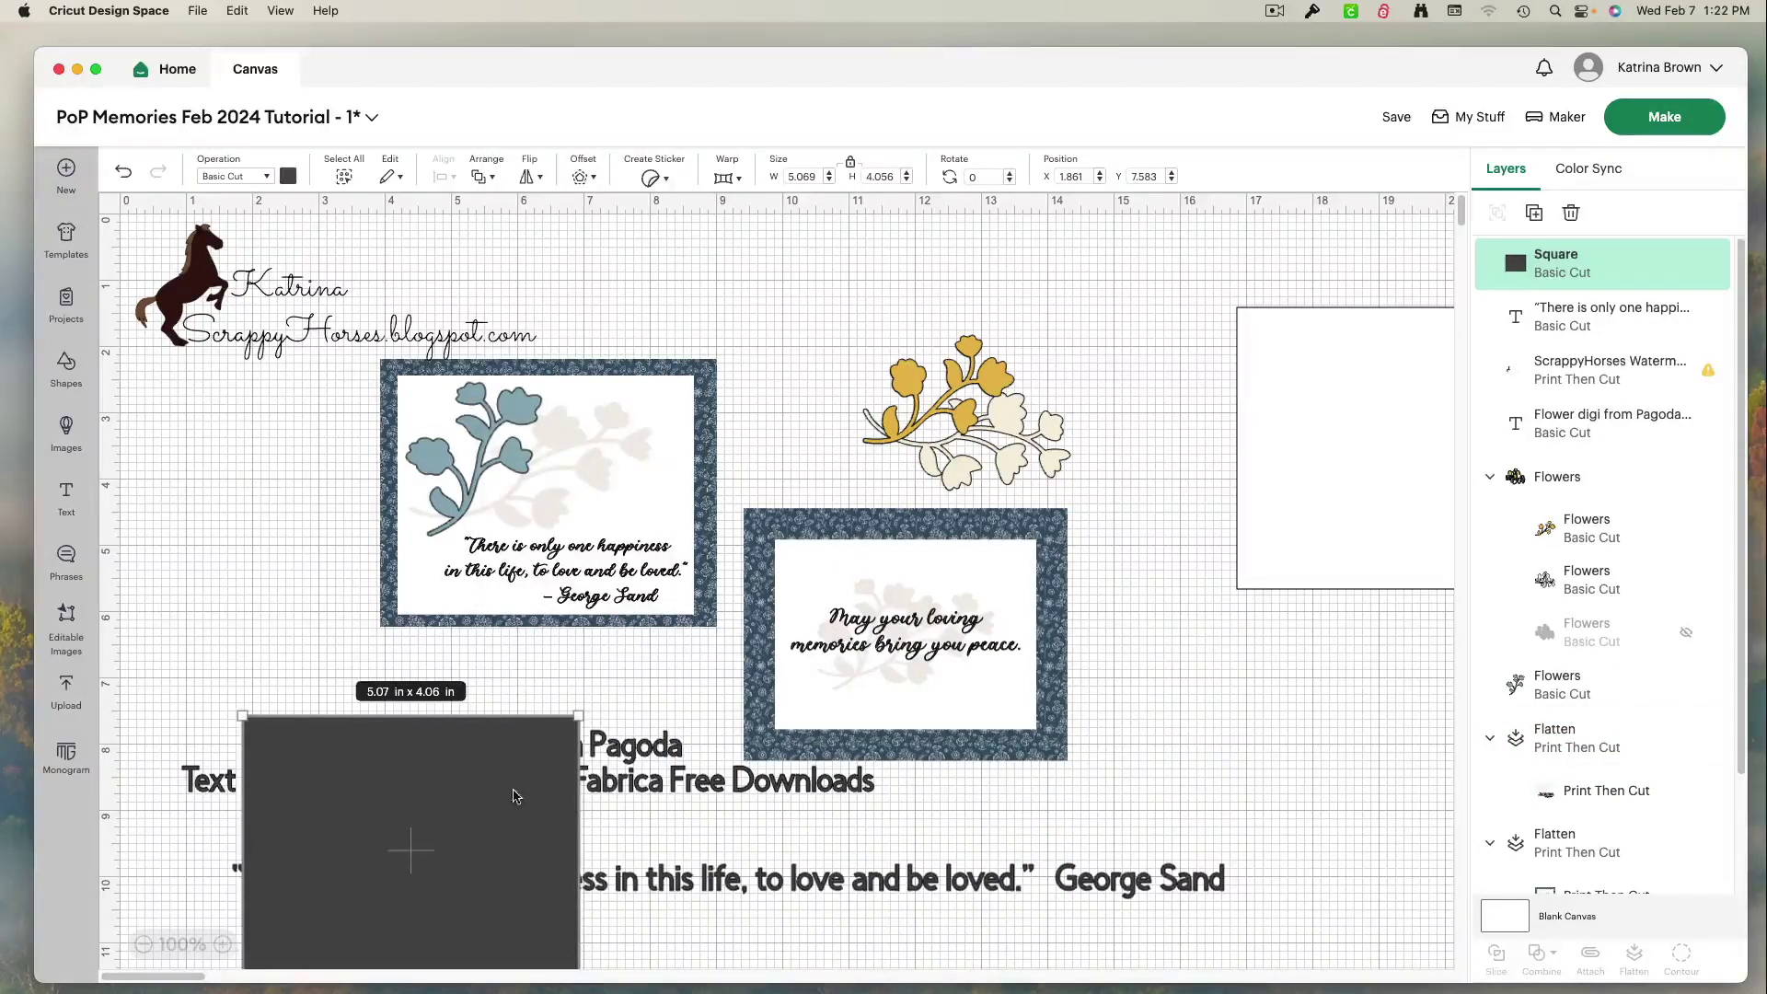
pyautogui.rightClick(485, 803)
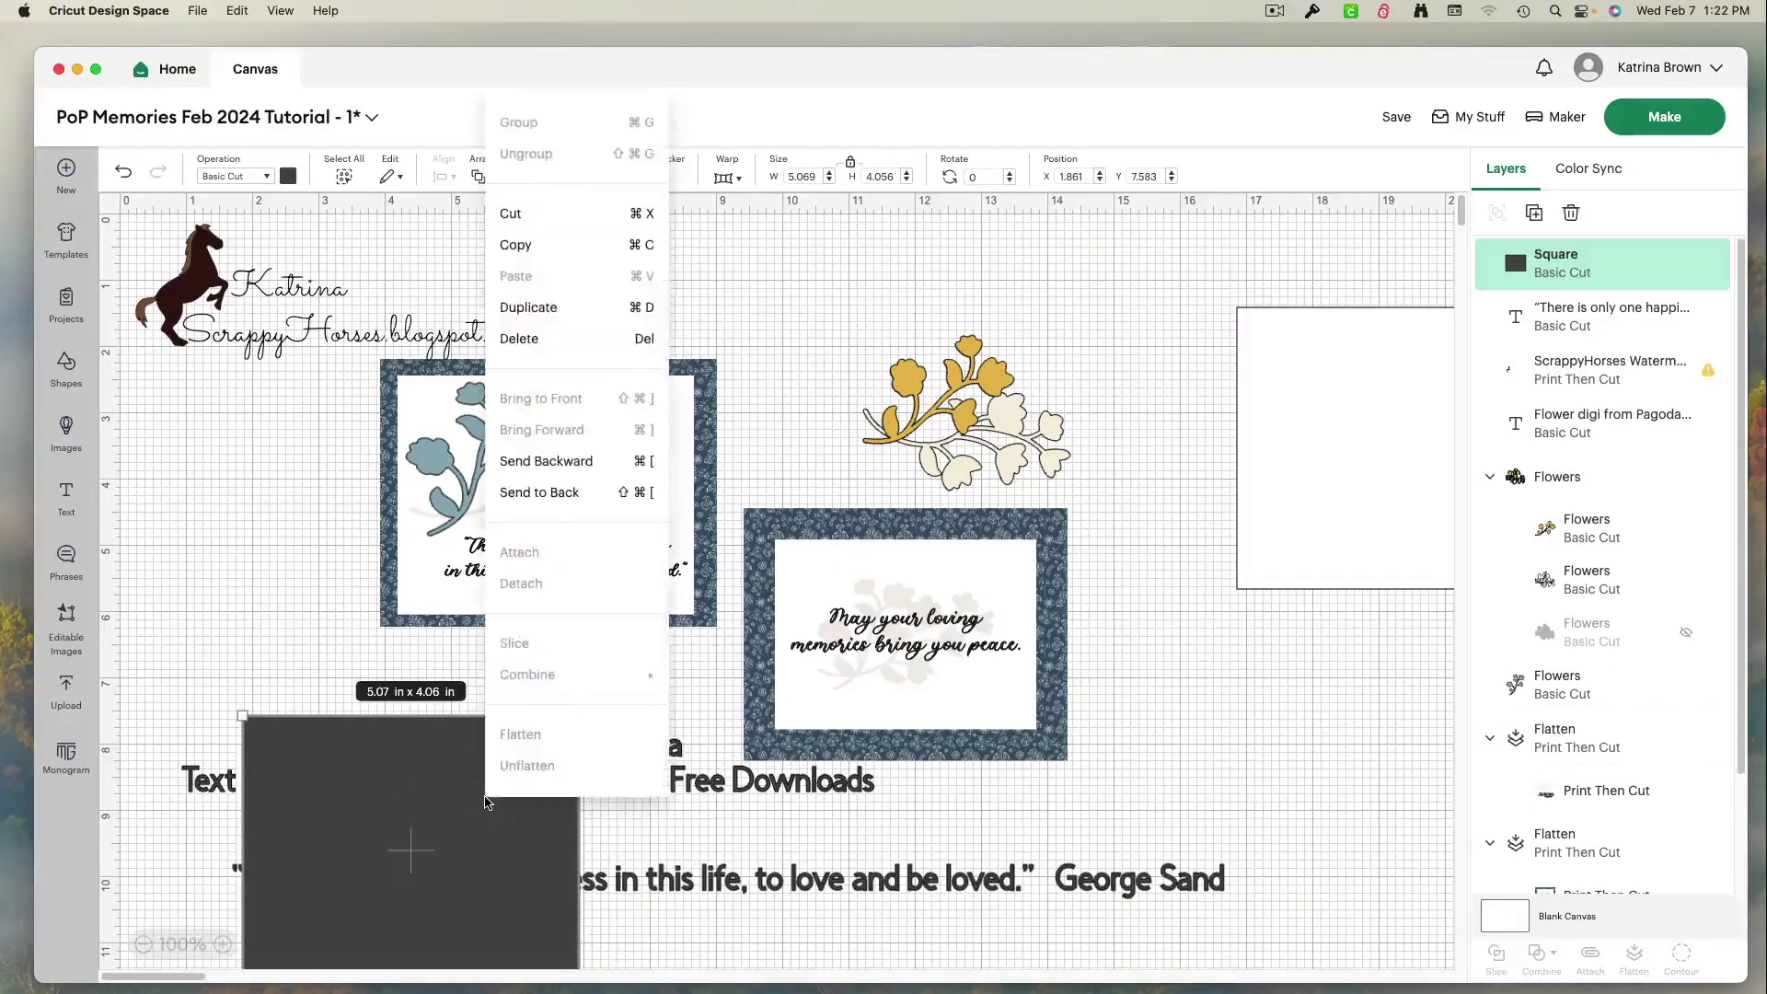
pyautogui.click(546, 308)
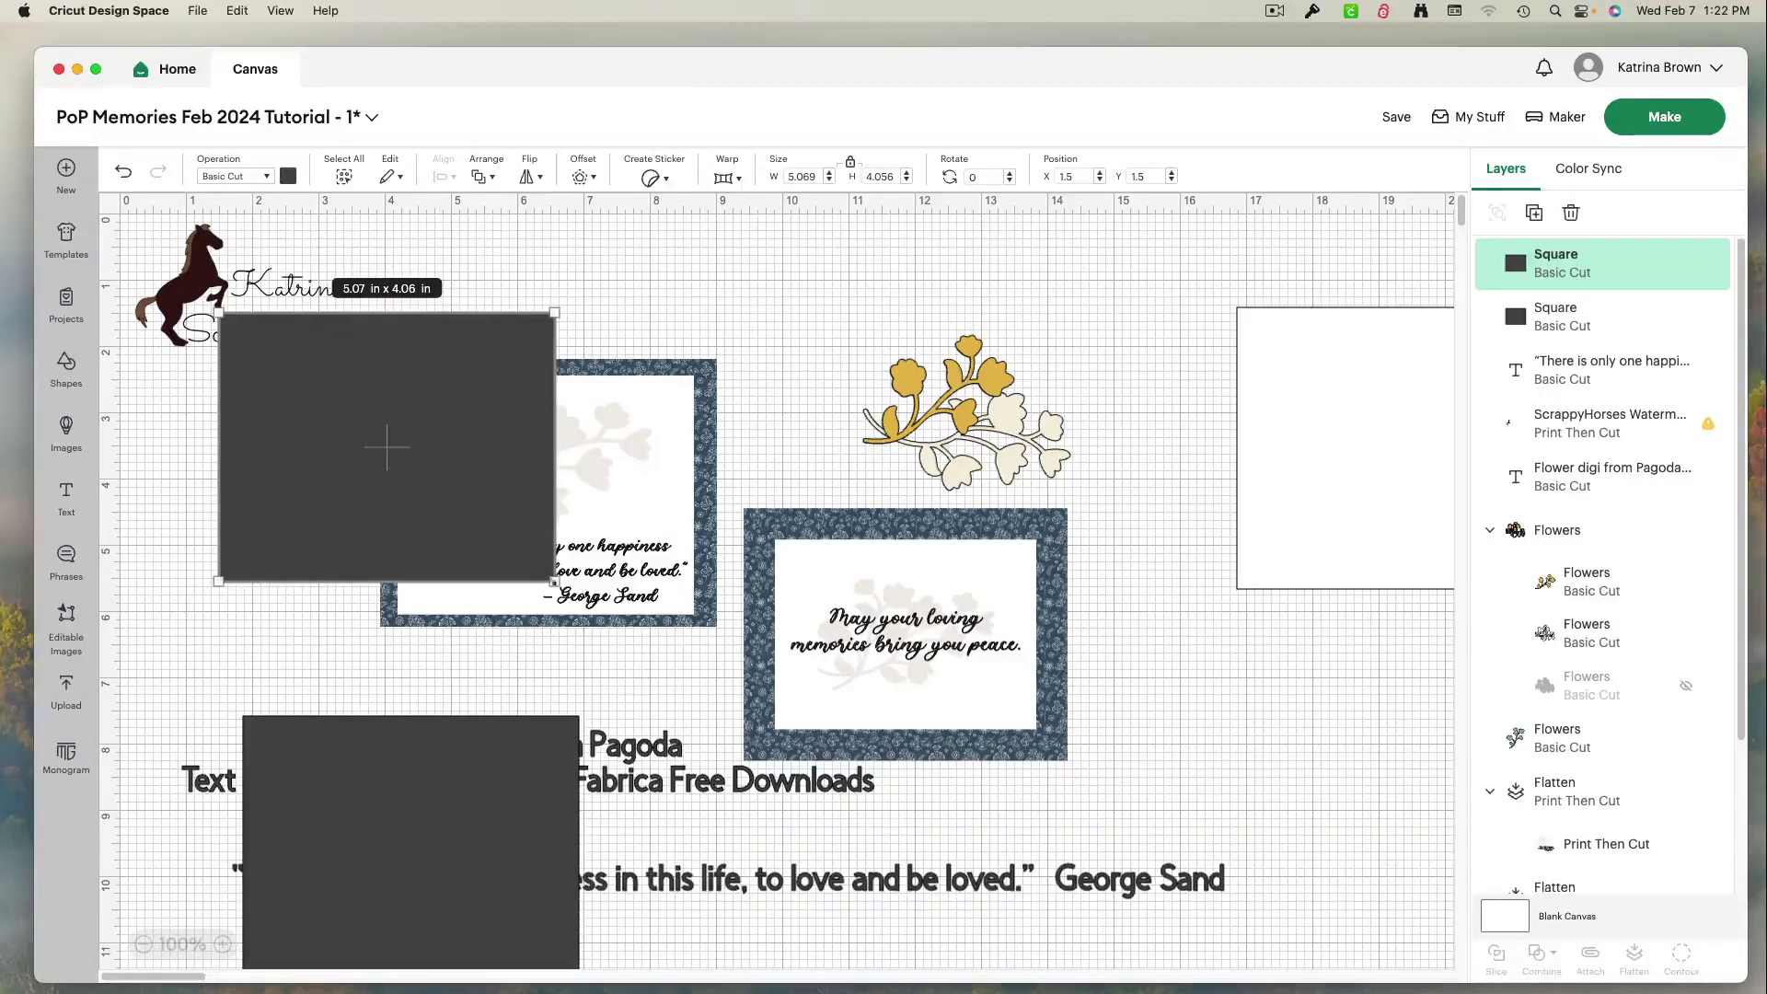
# Scale the copied rectangle down to about 4.6 x 3.68 in and place it over the white panel of the sample card front
pyautogui.moveTo(555, 582); pyautogui.dragTo(530, 560)
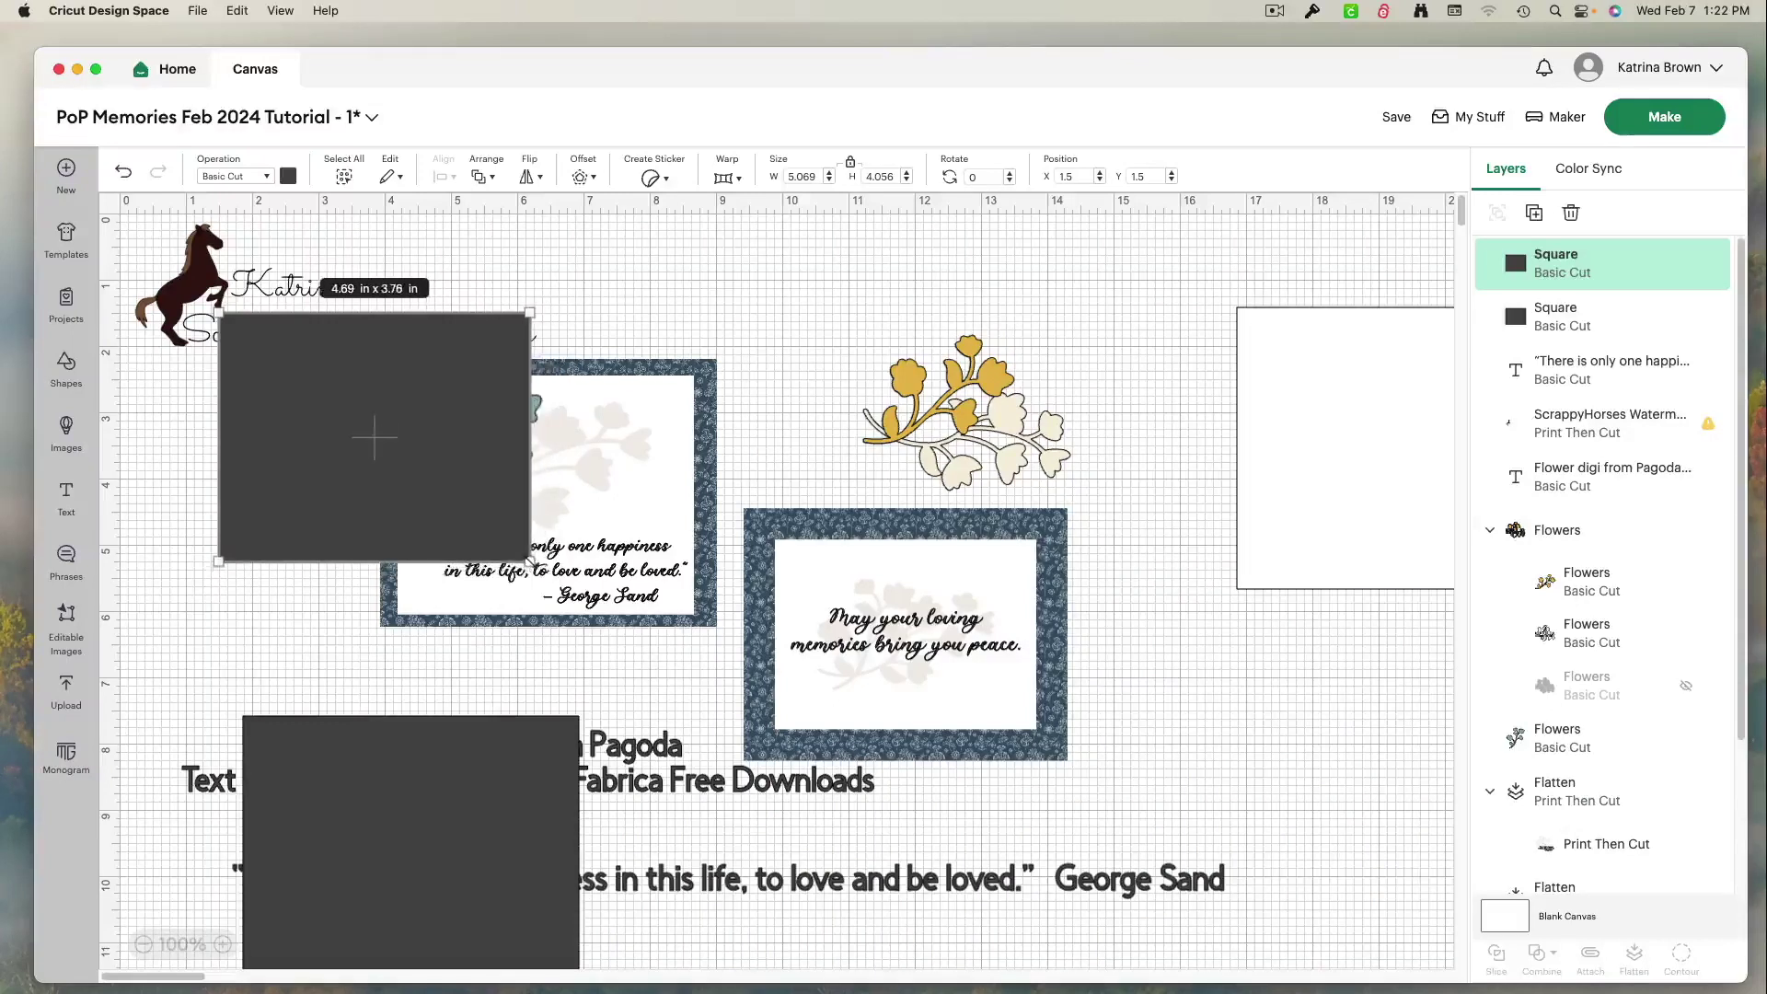
pyautogui.moveTo(402, 471); pyautogui.dragTo(572, 529)
pyautogui.moveTo(698, 621); pyautogui.dragTo(694, 613)
pyautogui.moveTo(587, 563); pyautogui.dragTo(594, 568)
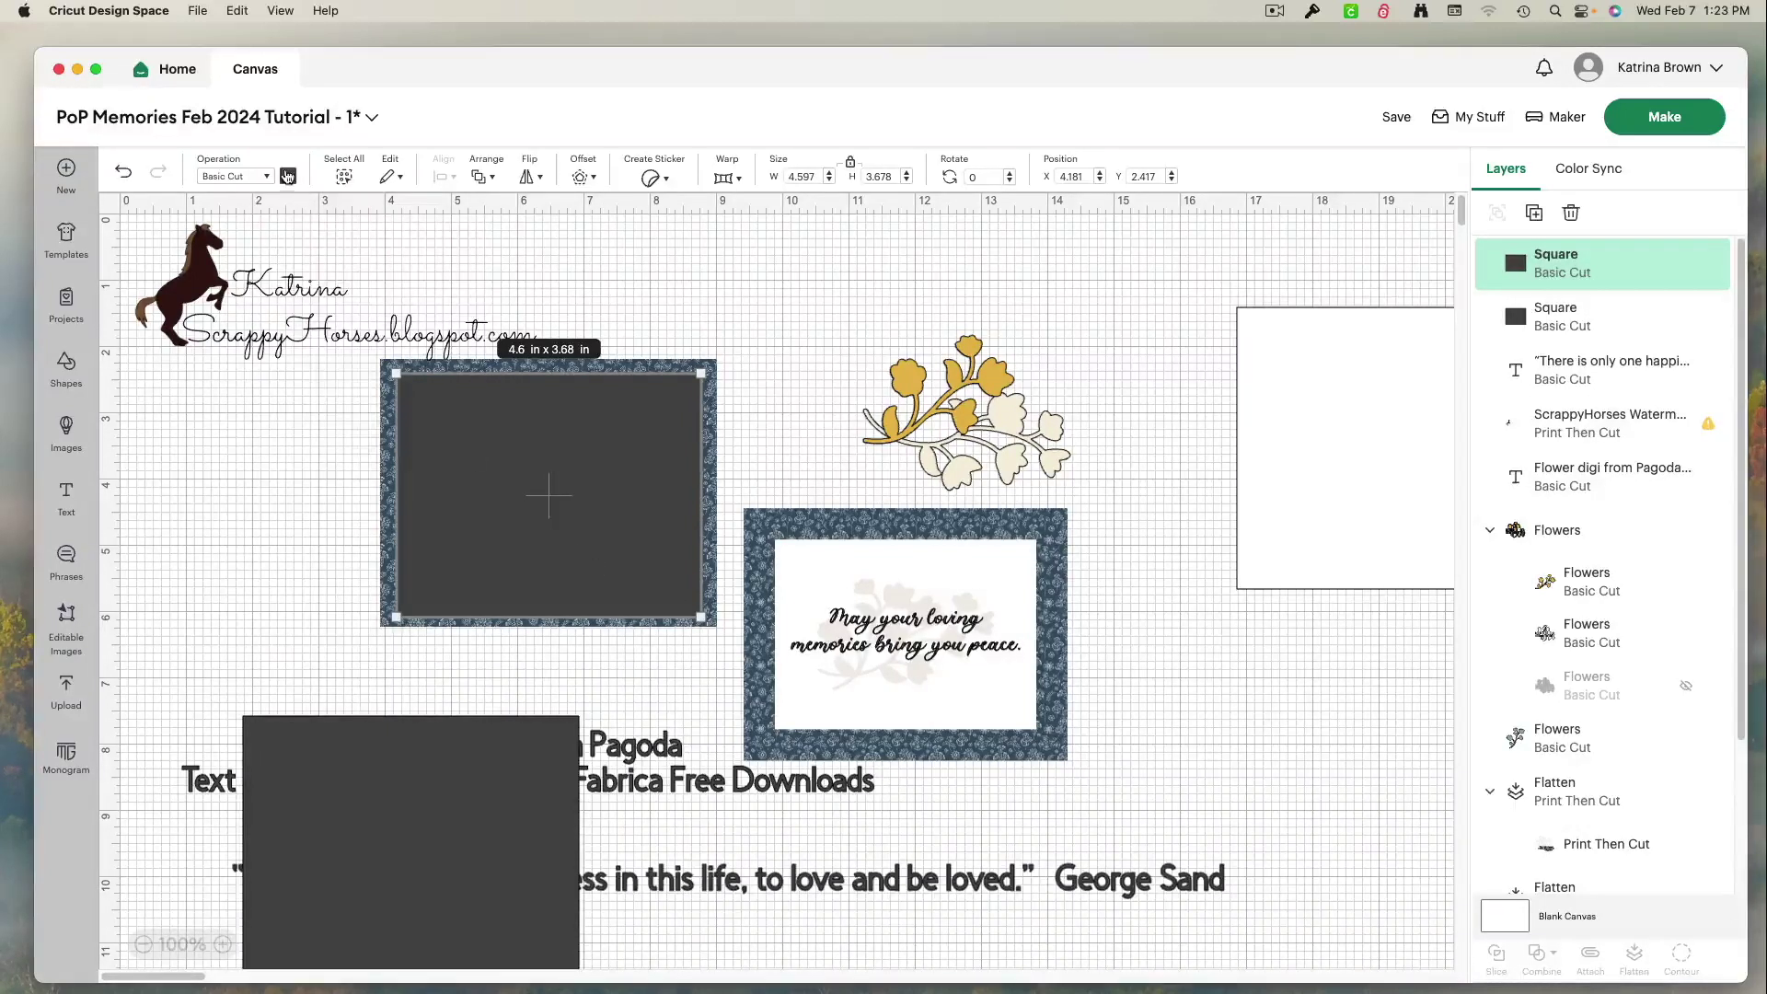
# Color the smaller rectangle white, test it centered on the dark mat, and move it back up over the sample card front
pyautogui.click(288, 175)
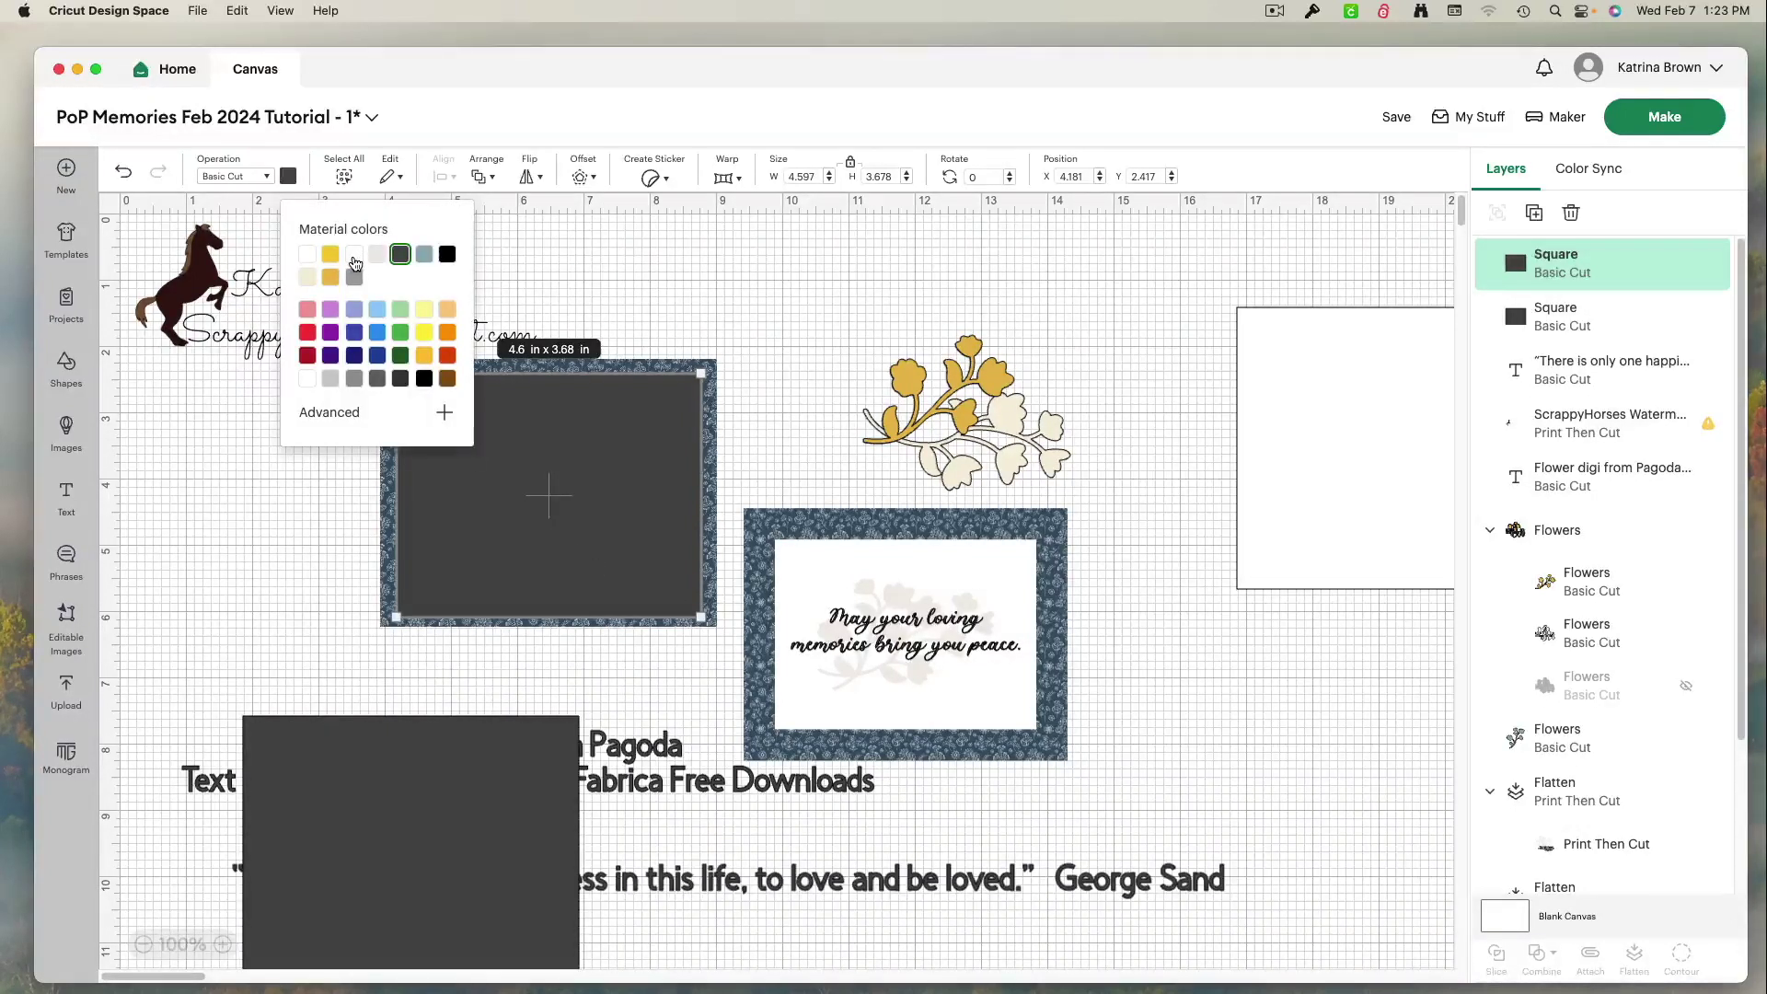
pyautogui.click(307, 254)
pyautogui.moveTo(574, 580); pyautogui.dragTo(434, 897)
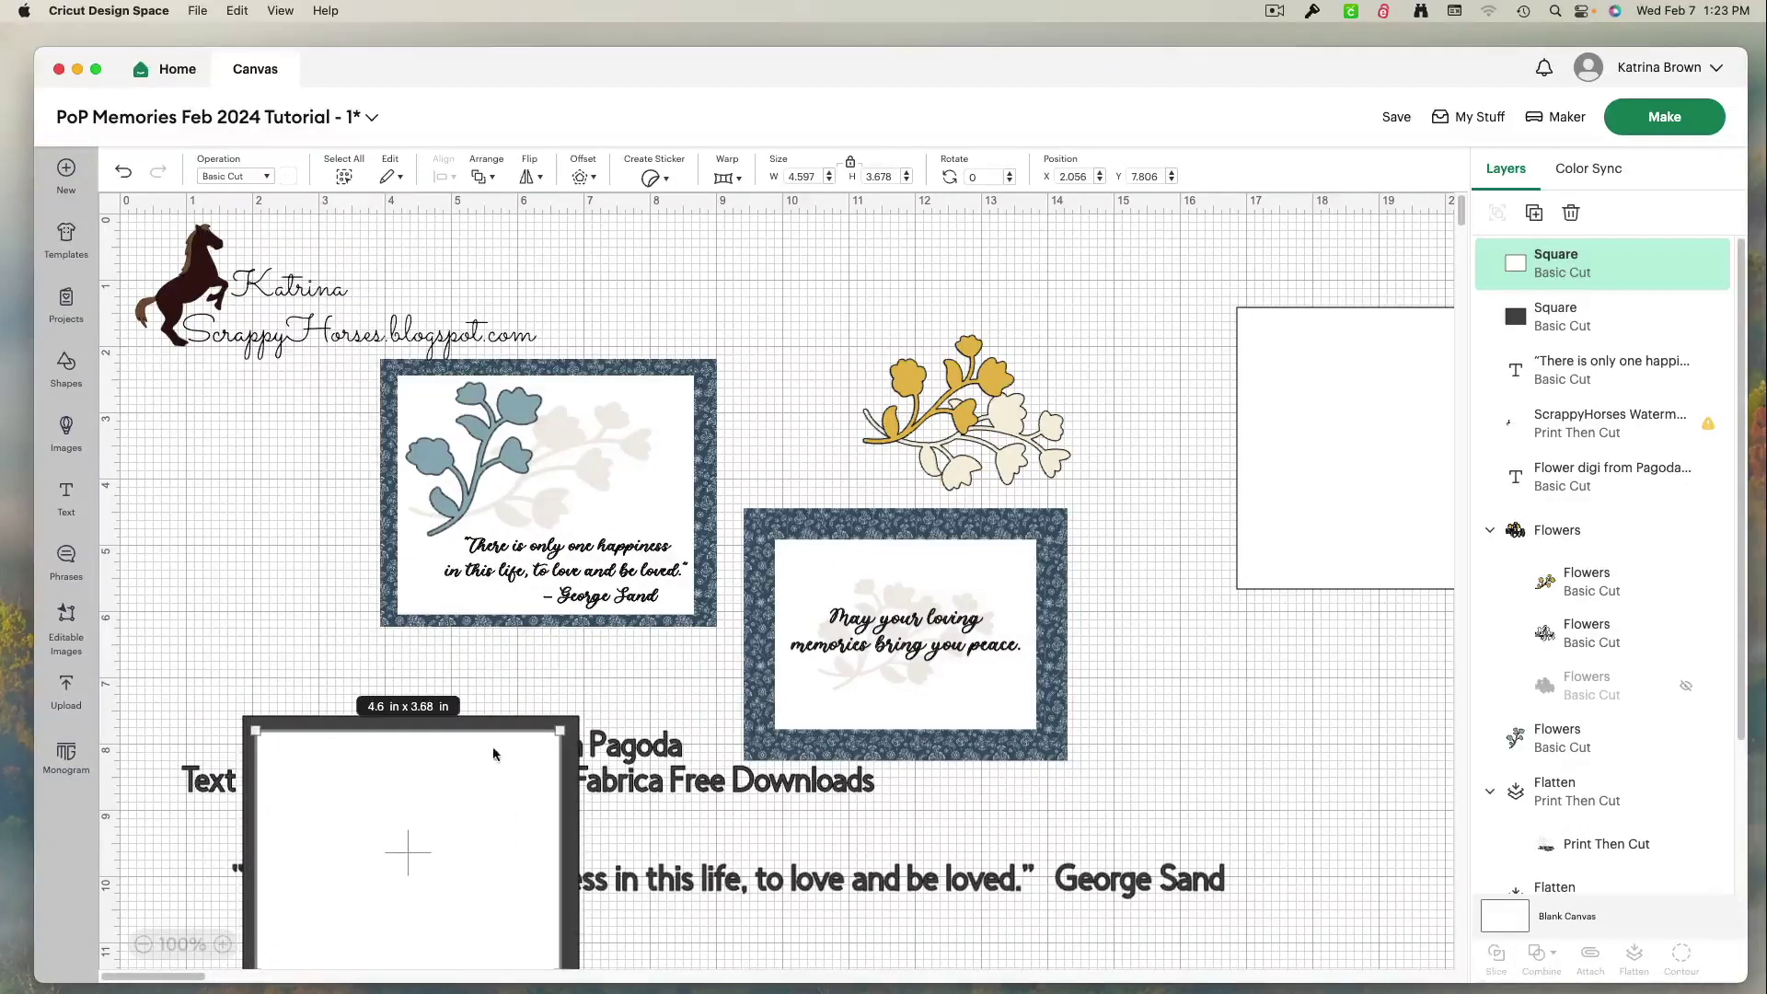
pyautogui.moveTo(465, 834); pyautogui.dragTo(511, 534)
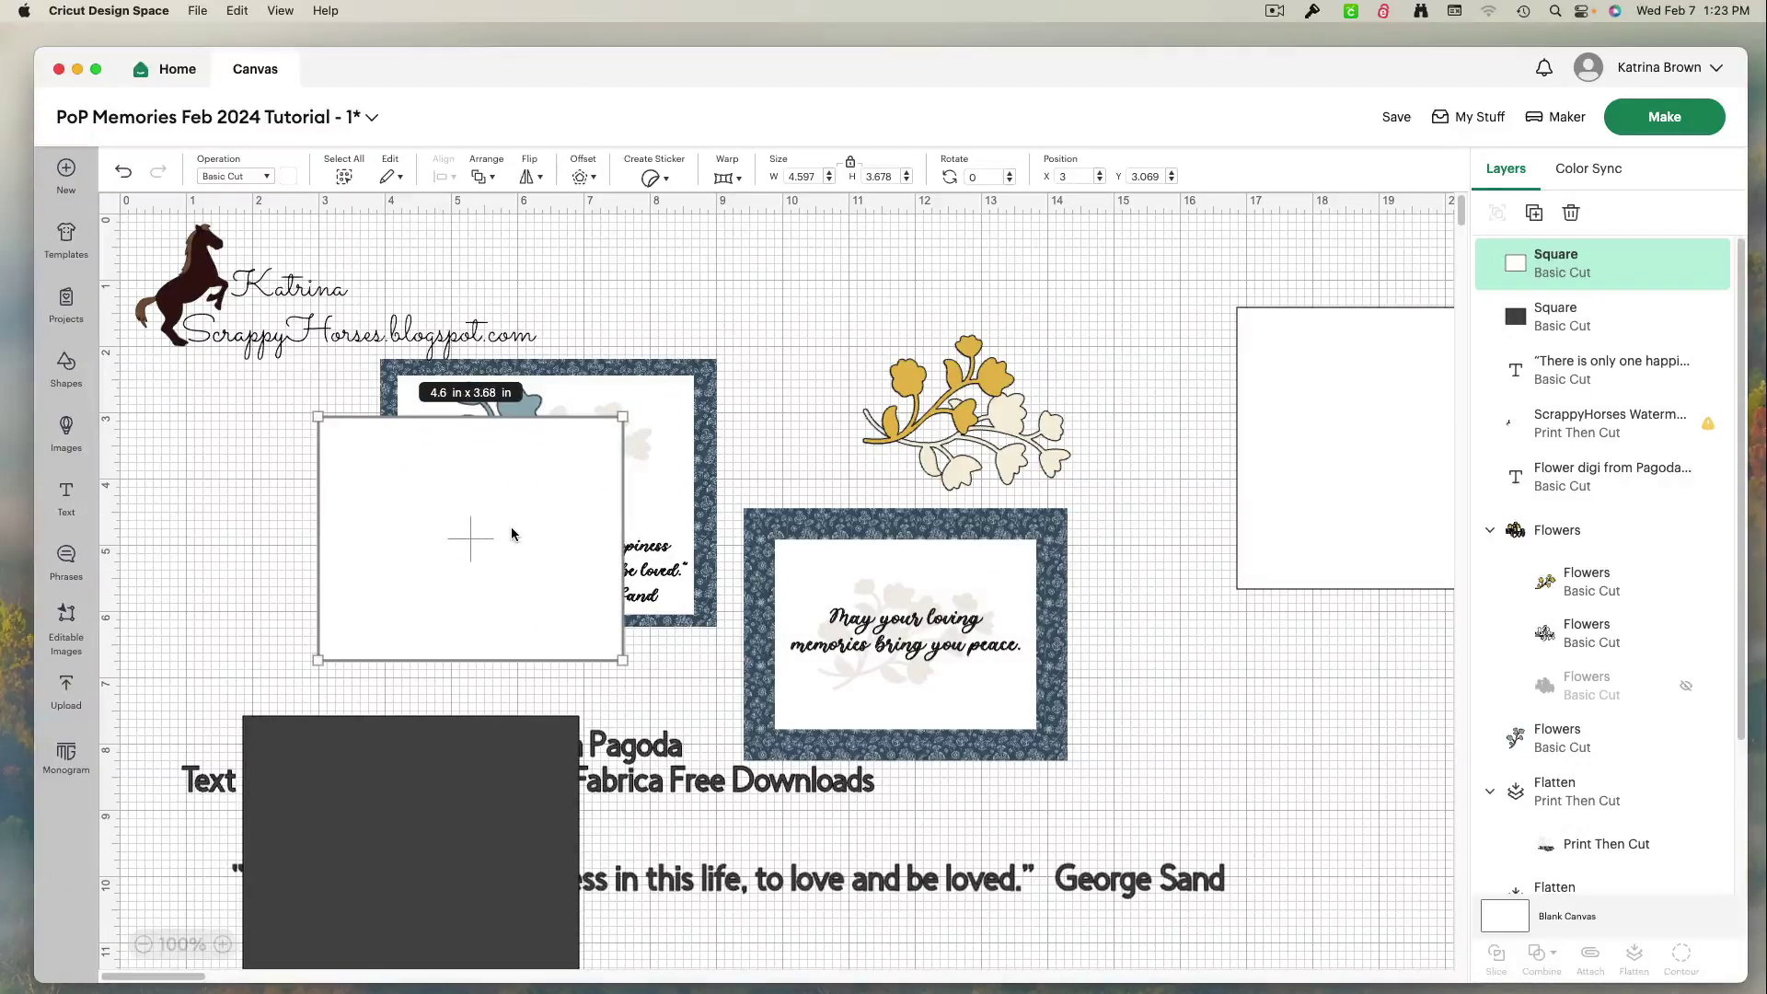
# Duplicate the white panel and set the copy and the sample card inside aside below the white card base
pyautogui.rightClick(511, 534)
pyautogui.click(557, 501)
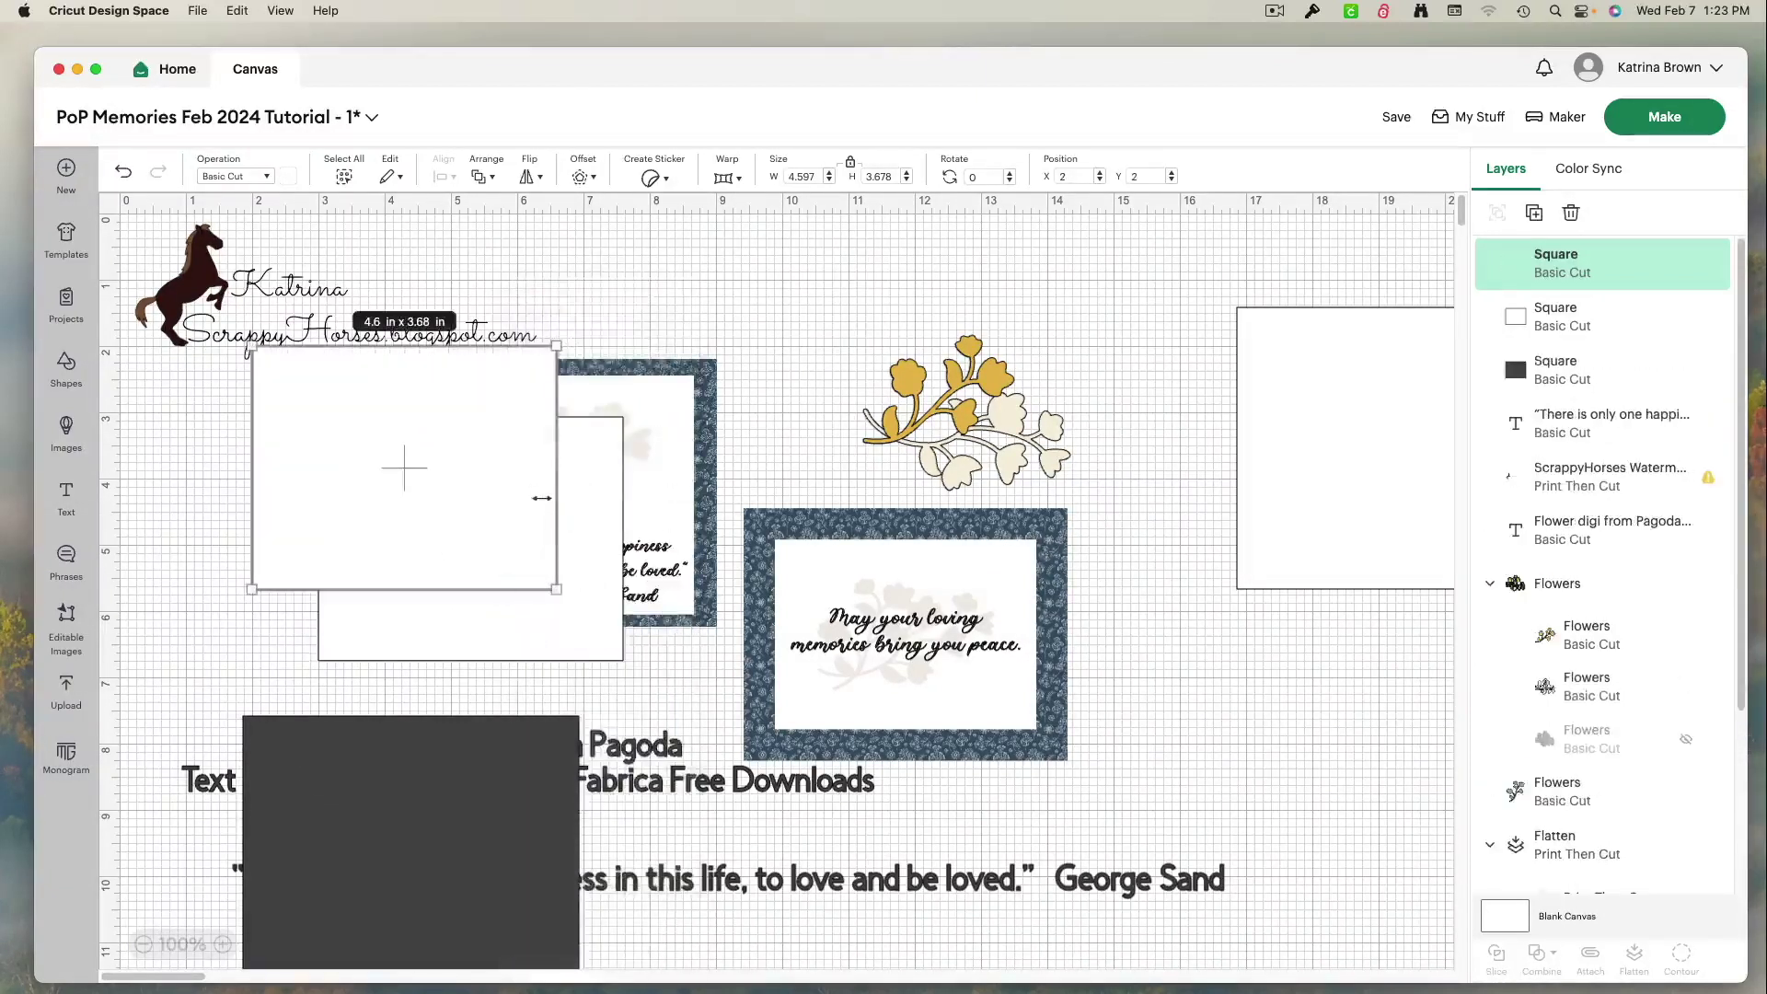
pyautogui.moveTo(414, 497); pyautogui.dragTo(1425, 891)
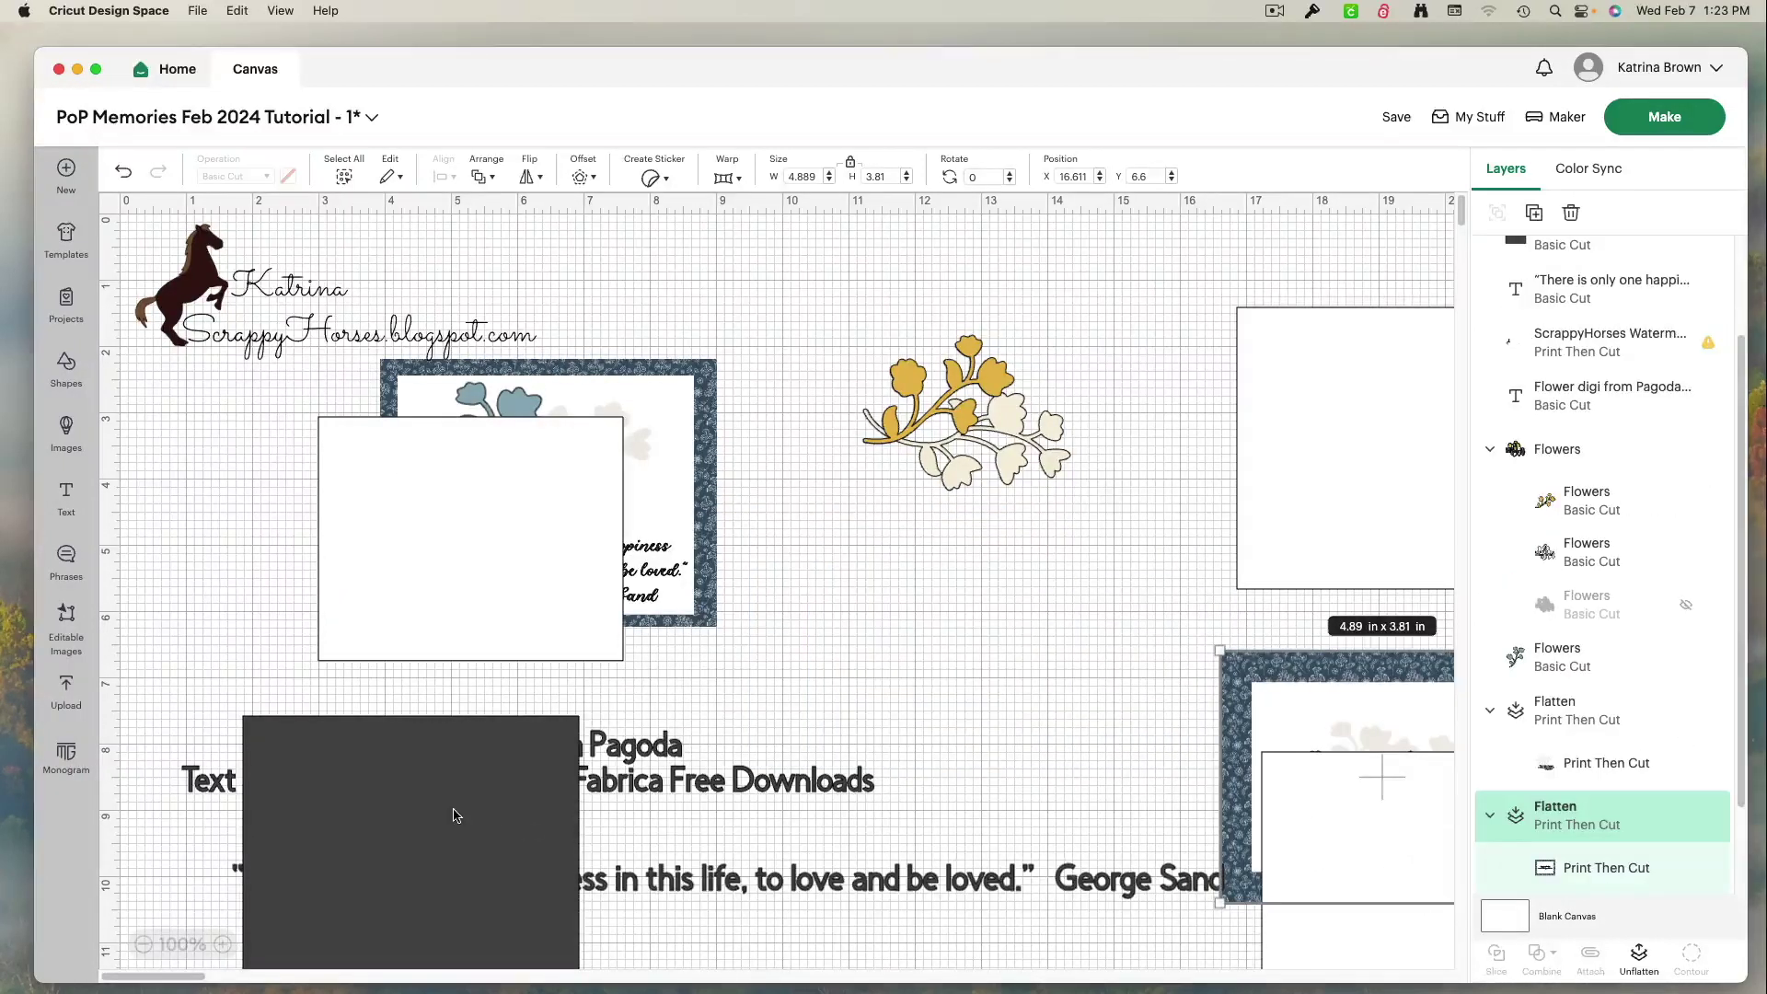
# Move the dark mat rectangle into the free space below the yellow flowers and change its operation to Print Then Cut
pyautogui.moveTo(458, 815); pyautogui.dragTo(891, 635)
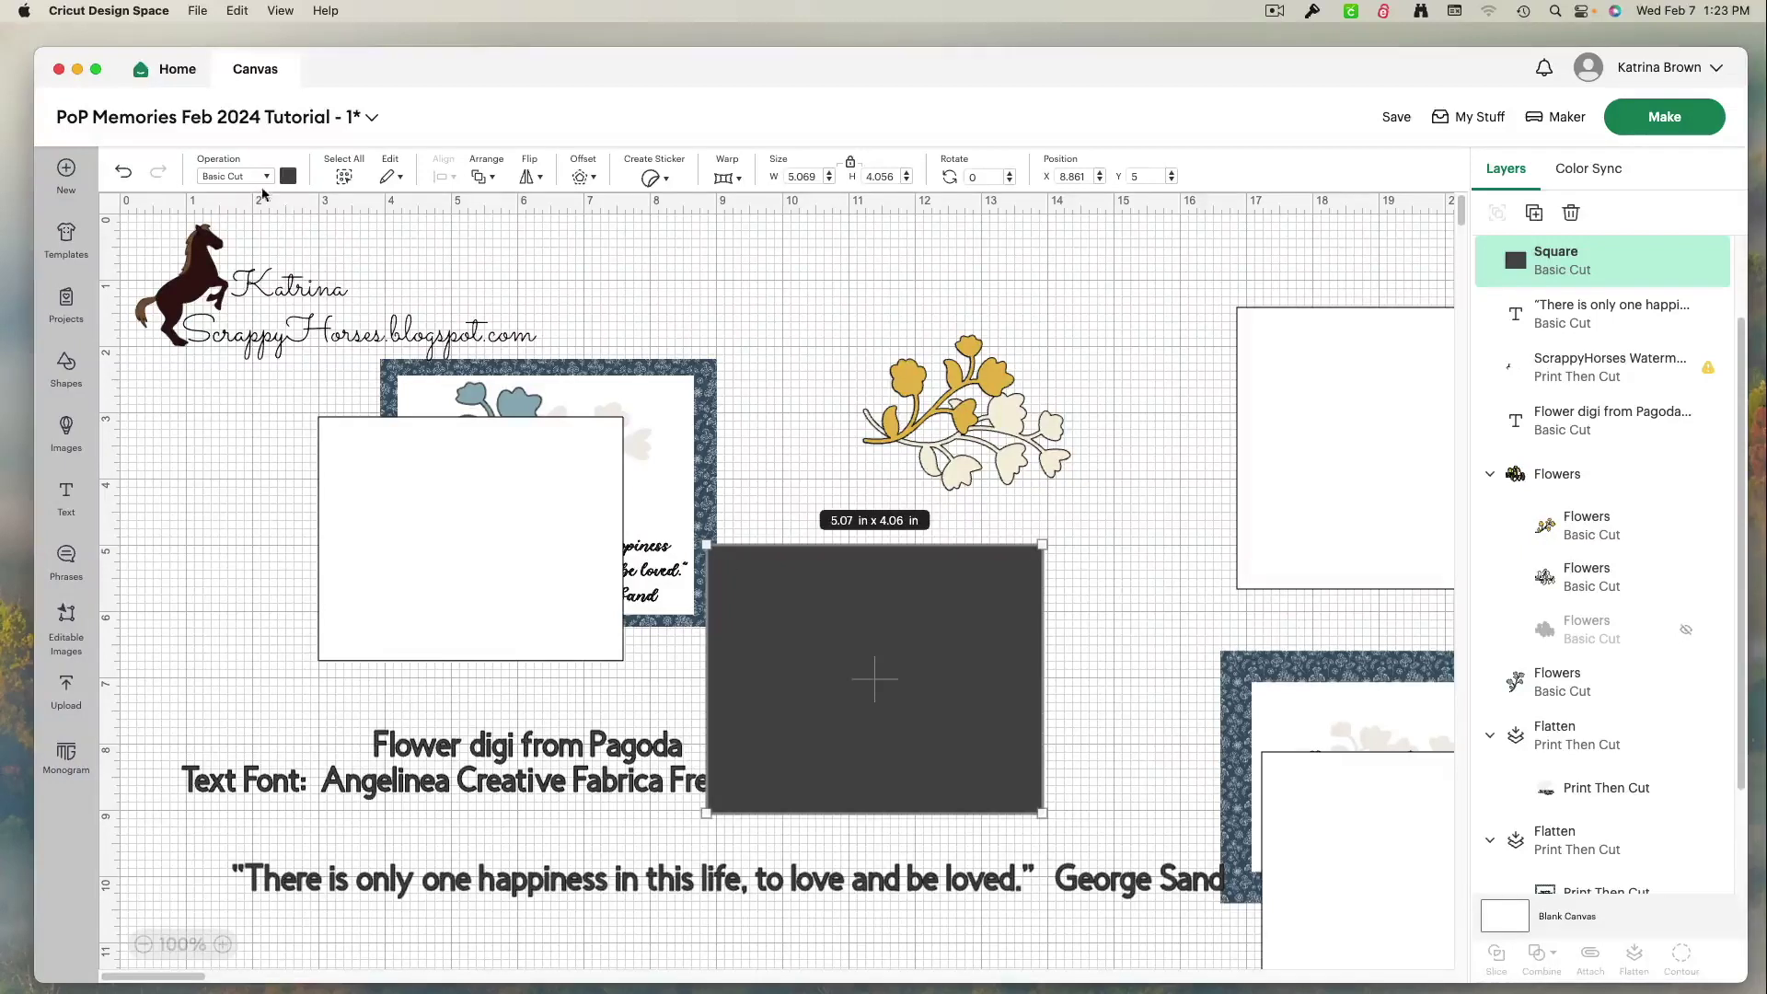
pyautogui.click(263, 178)
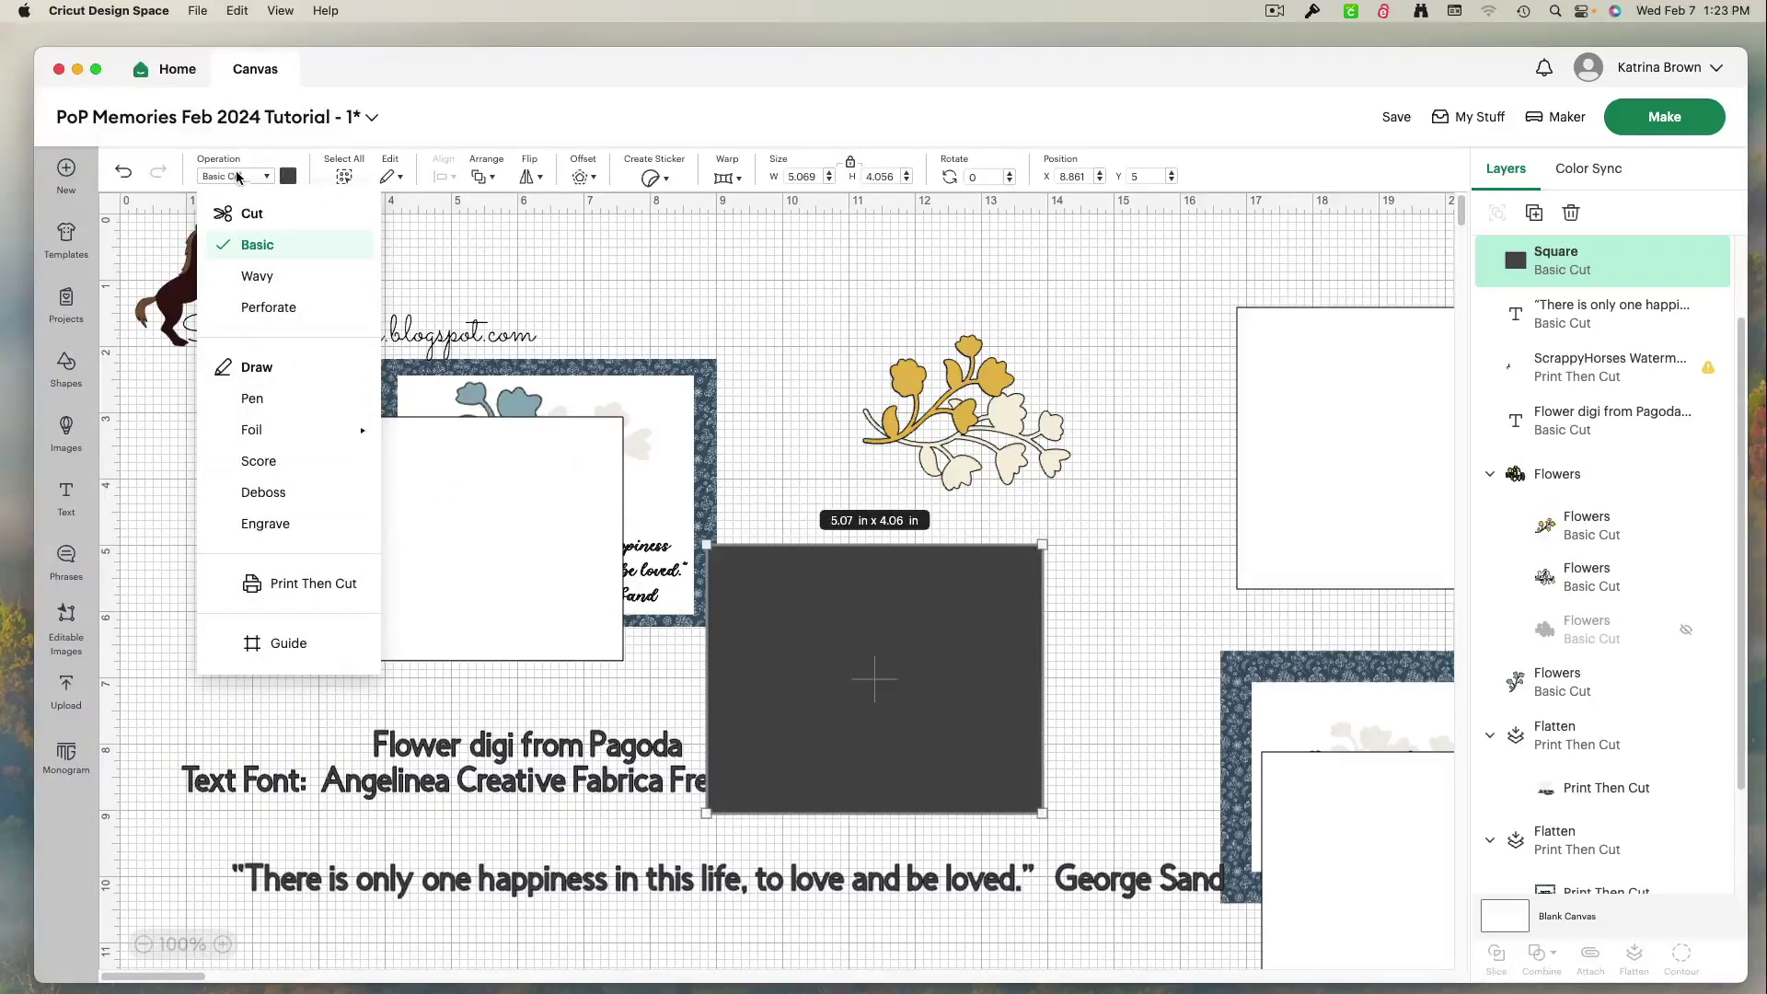
pyautogui.click(286, 587)
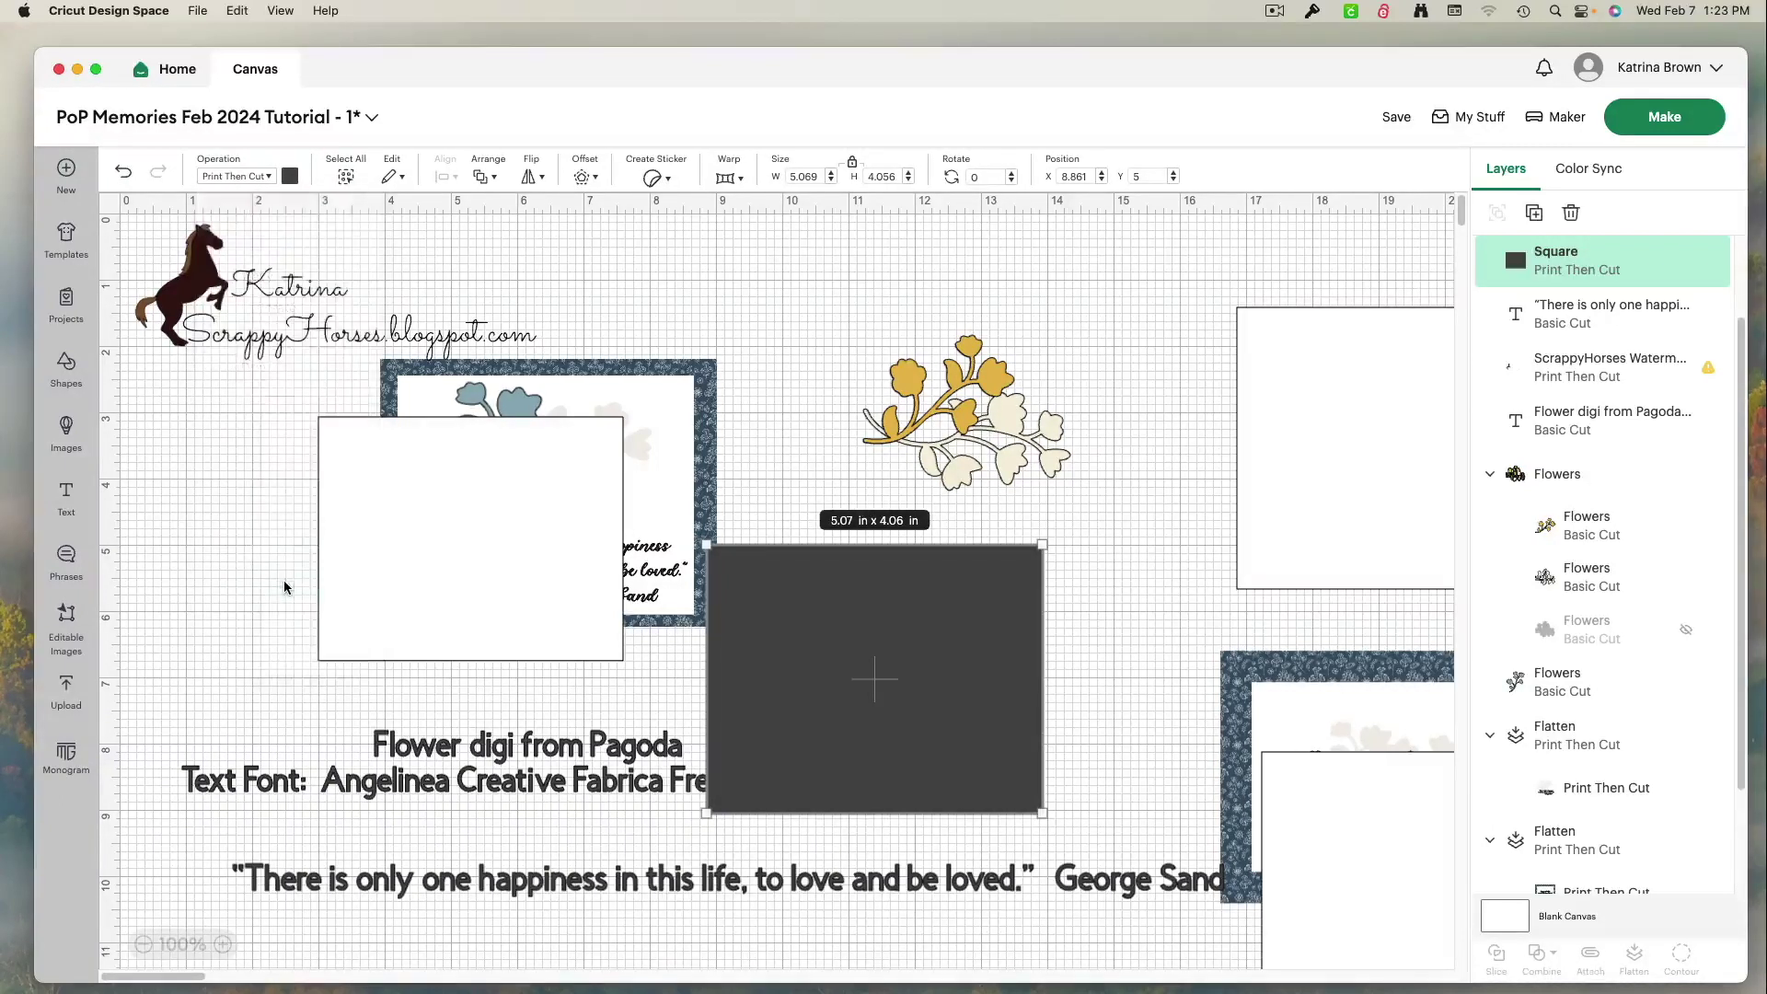
# Fill the dark mat rectangle with the dark blue floral print pattern
pyautogui.click(289, 178)
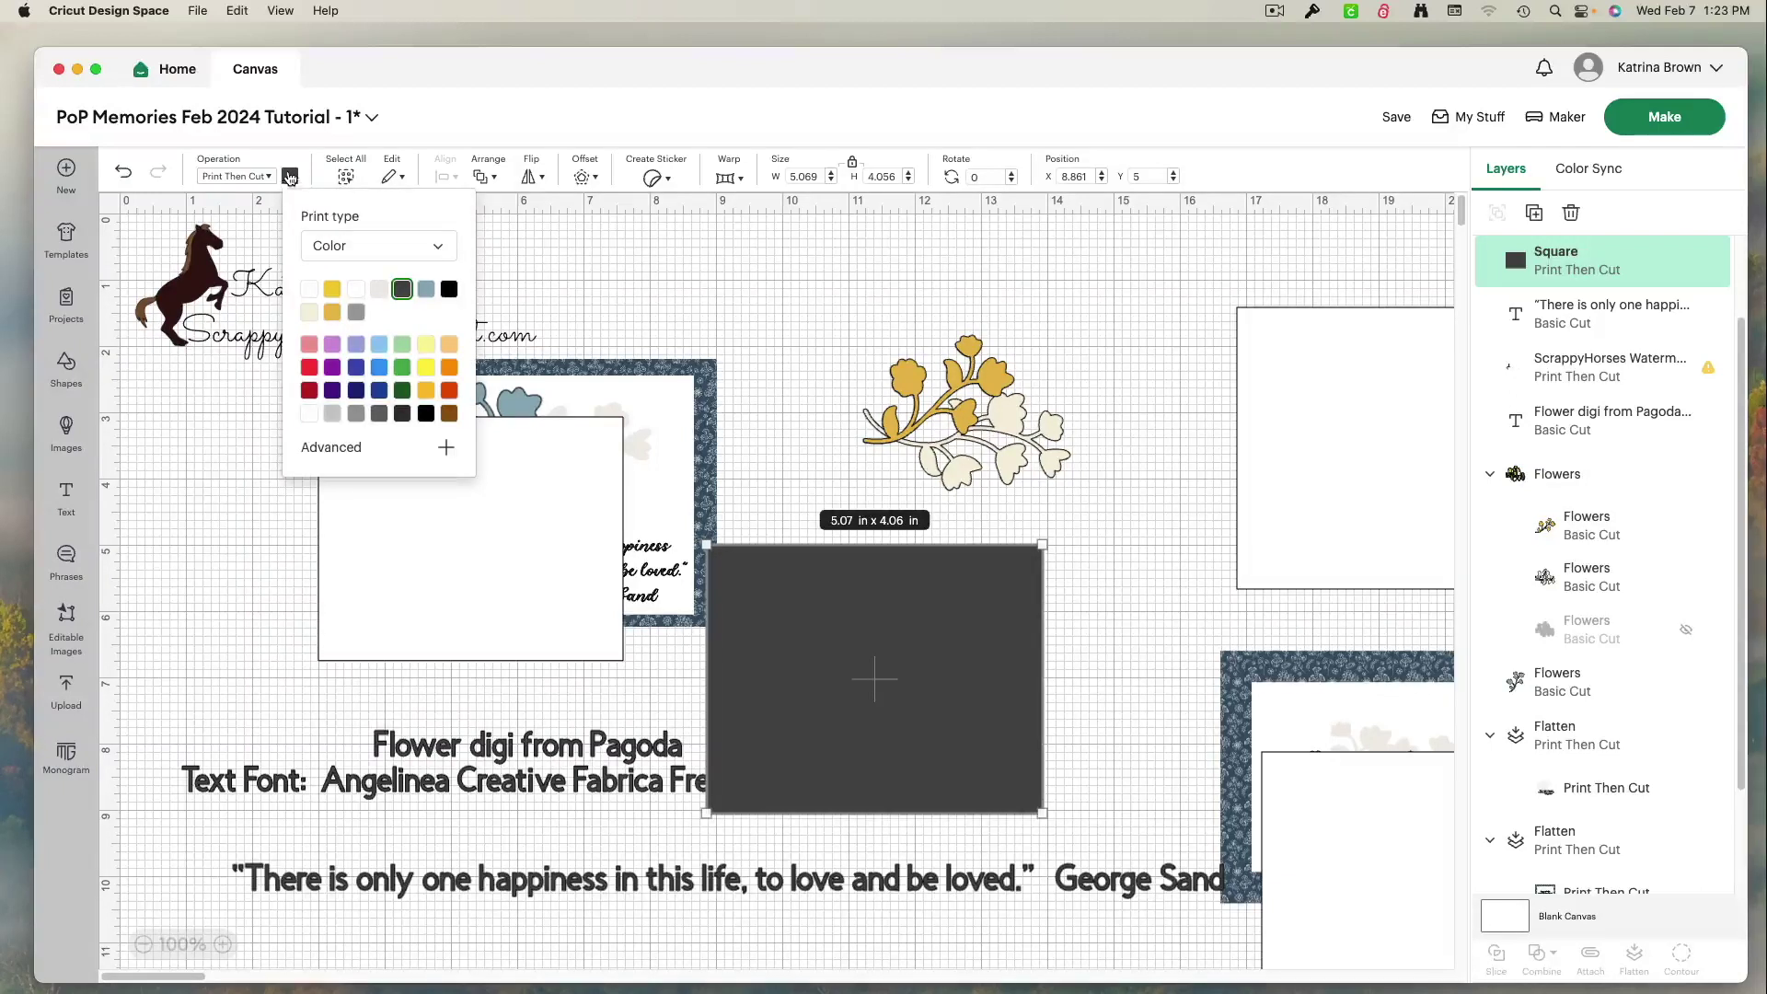
pyautogui.click(332, 251)
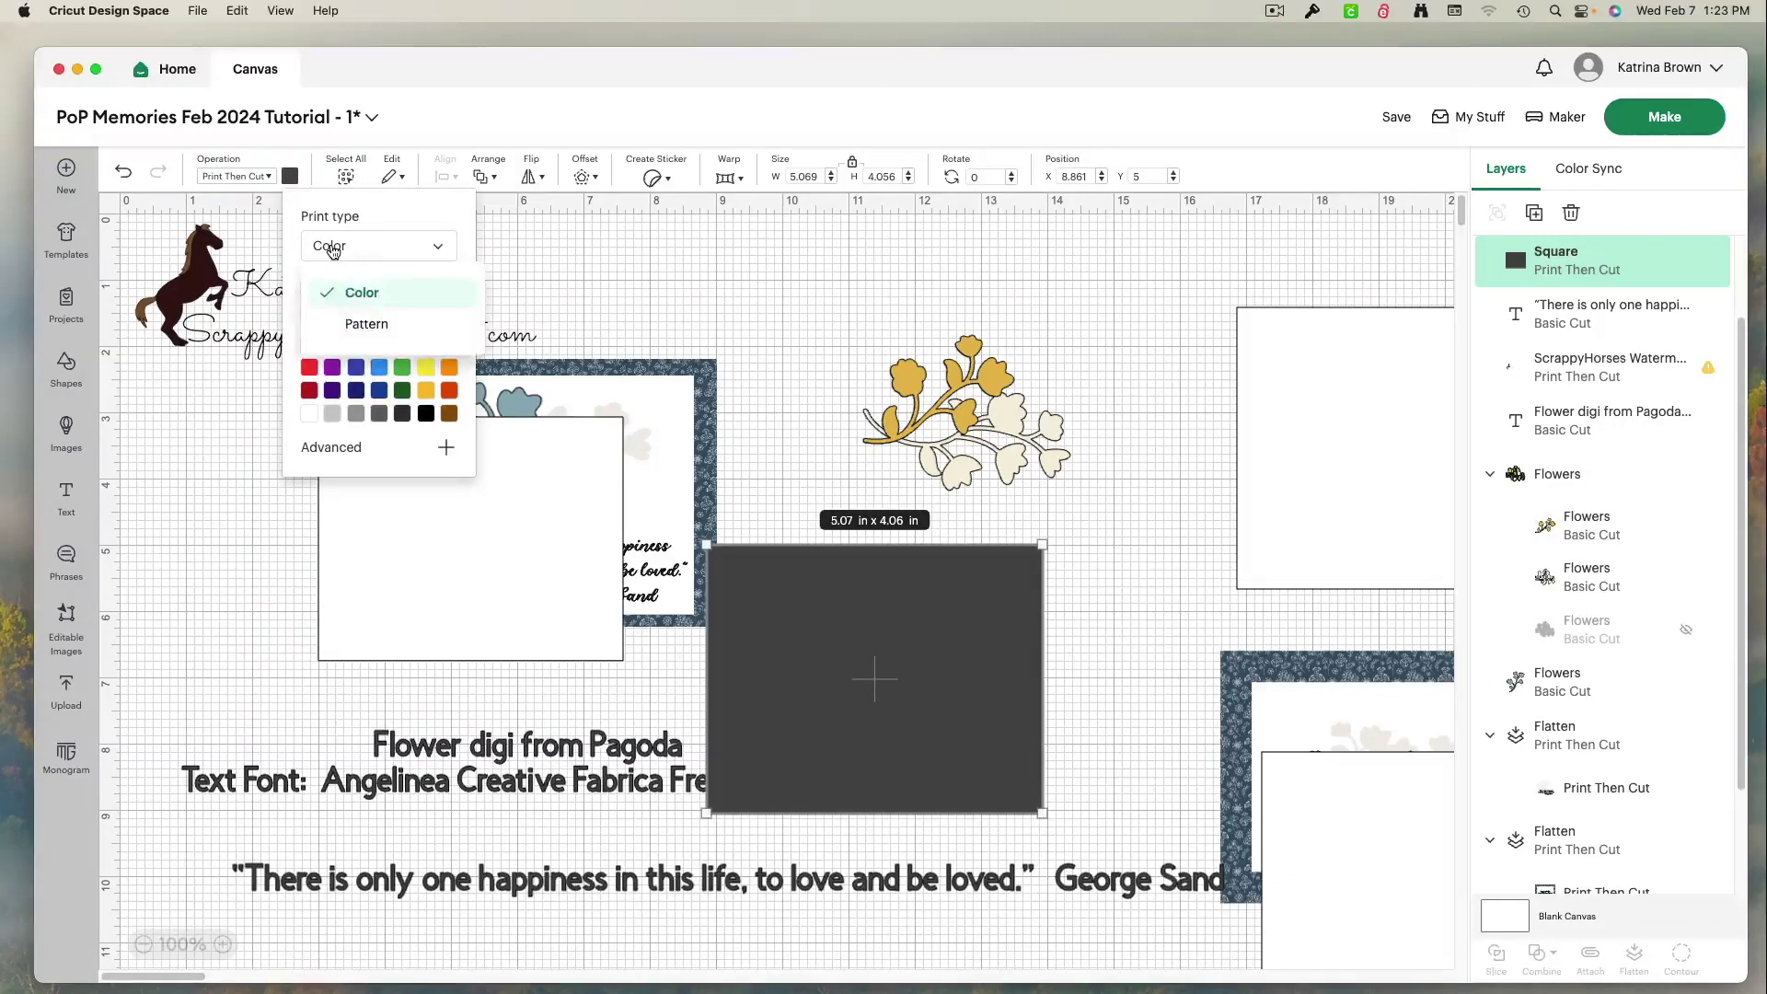
pyautogui.click(355, 325)
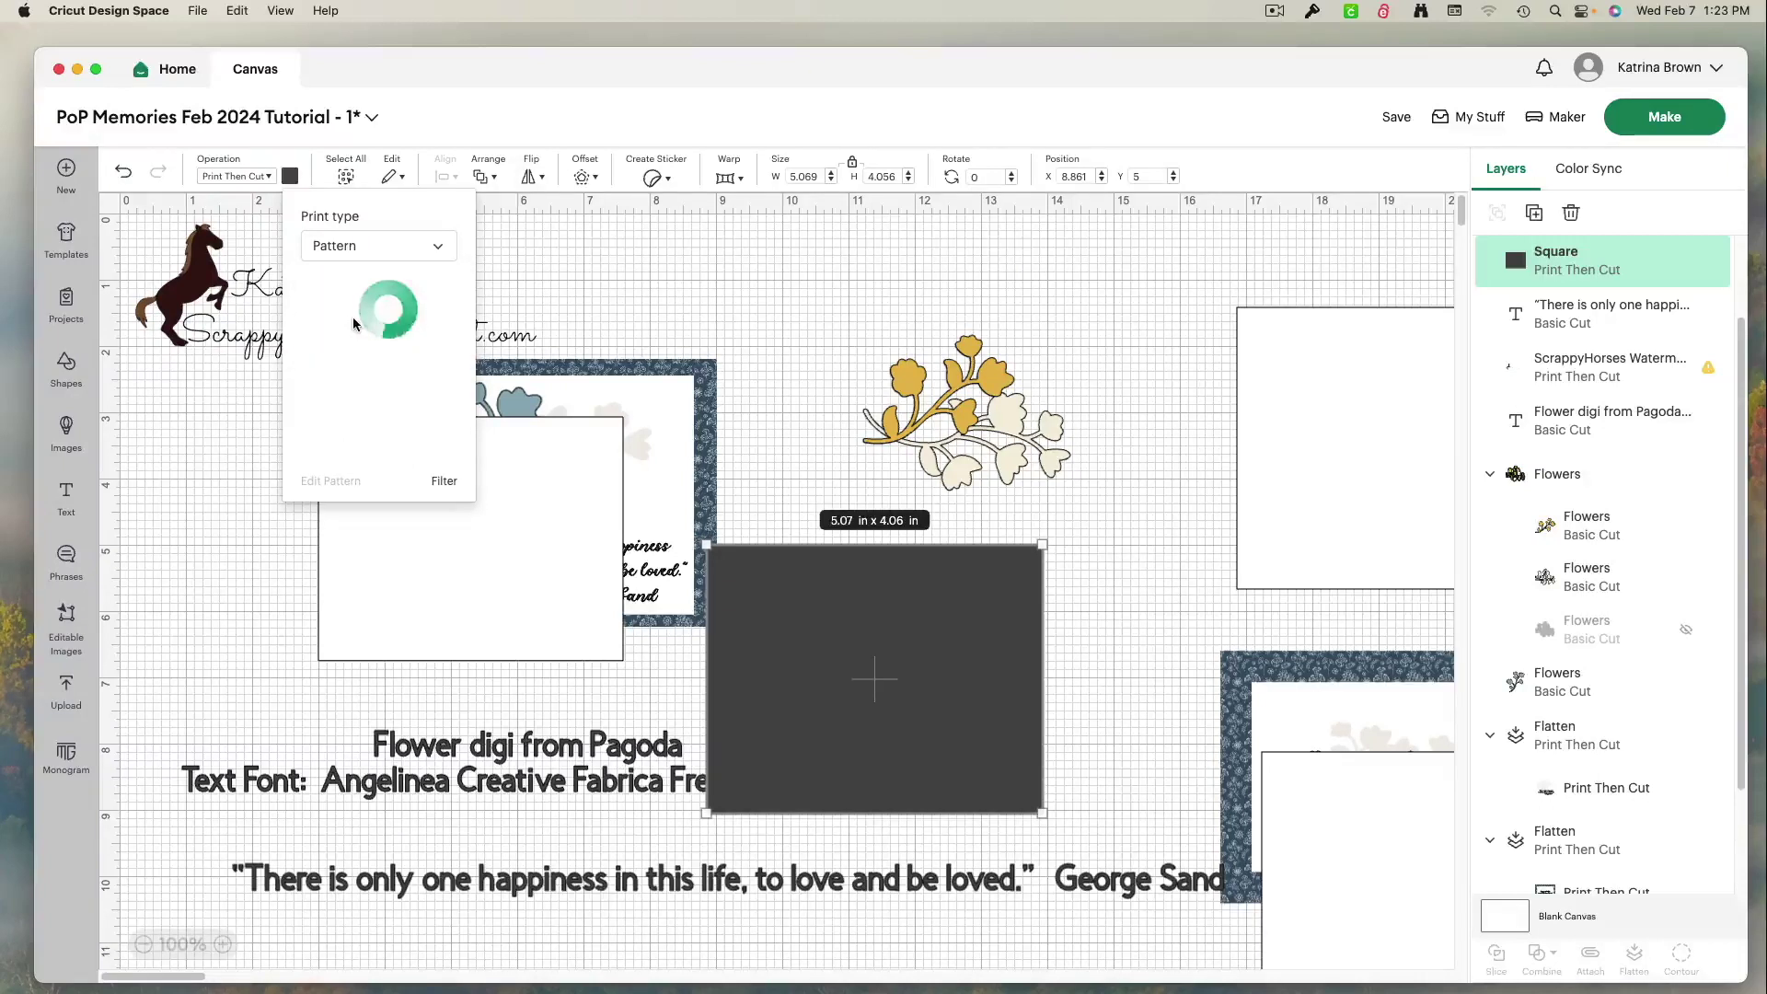
pyautogui.scroll(-3, 340, 339)
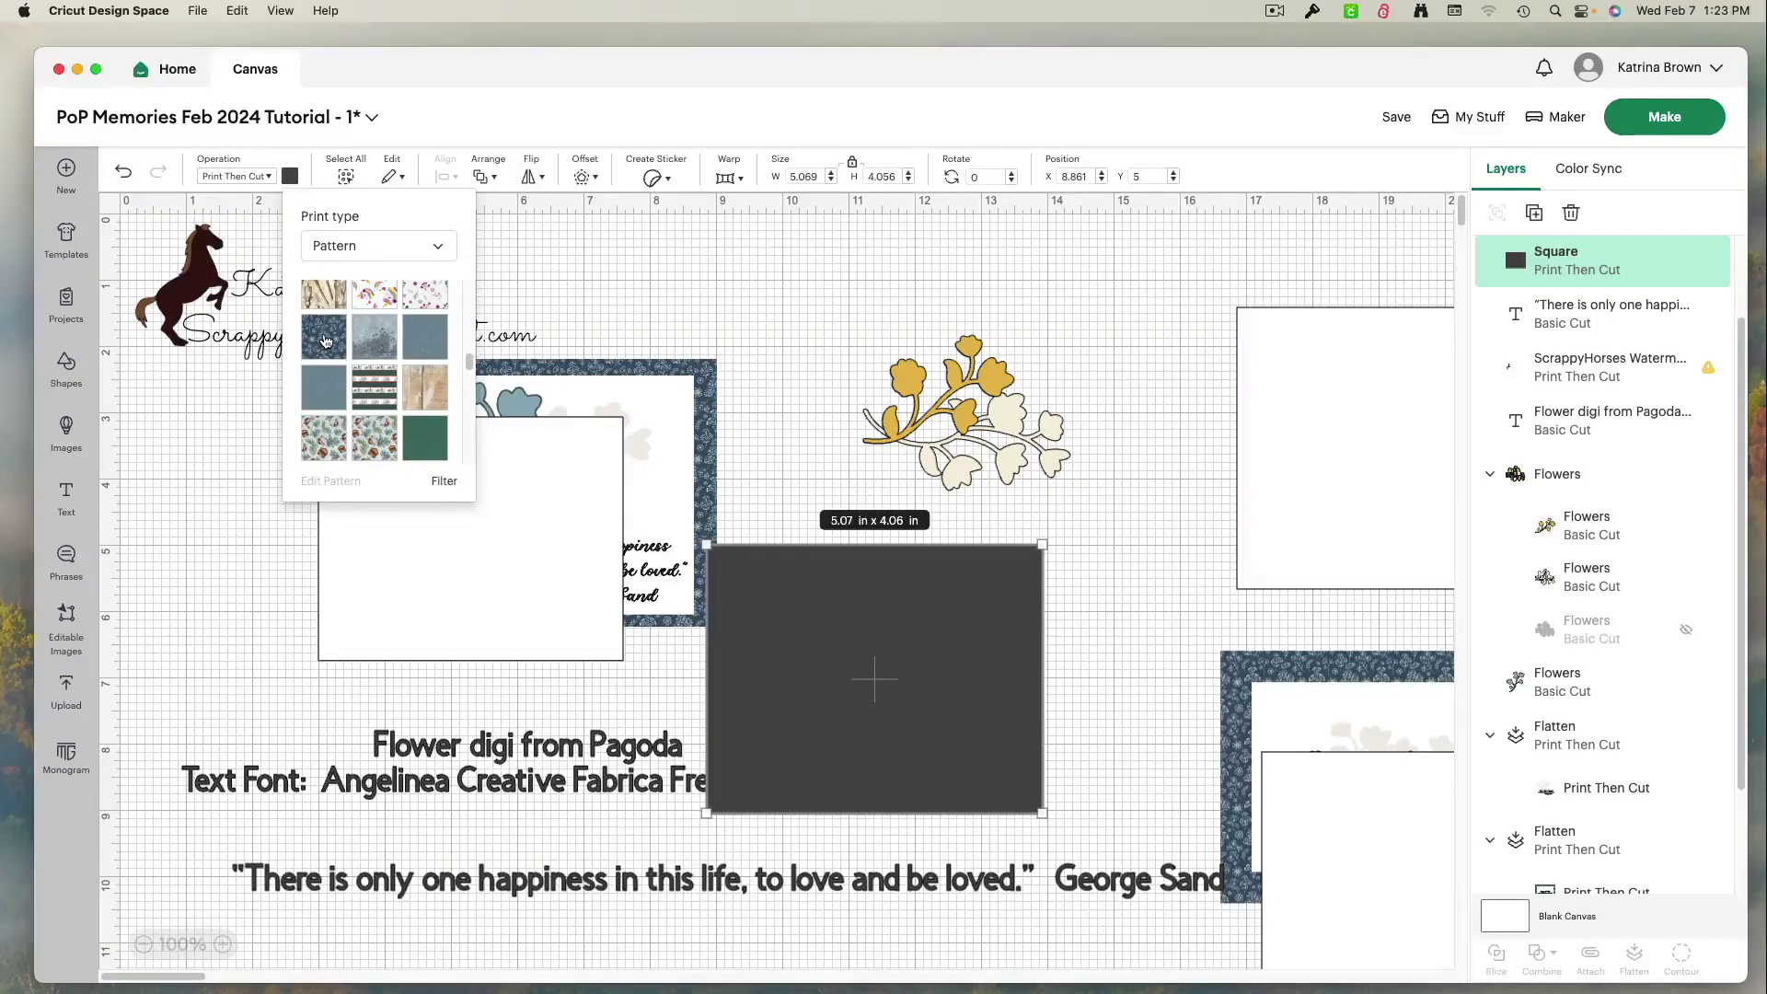
pyautogui.click(325, 341)
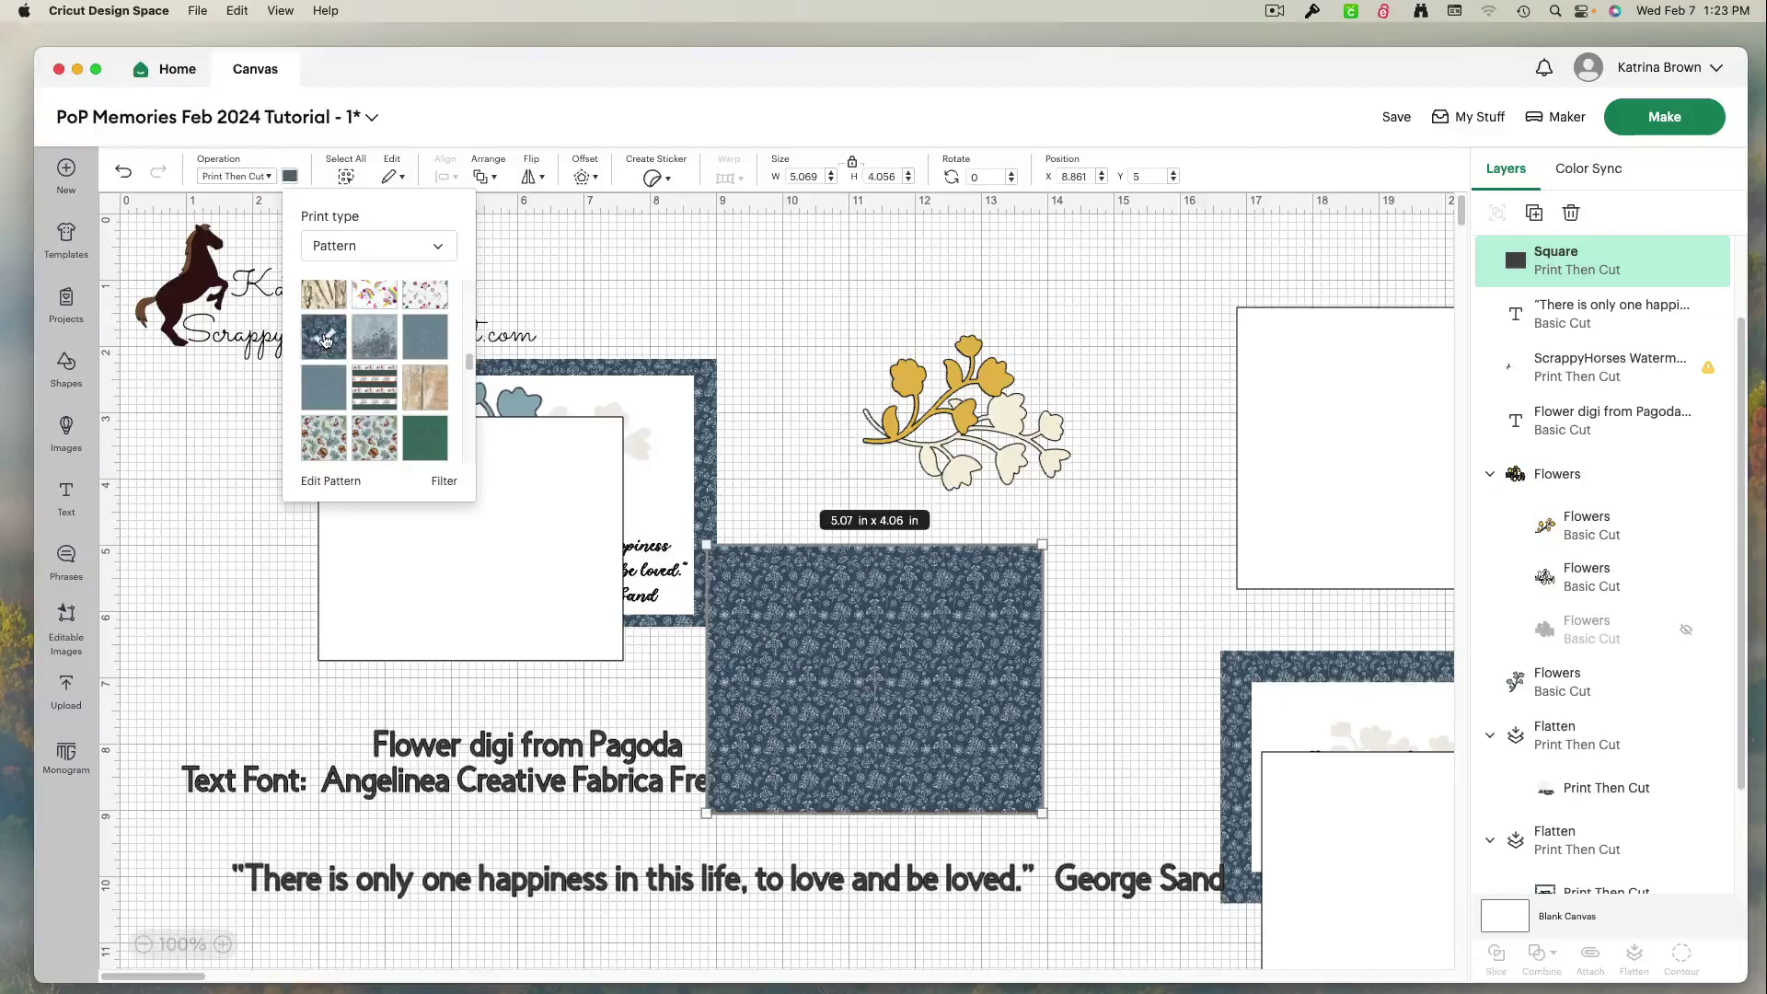
# Set the scale of the mat's floral pattern to 137
pyautogui.click(349, 484)
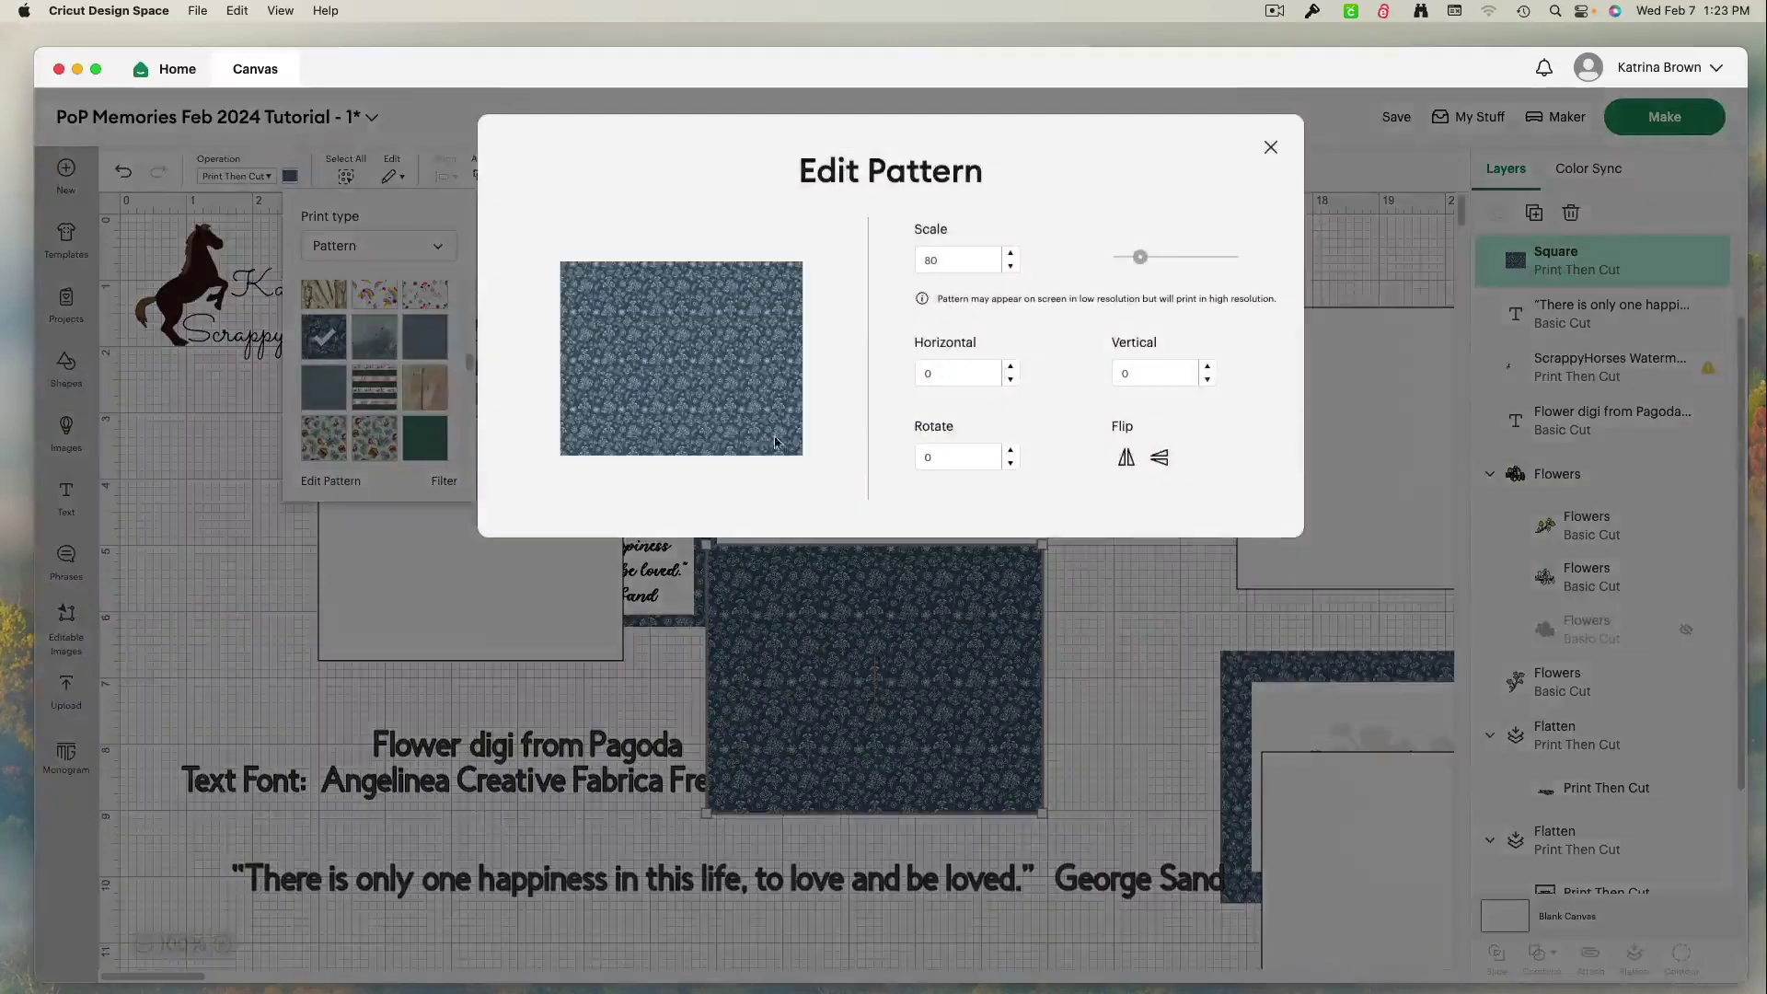
pyautogui.moveTo(1142, 265); pyautogui.dragTo(1157, 264)
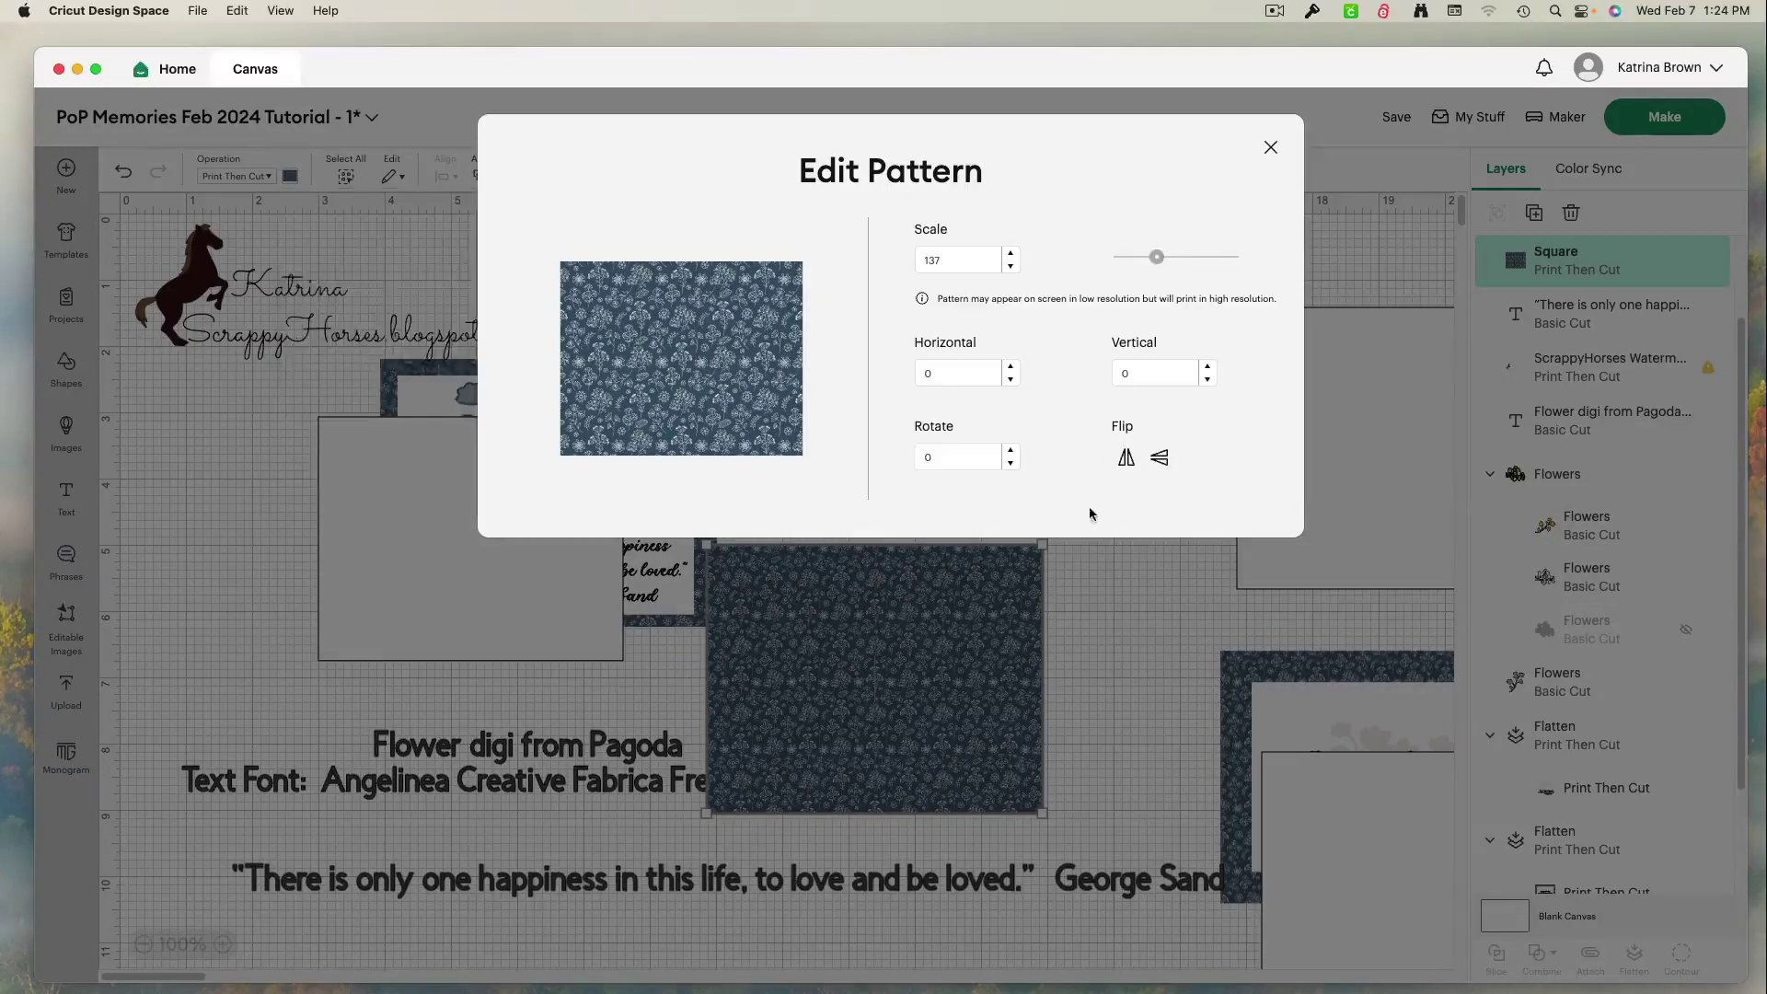
pyautogui.click(1130, 622)
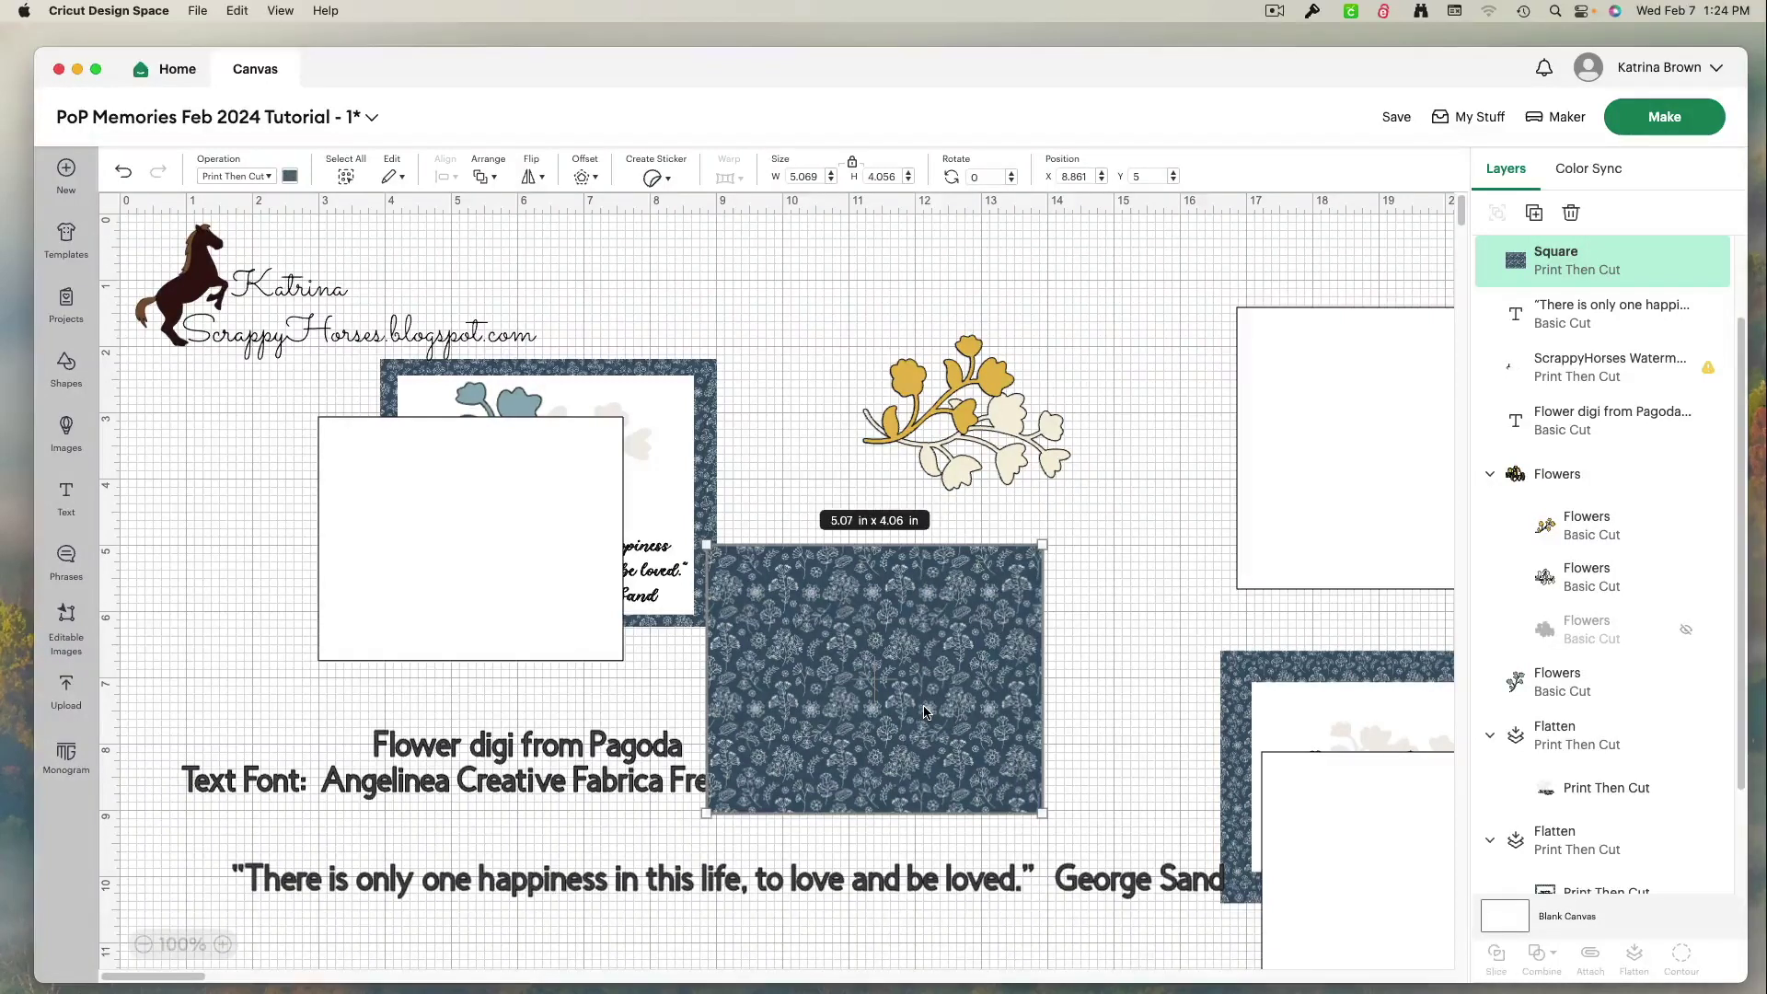
# Duplicate the patterned mat and place the copy over the white panel set aside below the white card base
pyautogui.rightClick(924, 712)
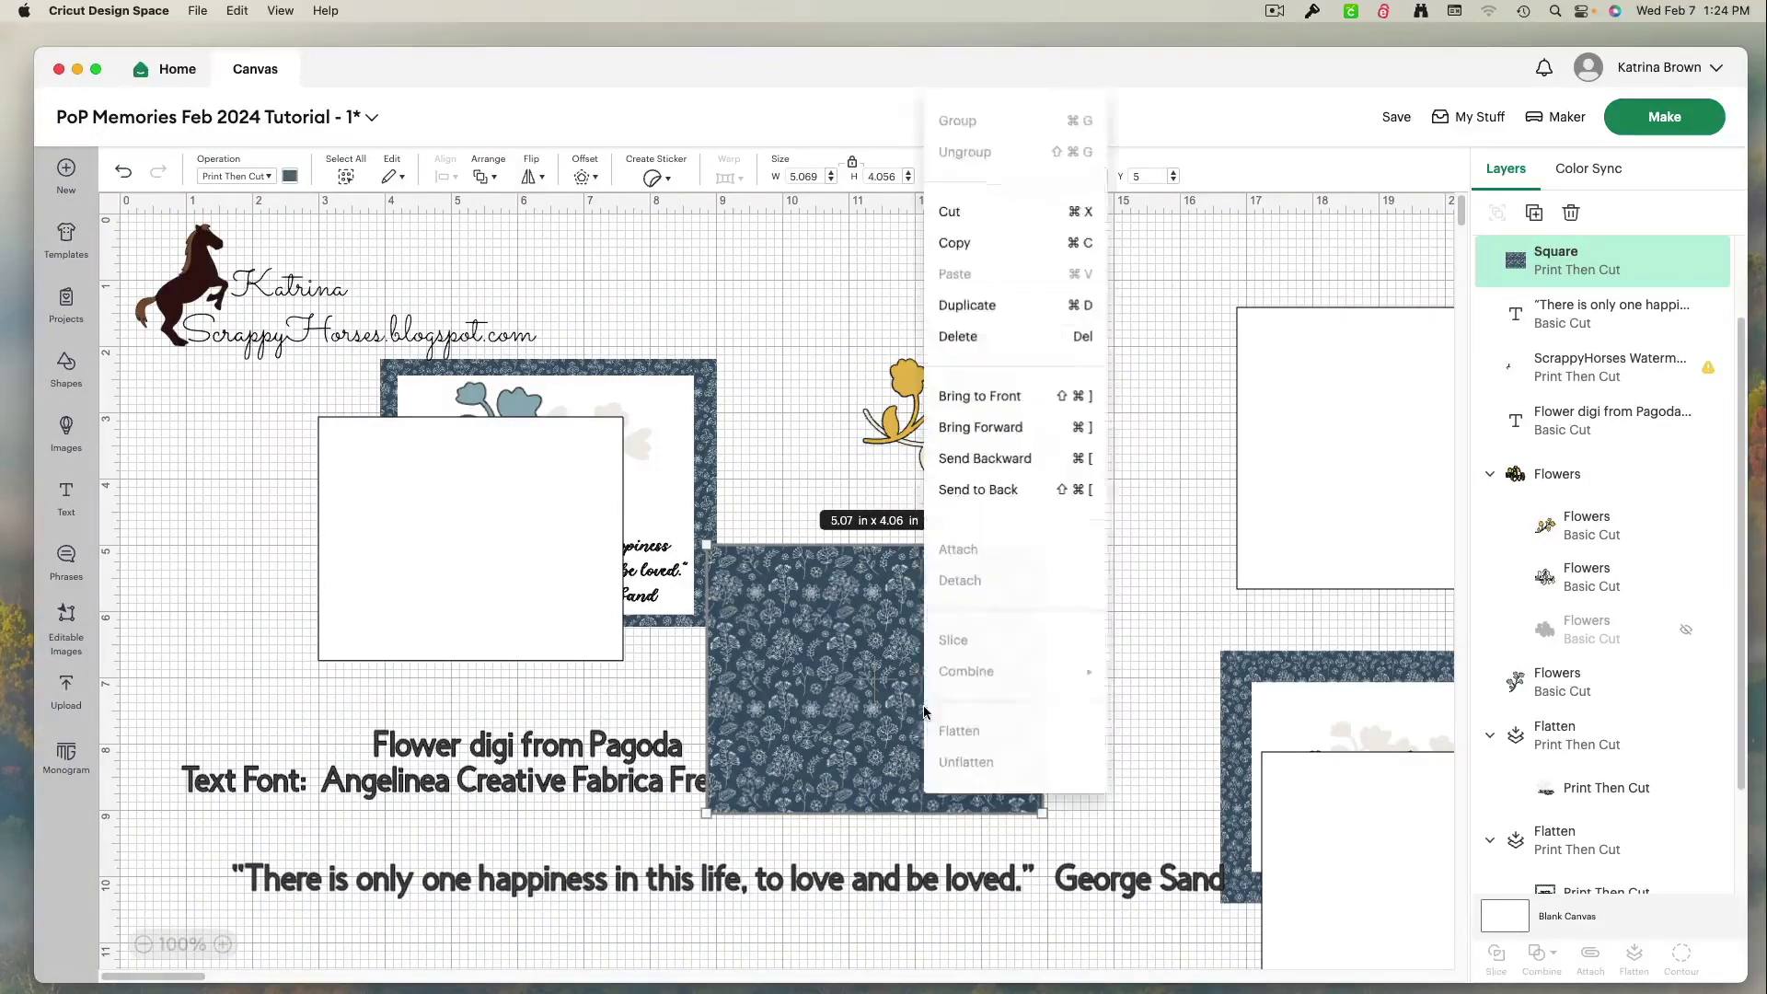
pyautogui.click(967, 303)
pyautogui.moveTo(565, 567); pyautogui.dragTo(1527, 943)
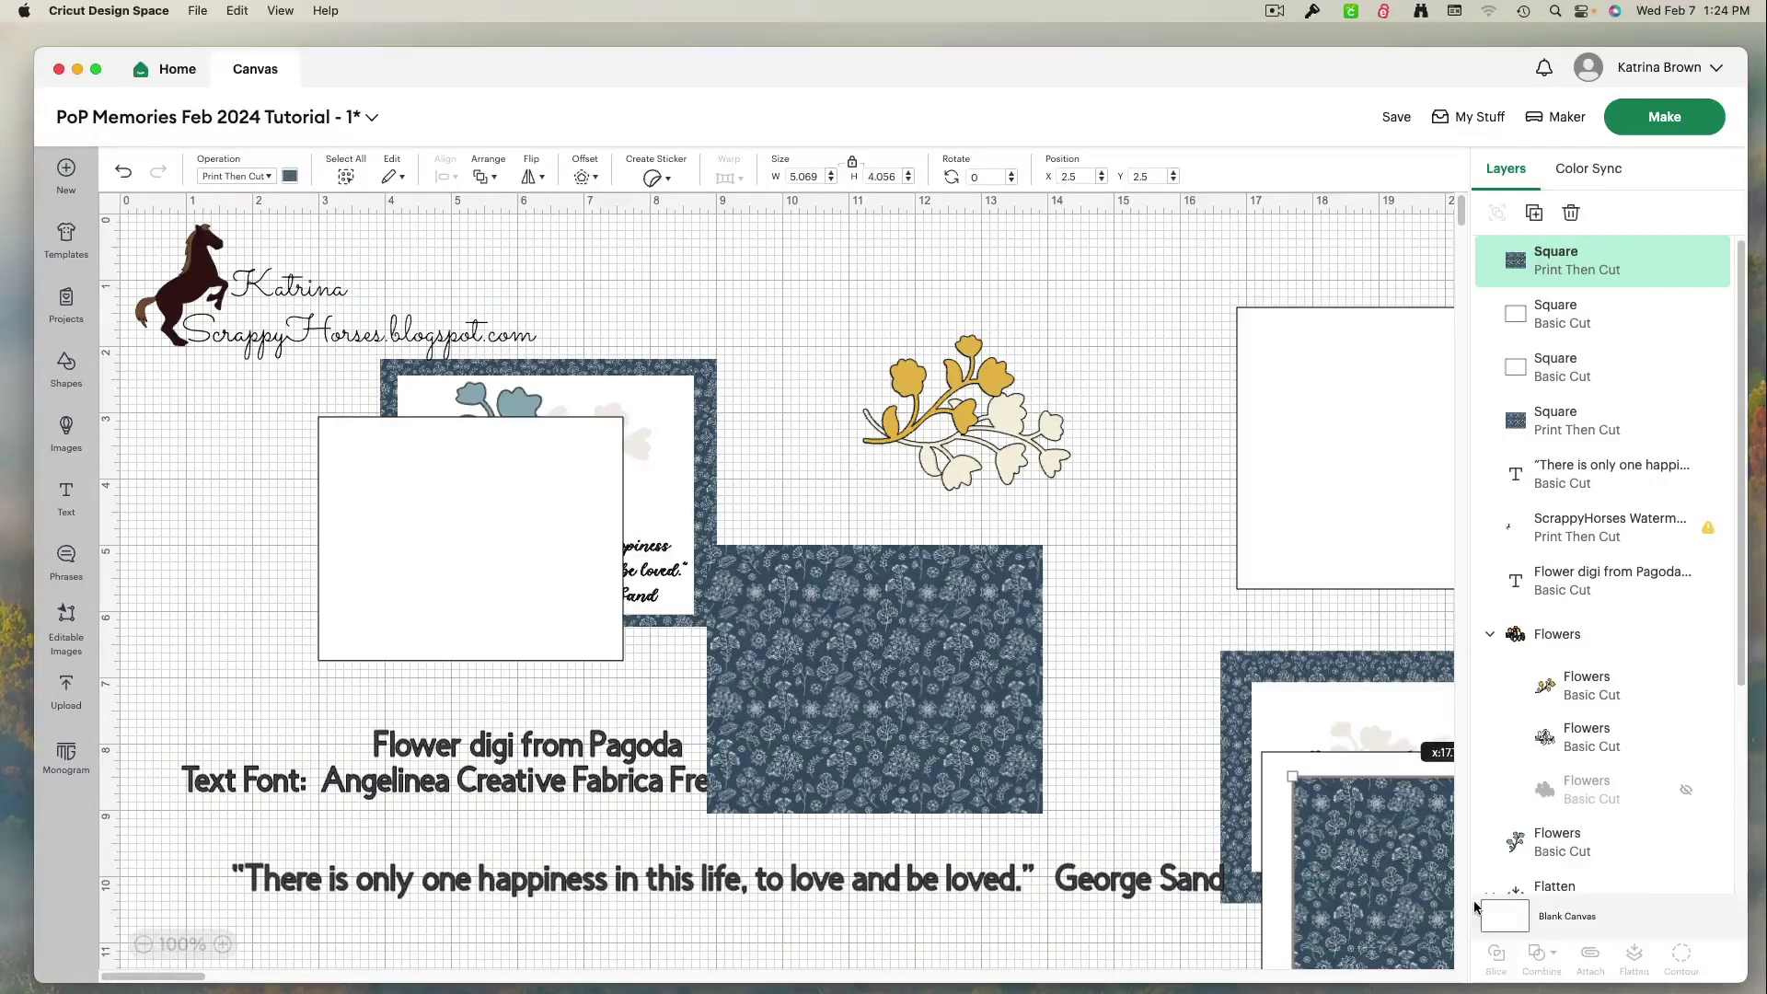
# Move the original patterned mat onto the white card base and the white panel from the sample card to below the yellow flowers
pyautogui.moveTo(907, 717); pyautogui.dragTo(934, 688)
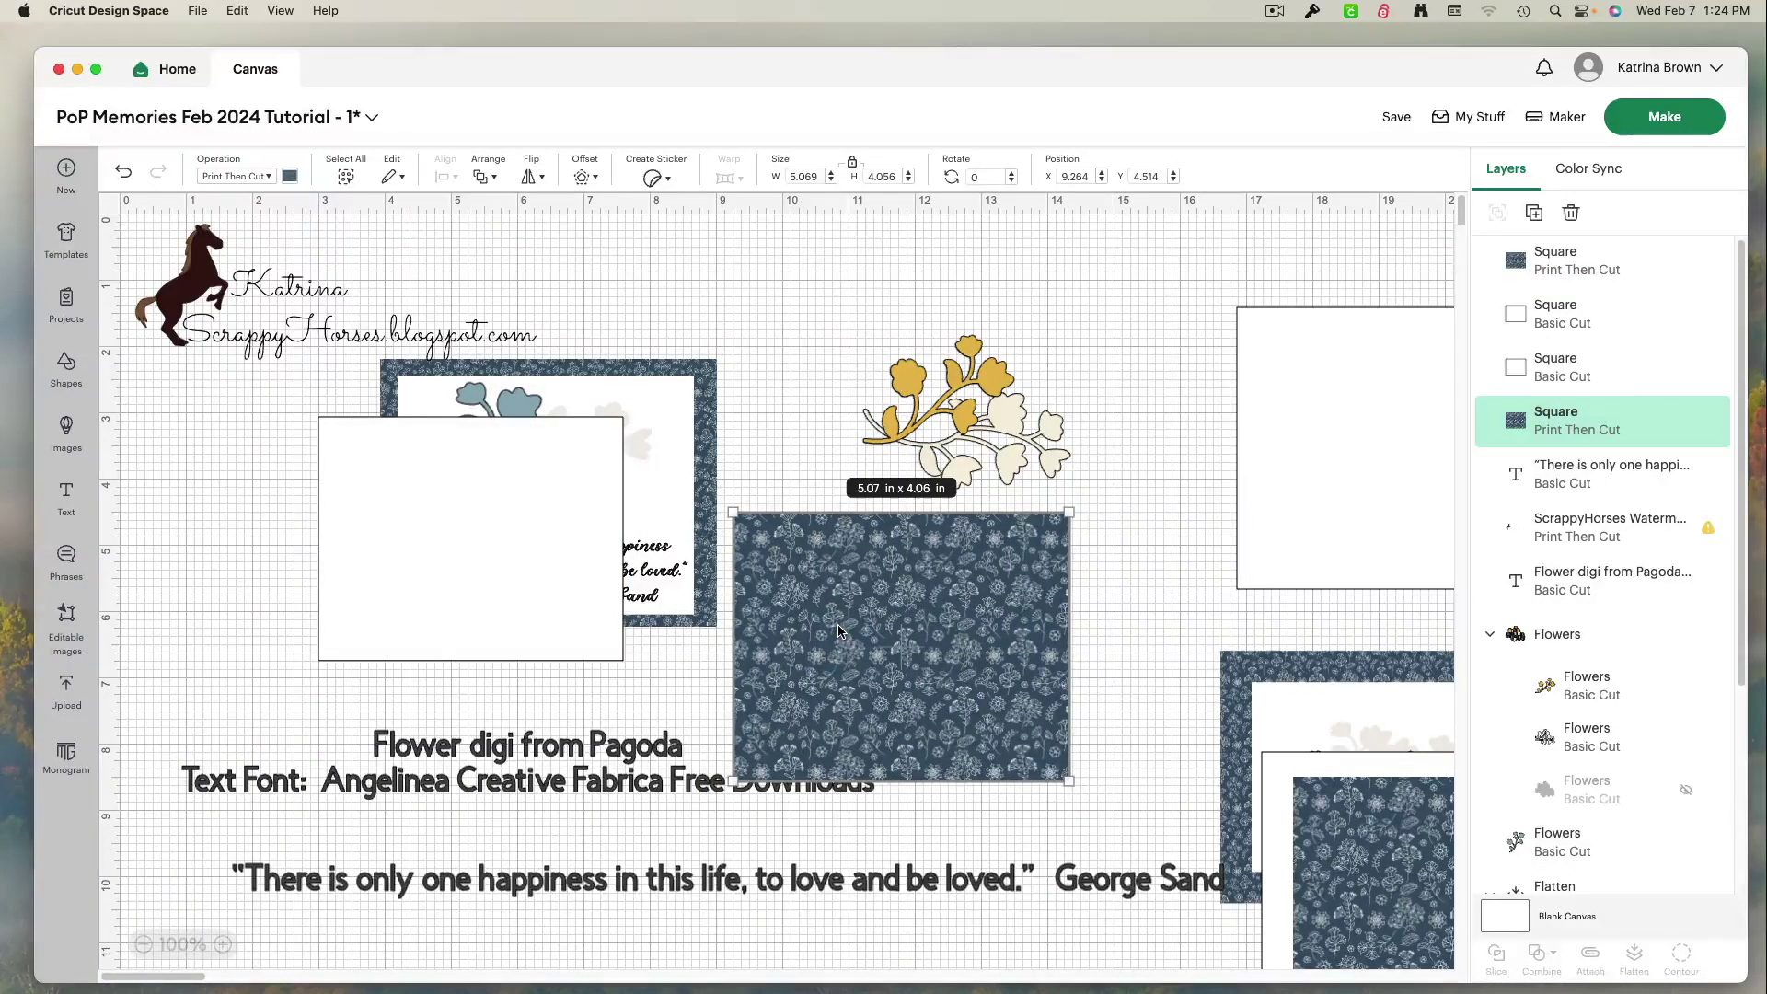
pyautogui.moveTo(839, 633); pyautogui.dragTo(1360, 454)
pyautogui.moveTo(536, 557); pyautogui.dragTo(1026, 641)
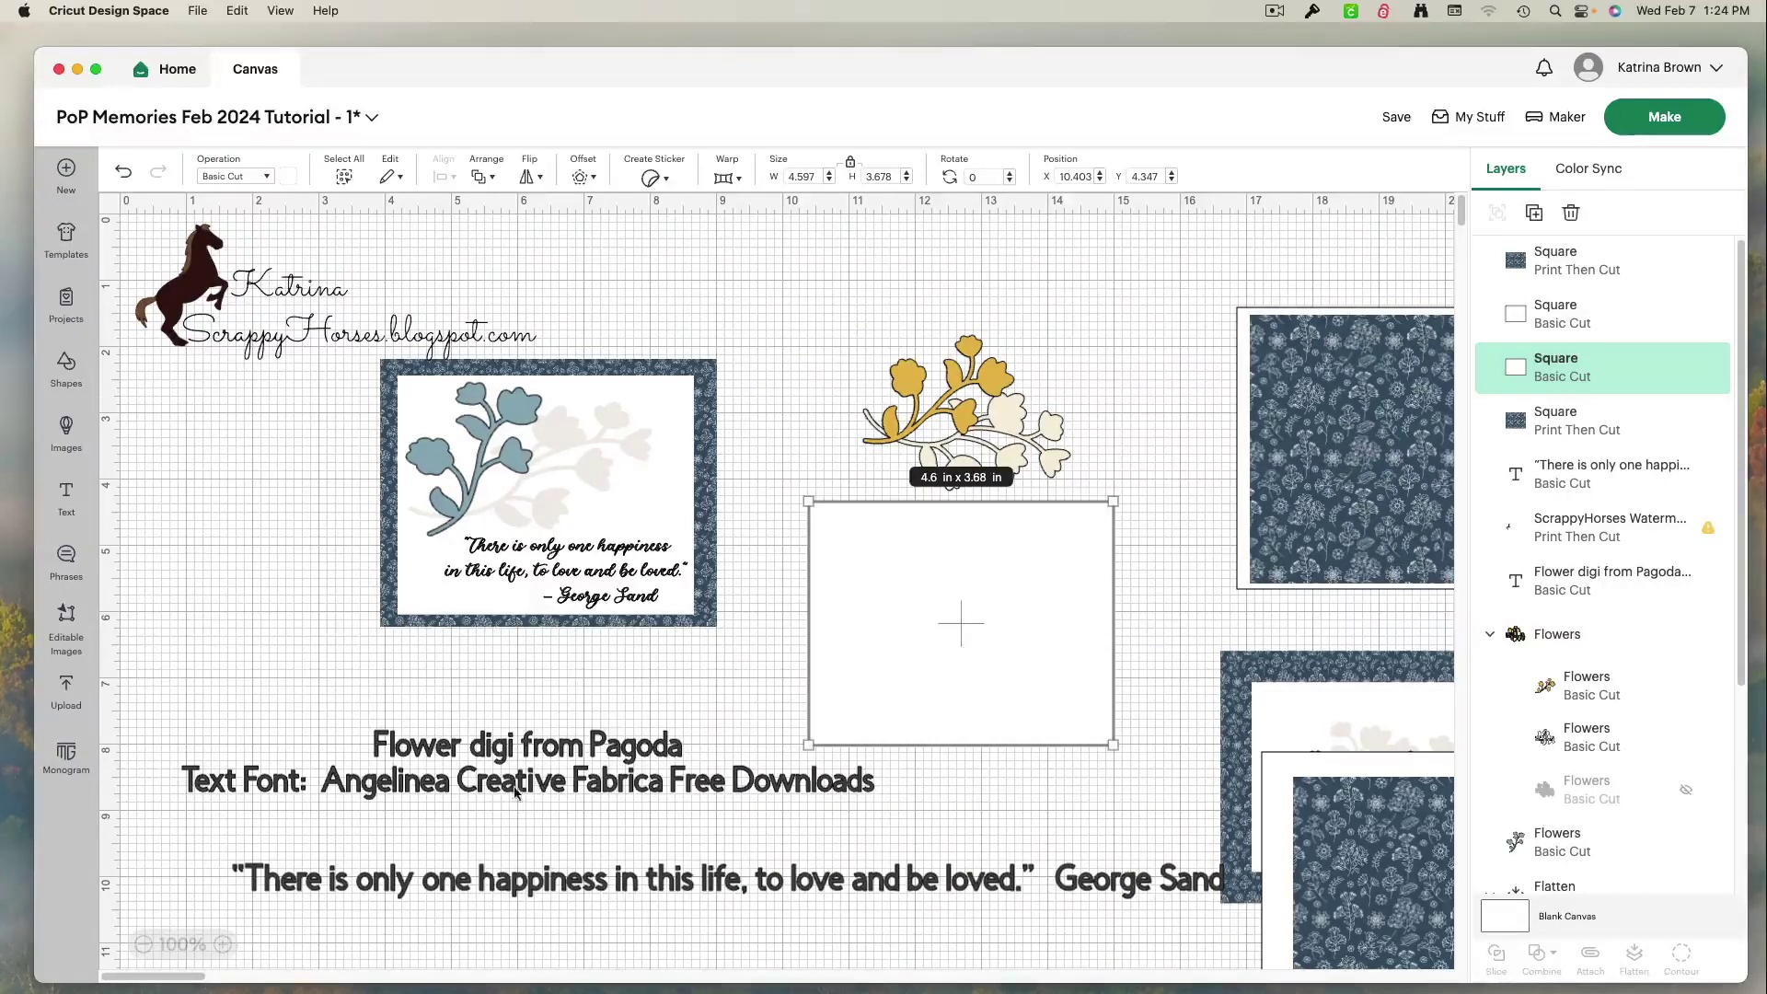
# Shift the quote text closer to the font credit and break its line after "happiness"
pyautogui.moveTo(477, 885); pyautogui.dragTo(407, 858)
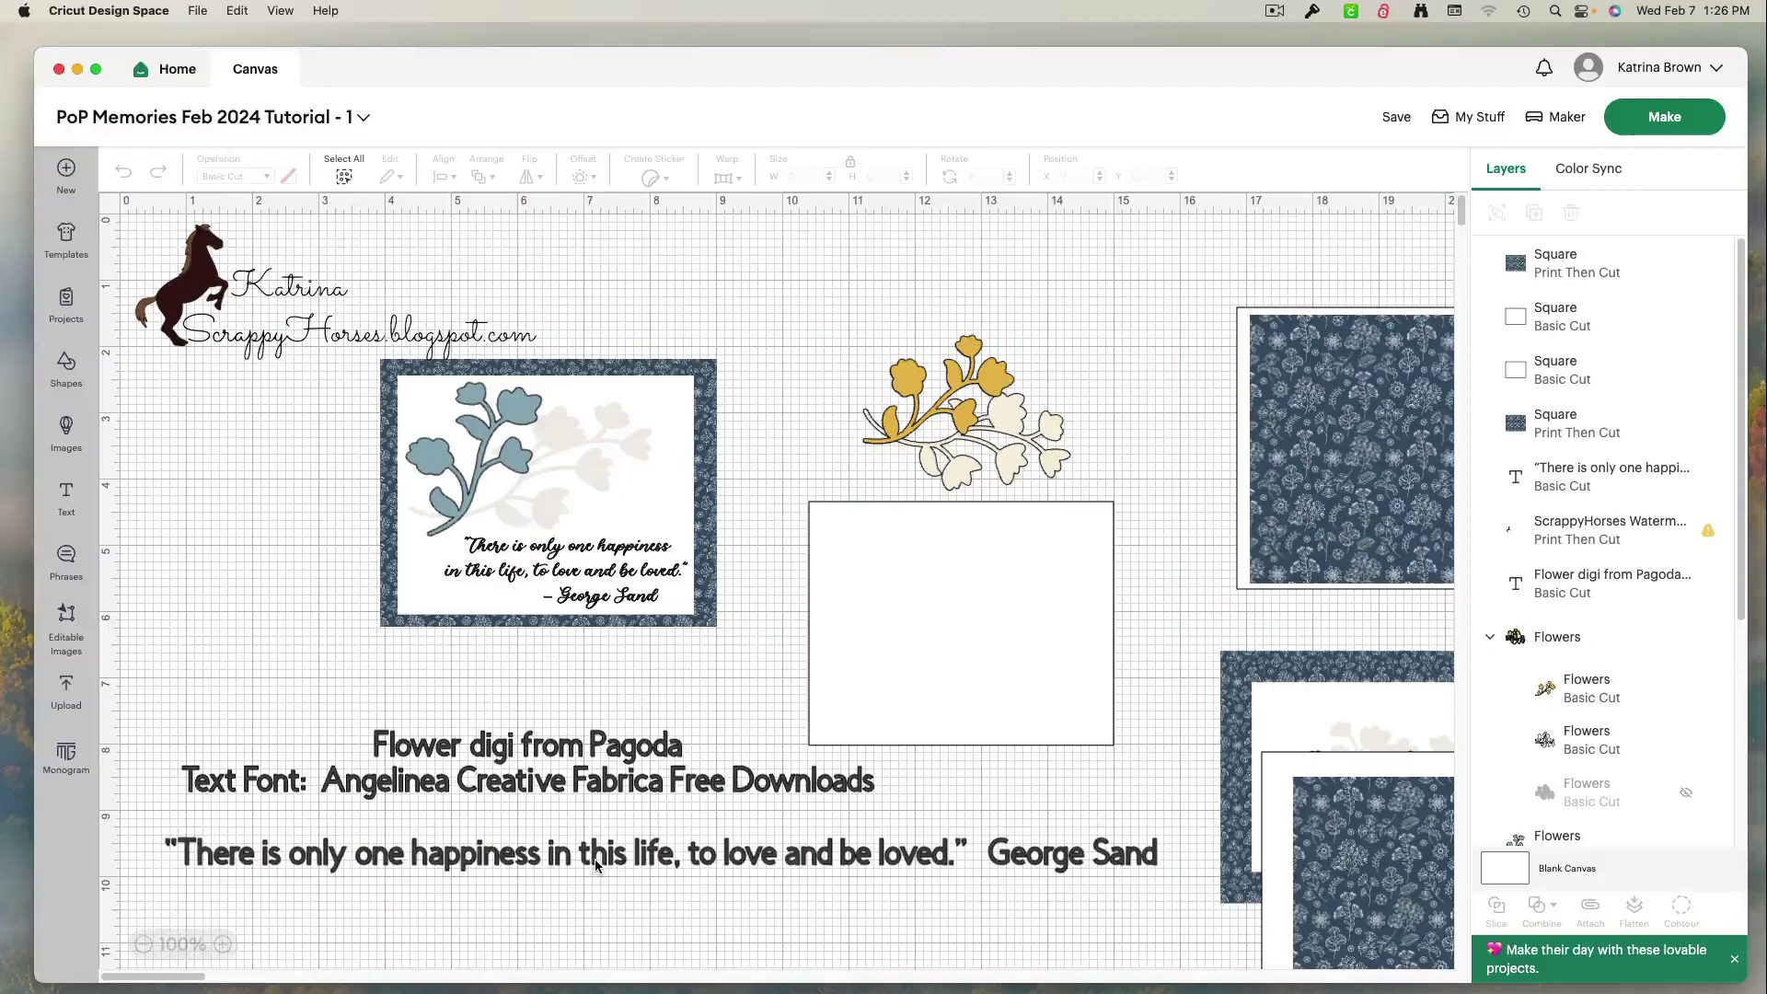
pyautogui.click(596, 866)
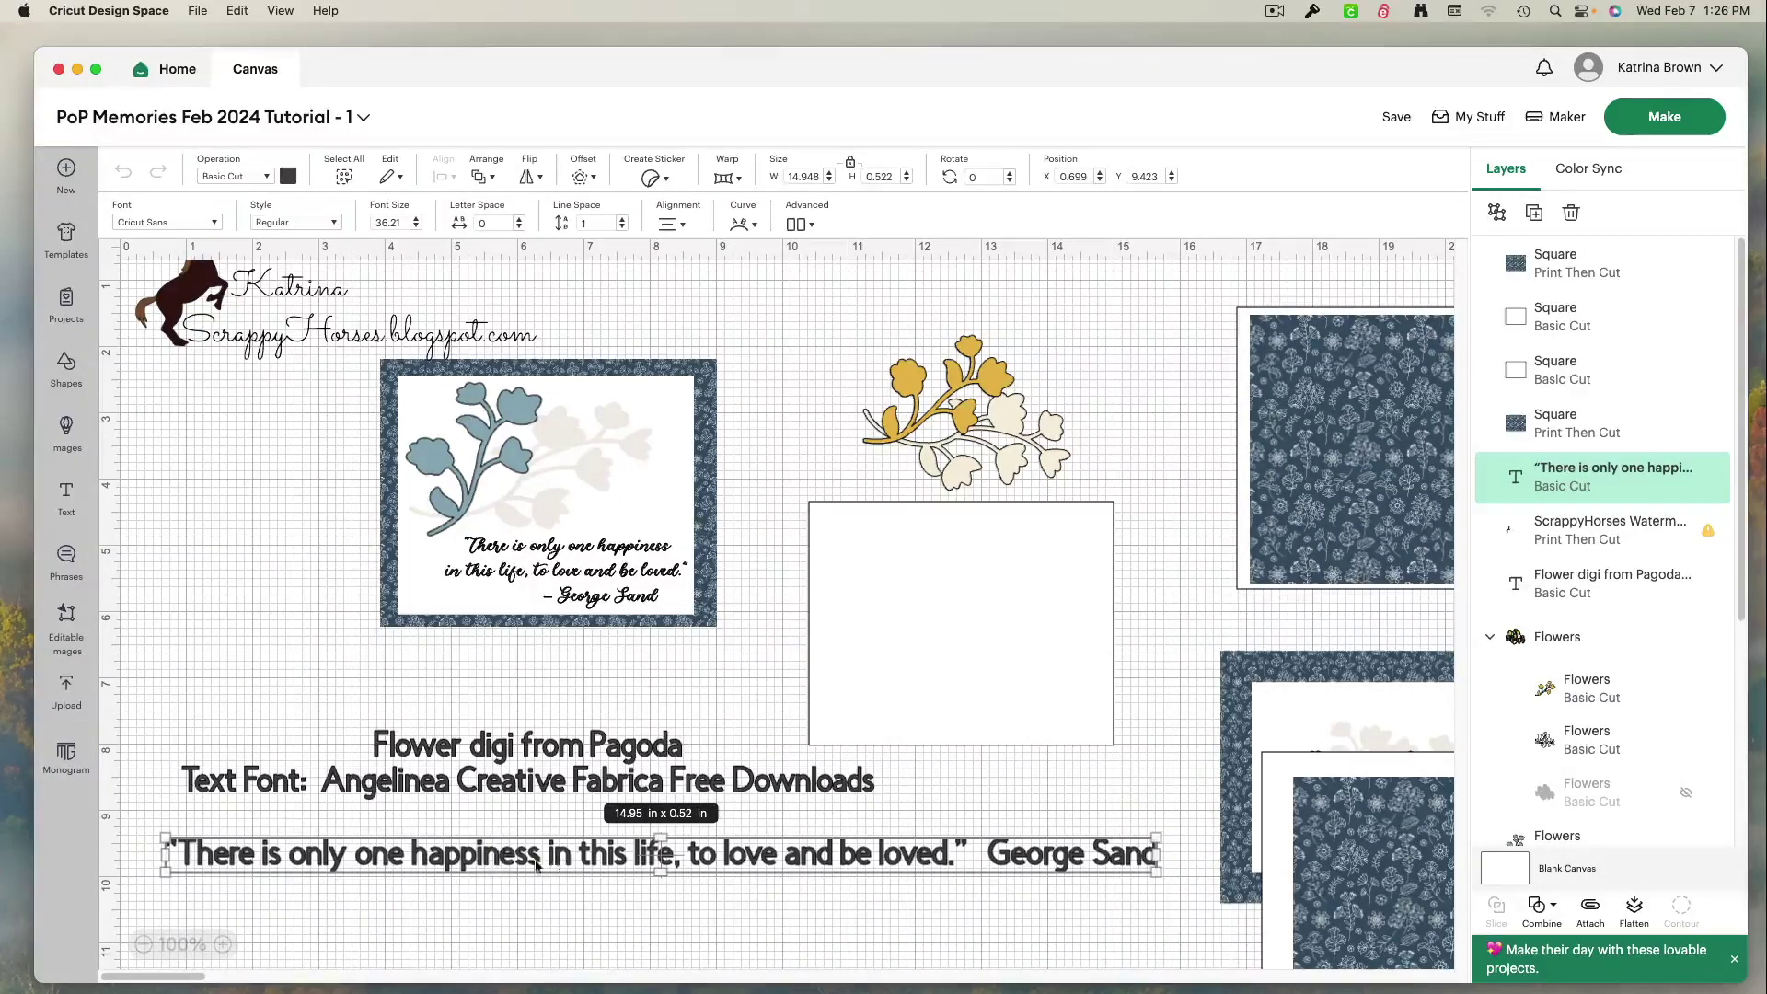
pyautogui.click(387, 860)
pyautogui.doubleClick(388, 861)
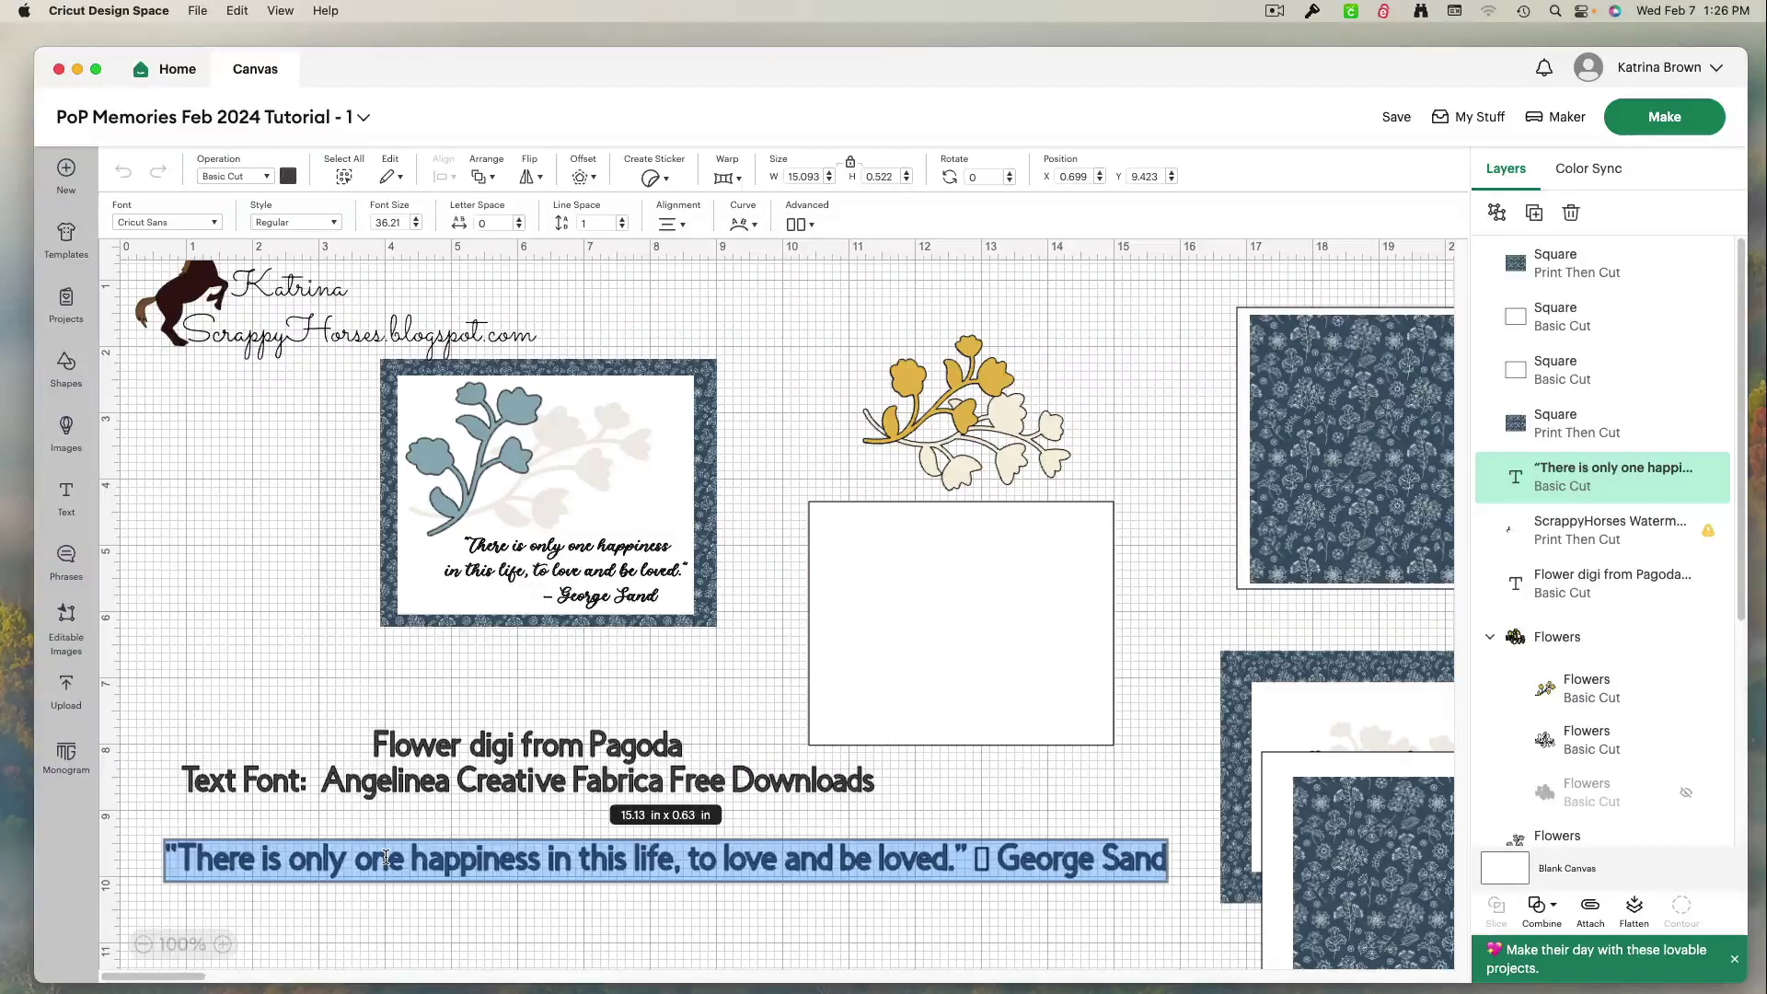
pyautogui.click(550, 863)
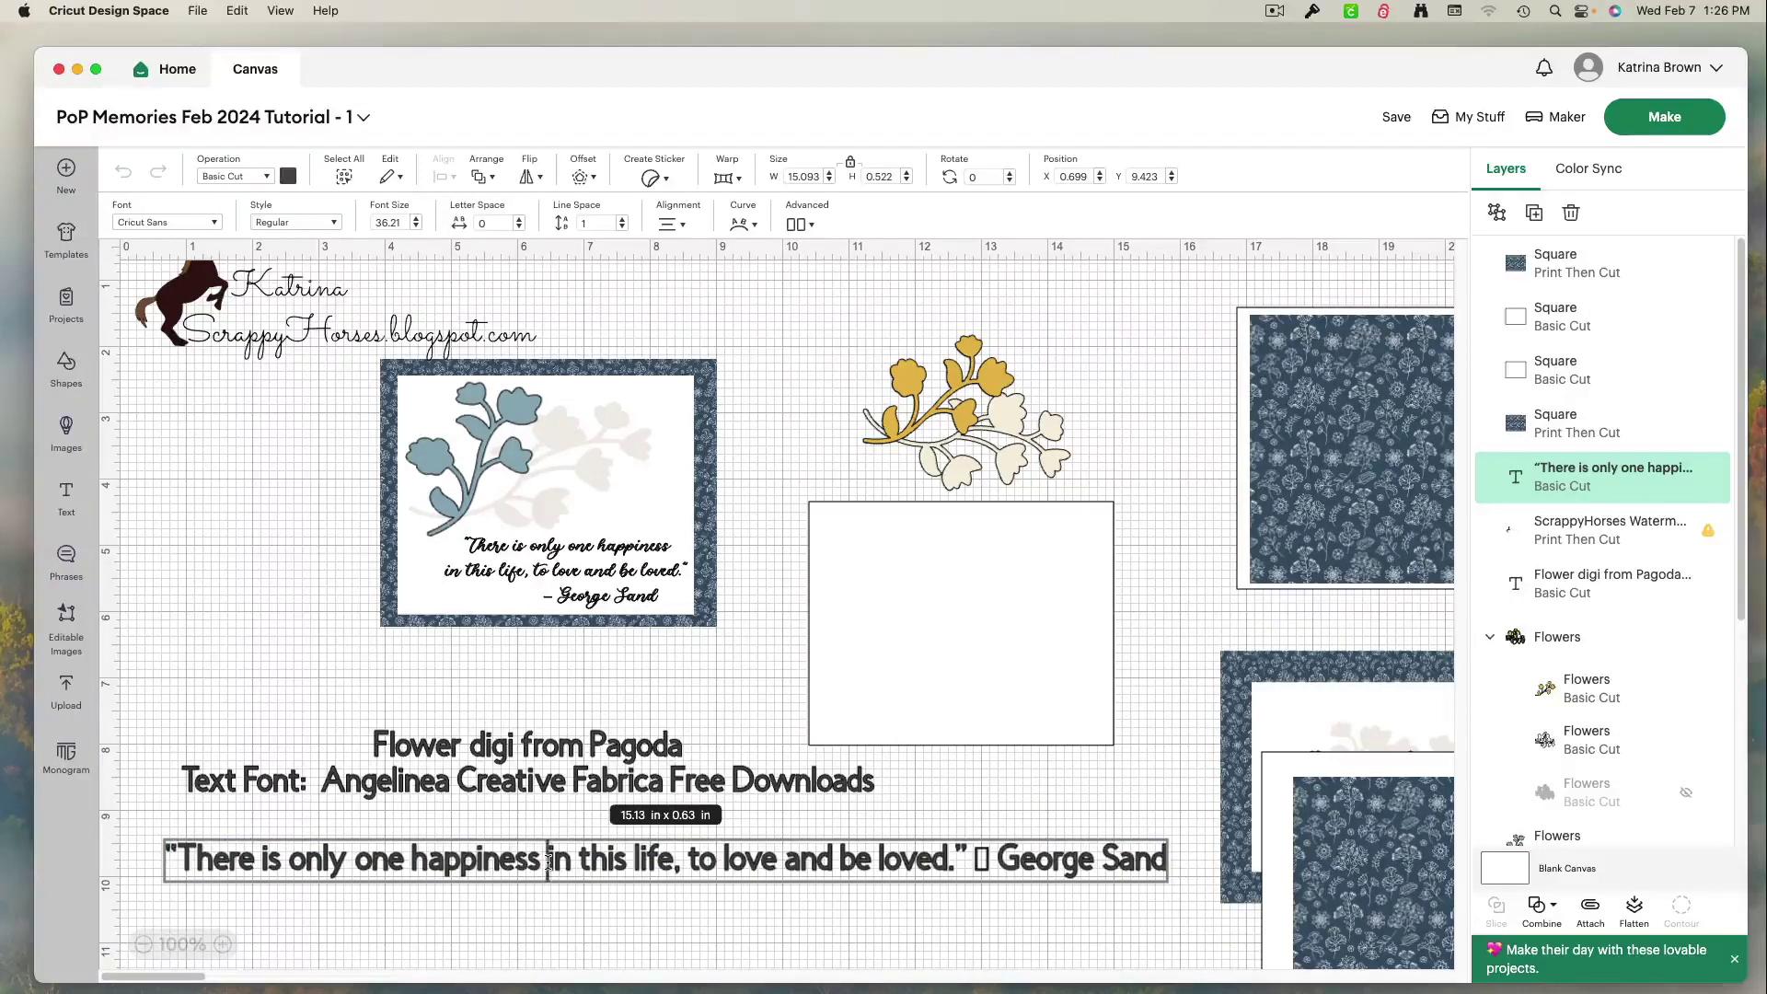
pyautogui.press('Return')
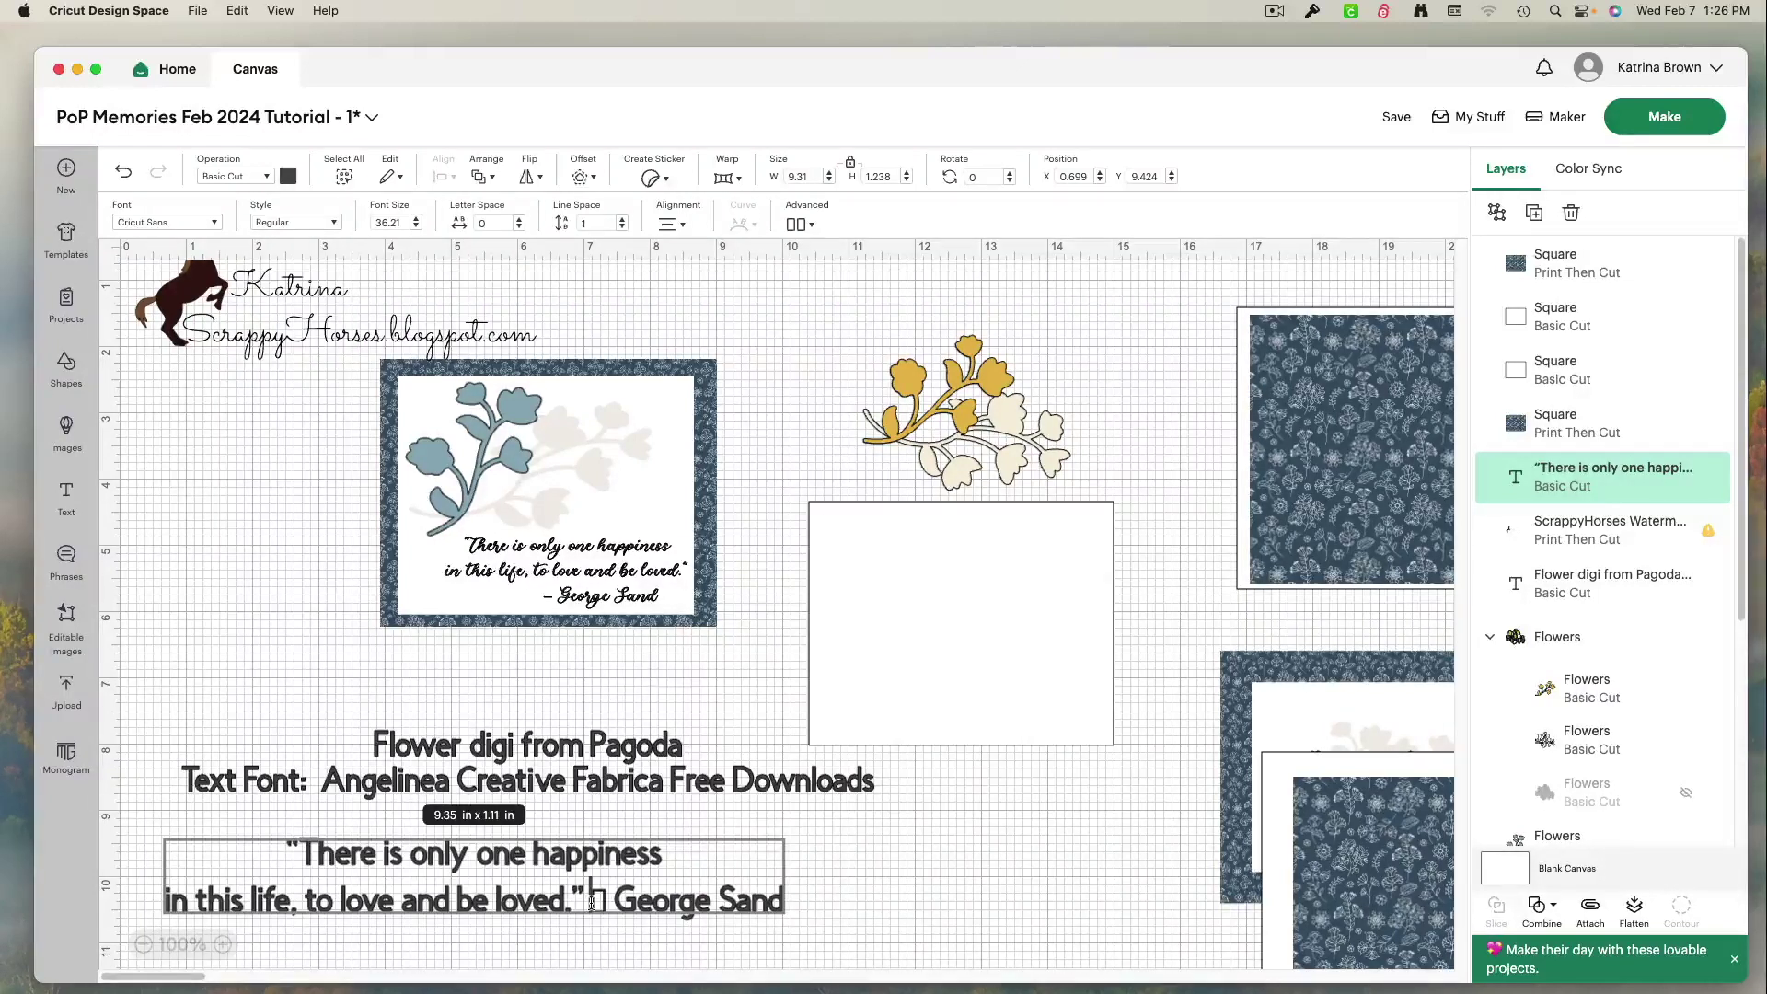
# Put the George Sand attribution on its own third line and replace the box symbol before it with a hyphen
pyautogui.press('Return')
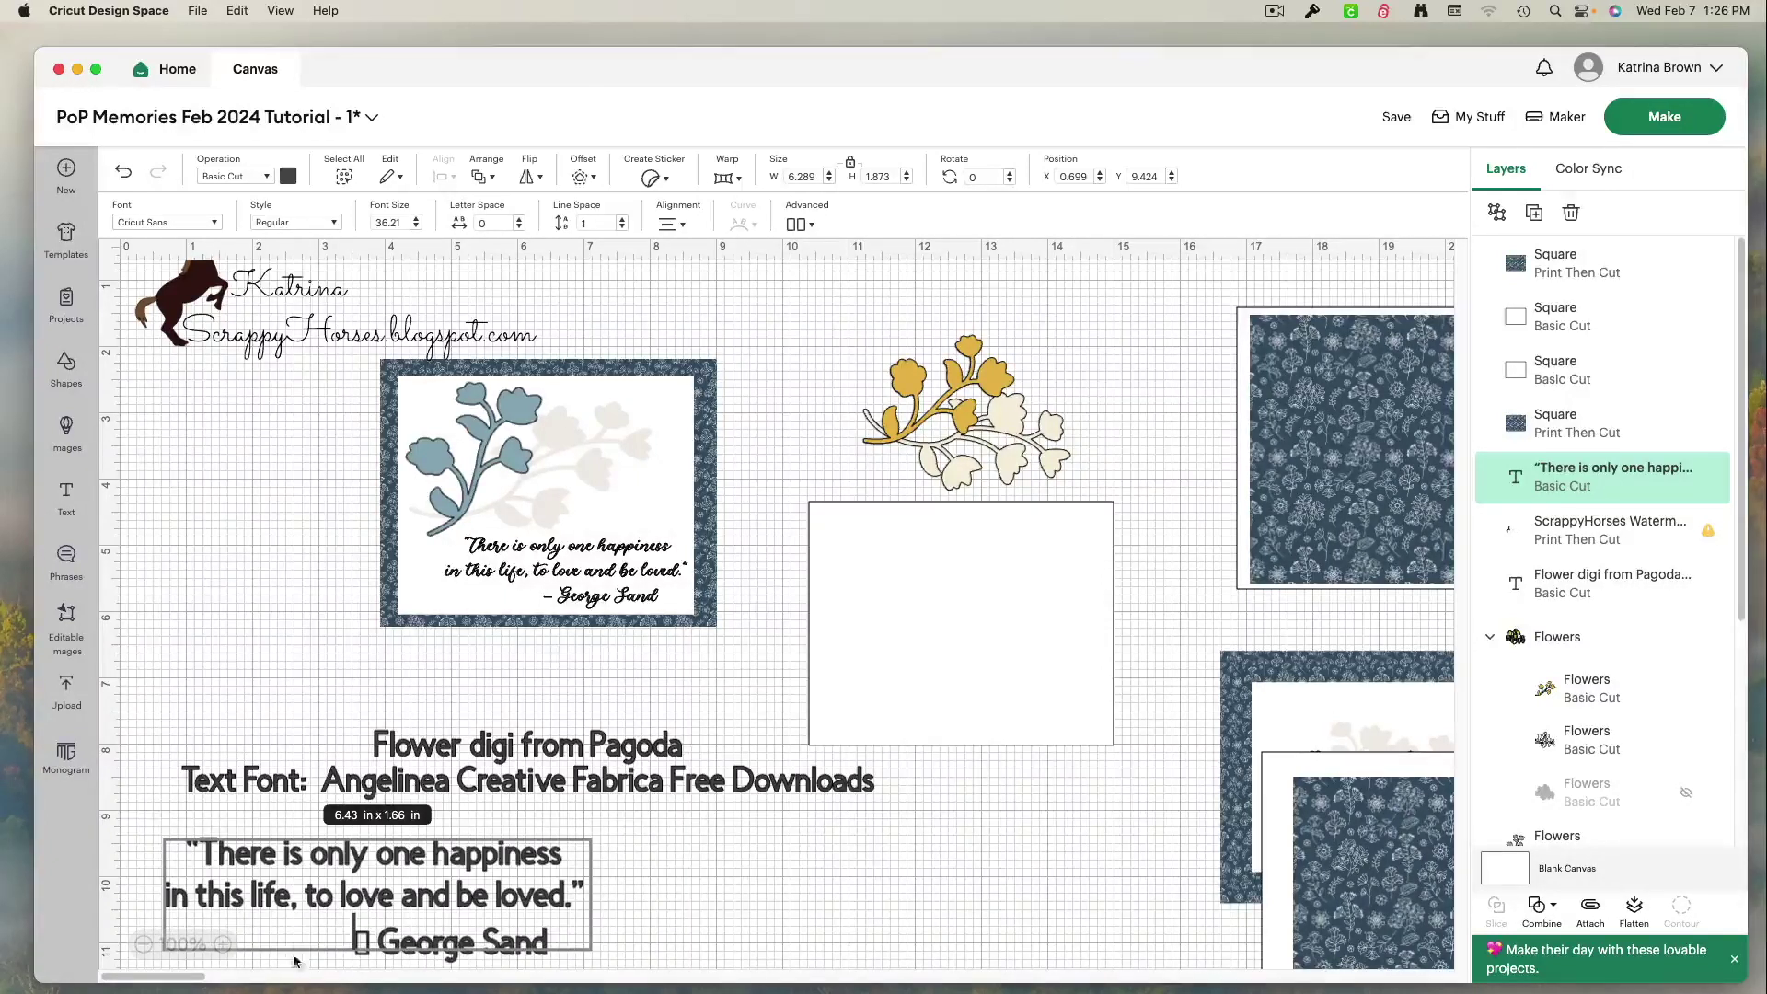
pyautogui.moveTo(369, 940); pyautogui.dragTo(356, 943)
pyautogui.write('-')
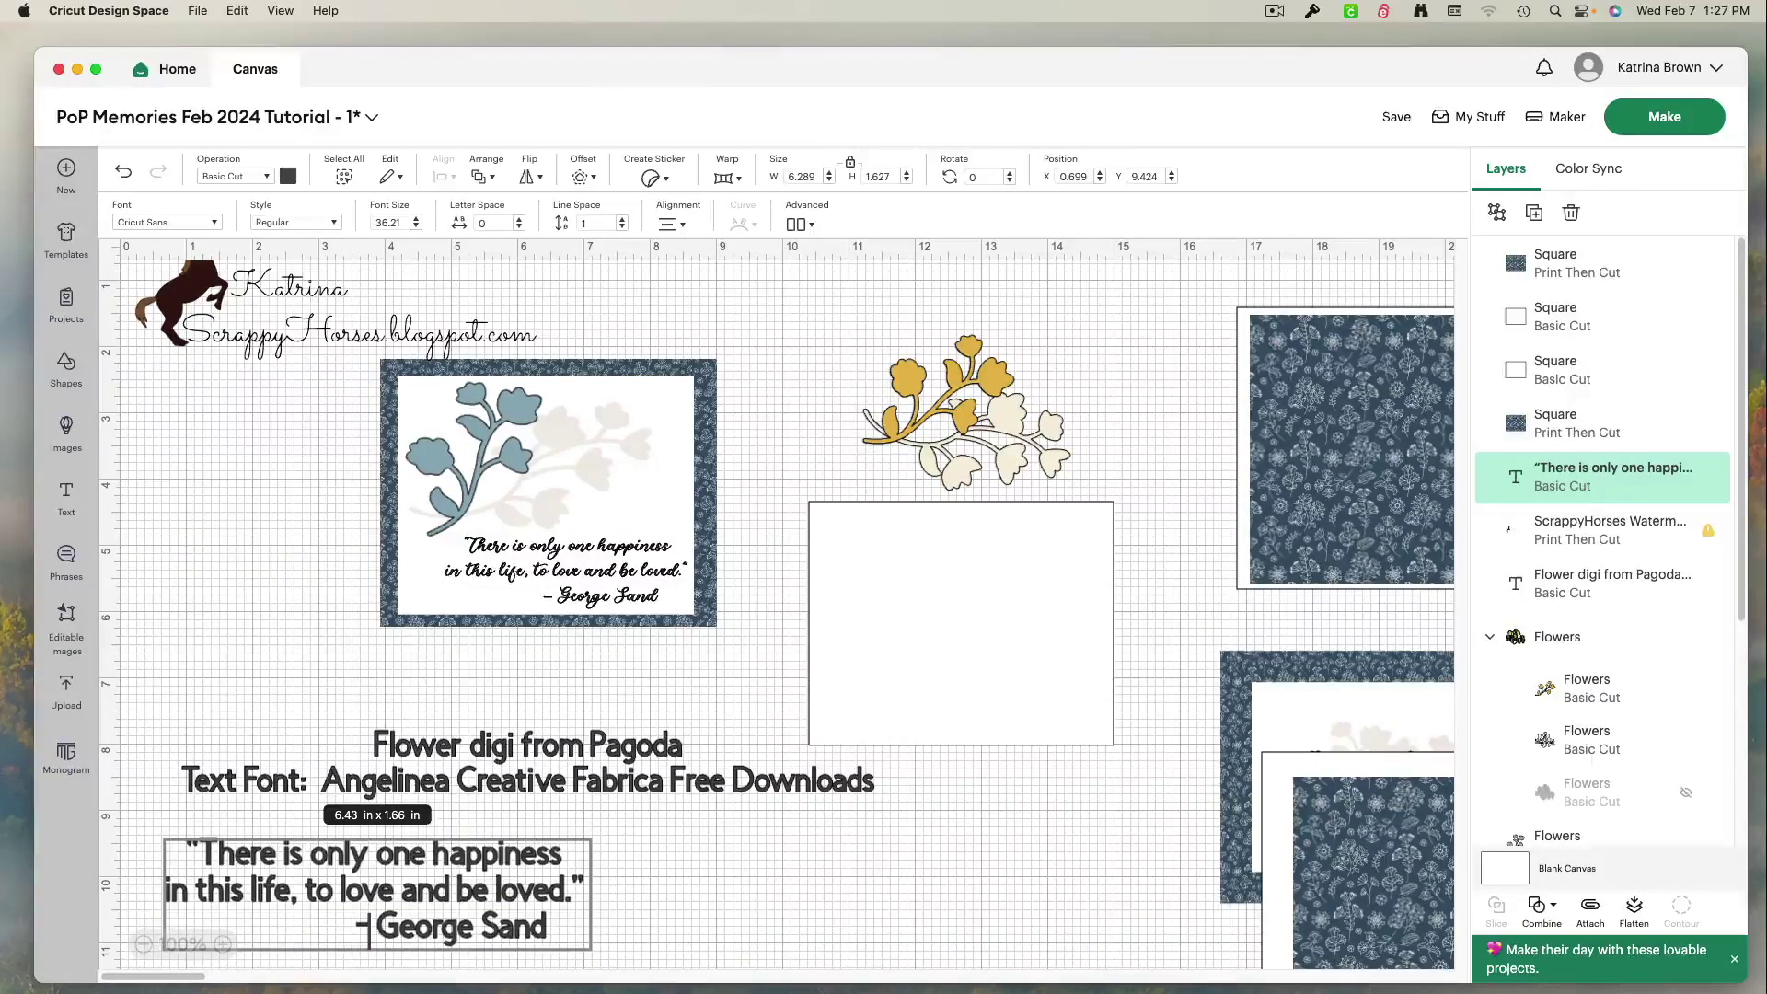
# Change the font of the whole quote text to Culinary
pyautogui.click(562, 928)
pyautogui.moveTo(551, 927); pyautogui.dragTo(189, 844)
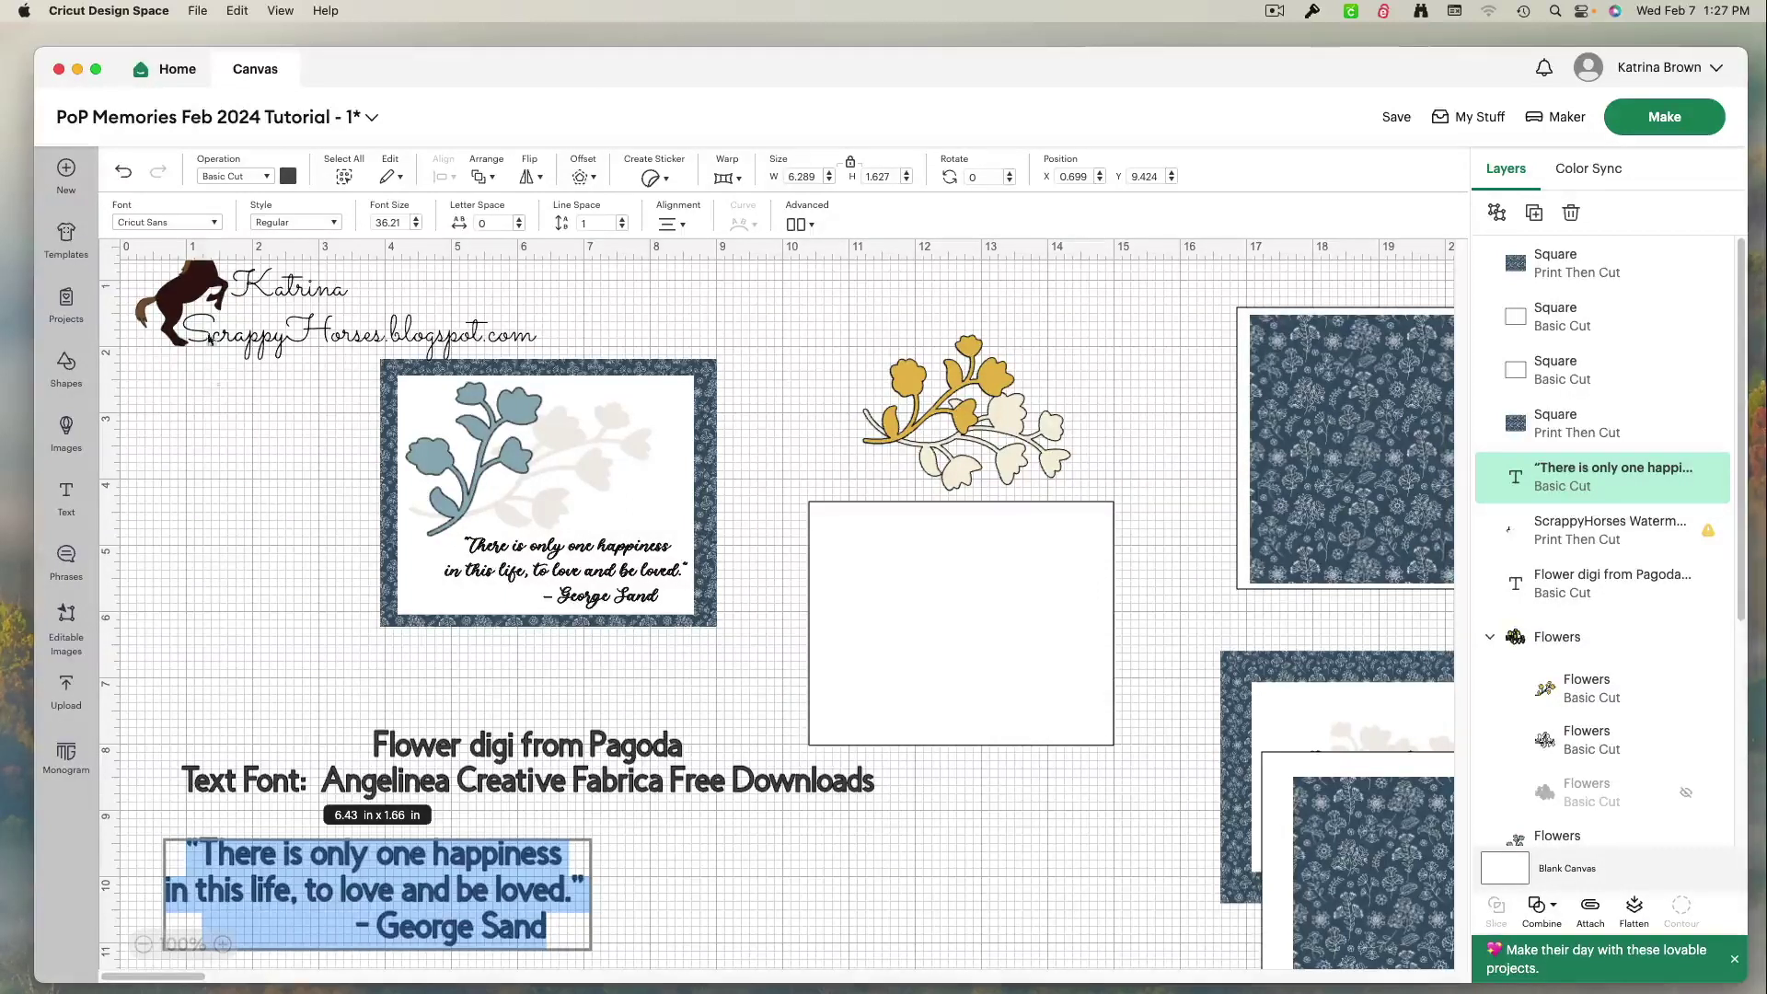
pyautogui.click(213, 222)
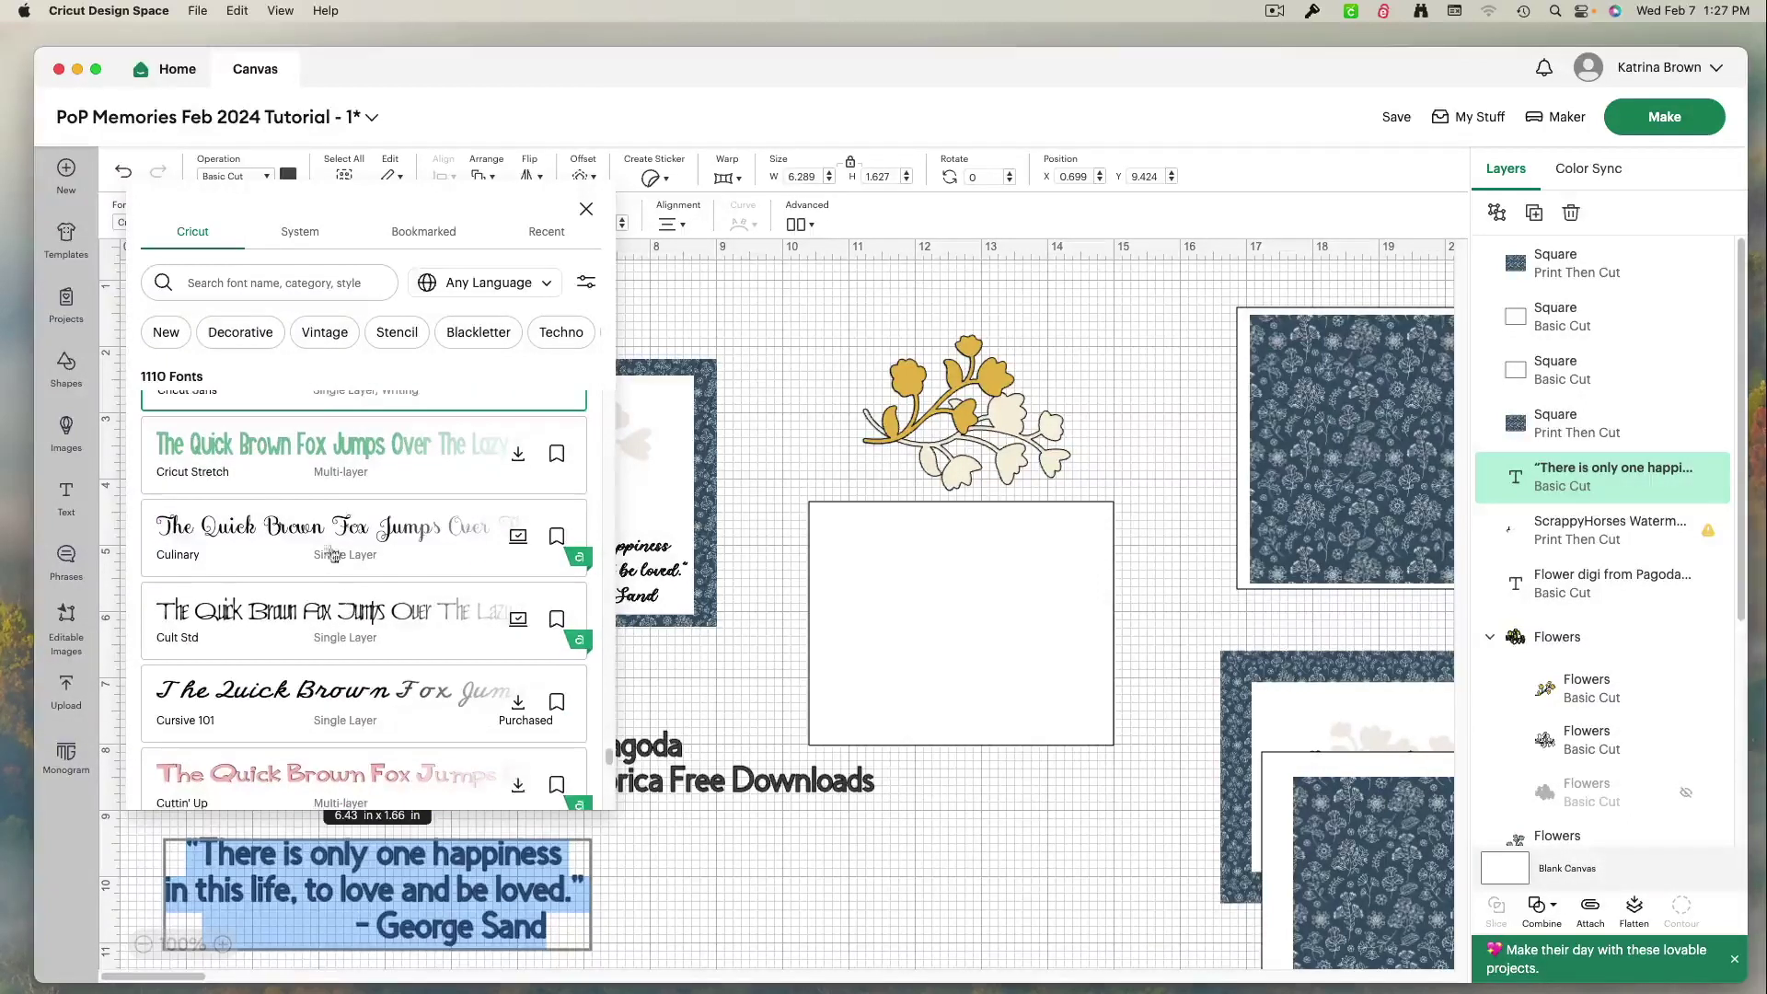
pyautogui.click(238, 541)
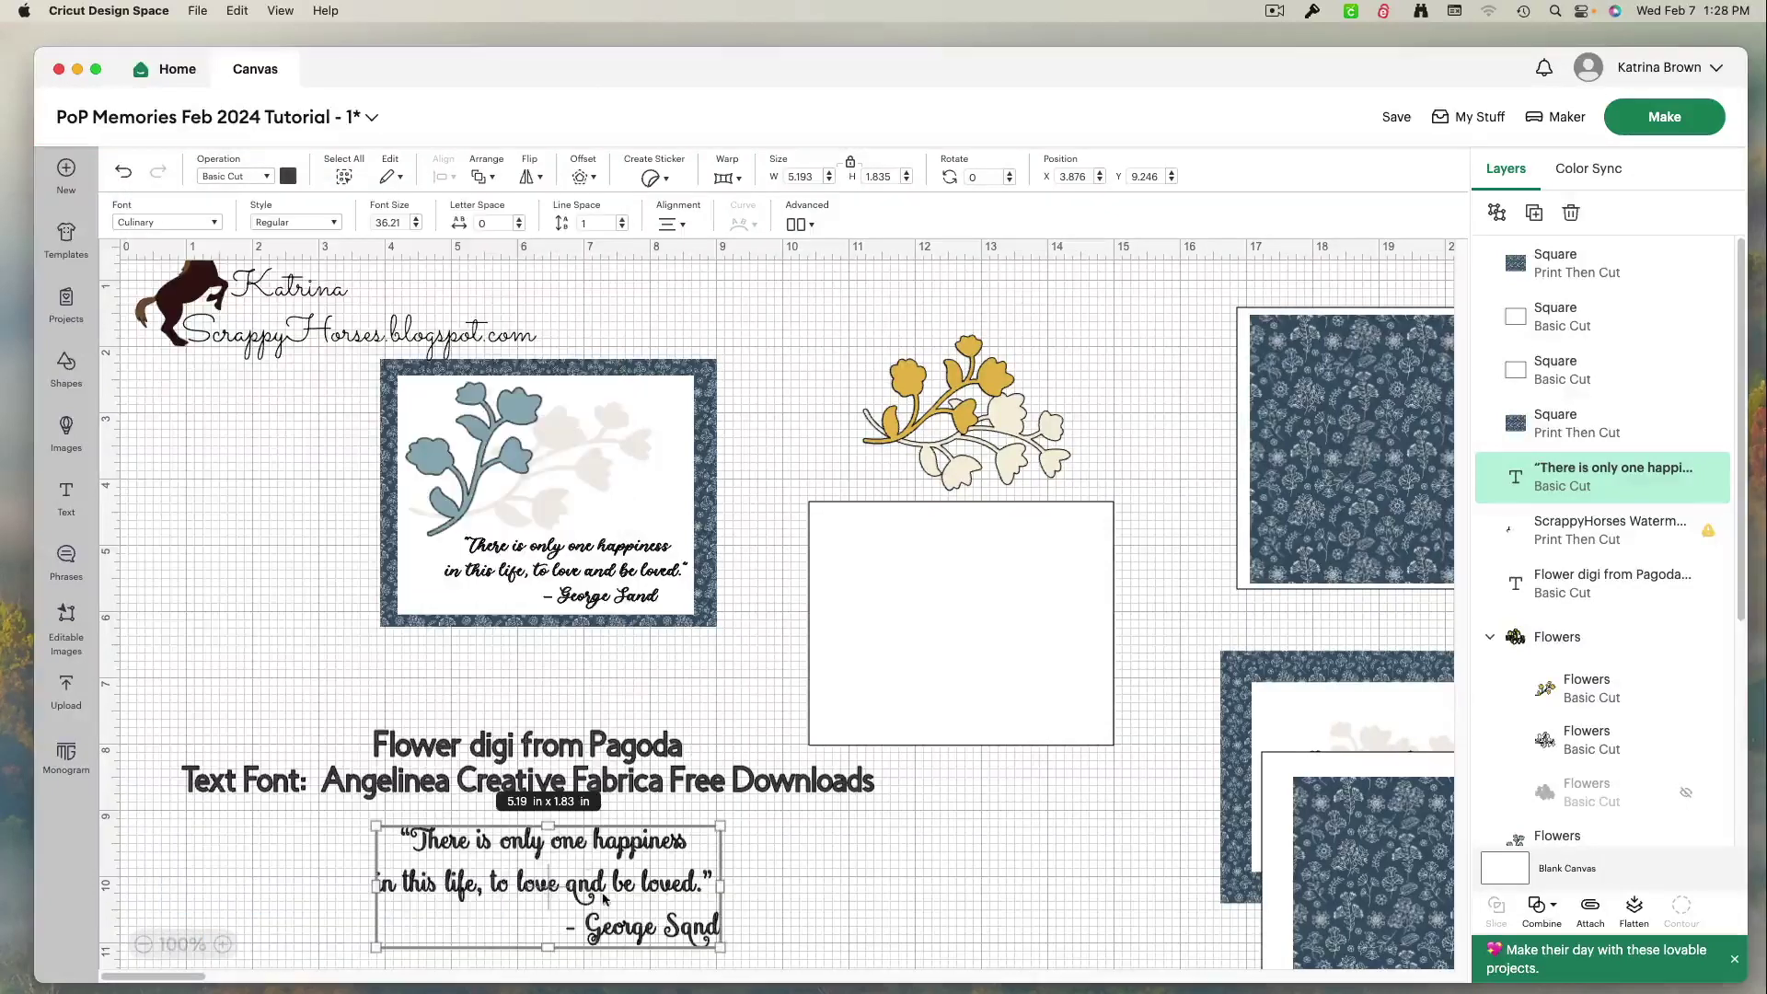
# Scale the quote down to about 4.14 x 1.46 in and place it in front on the lower part of the white panel
pyautogui.moveTo(602, 892); pyautogui.dragTo(651, 623)
pyautogui.moveTo(769, 677); pyautogui.dragTo(1093, 831)
pyautogui.rightClick(1093, 831)
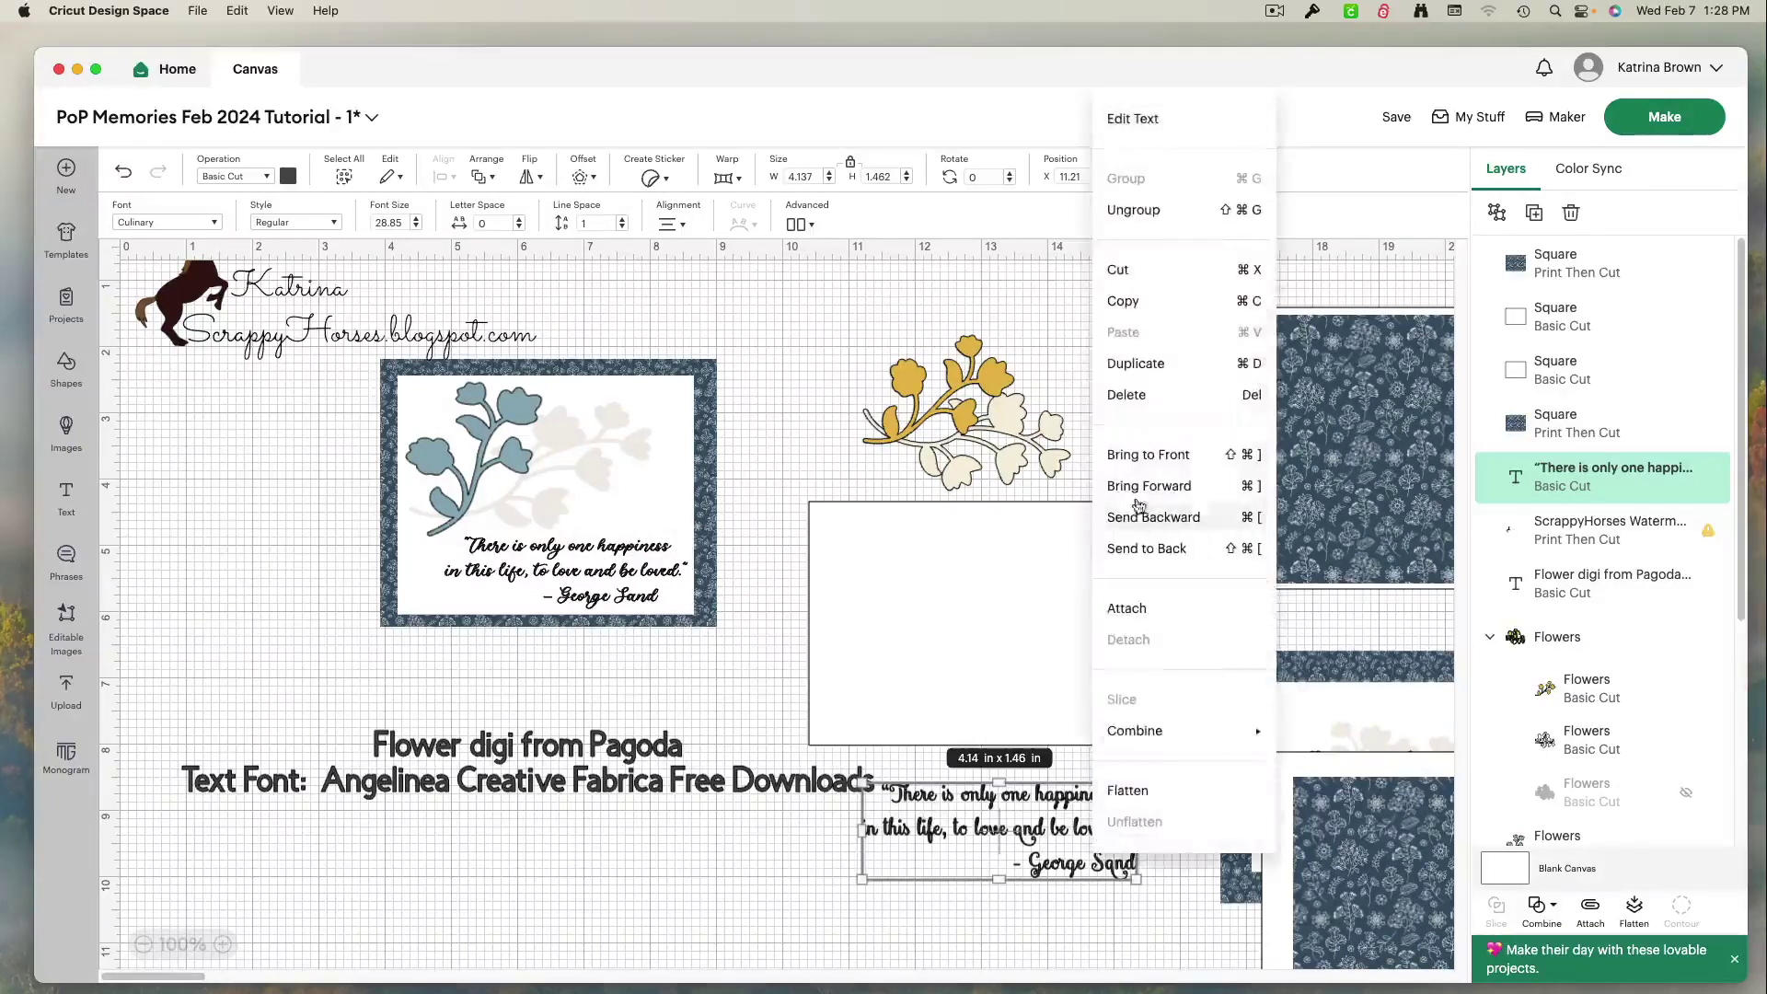
pyautogui.click(1145, 457)
pyautogui.moveTo(1063, 826); pyautogui.dragTo(1016, 687)
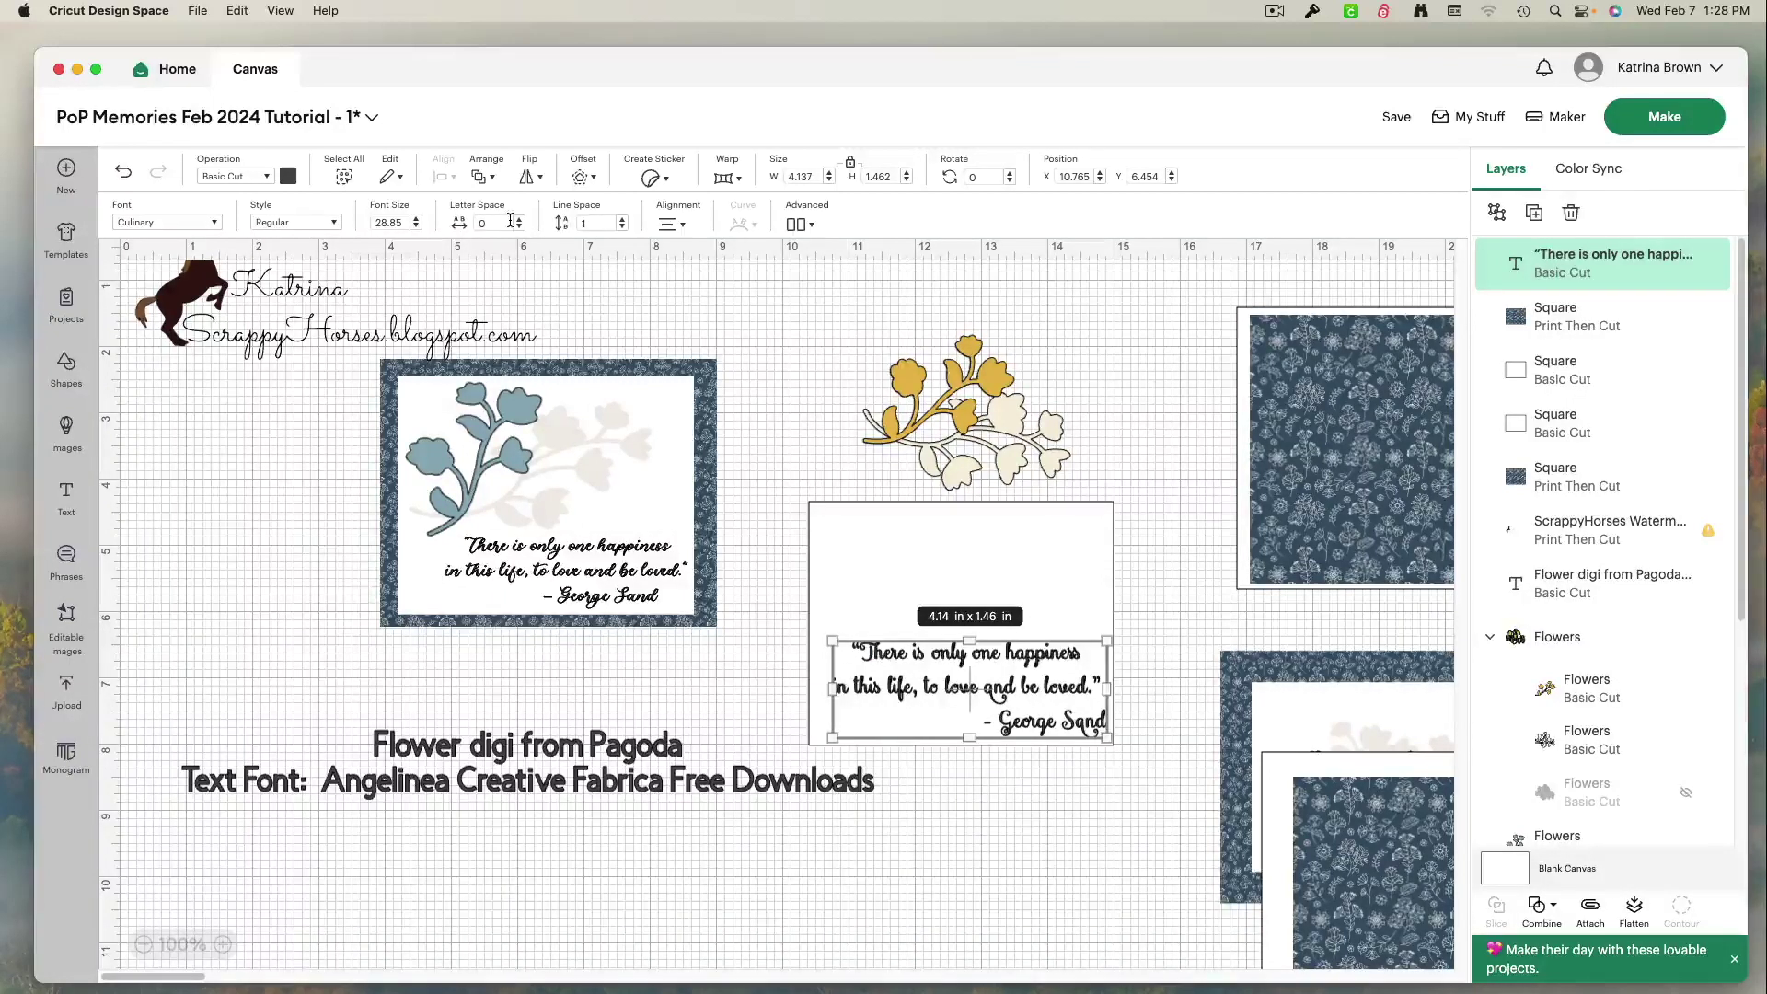
# Set the quote's line spacing to -1.9 and scale the text down to about 3.93 x 1.19 in
pyautogui.click(623, 229)
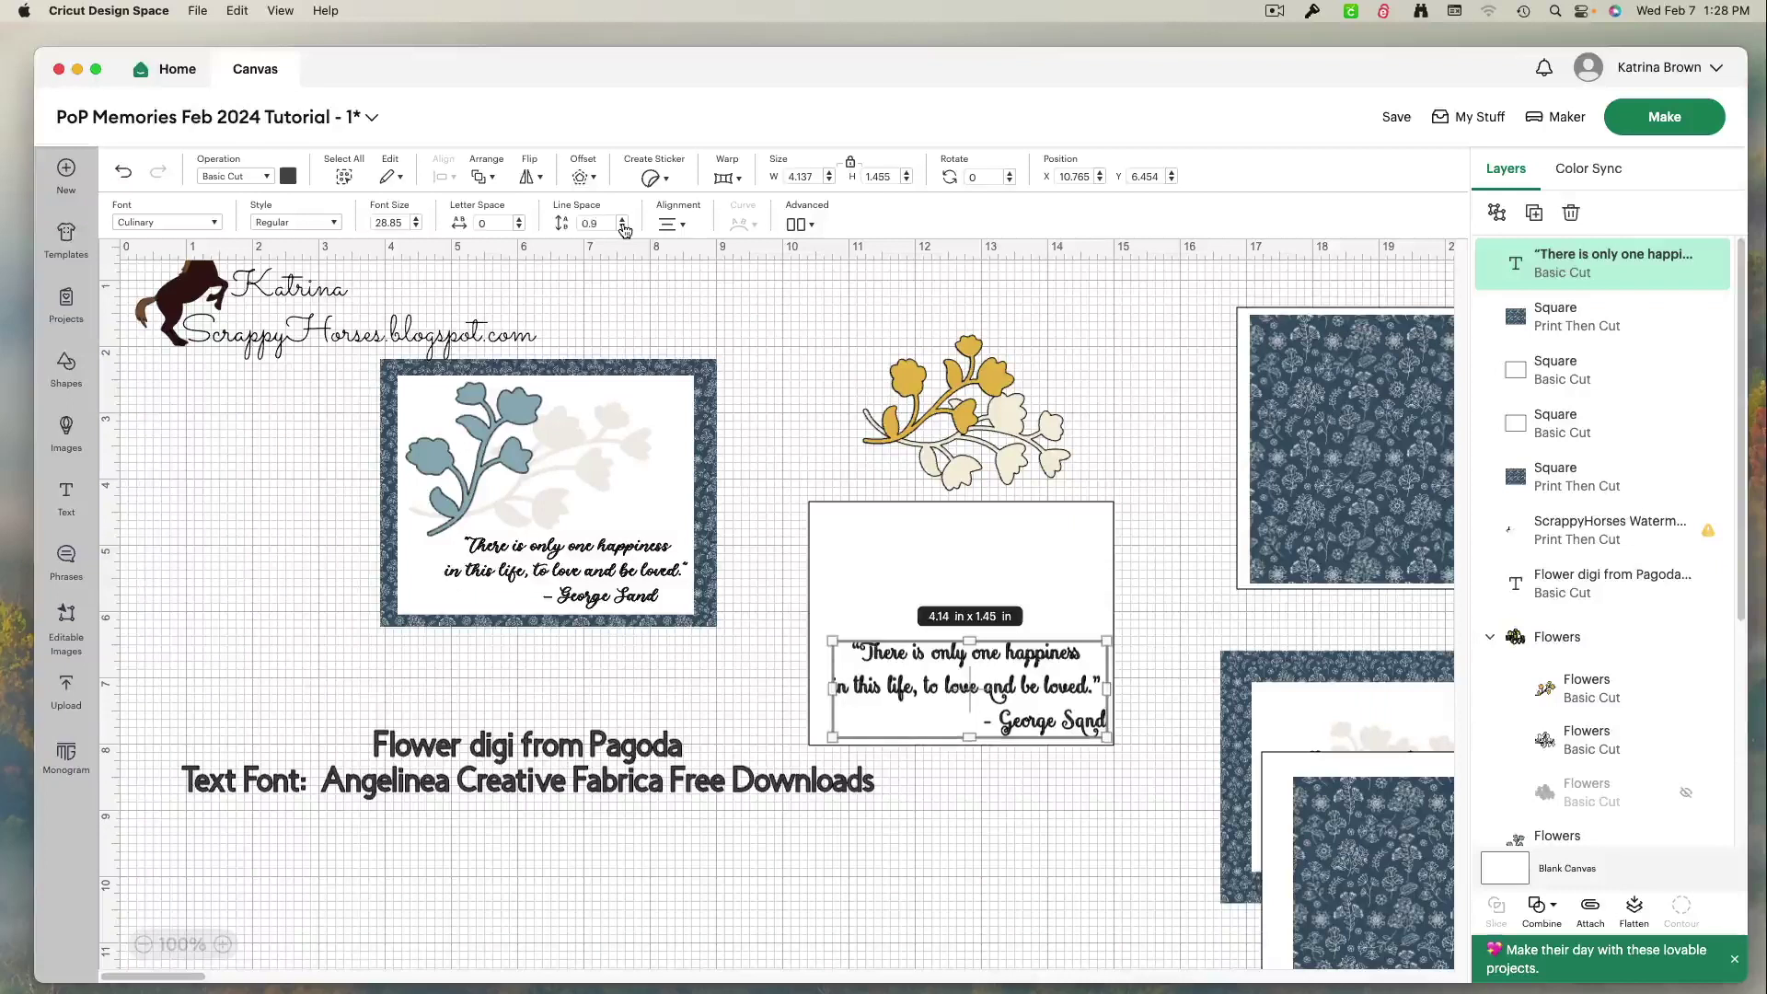
pyautogui.click(623, 229)
pyautogui.click(623, 229)
pyautogui.click(623, 229)
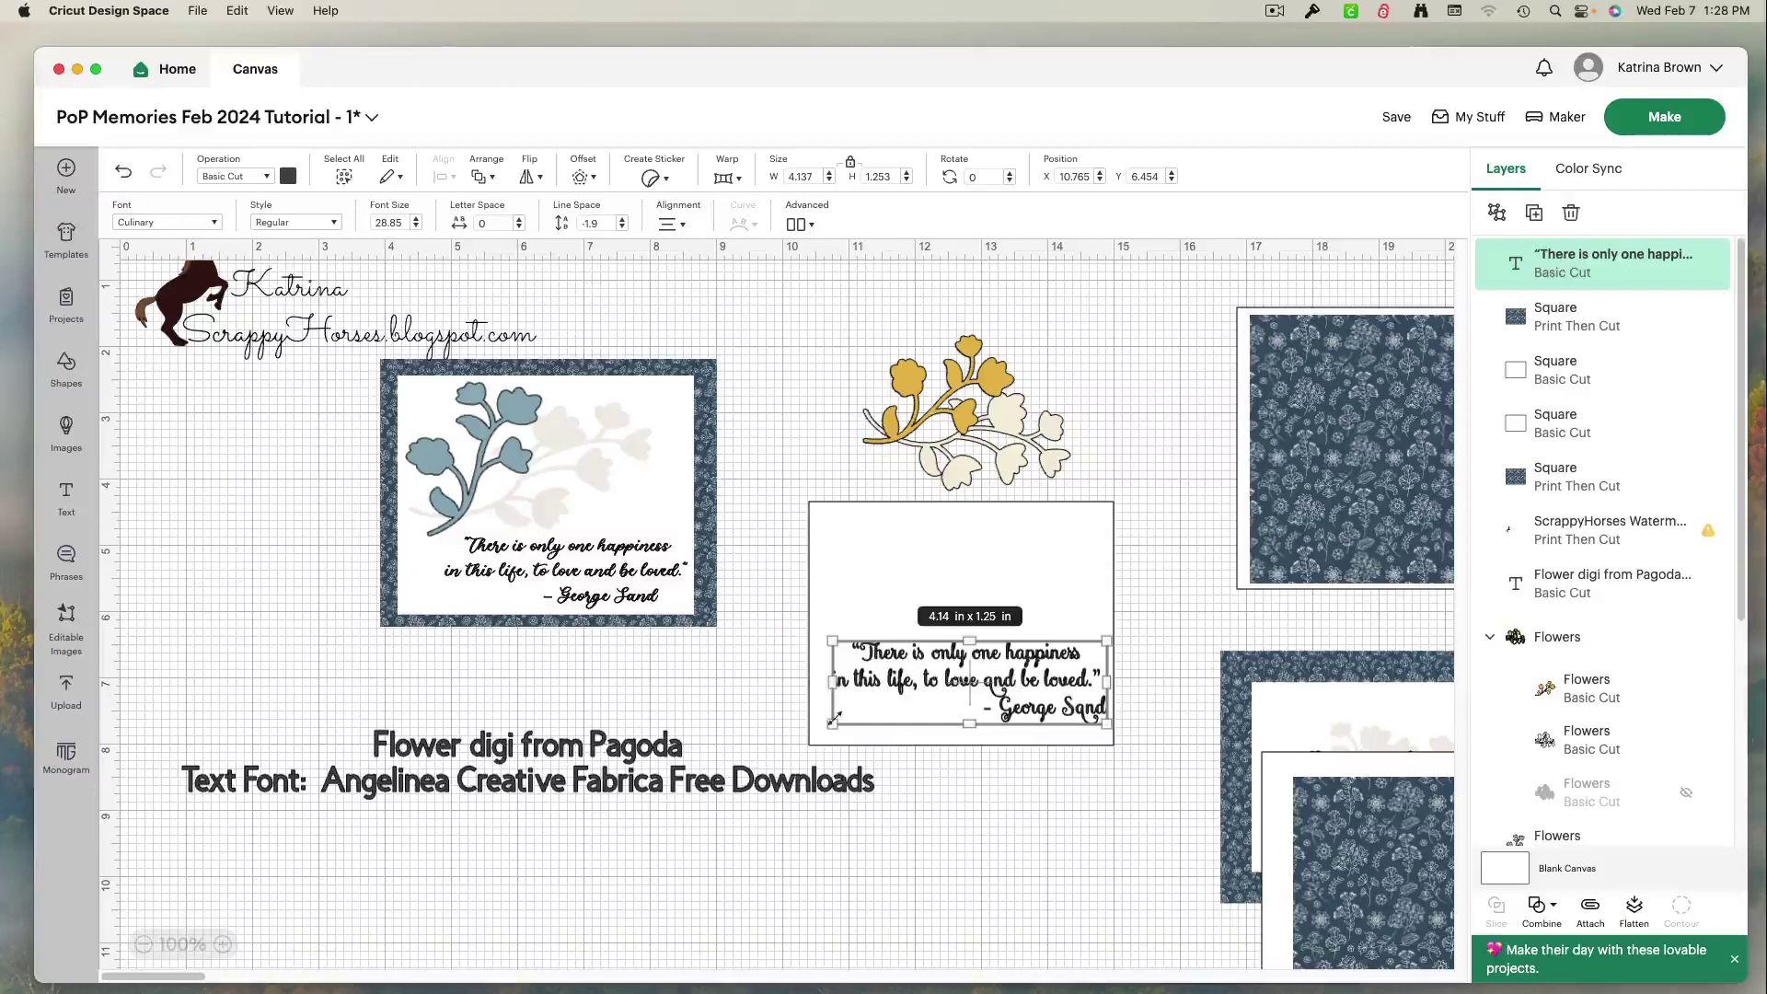
pyautogui.moveTo(835, 722); pyautogui.dragTo(832, 720)
pyautogui.moveTo(849, 713); pyautogui.dragTo(959, 711)
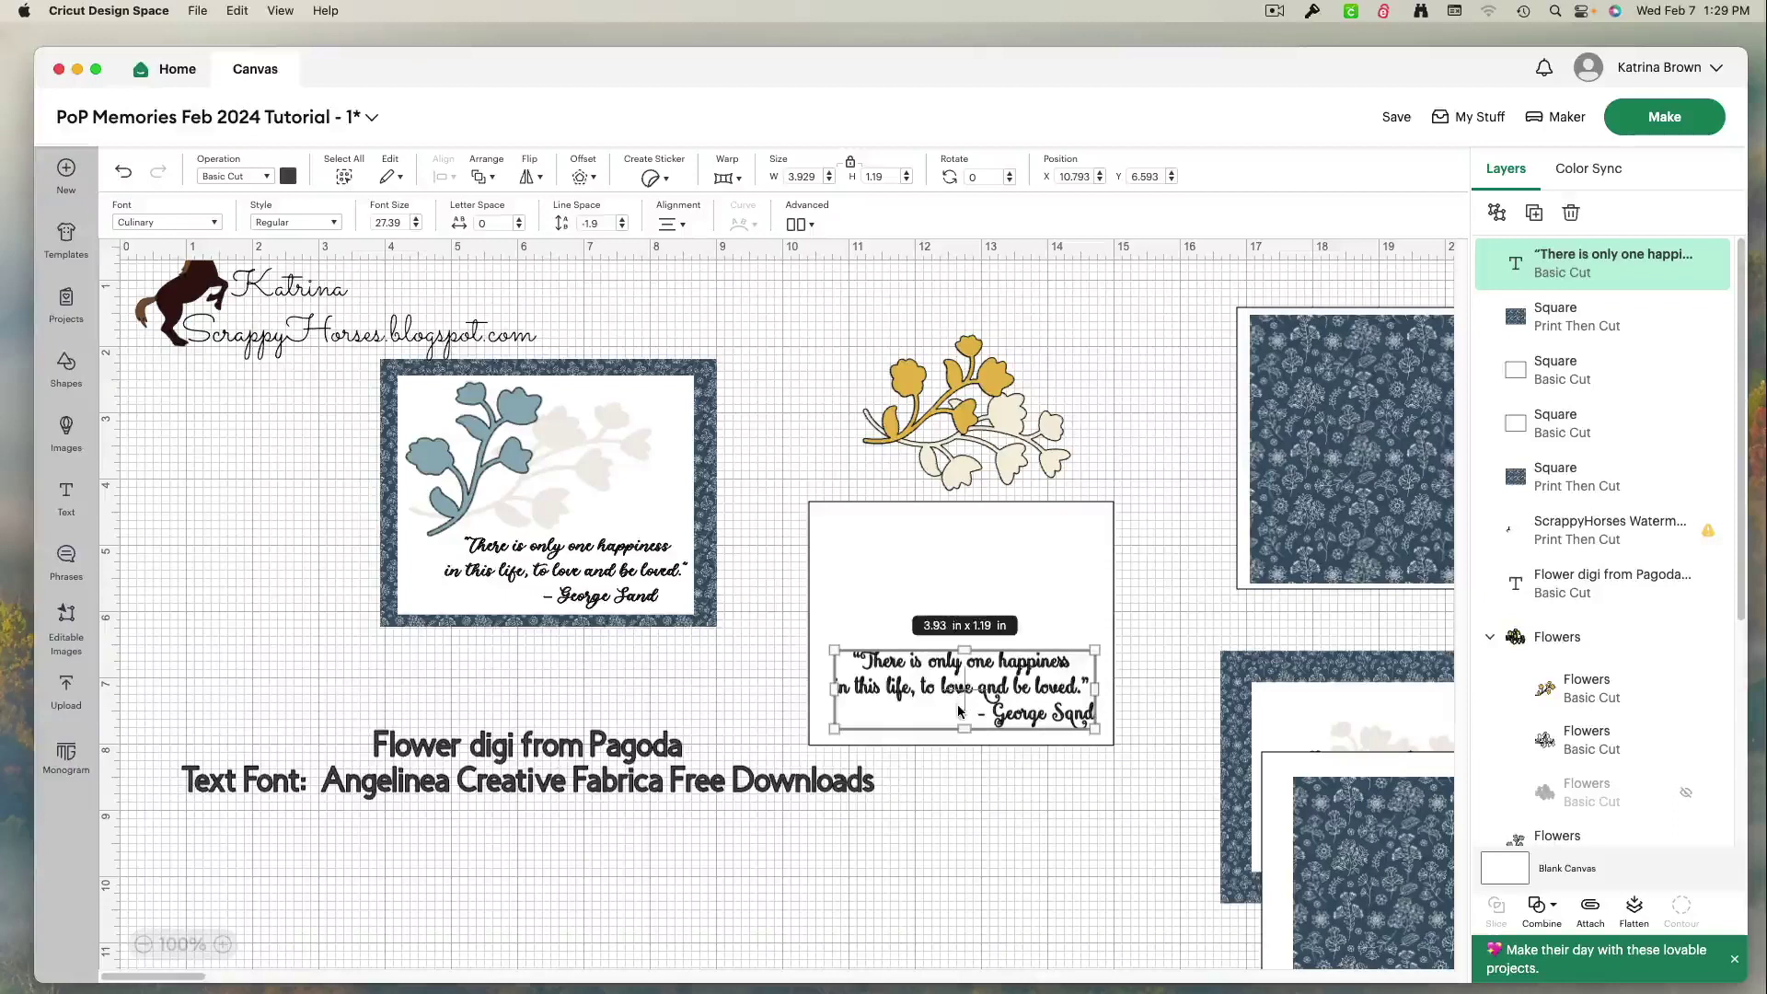
# Remove leading spaces before "- George Sand" to shift the attribution line to the left
pyautogui.doubleClick(958, 710)
pyautogui.click(964, 711)
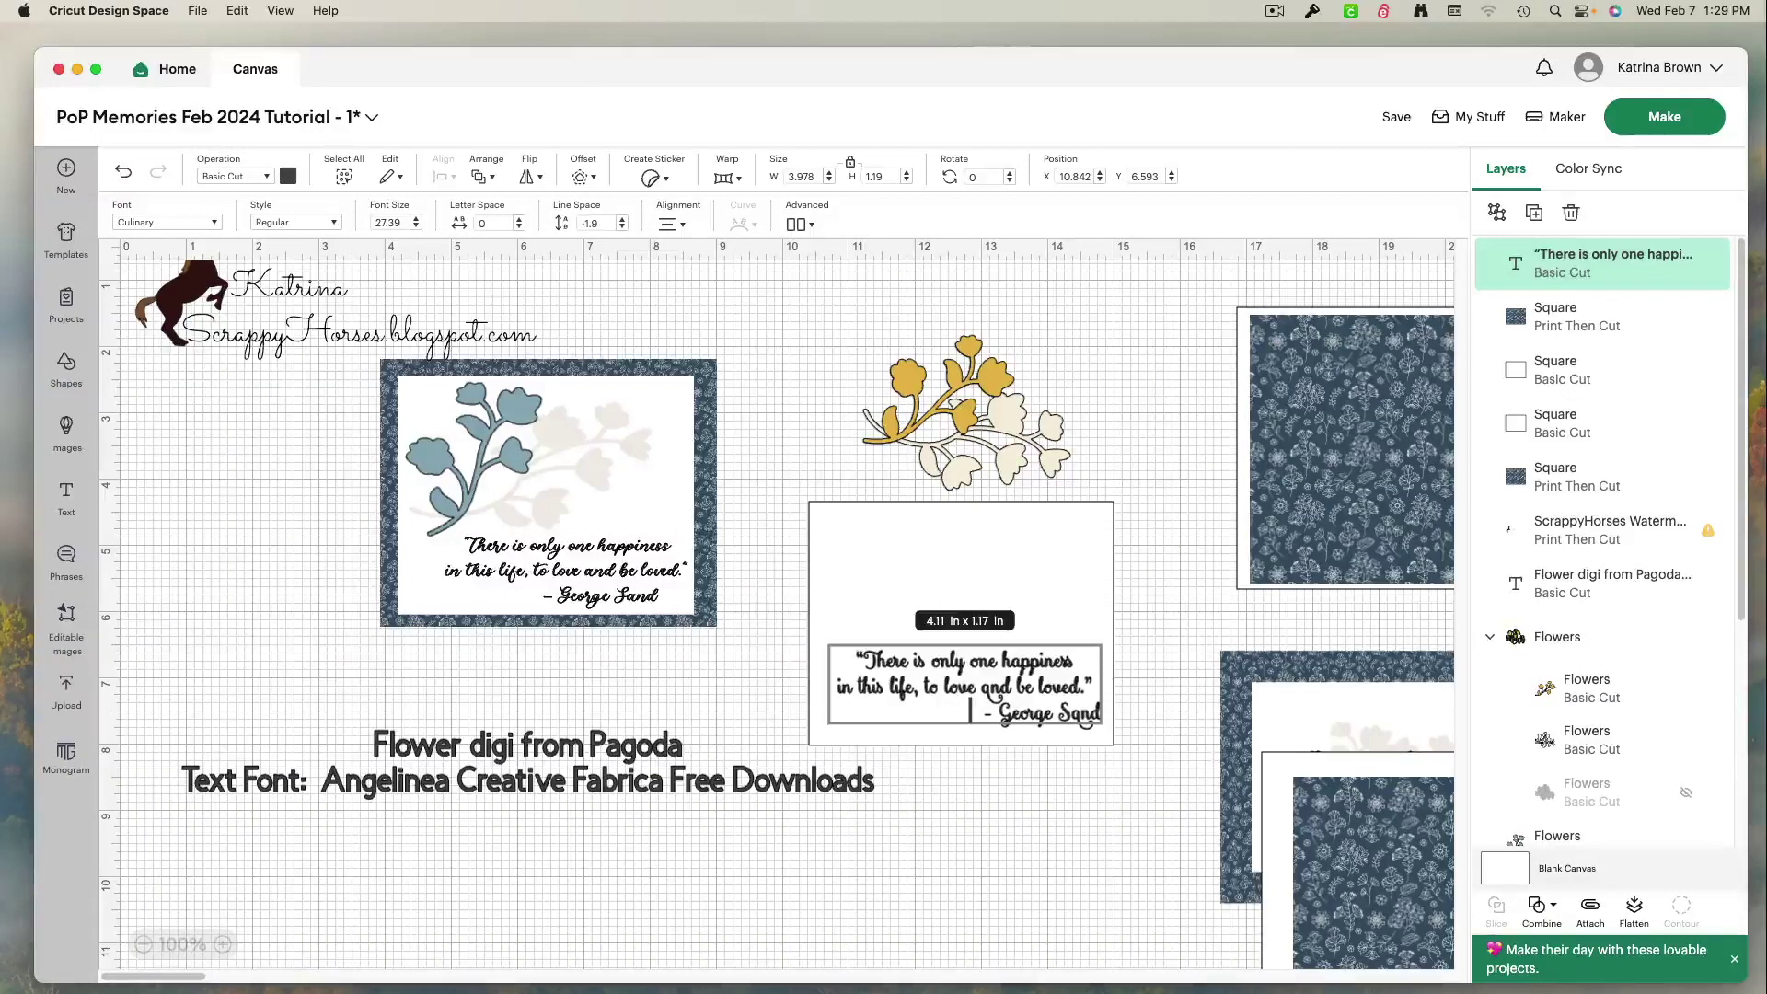
pyautogui.press('BackSpace')
pyautogui.press('BackSpace')
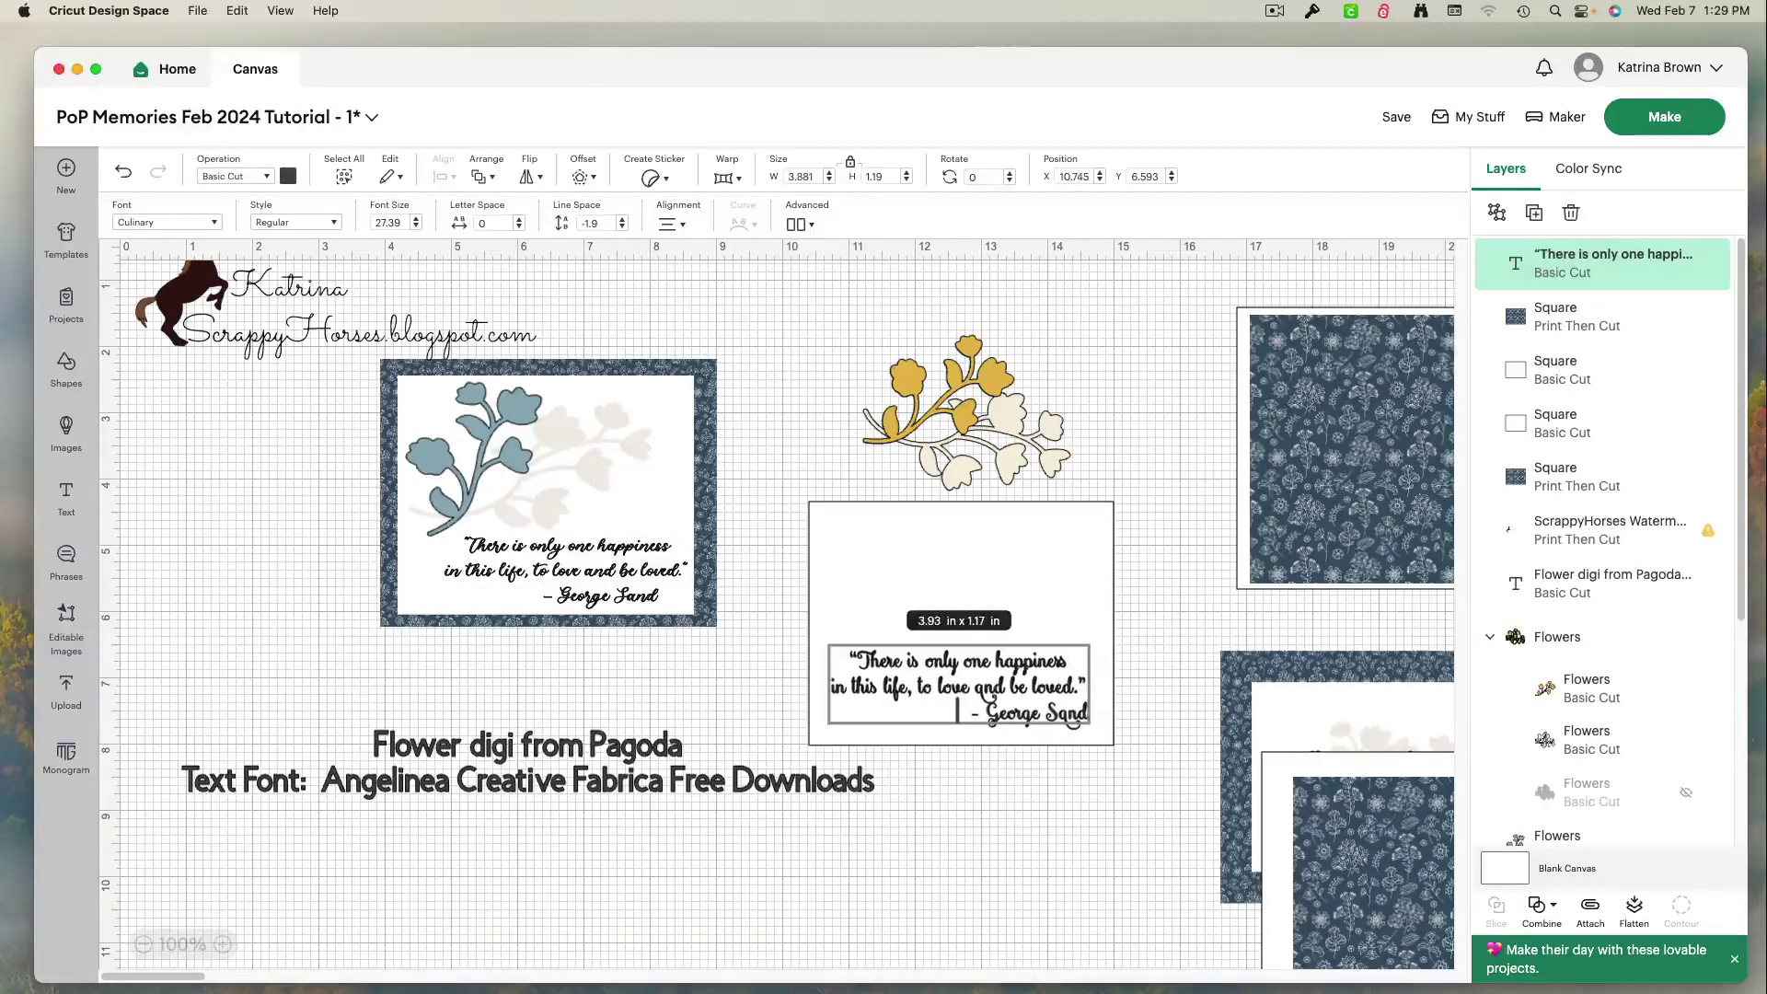
pyautogui.press('BackSpace')
pyautogui.press('BackSpace')
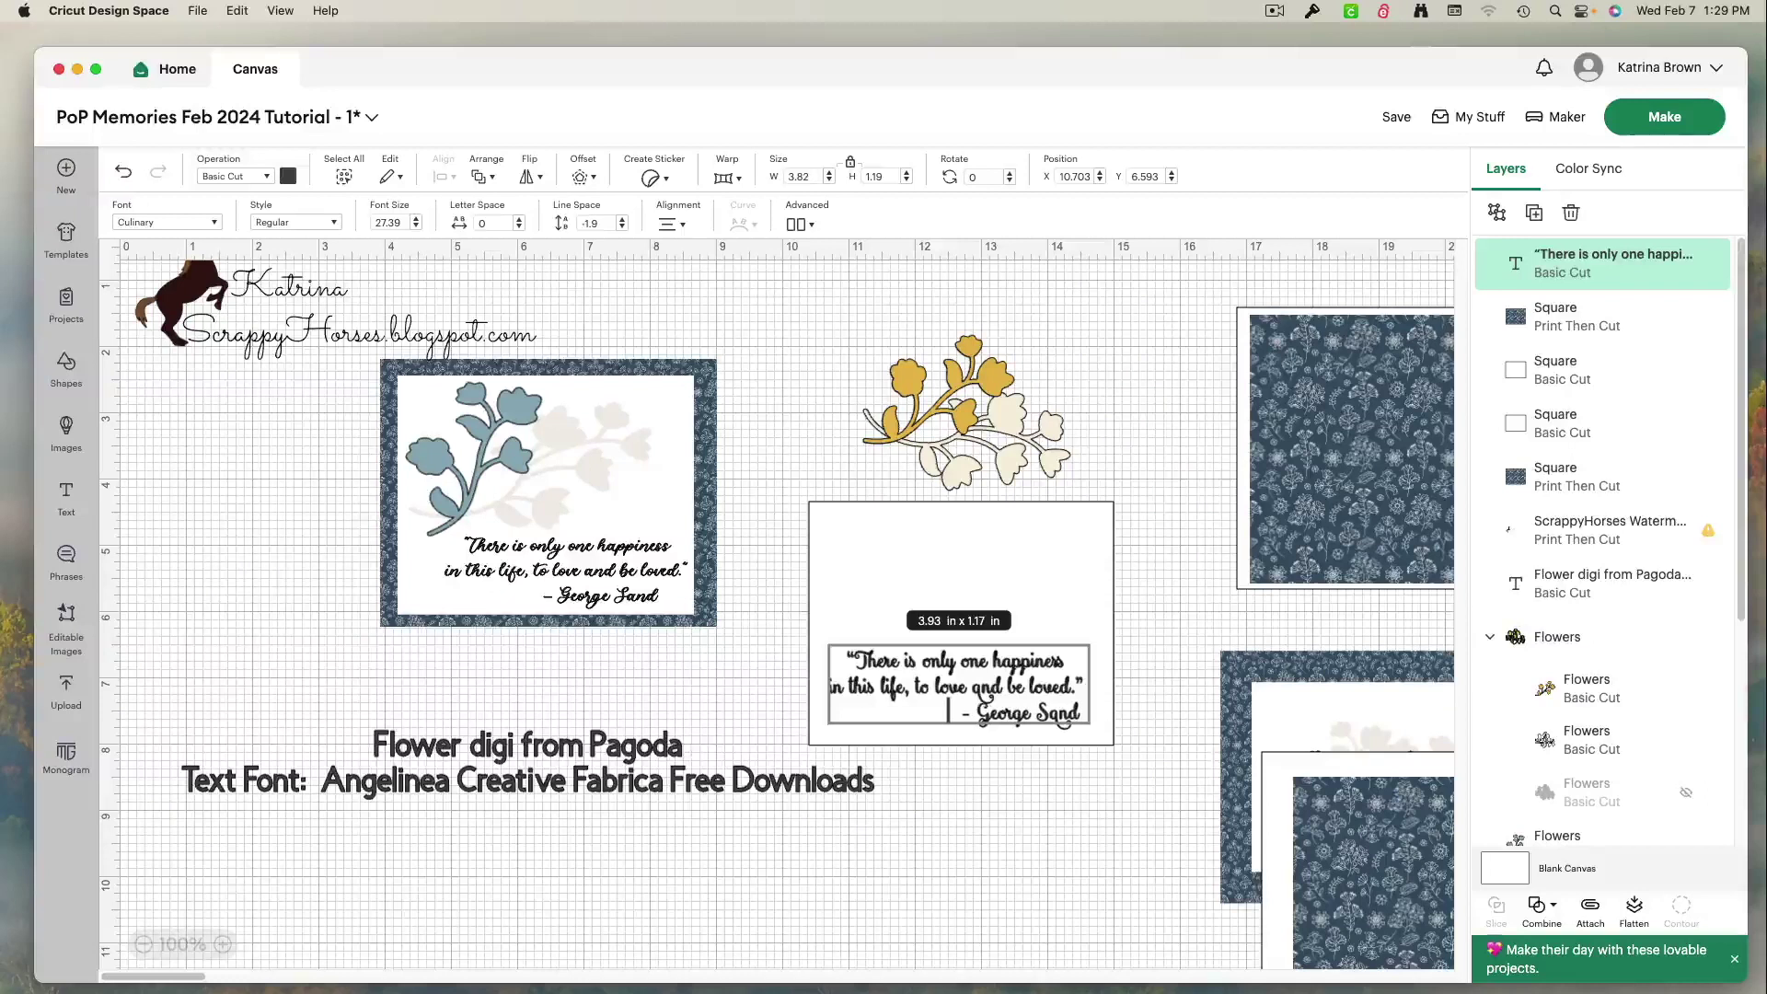
pyautogui.press('BackSpace')
pyautogui.press('BackSpace')
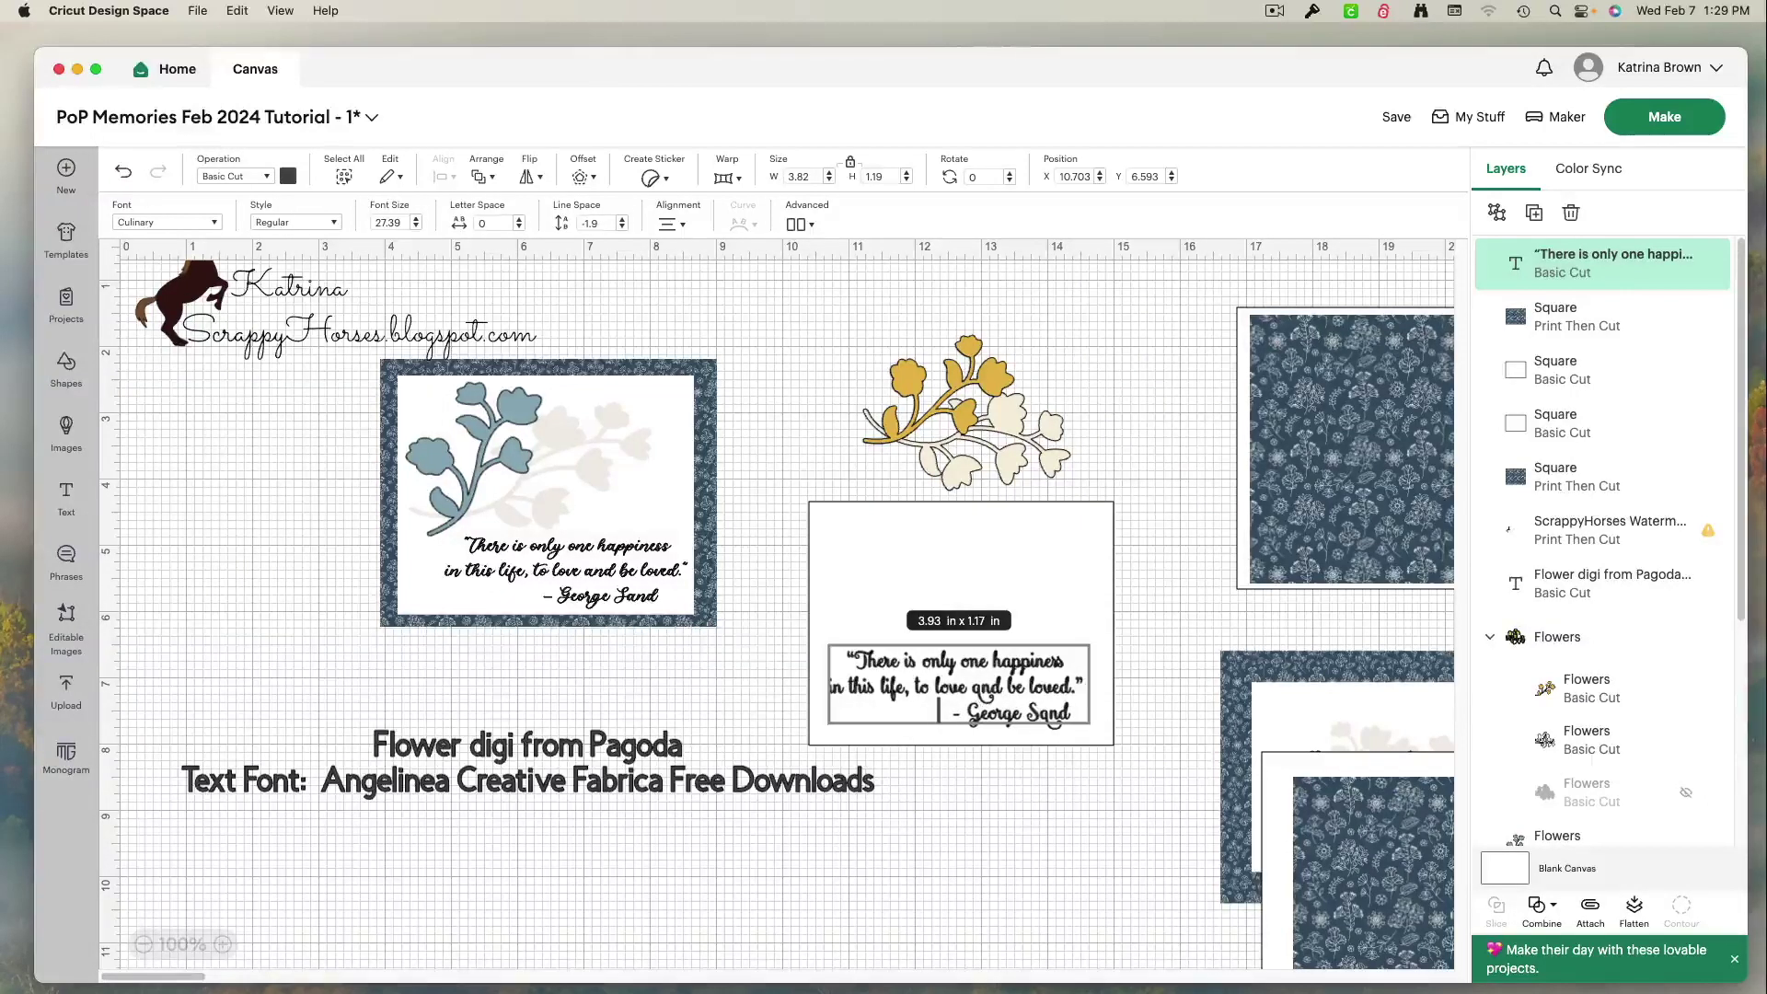
pyautogui.press('BackSpace')
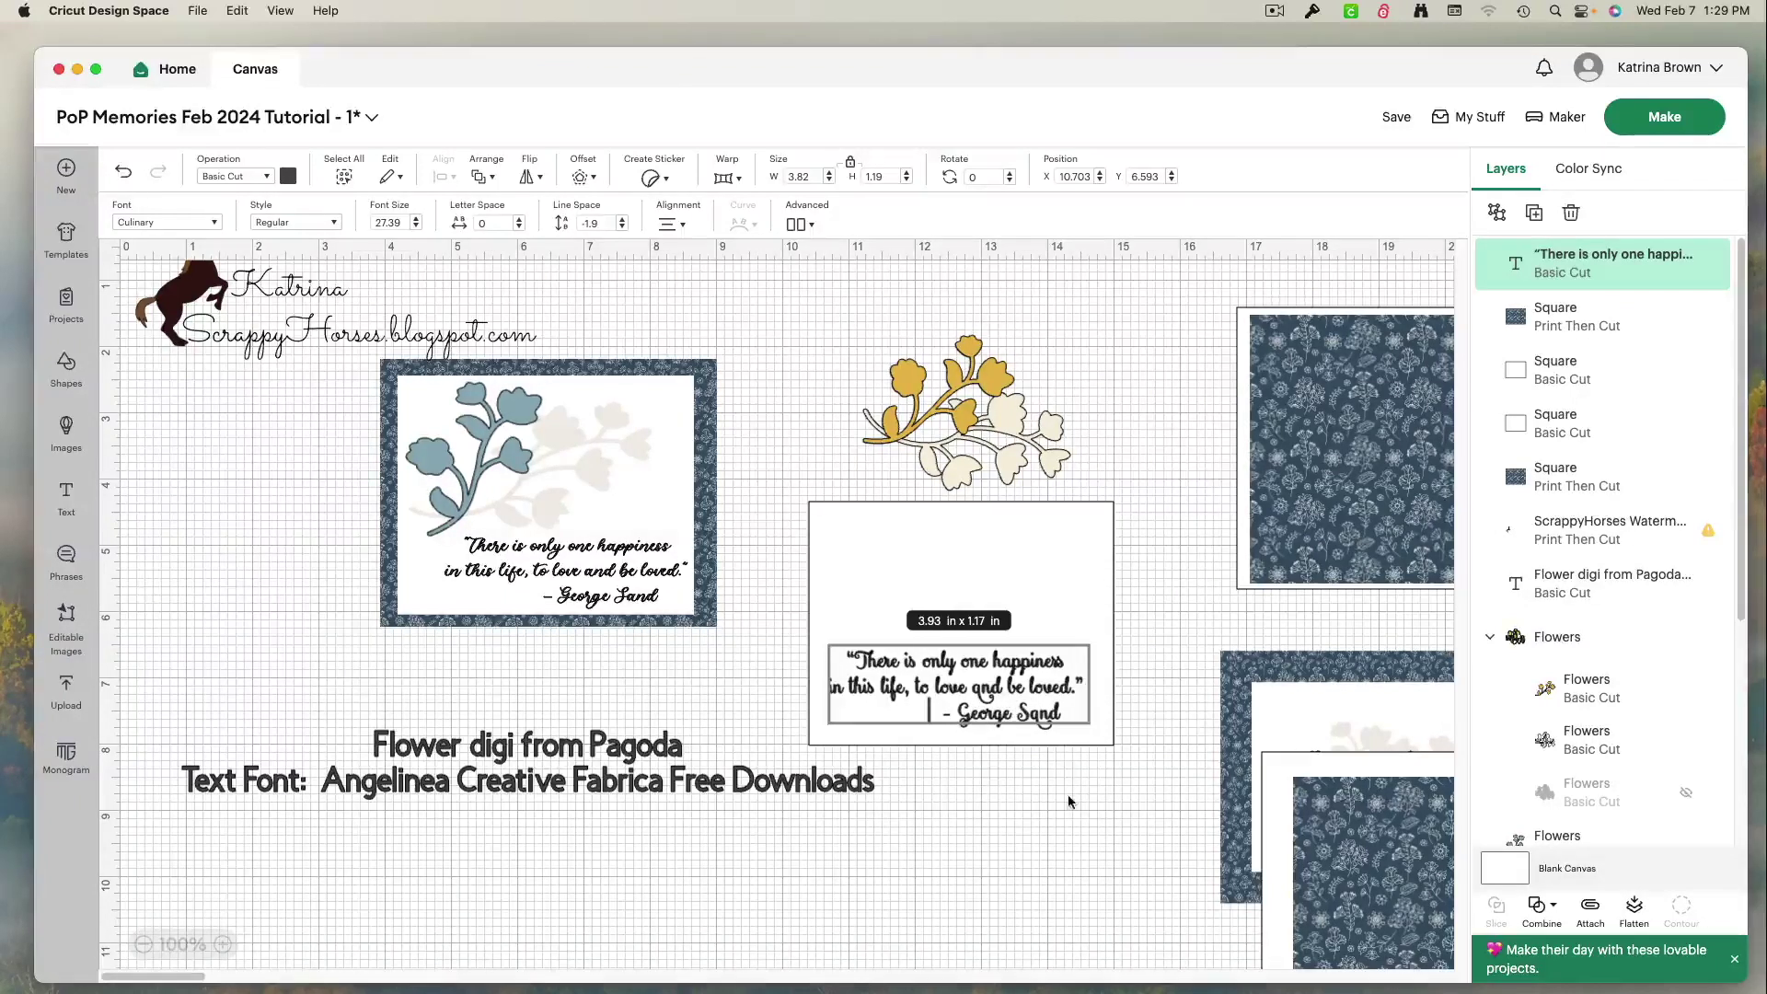
# Add leading space before "in this life" and fit the quote at about 3.64 x 1.13 in into the white panel's lower-right corner
pyautogui.click(831, 689)
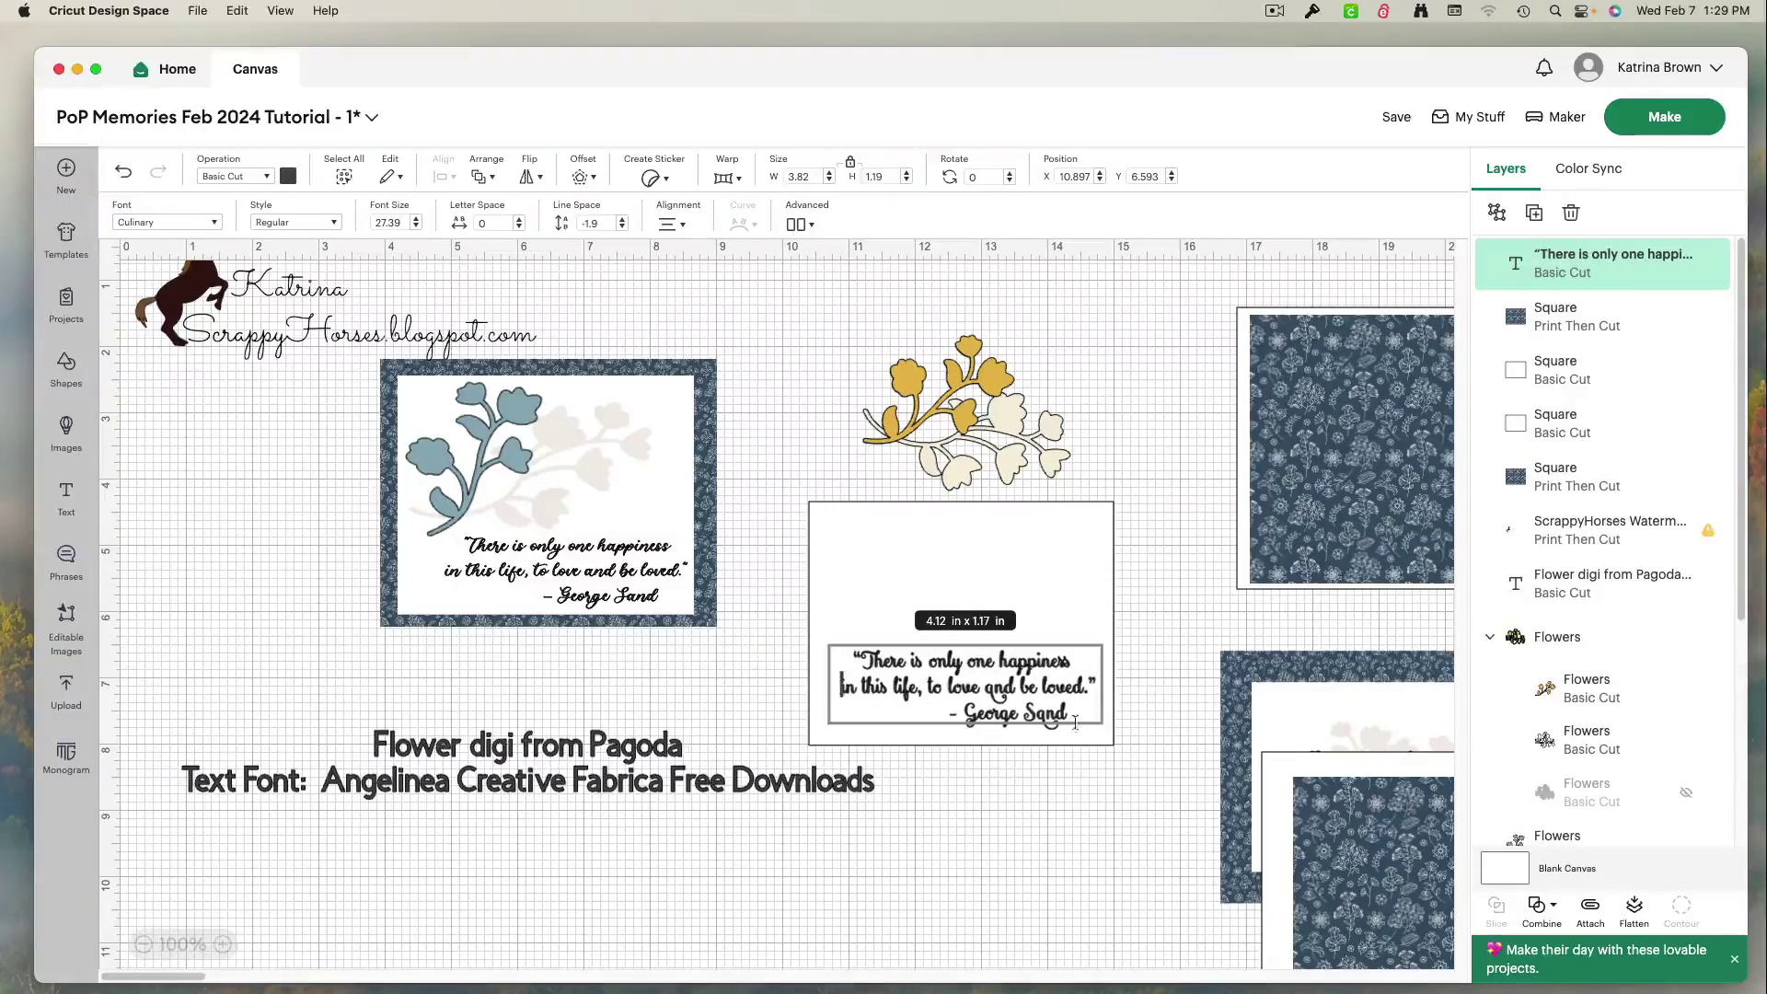
pyautogui.click(1049, 809)
pyautogui.moveTo(1014, 690); pyautogui.dragTo(1028, 704)
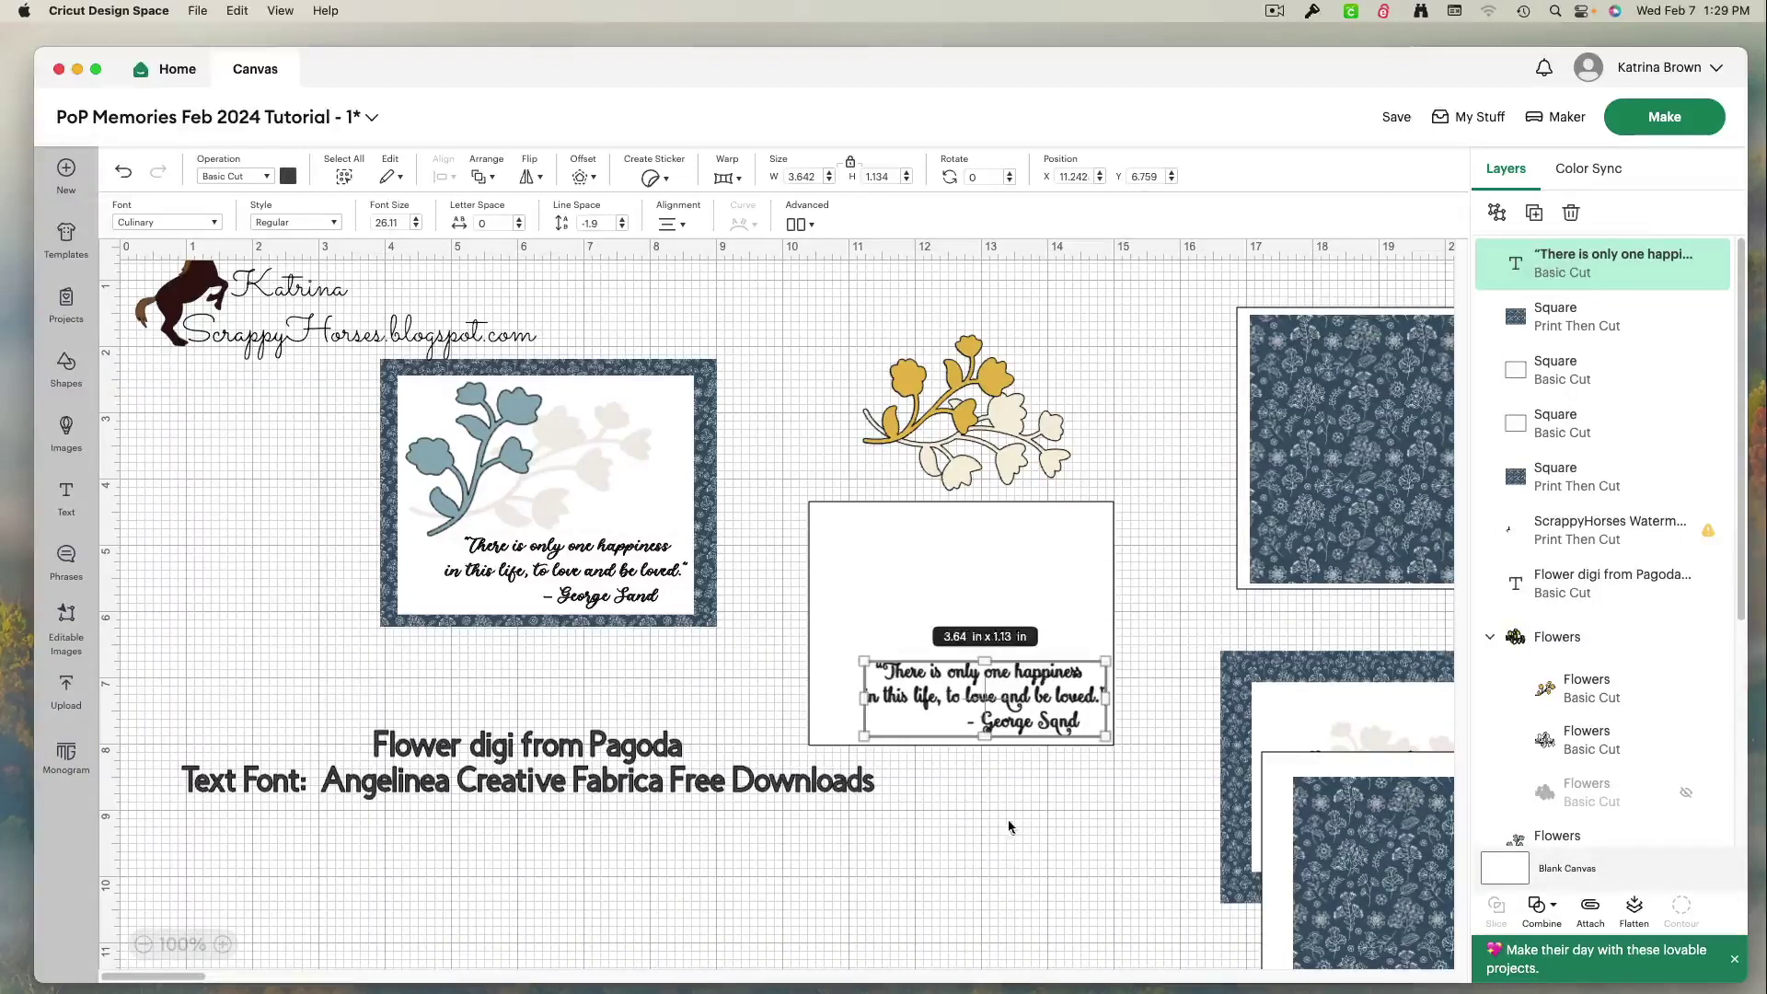
pyautogui.click(1034, 844)
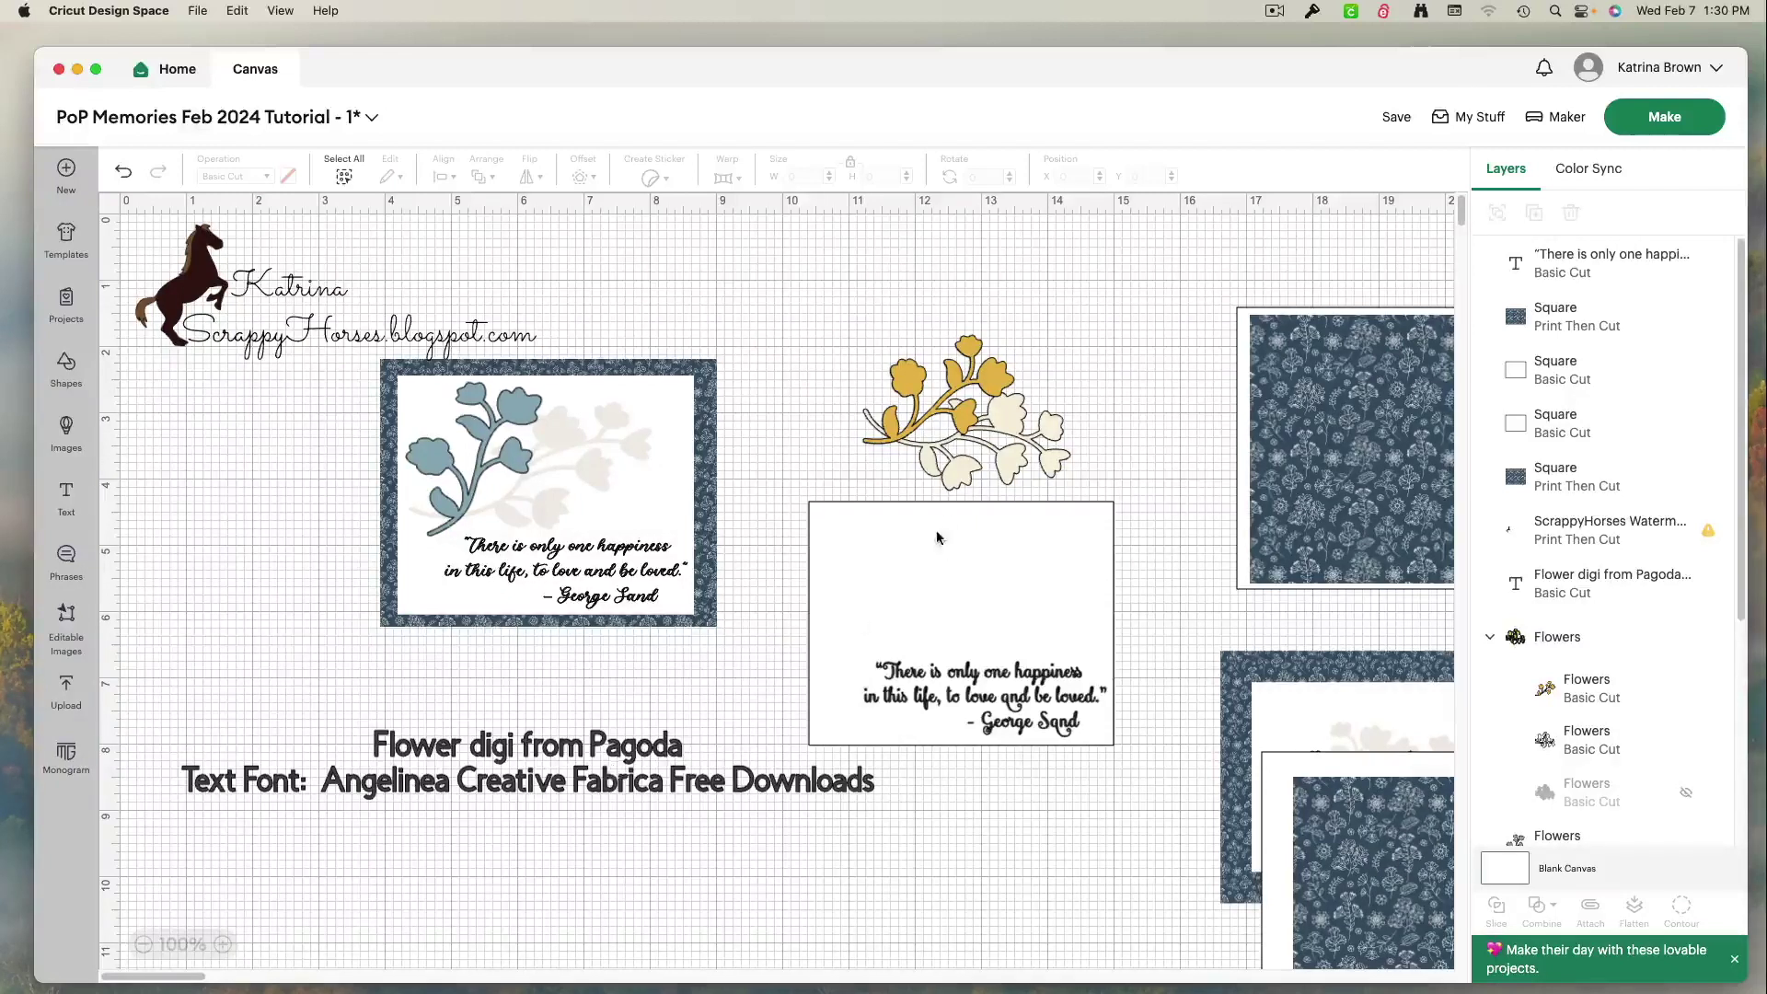
pyautogui.click(931, 427)
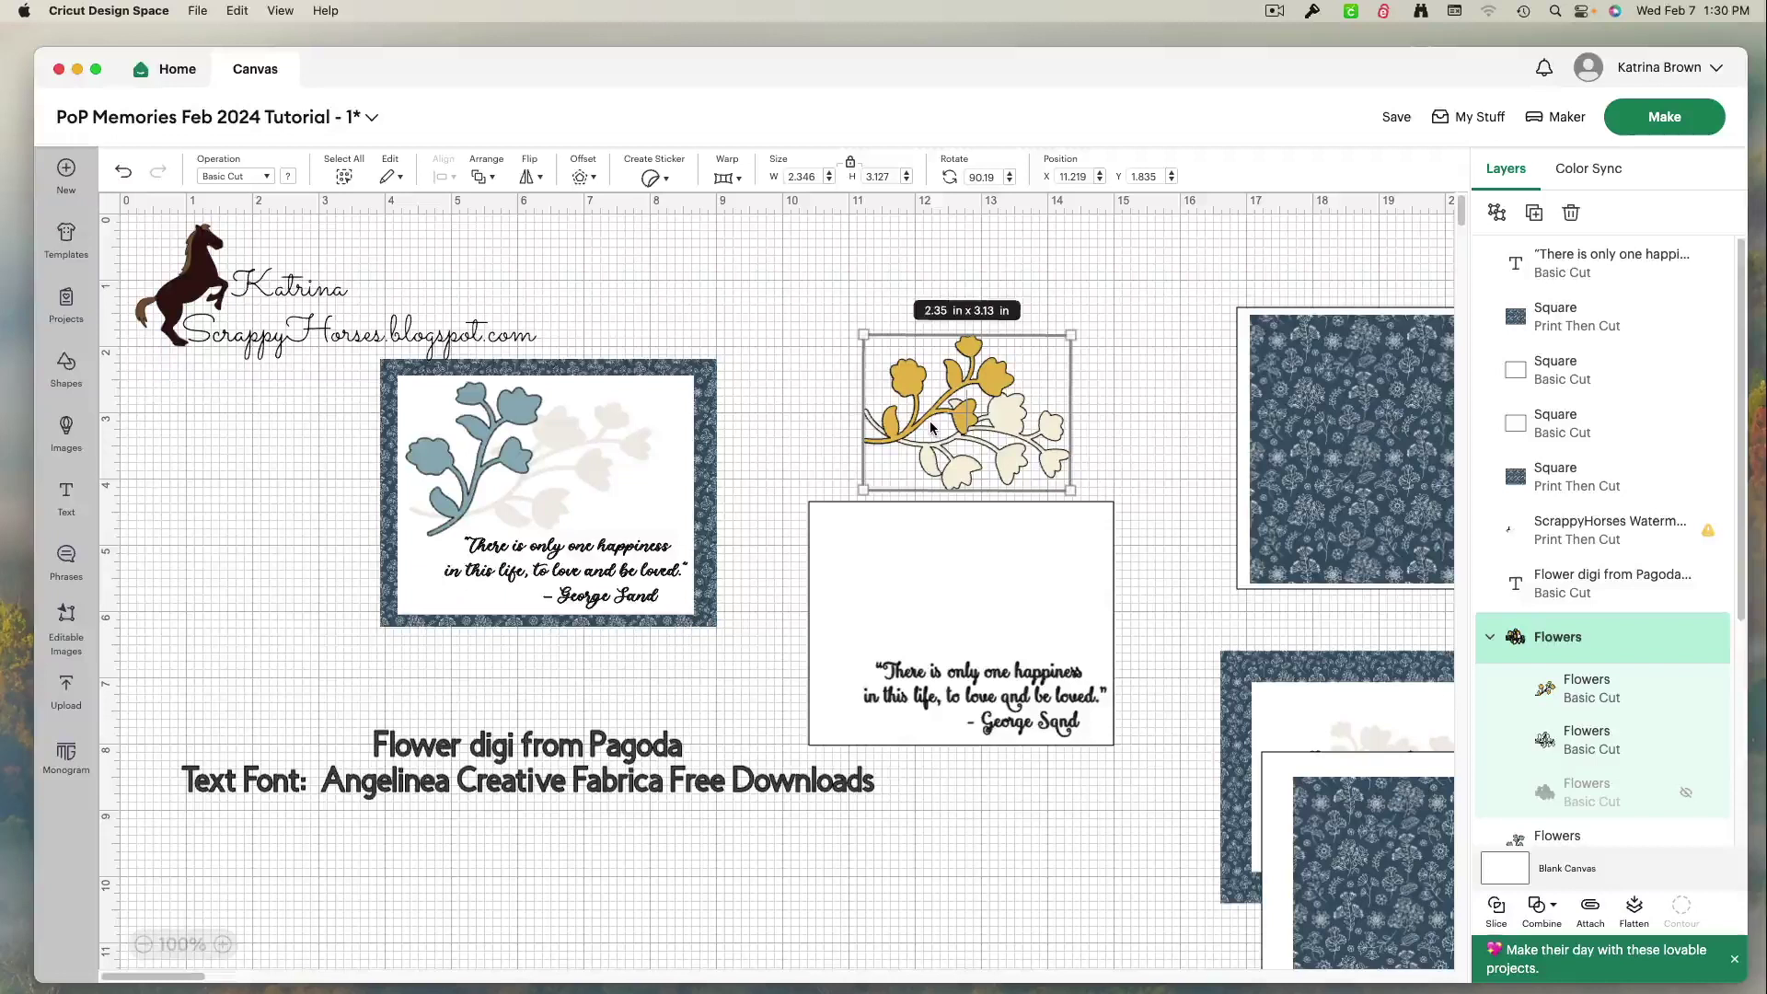
pyautogui.click(62, 432)
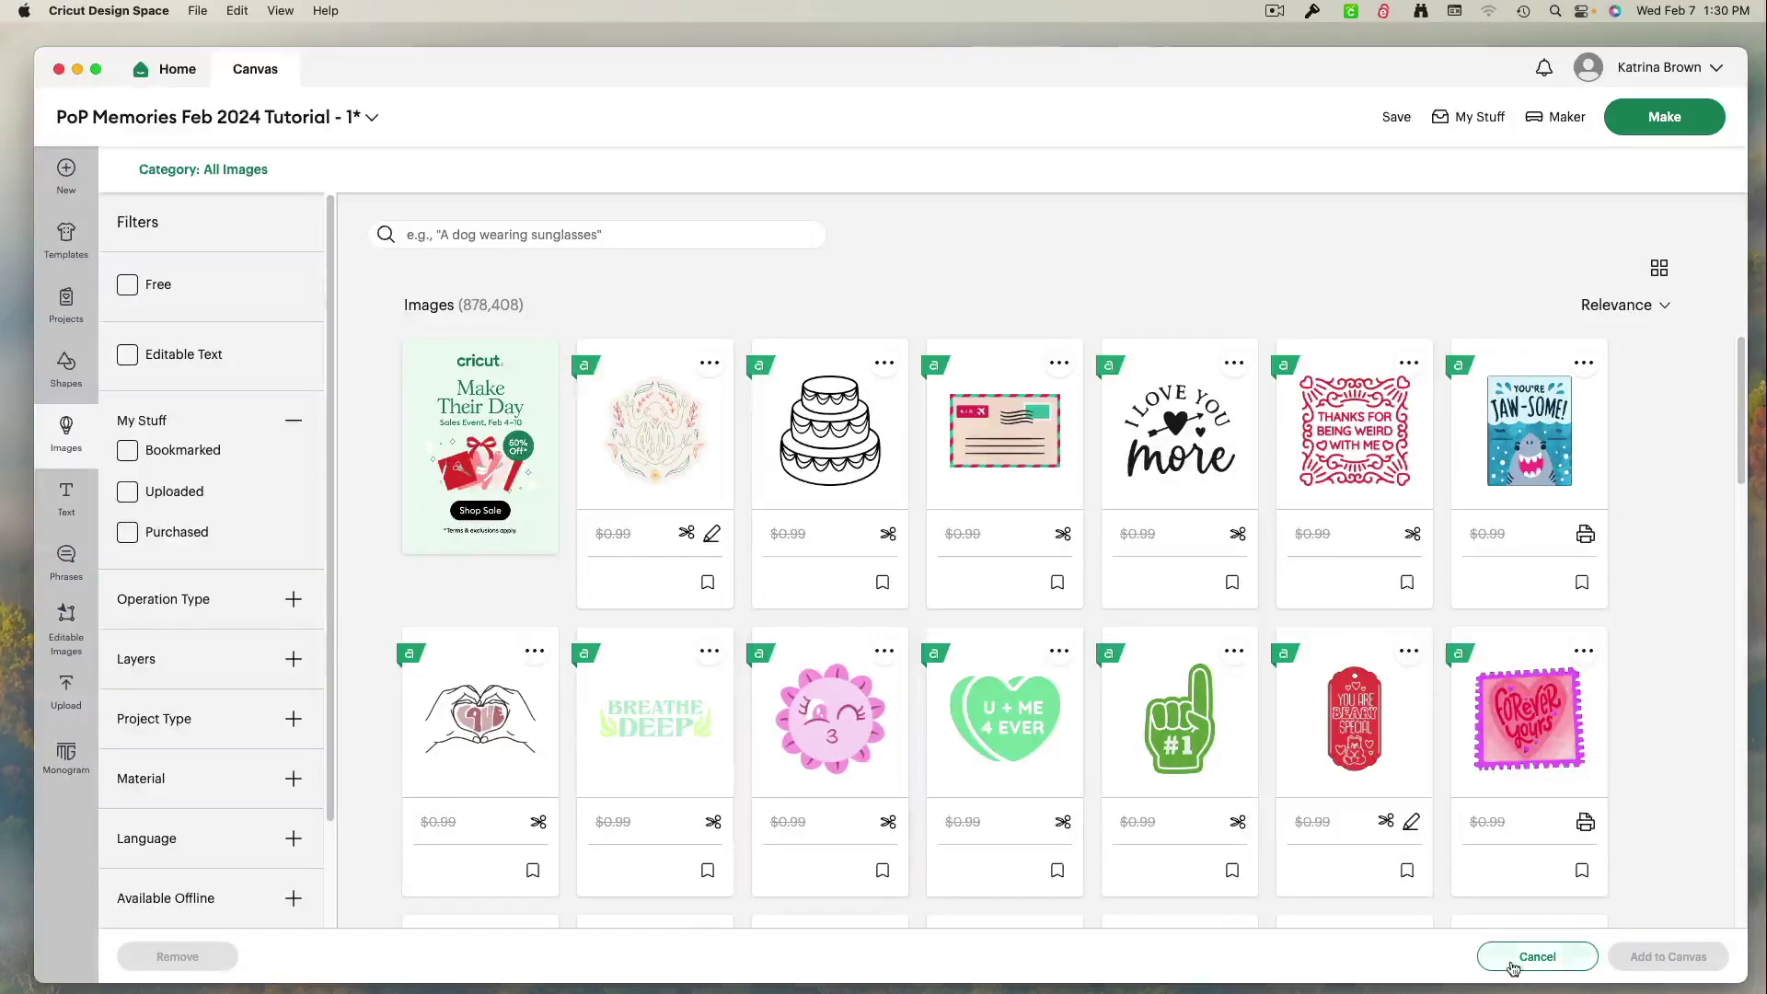
pyautogui.click(1537, 957)
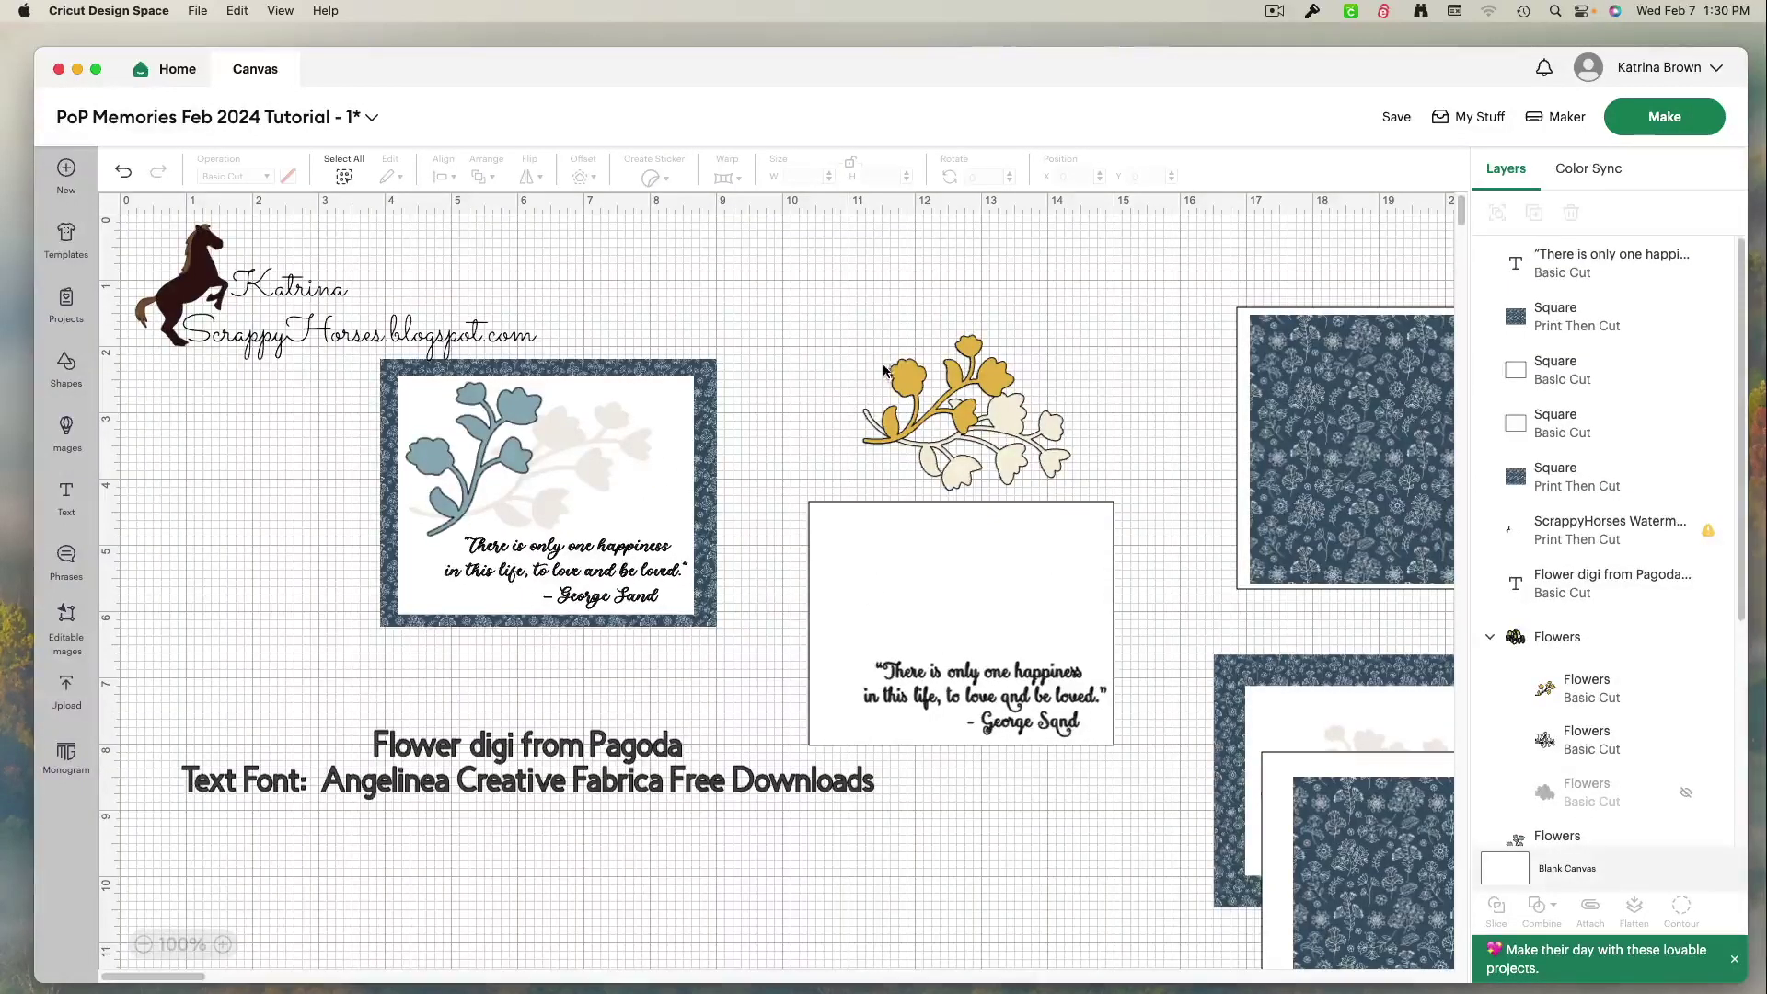
# Bring the gold and cream flower group to the front, move it onto the white panel above the quote and rotate it to about 65 degrees
pyautogui.moveTo(861, 365); pyautogui.dragTo(1091, 477)
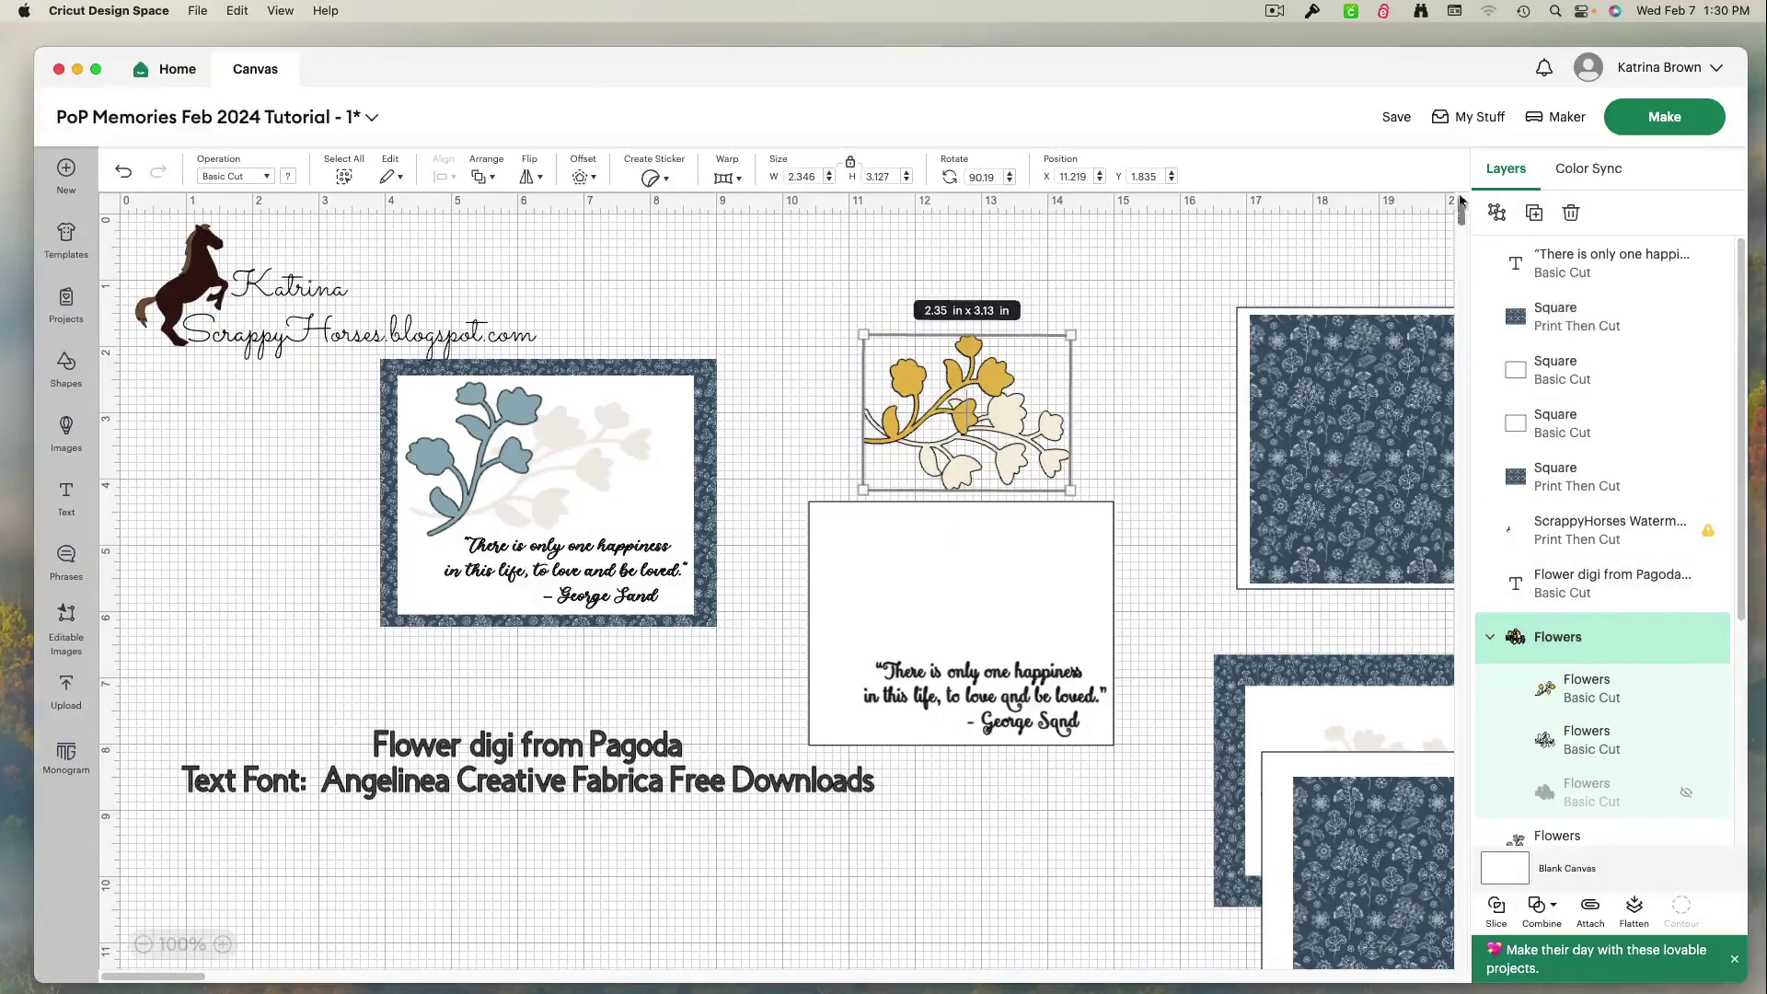
pyautogui.rightClick(970, 407)
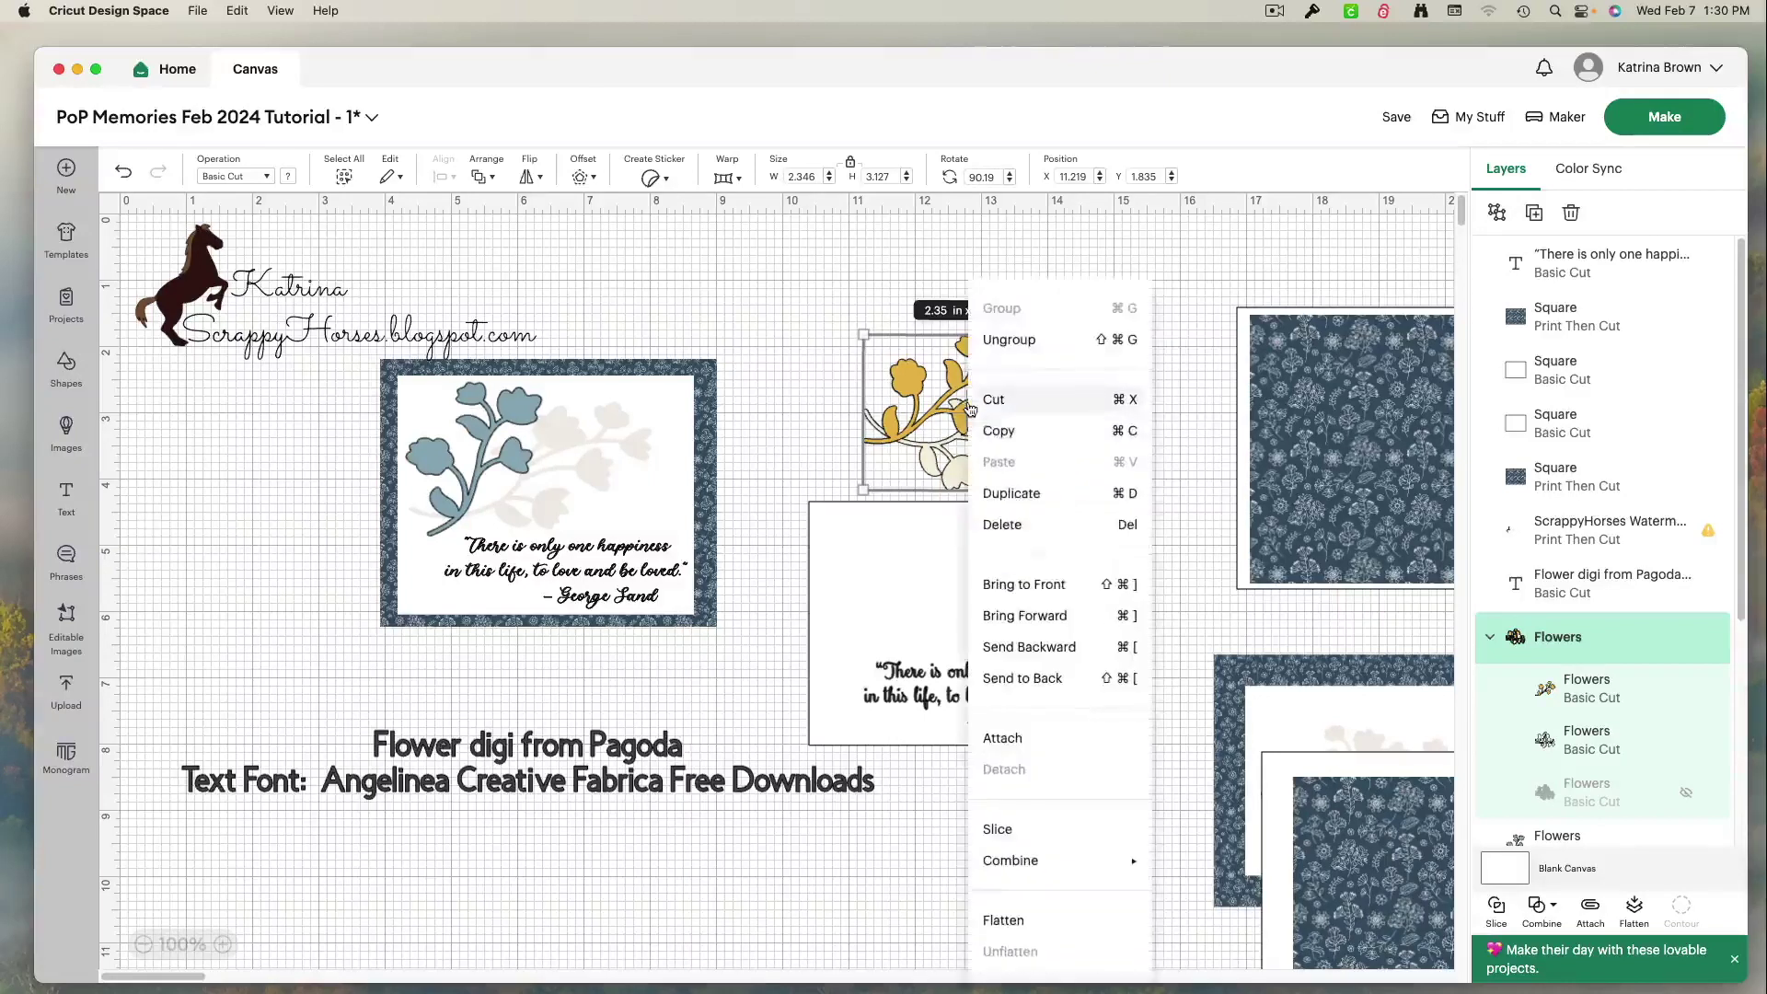
pyautogui.click(1017, 590)
pyautogui.moveTo(969, 418); pyautogui.dragTo(953, 588)
pyautogui.moveTo(1065, 493); pyautogui.dragTo(1018, 451)
pyautogui.moveTo(999, 558); pyautogui.dragTo(979, 557)
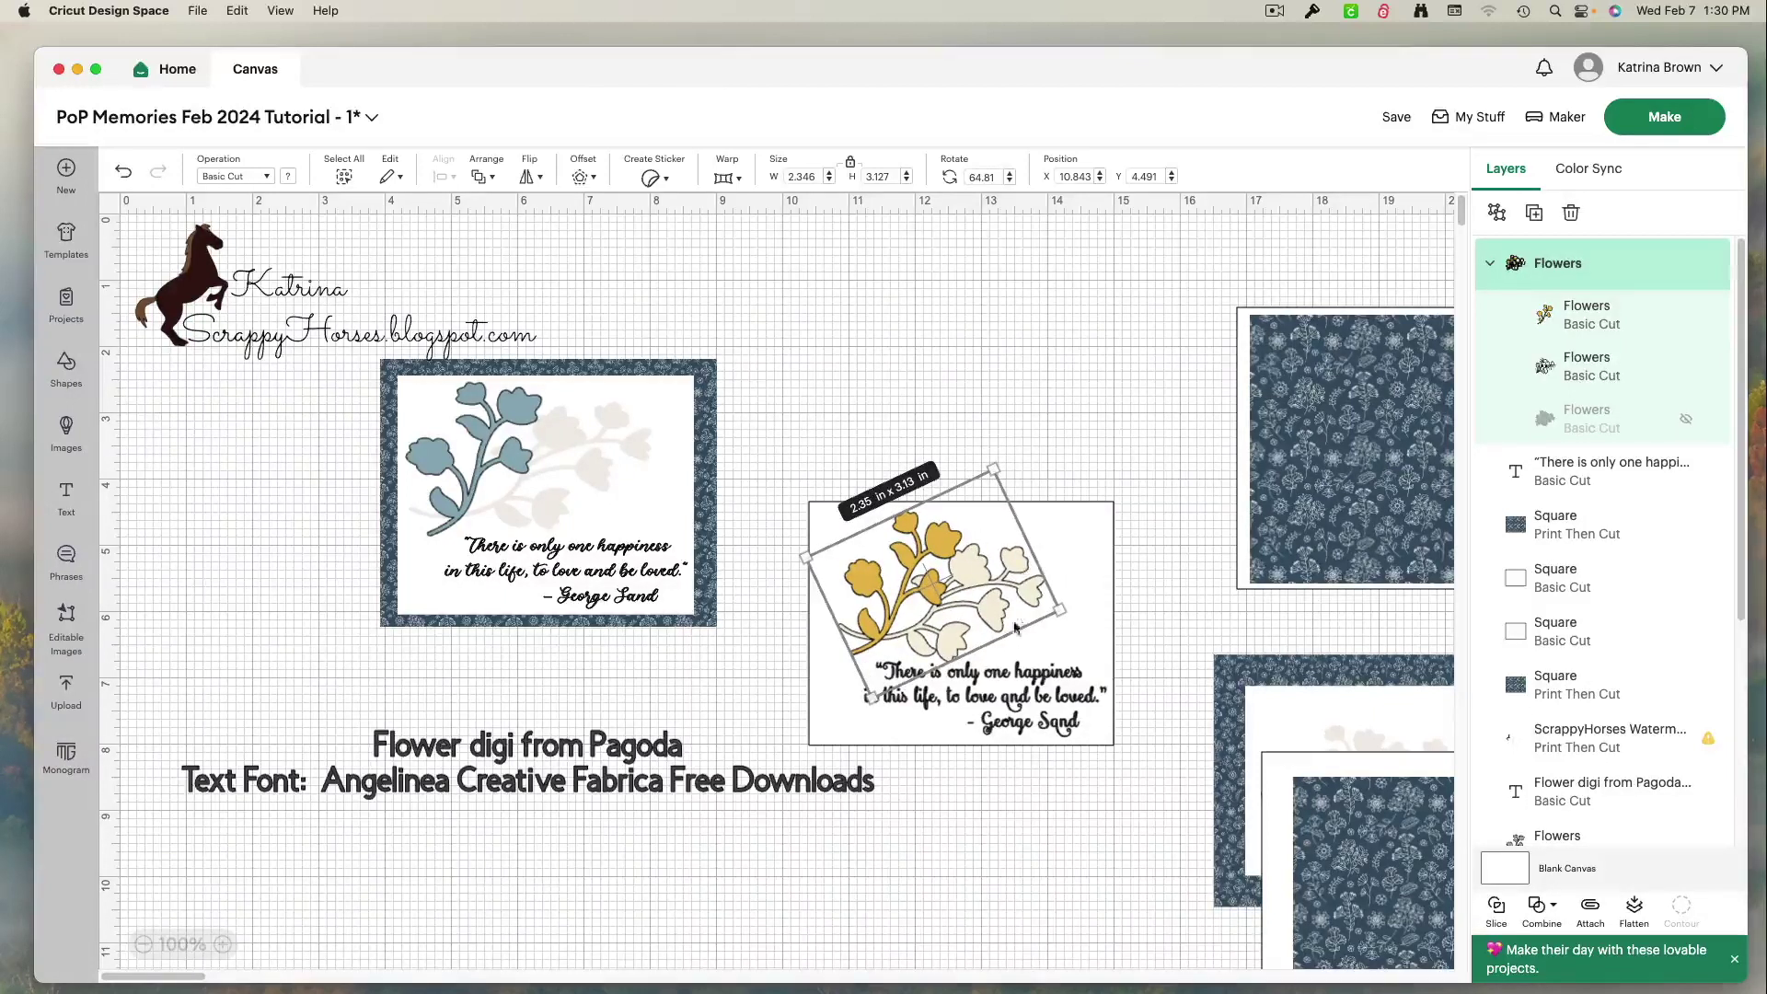
# Rotate the flower group to about 70 degrees and stretch it to about 2.37 x 3.51 in on the white panel
pyautogui.moveTo(882, 520); pyautogui.dragTo(881, 515)
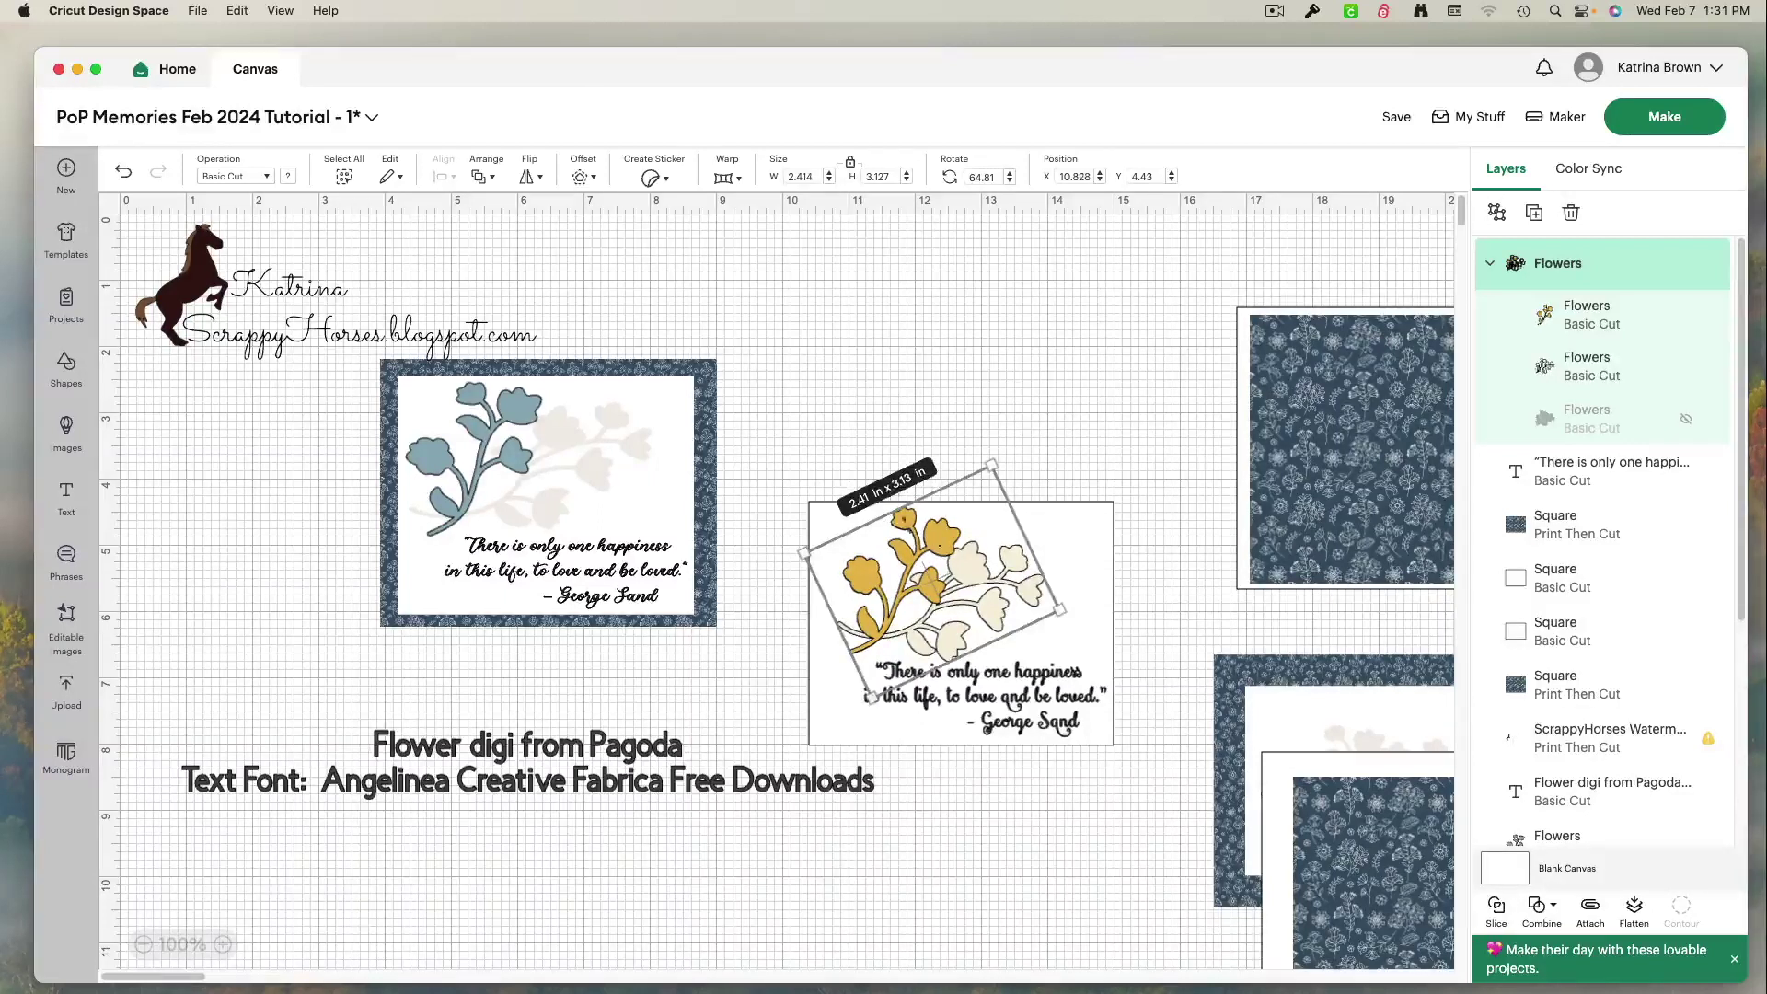
pyautogui.moveTo(1027, 541); pyautogui.dragTo(1056, 550)
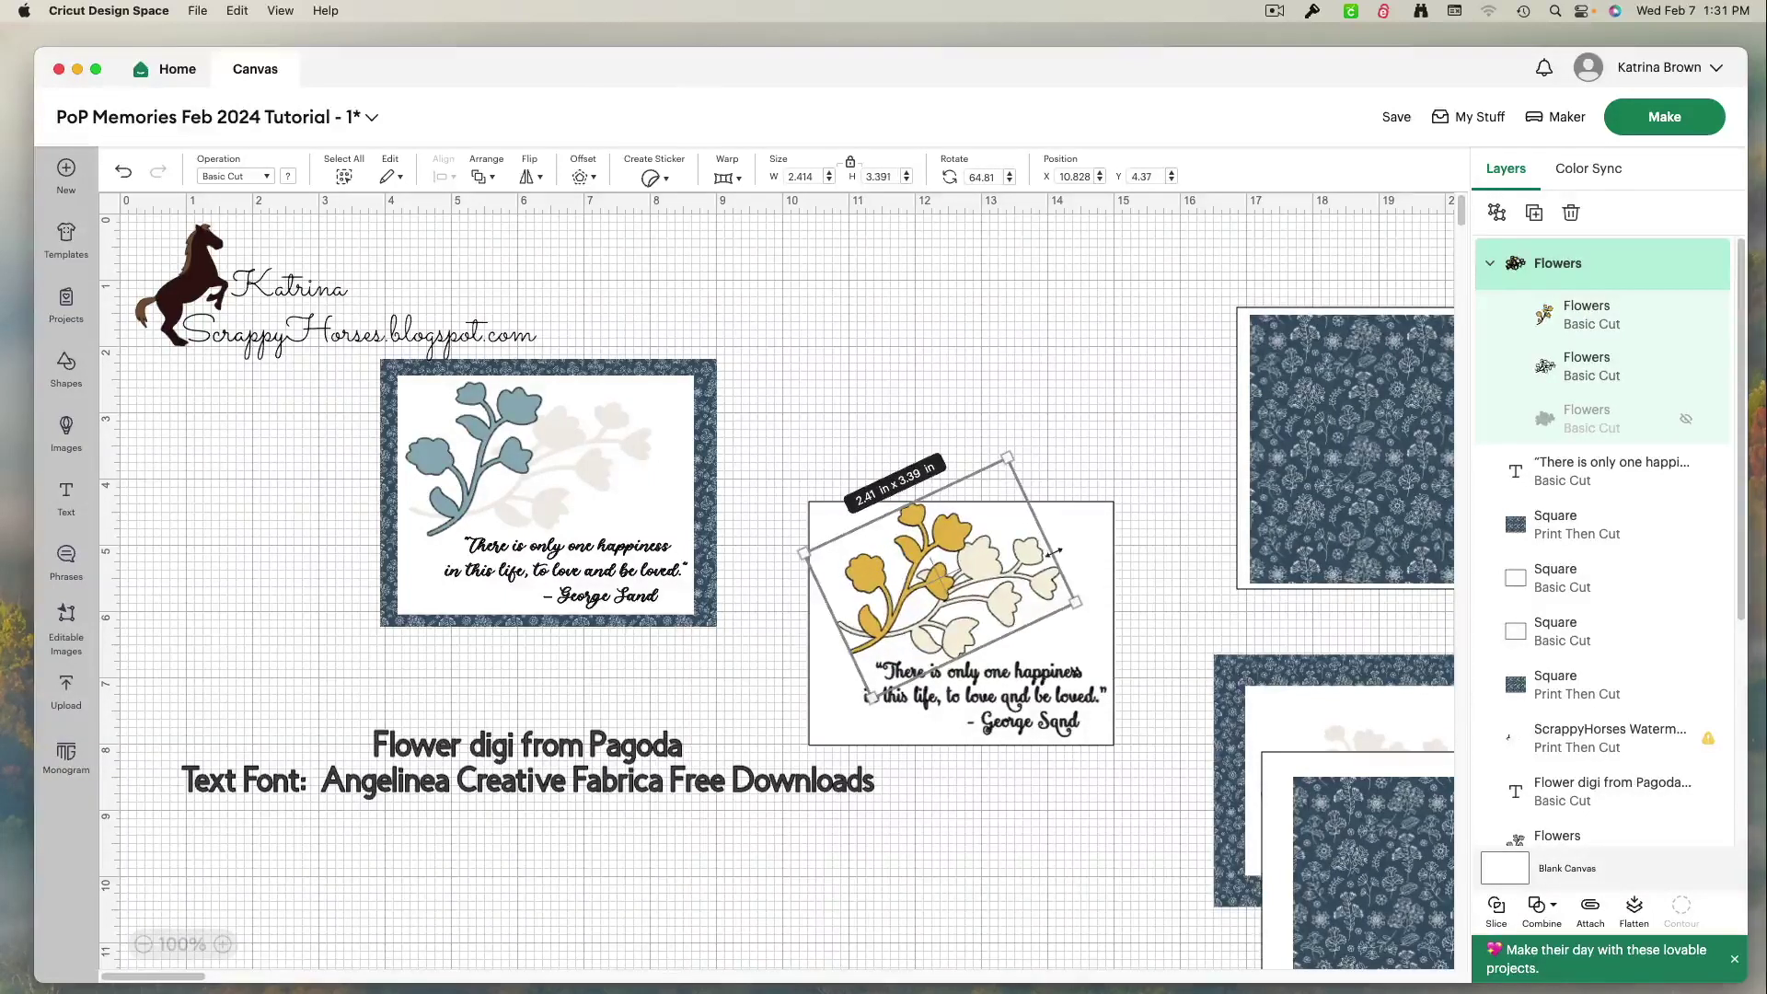
pyautogui.moveTo(1014, 438); pyautogui.dragTo(1024, 444)
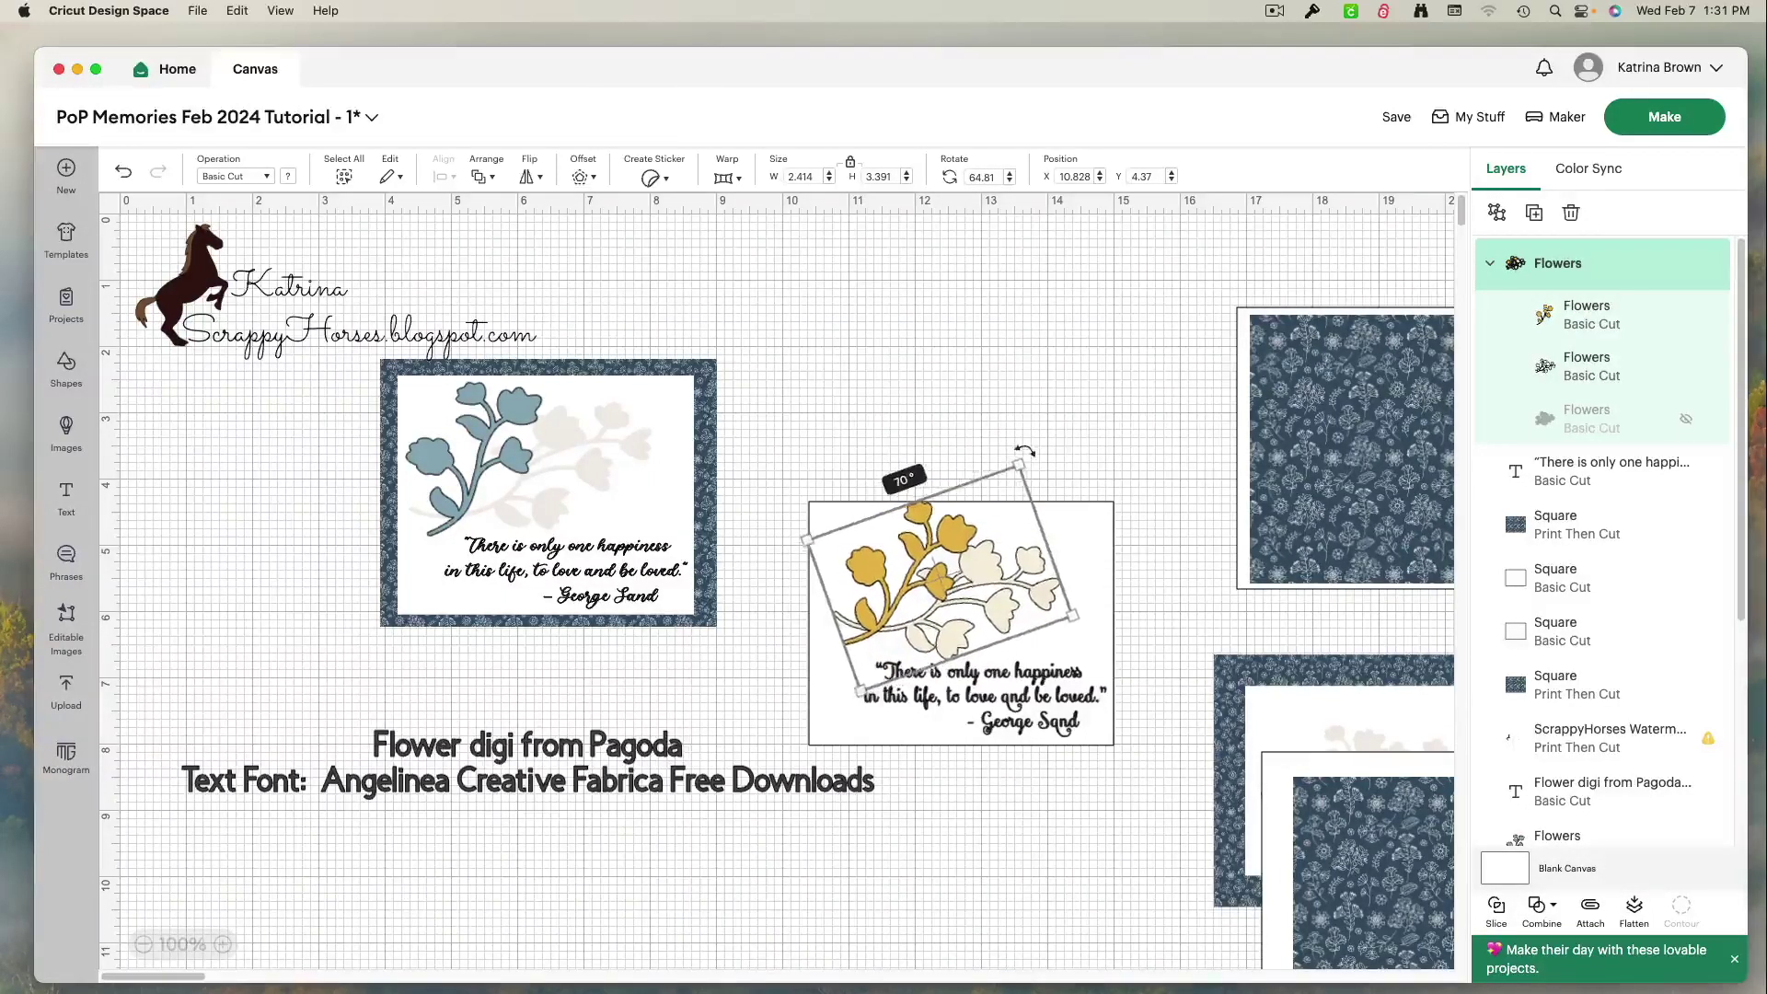
pyautogui.click(957, 555)
pyautogui.moveTo(957, 556); pyautogui.dragTo(961, 561)
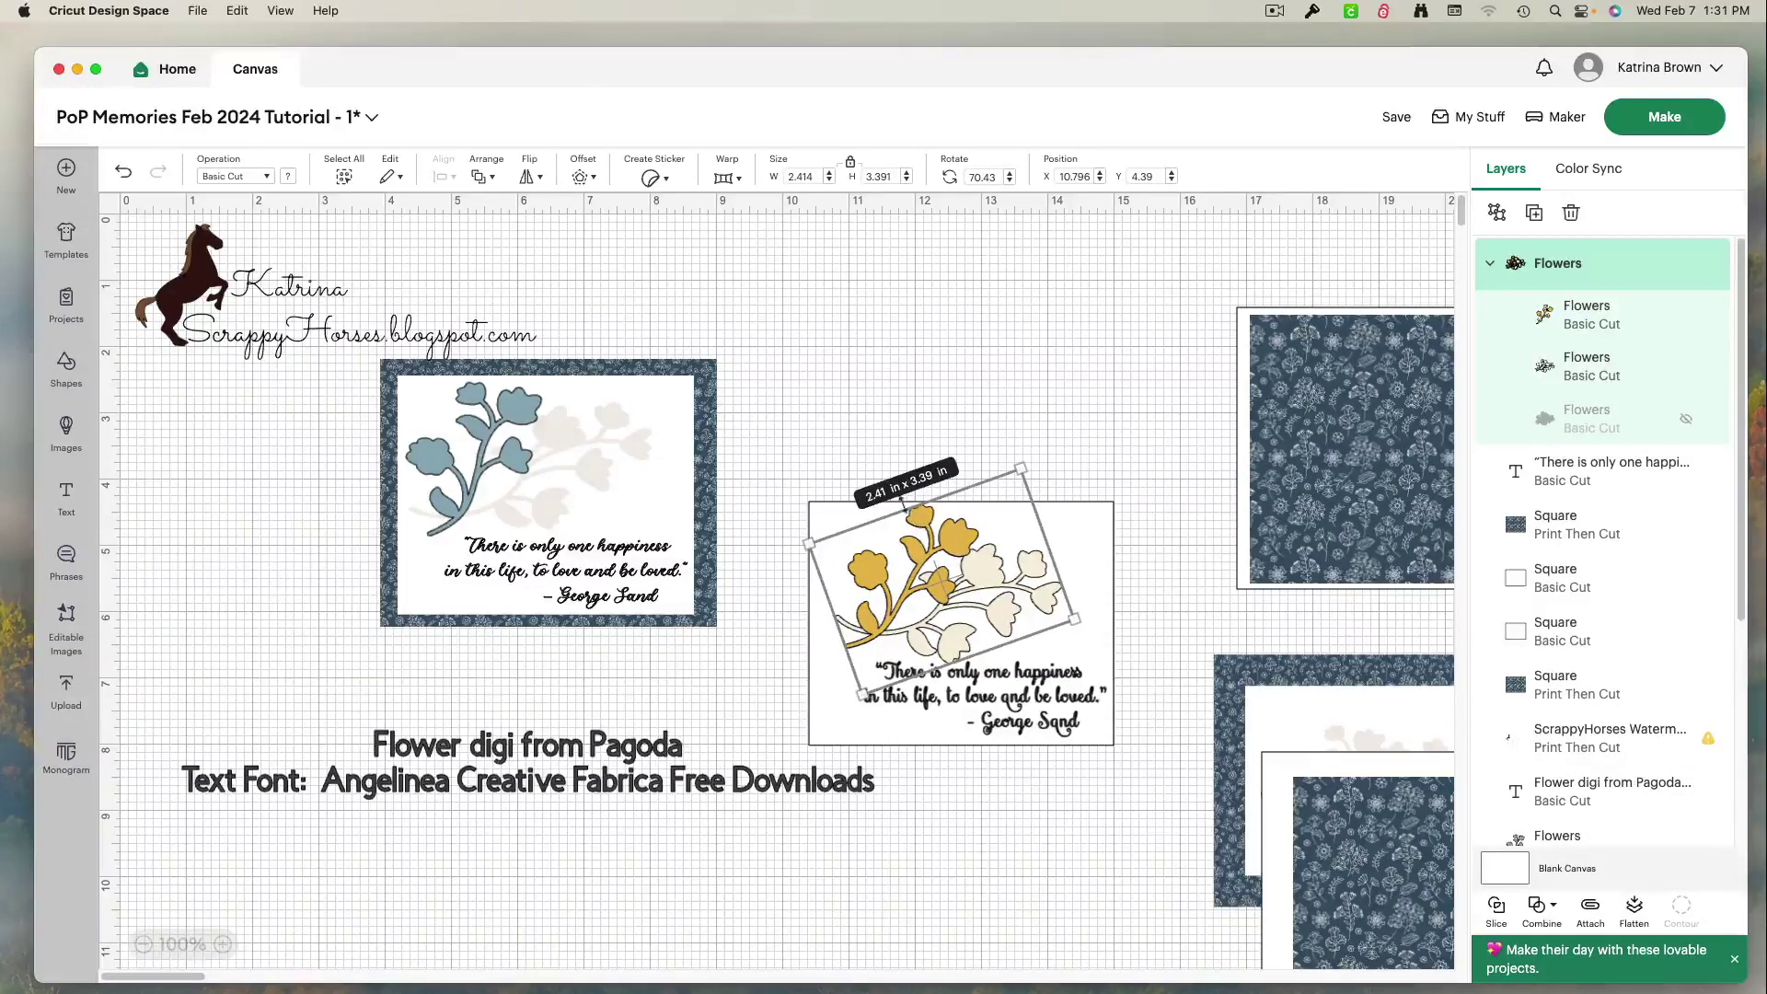
pyautogui.moveTo(901, 505); pyautogui.dragTo(904, 508)
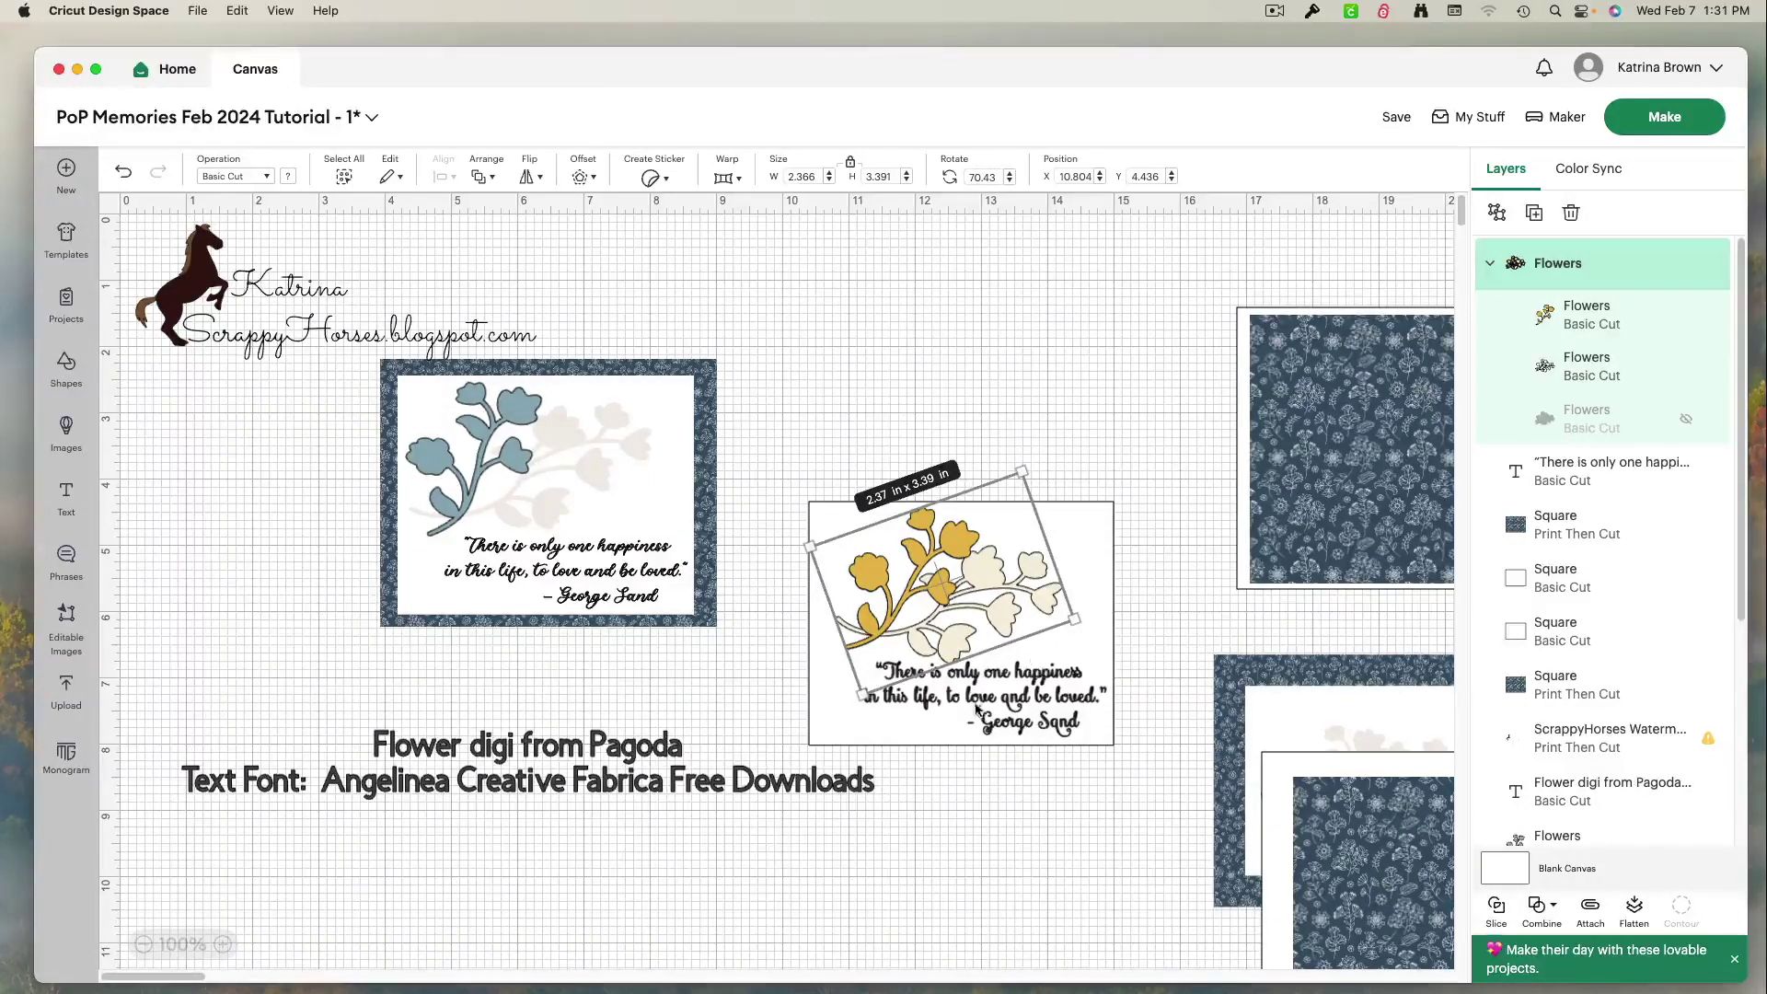
pyautogui.moveTo(1048, 545); pyautogui.dragTo(1052, 542)
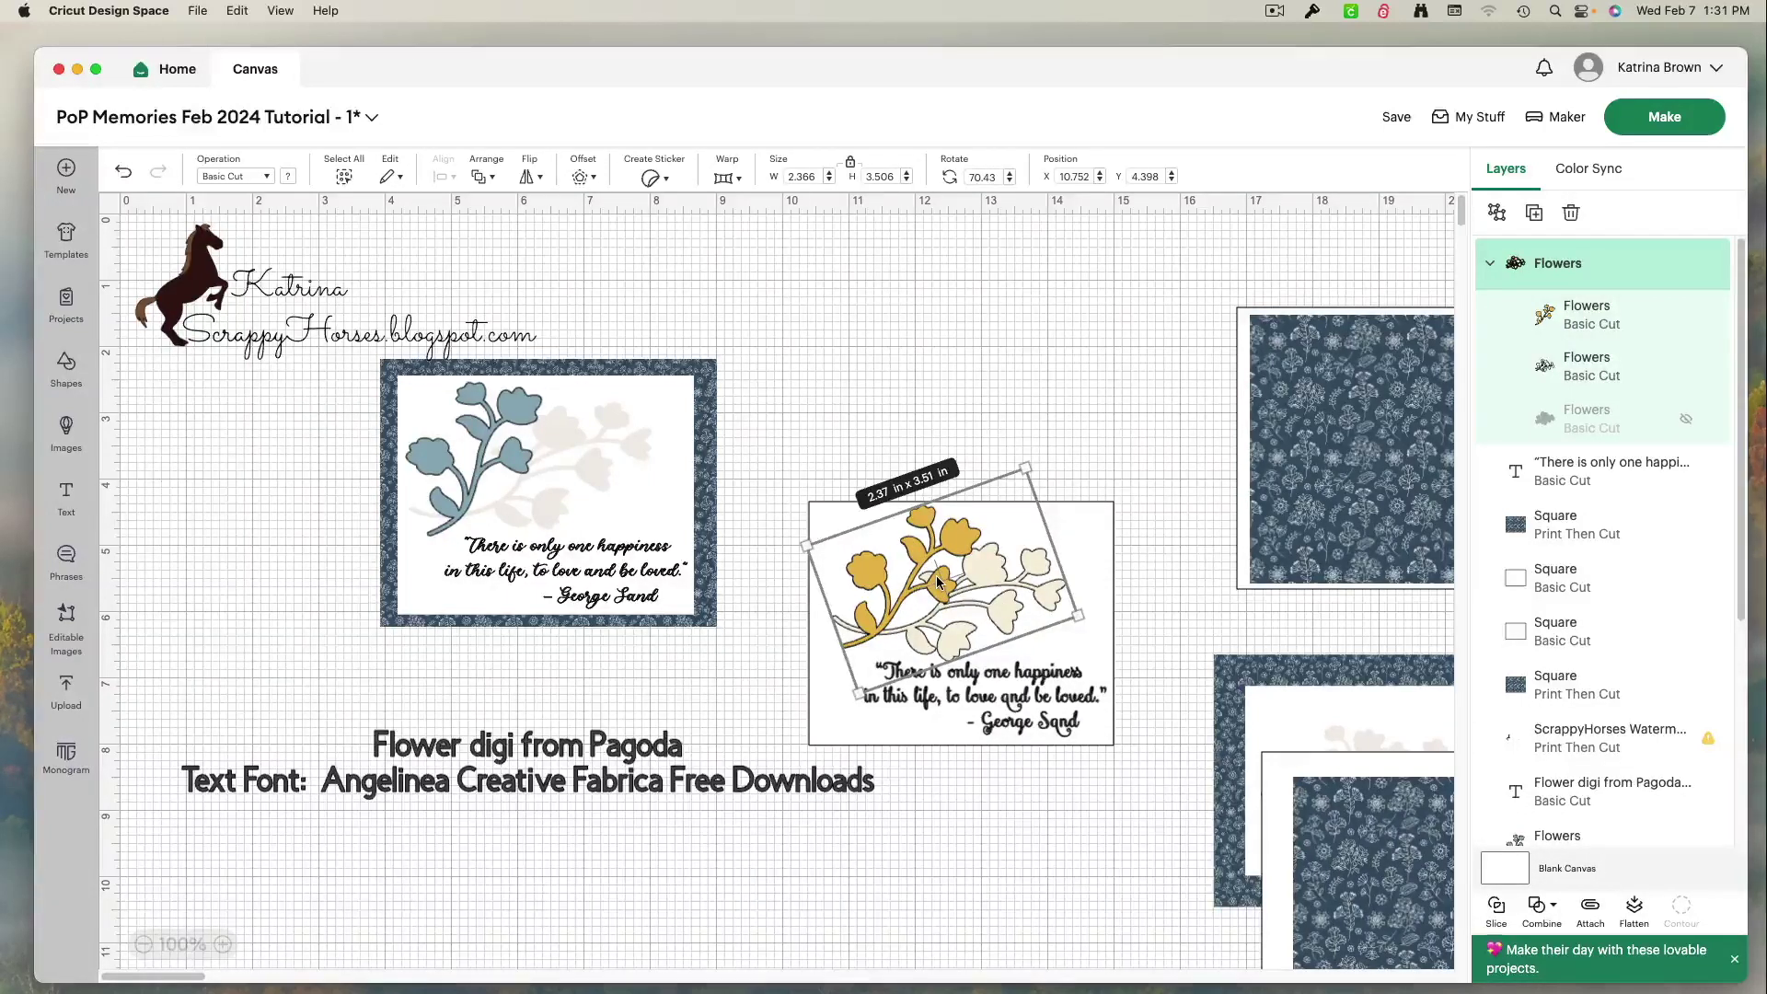
# Ungroup the flowers and move the gold flower off the white panel to the empty canvas above it
pyautogui.click(1495, 214)
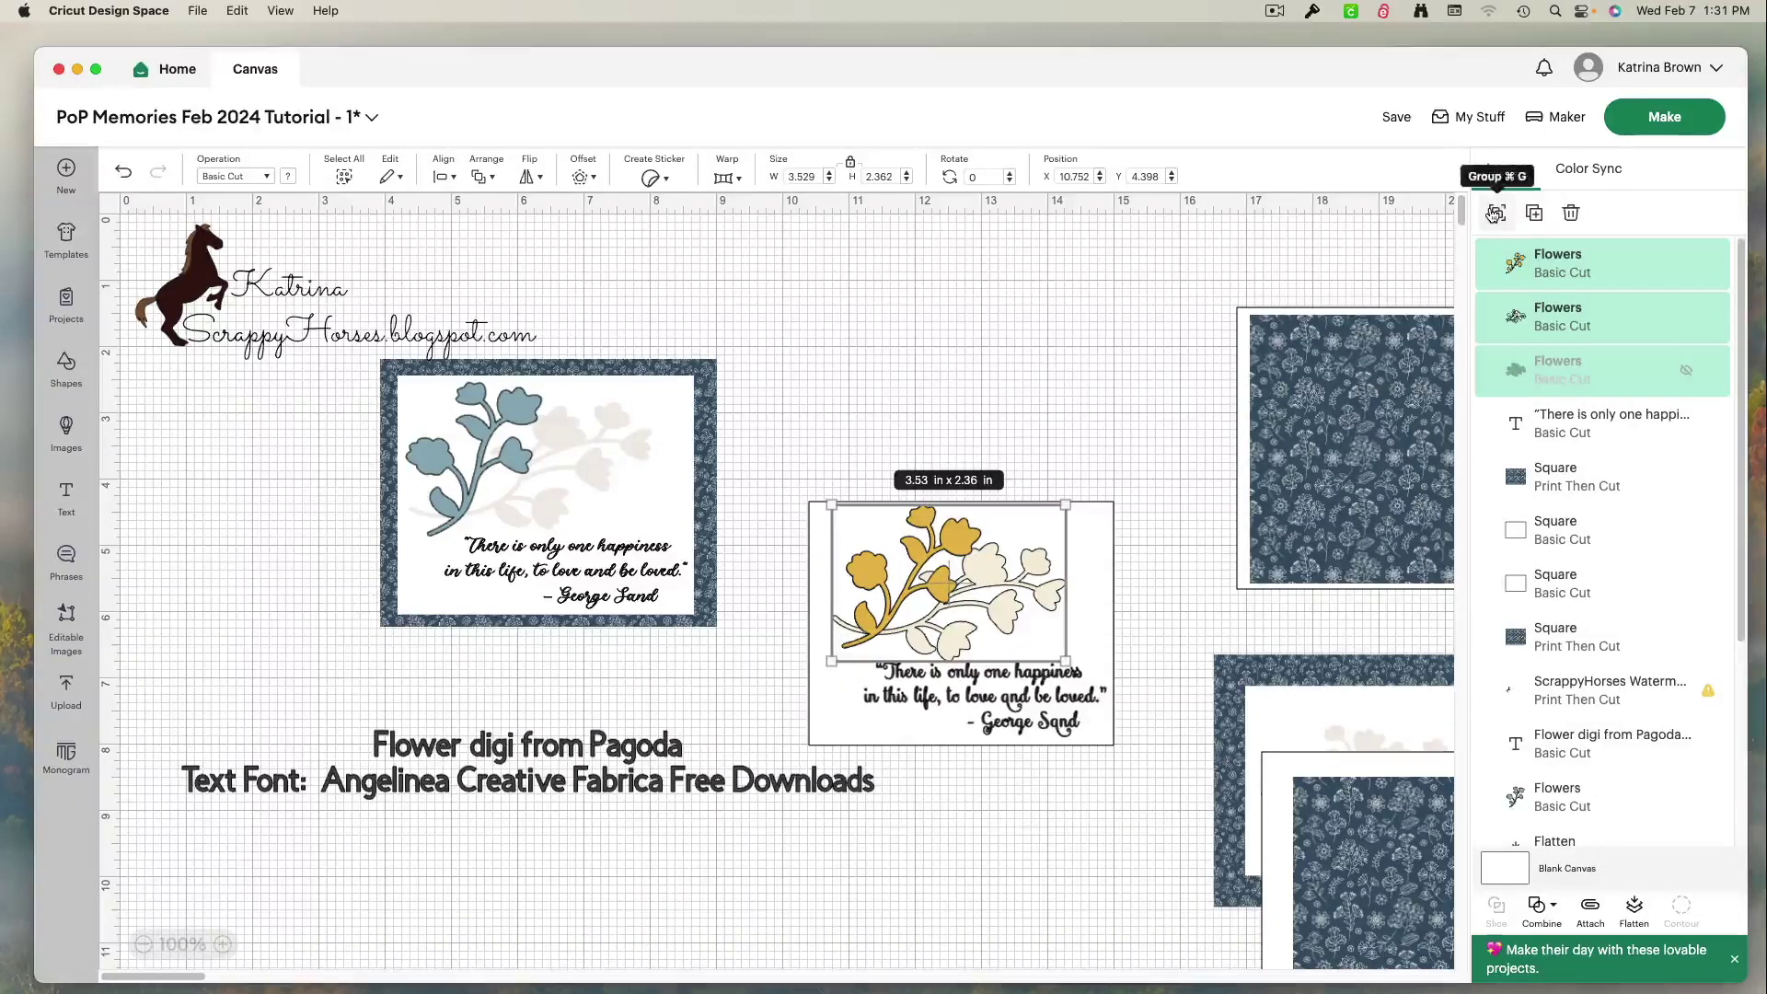
pyautogui.click(1495, 213)
pyautogui.click(1495, 214)
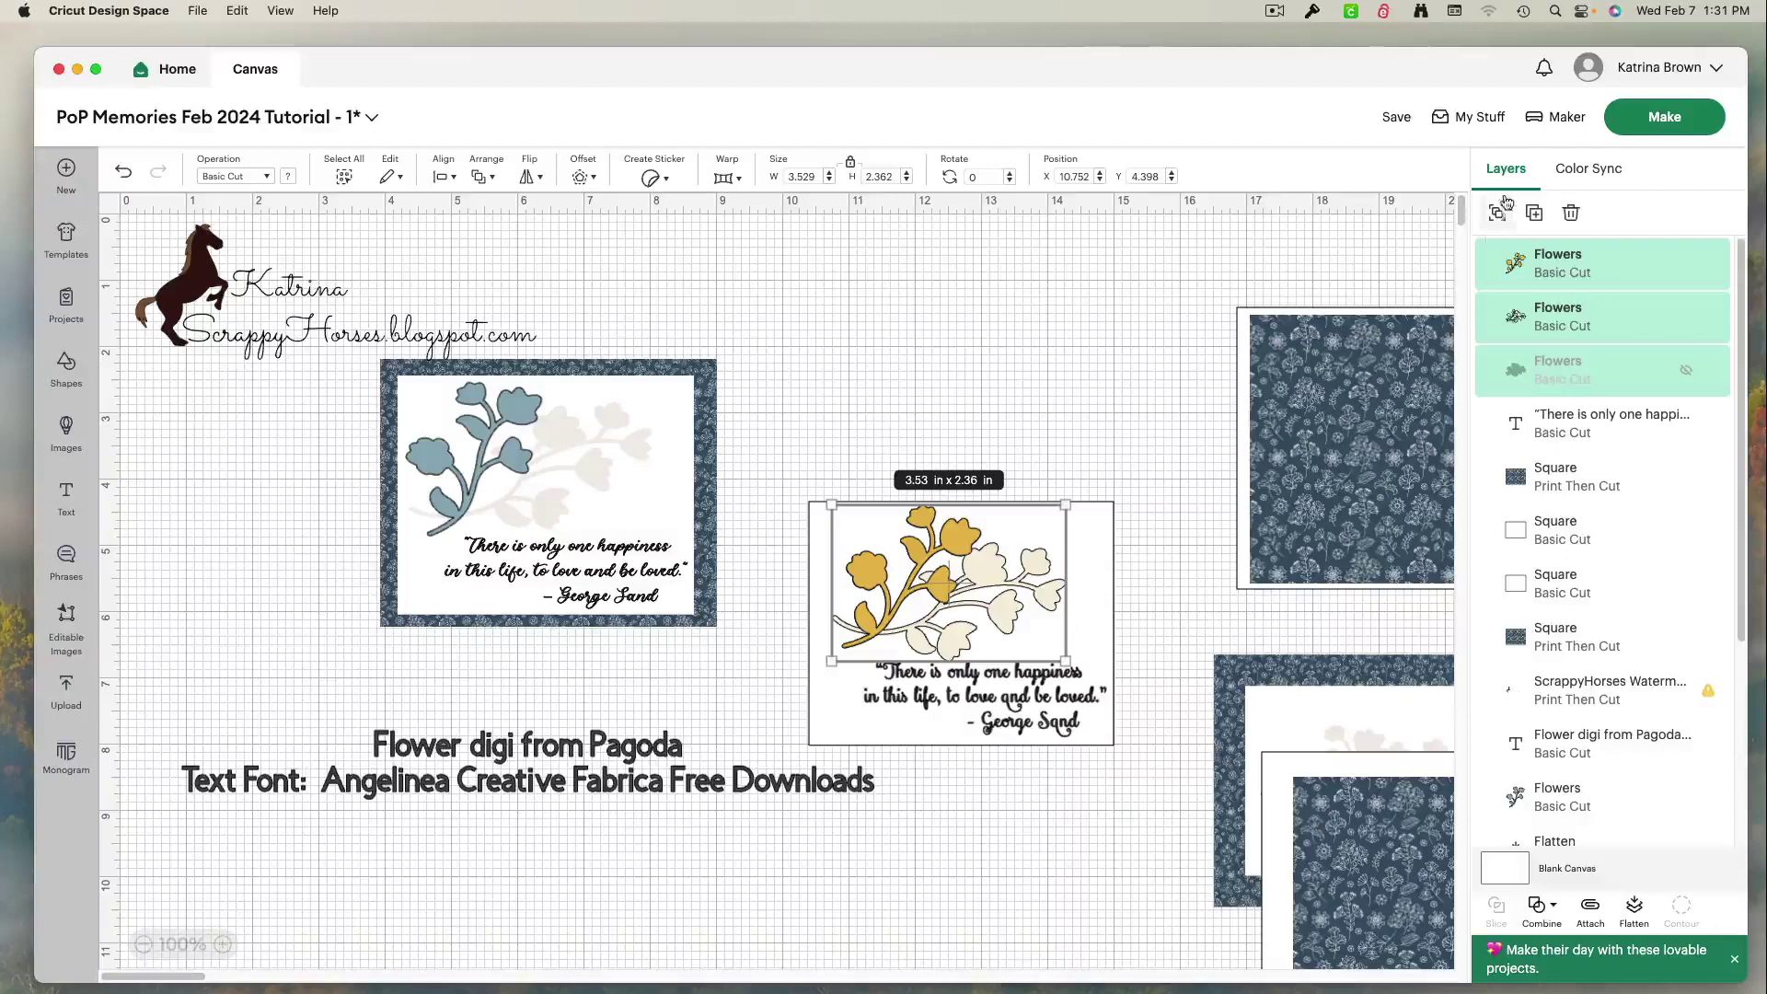
pyautogui.click(1496, 214)
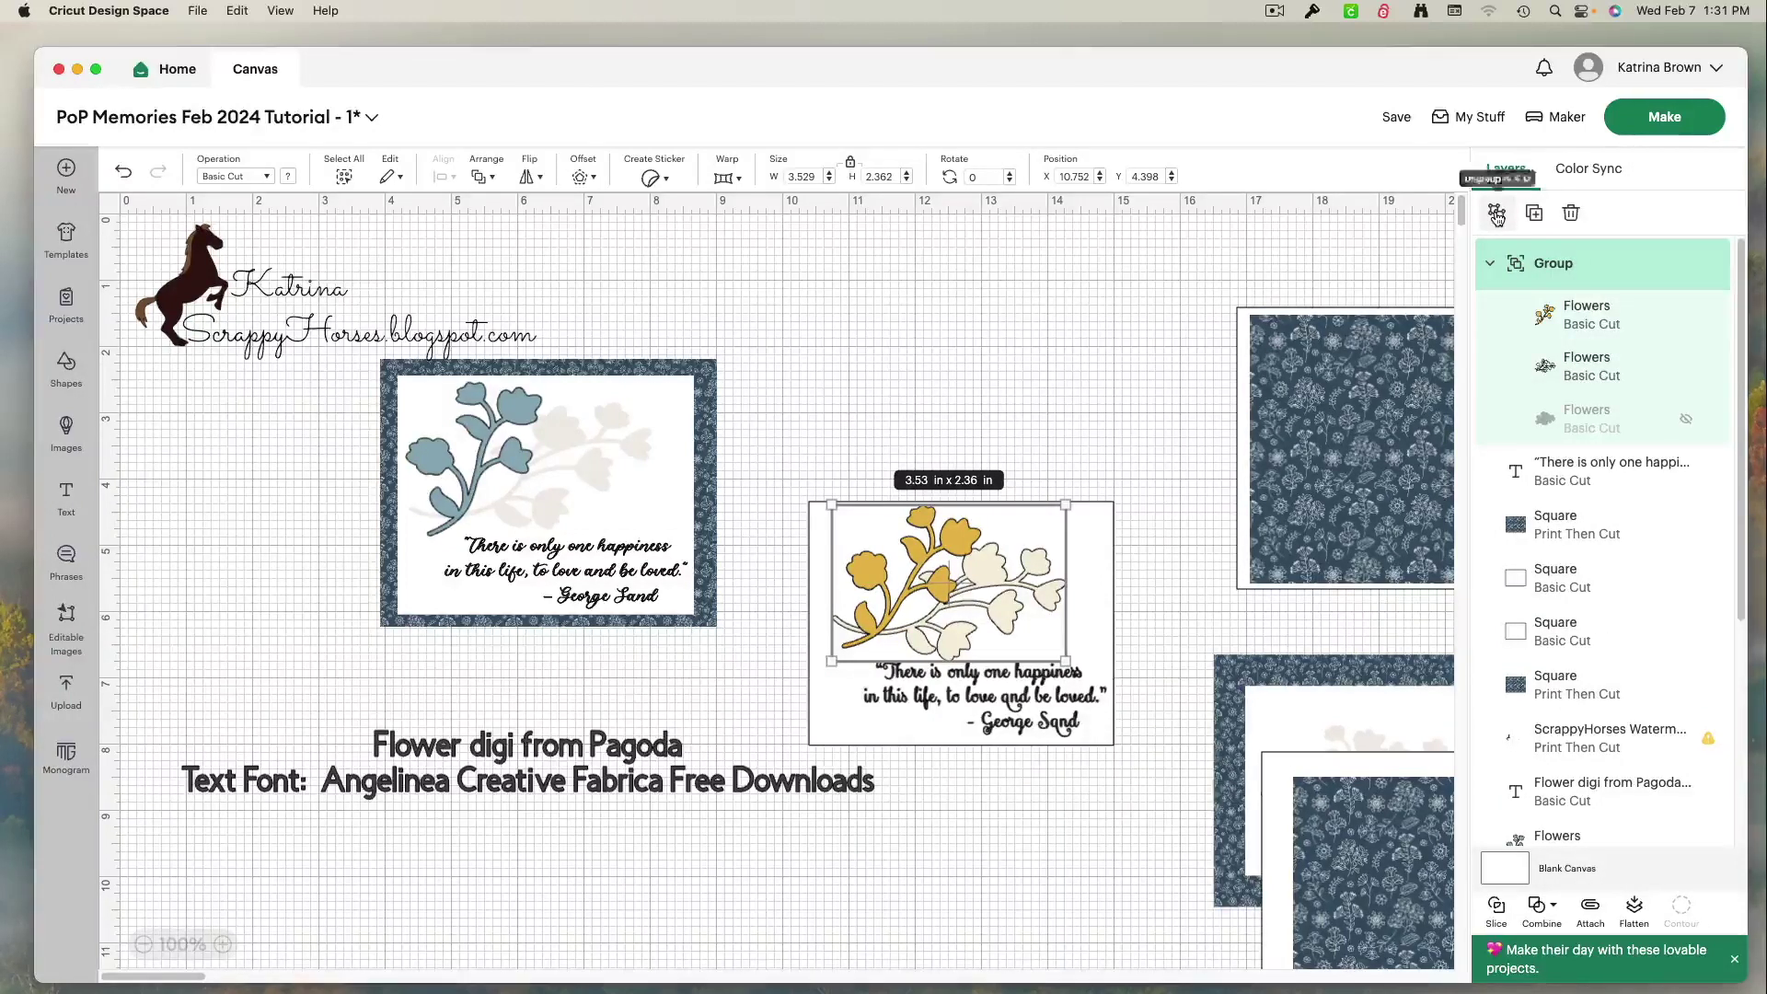
pyautogui.click(1496, 214)
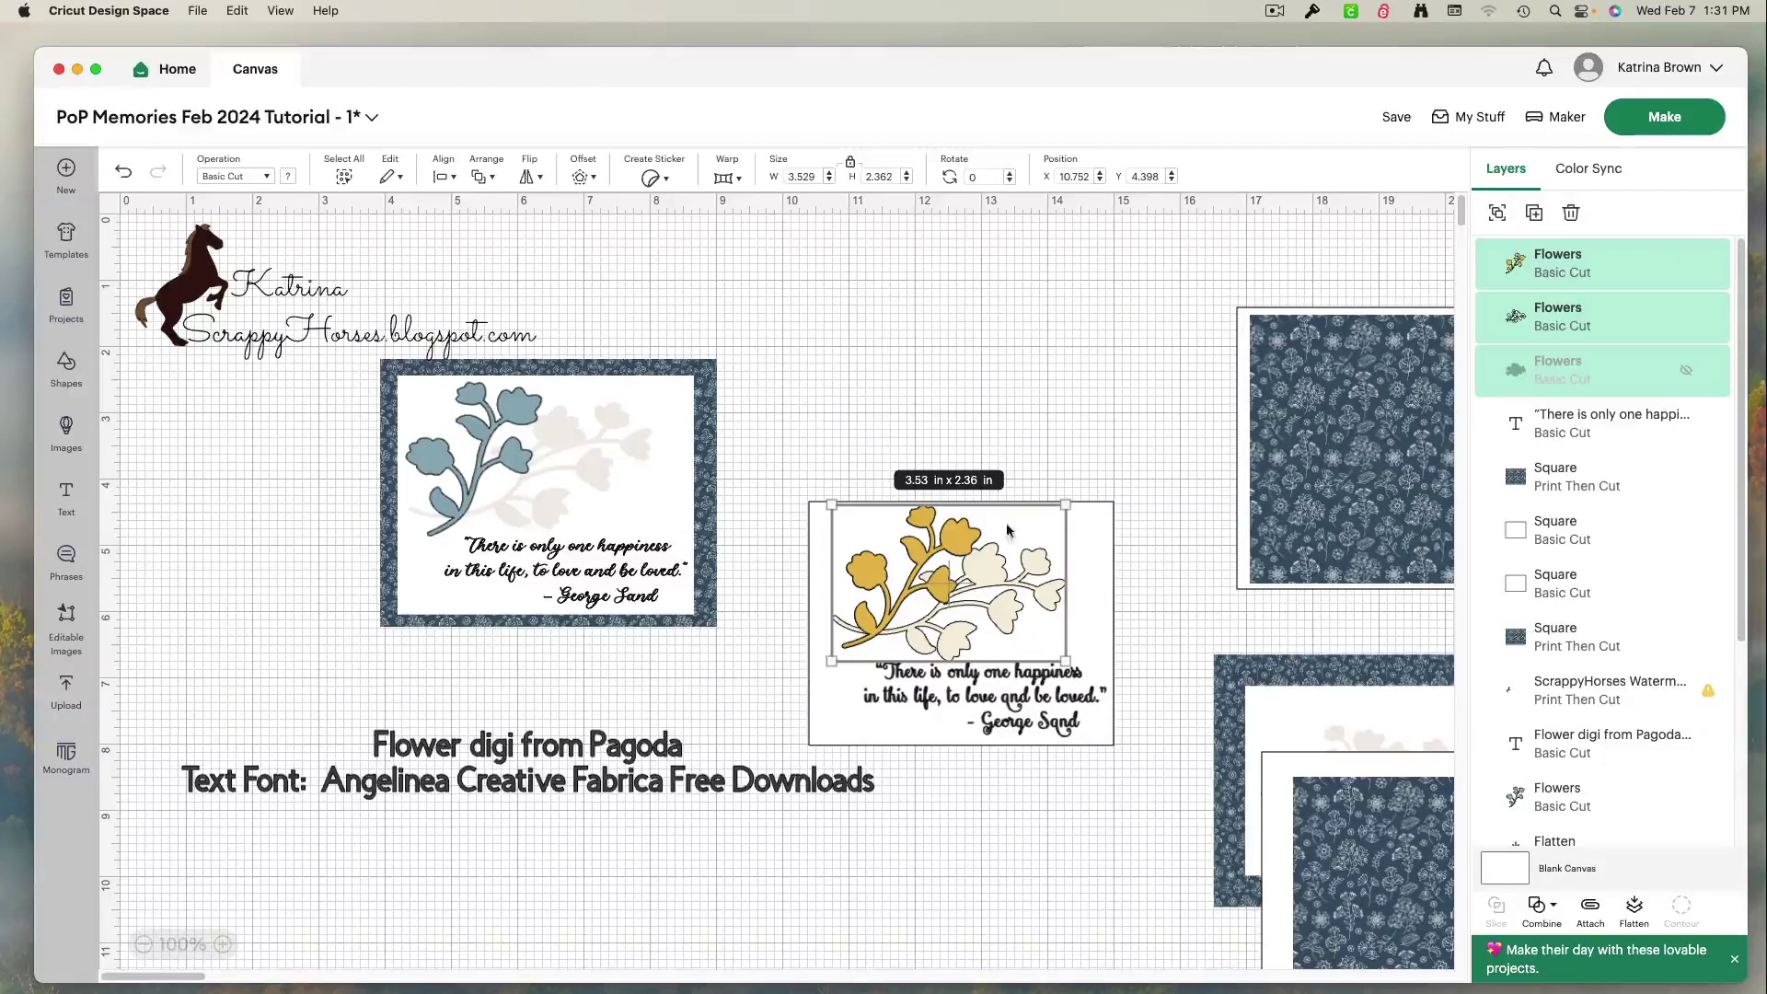
pyautogui.moveTo(946, 543); pyautogui.dragTo(907, 339)
pyautogui.click(986, 407)
pyautogui.click(958, 541)
pyautogui.click(965, 577)
pyautogui.moveTo(965, 578); pyautogui.dragTo(960, 587)
pyautogui.click(958, 590)
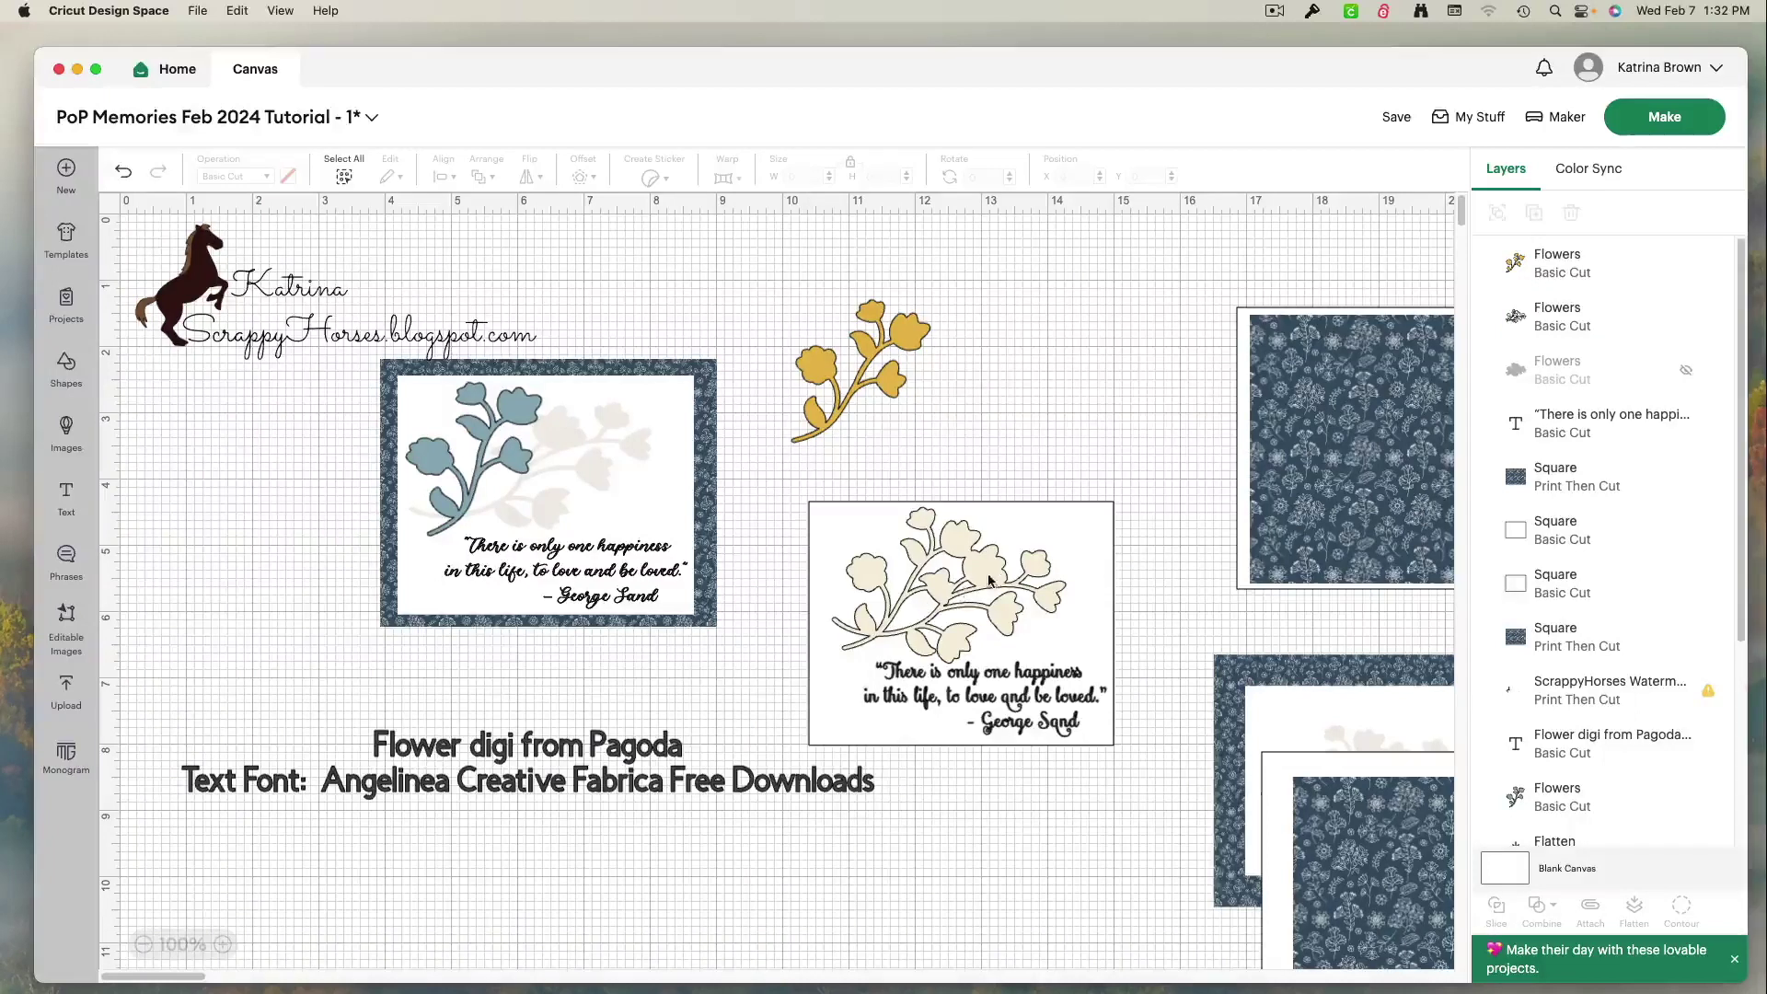
# Recolor the cream flower layer on the white panel with the light grey material color
pyautogui.click(989, 579)
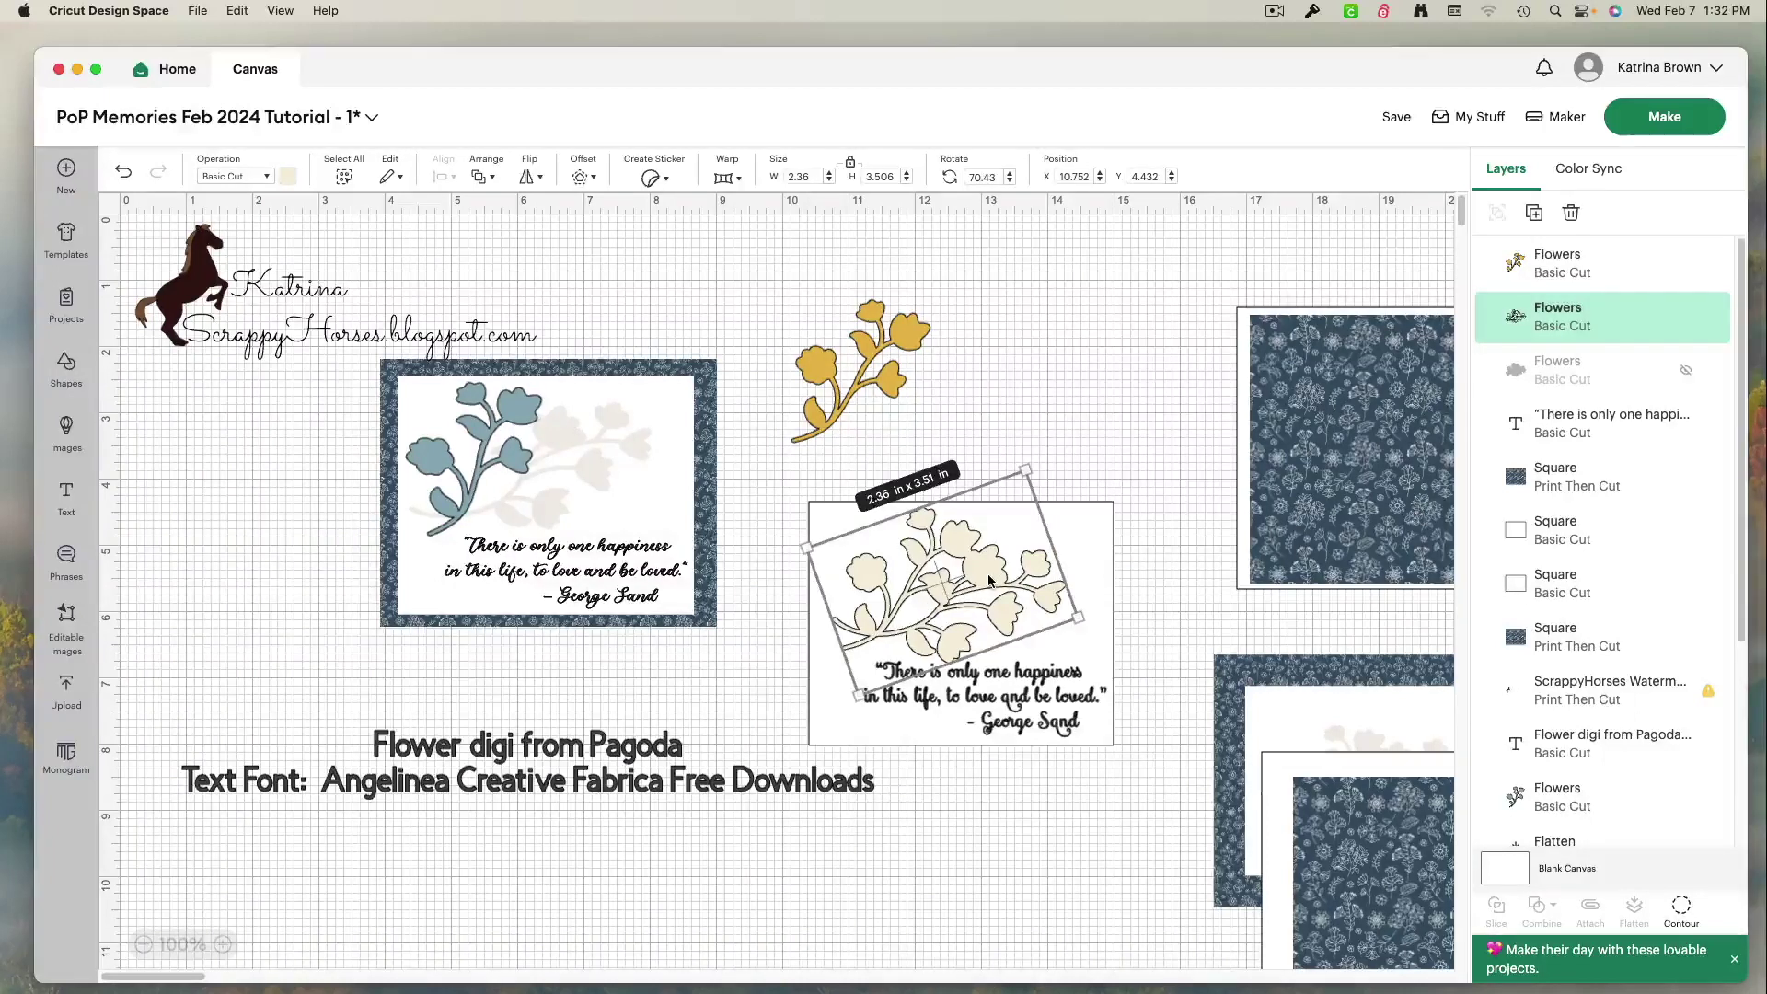
pyautogui.click(288, 176)
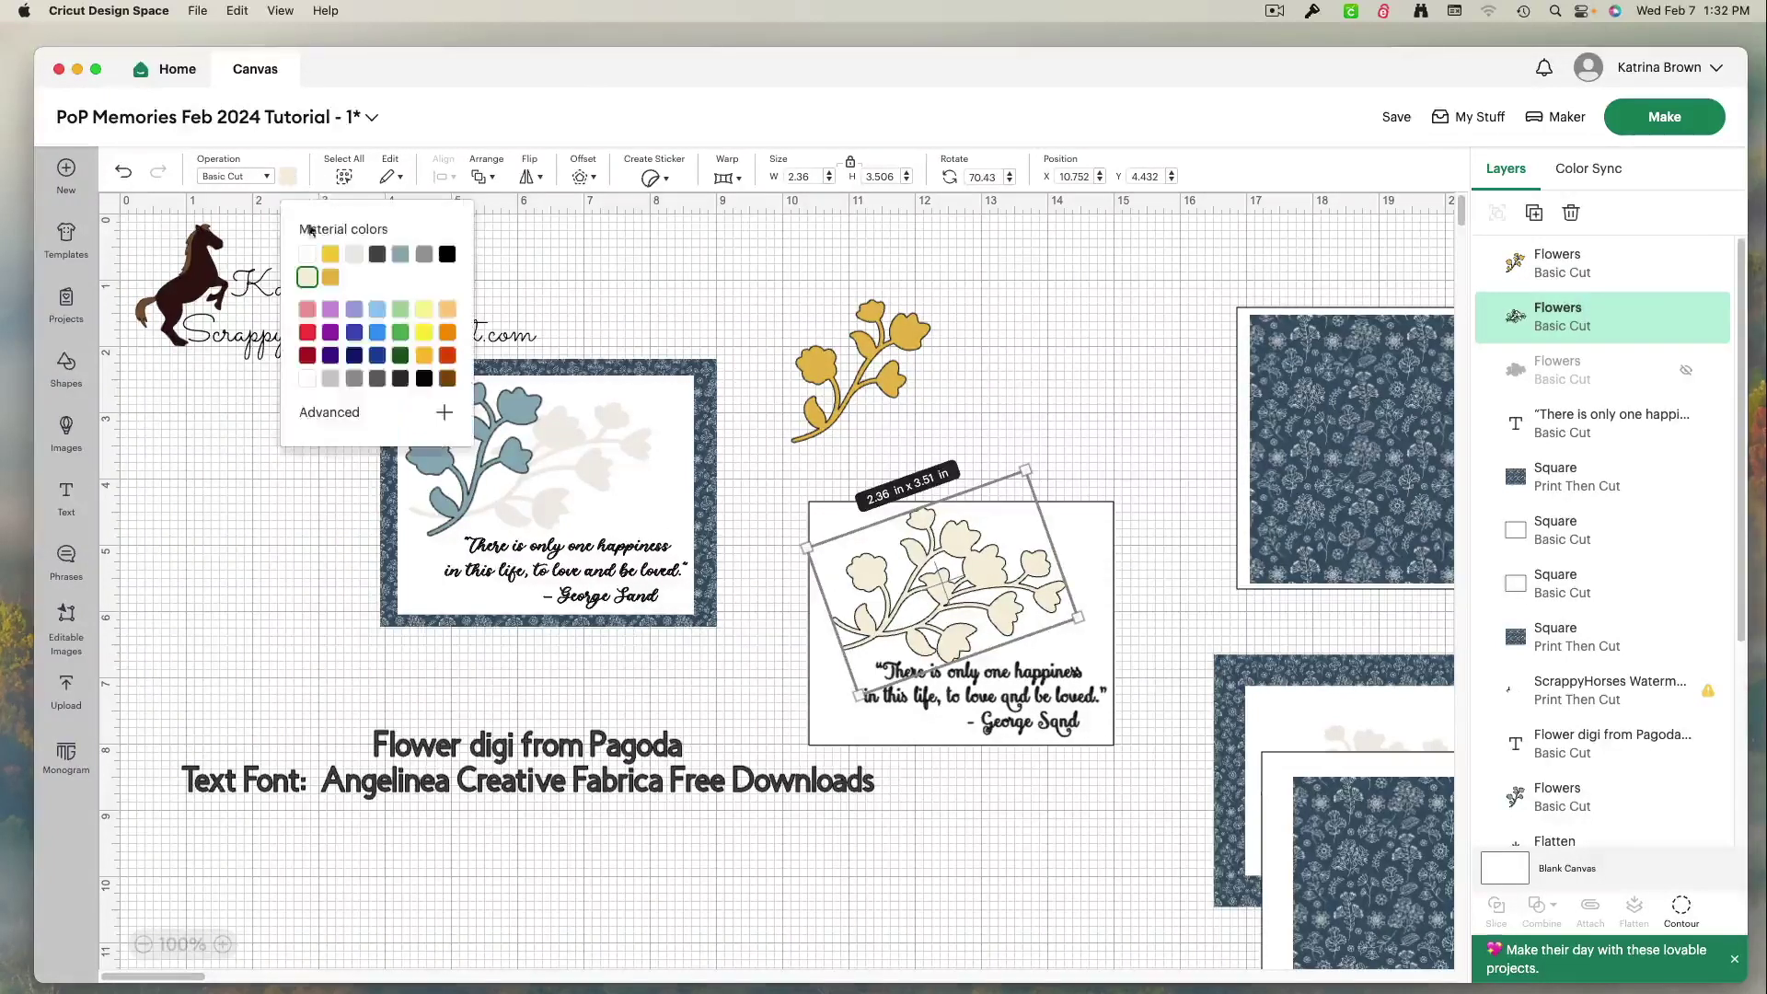
pyautogui.click(353, 256)
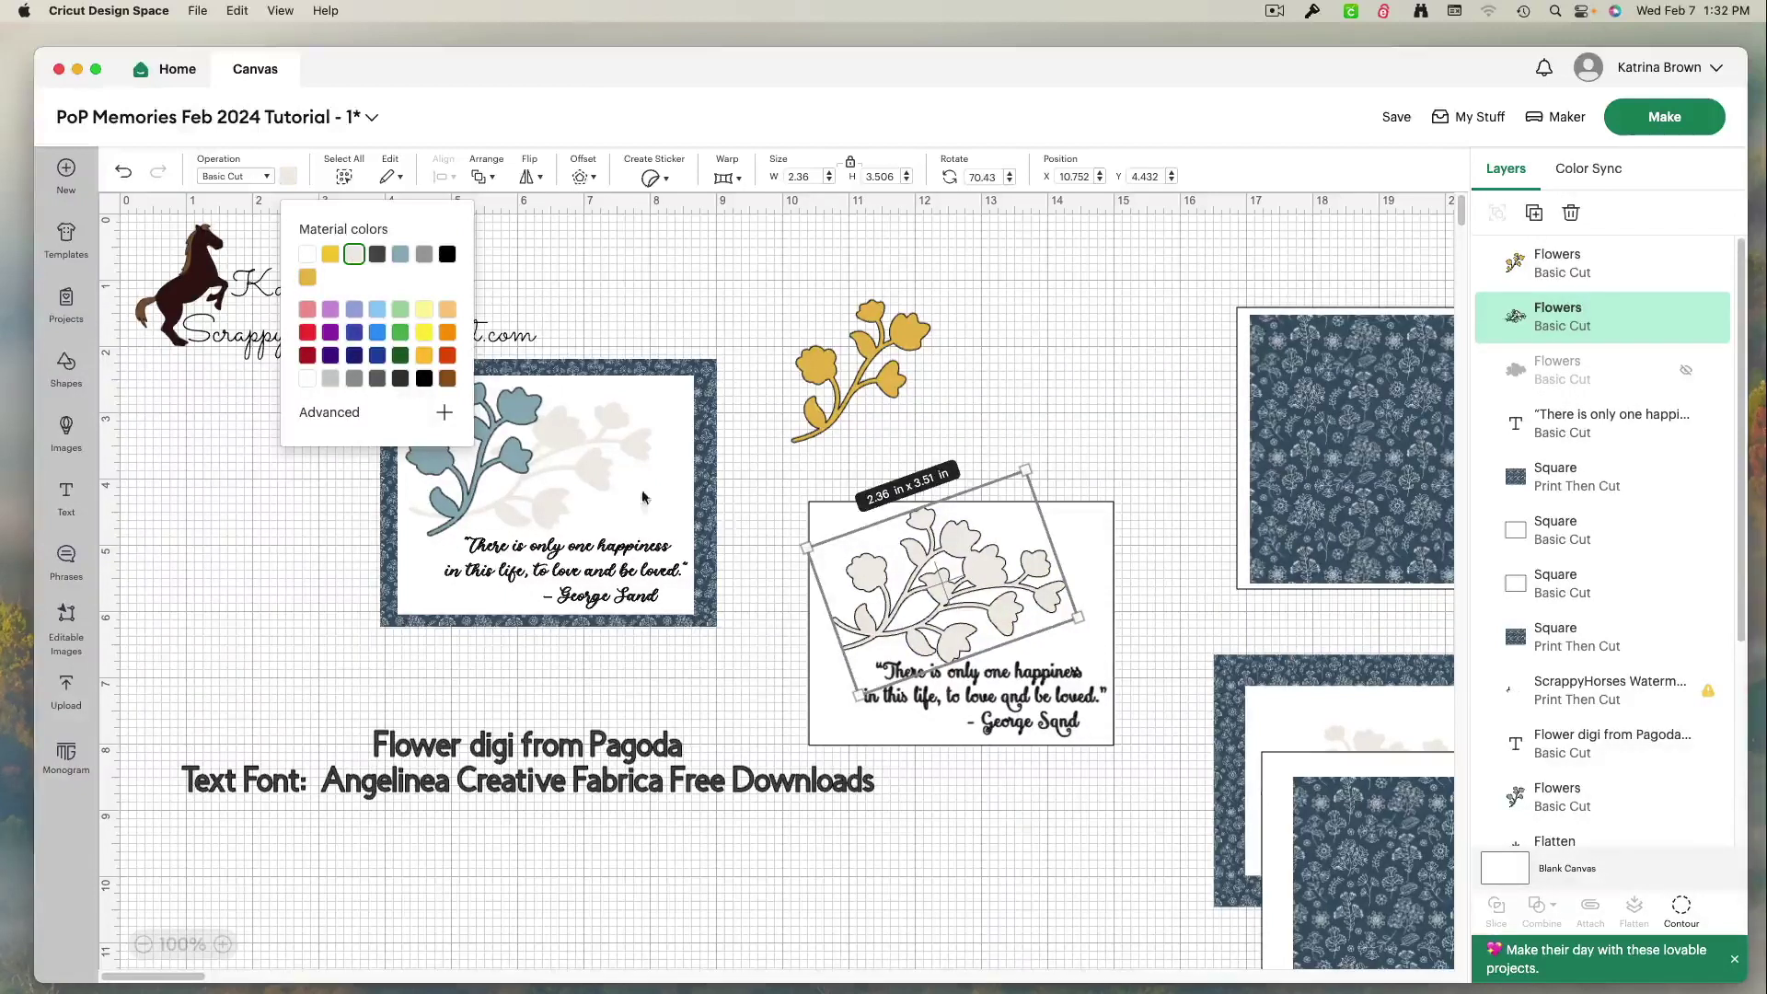
# Duplicate the light grey flowers and move the copy off the panel onto the patterned mat to its lower right
pyautogui.rightClick(957, 596)
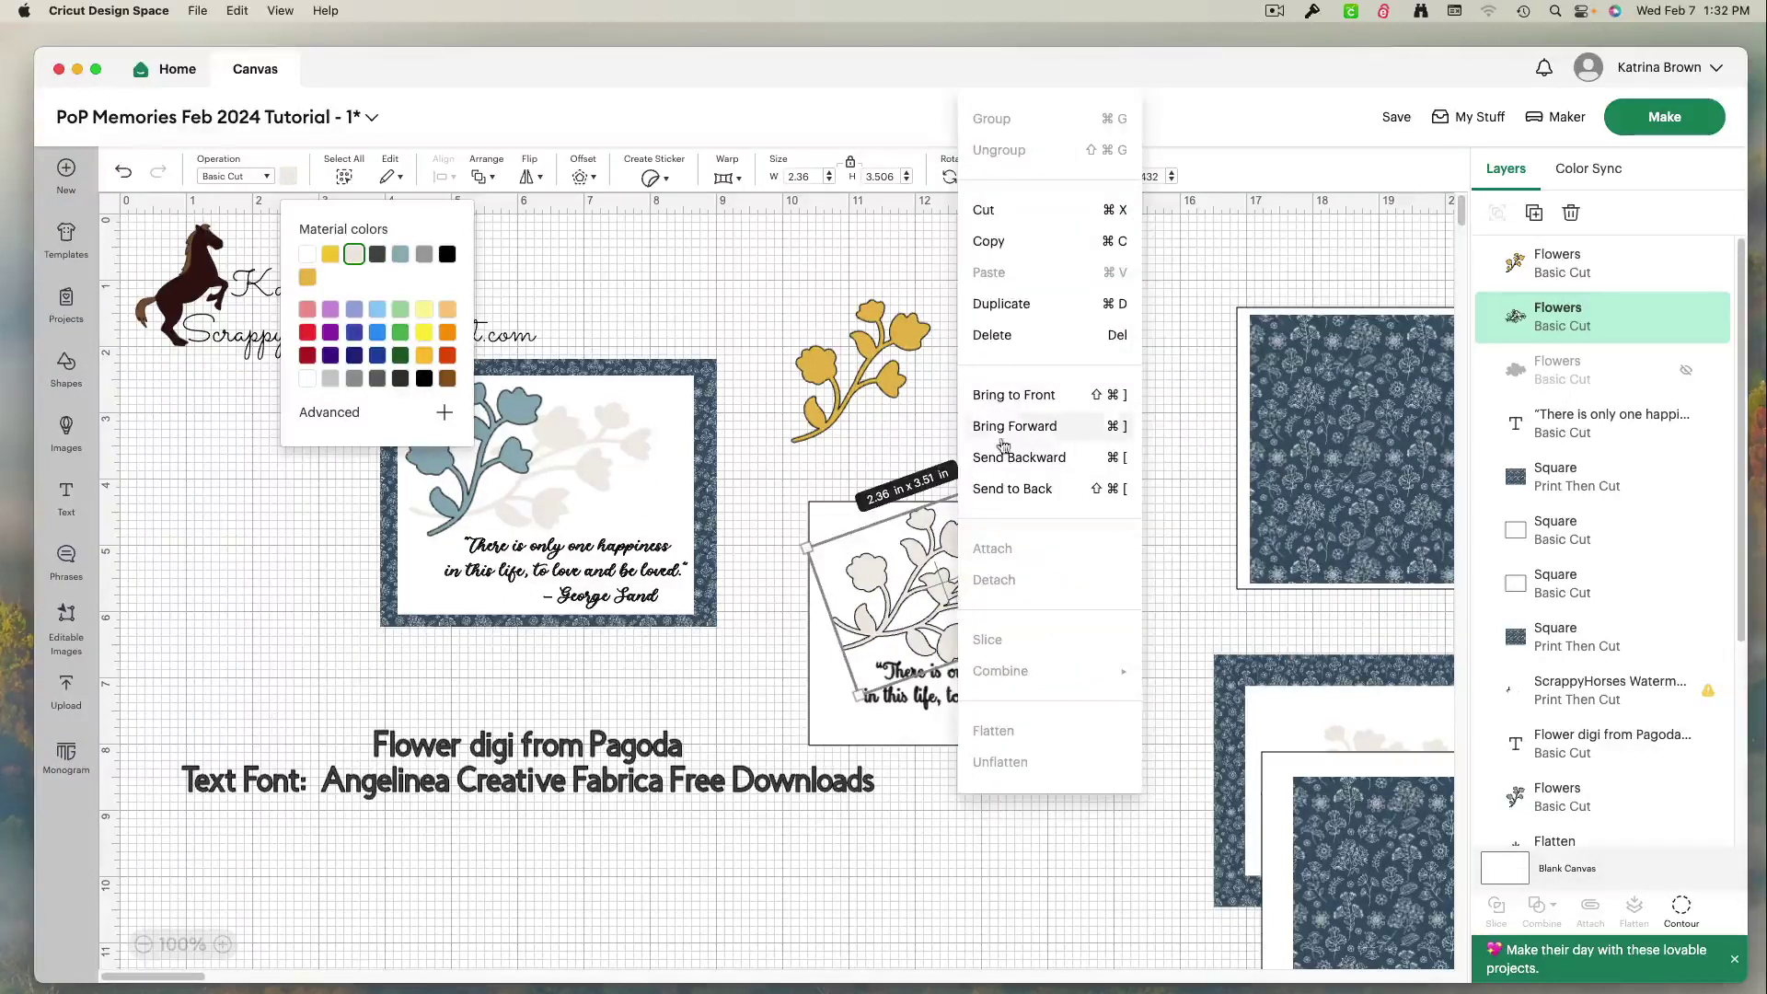
pyautogui.click(1007, 305)
pyautogui.moveTo(994, 625); pyautogui.dragTo(1484, 875)
# Nudge the quote slightly down and right on the white panel to about X 11.27, Y 6.8
pyautogui.click(990, 718)
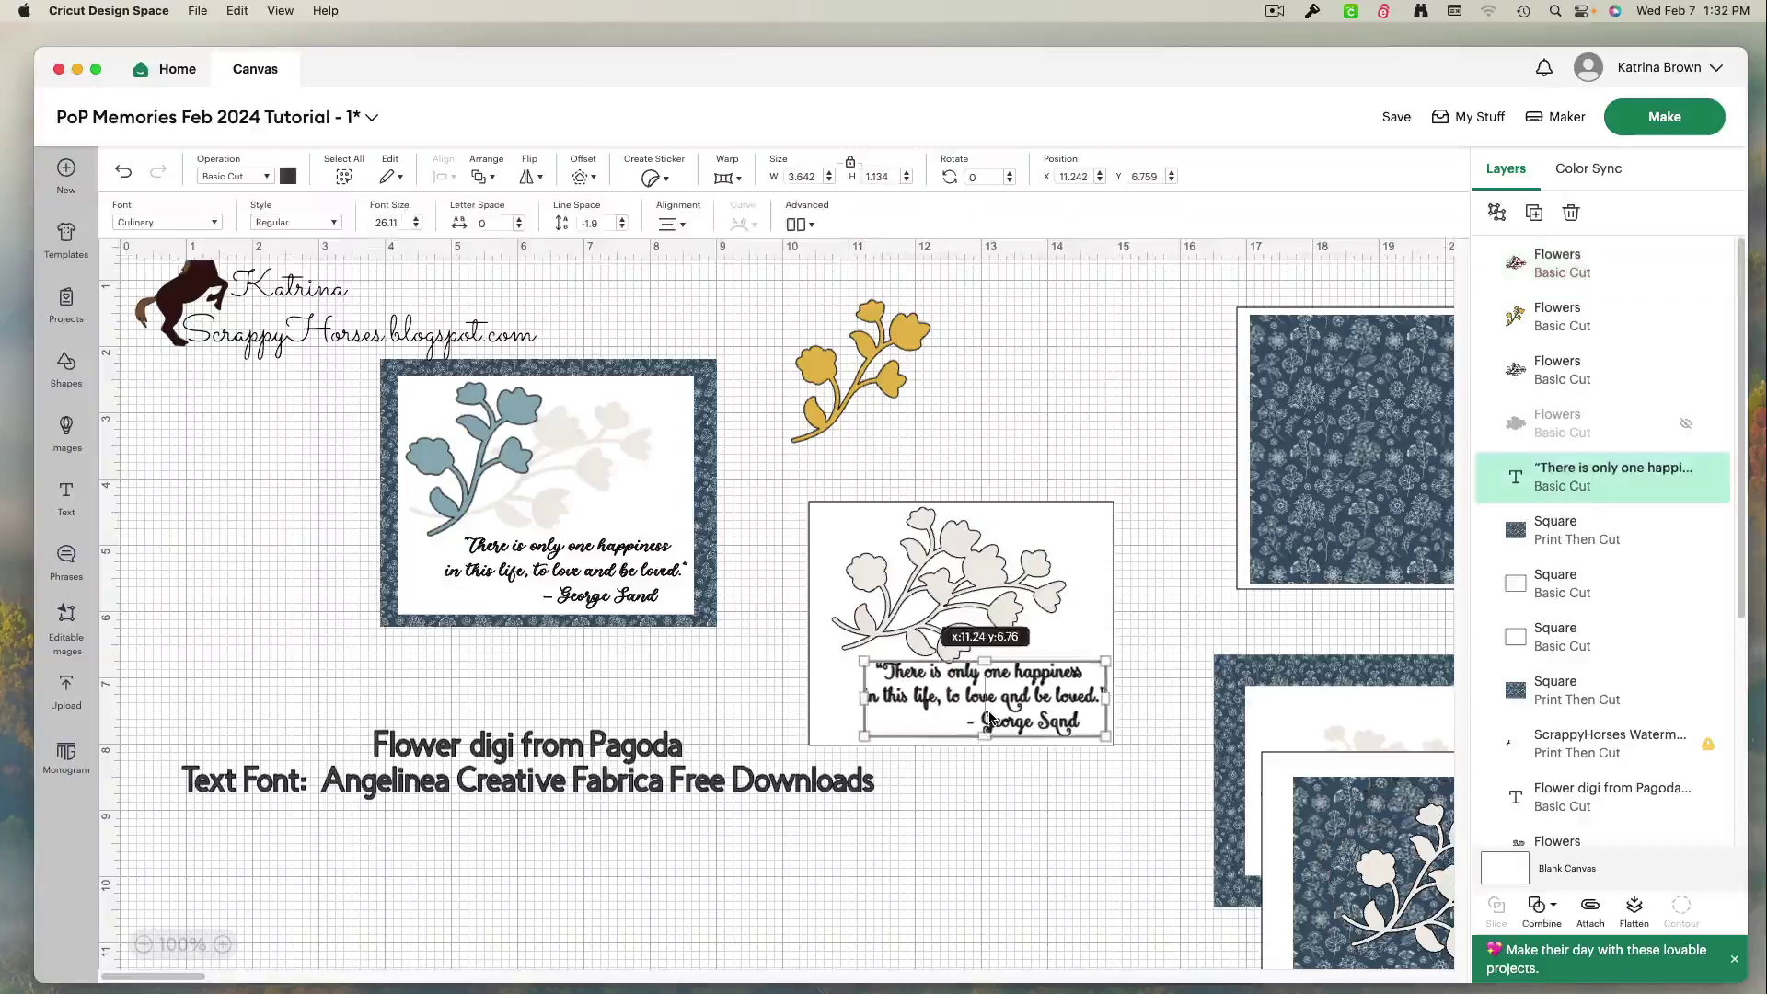
pyautogui.moveTo(990, 718); pyautogui.dragTo(991, 720)
pyautogui.click(1110, 827)
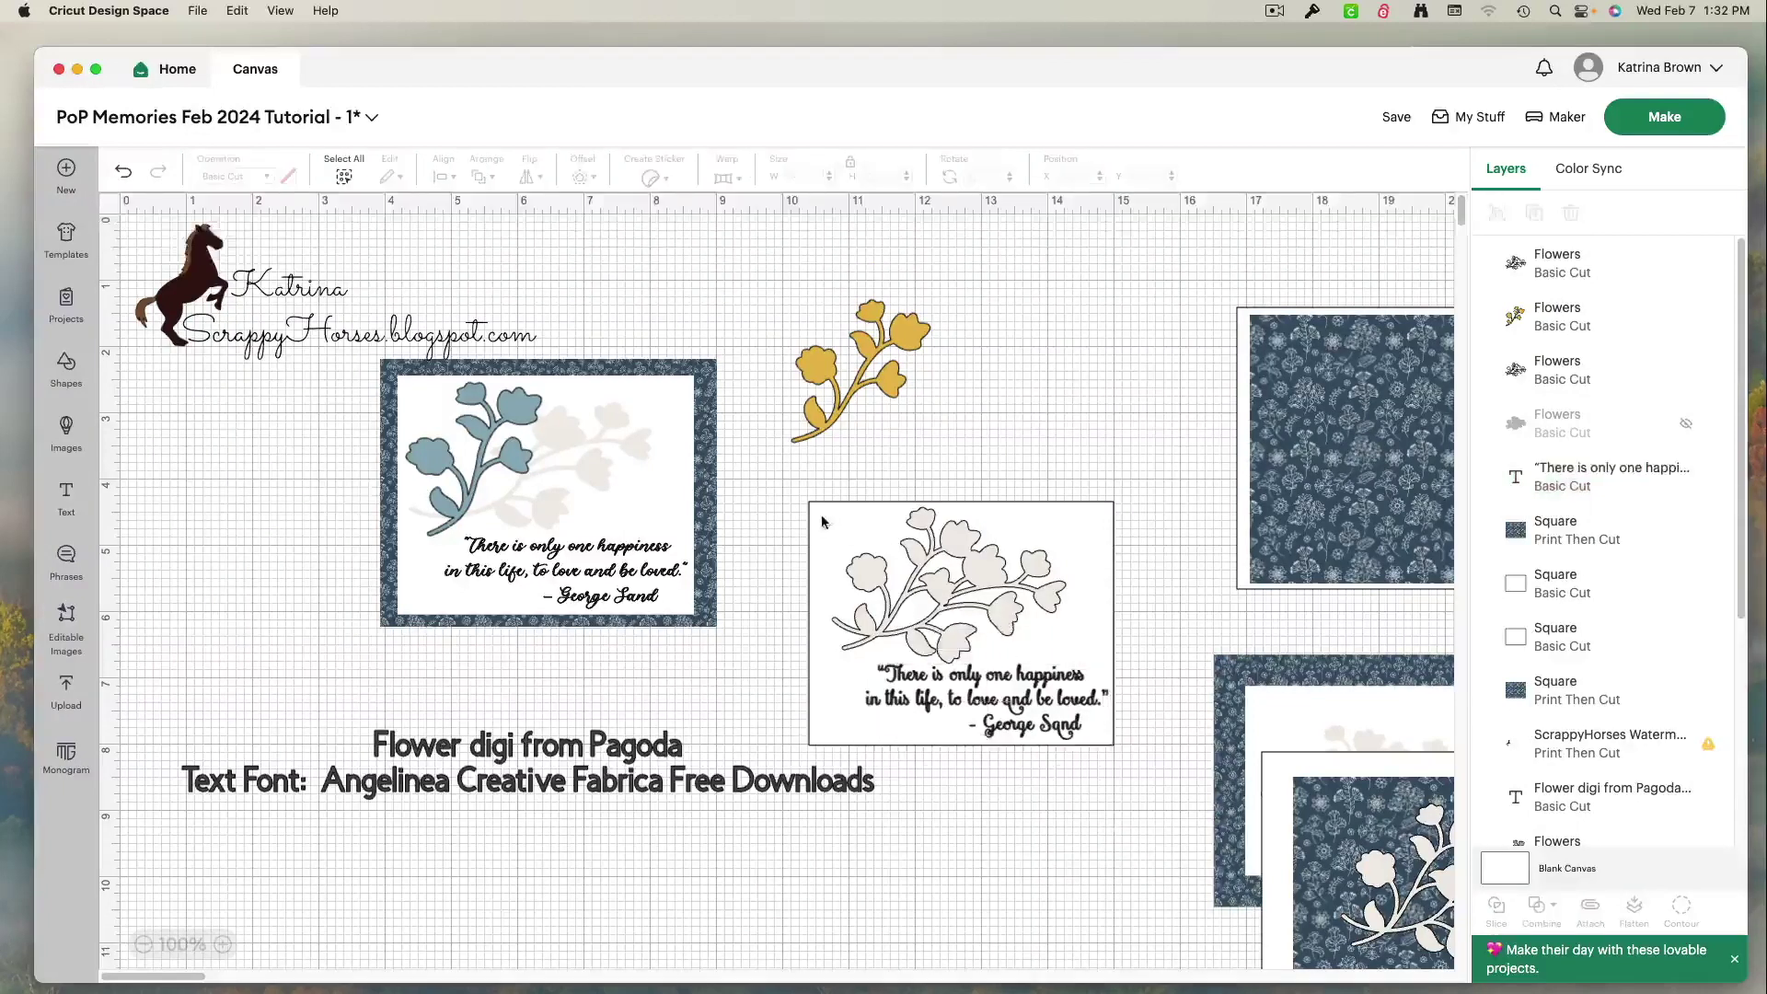
# Try flattening the white panel, light grey flowers and quote into one printable image
pyautogui.moveTo(782, 488); pyautogui.dragTo(1082, 715)
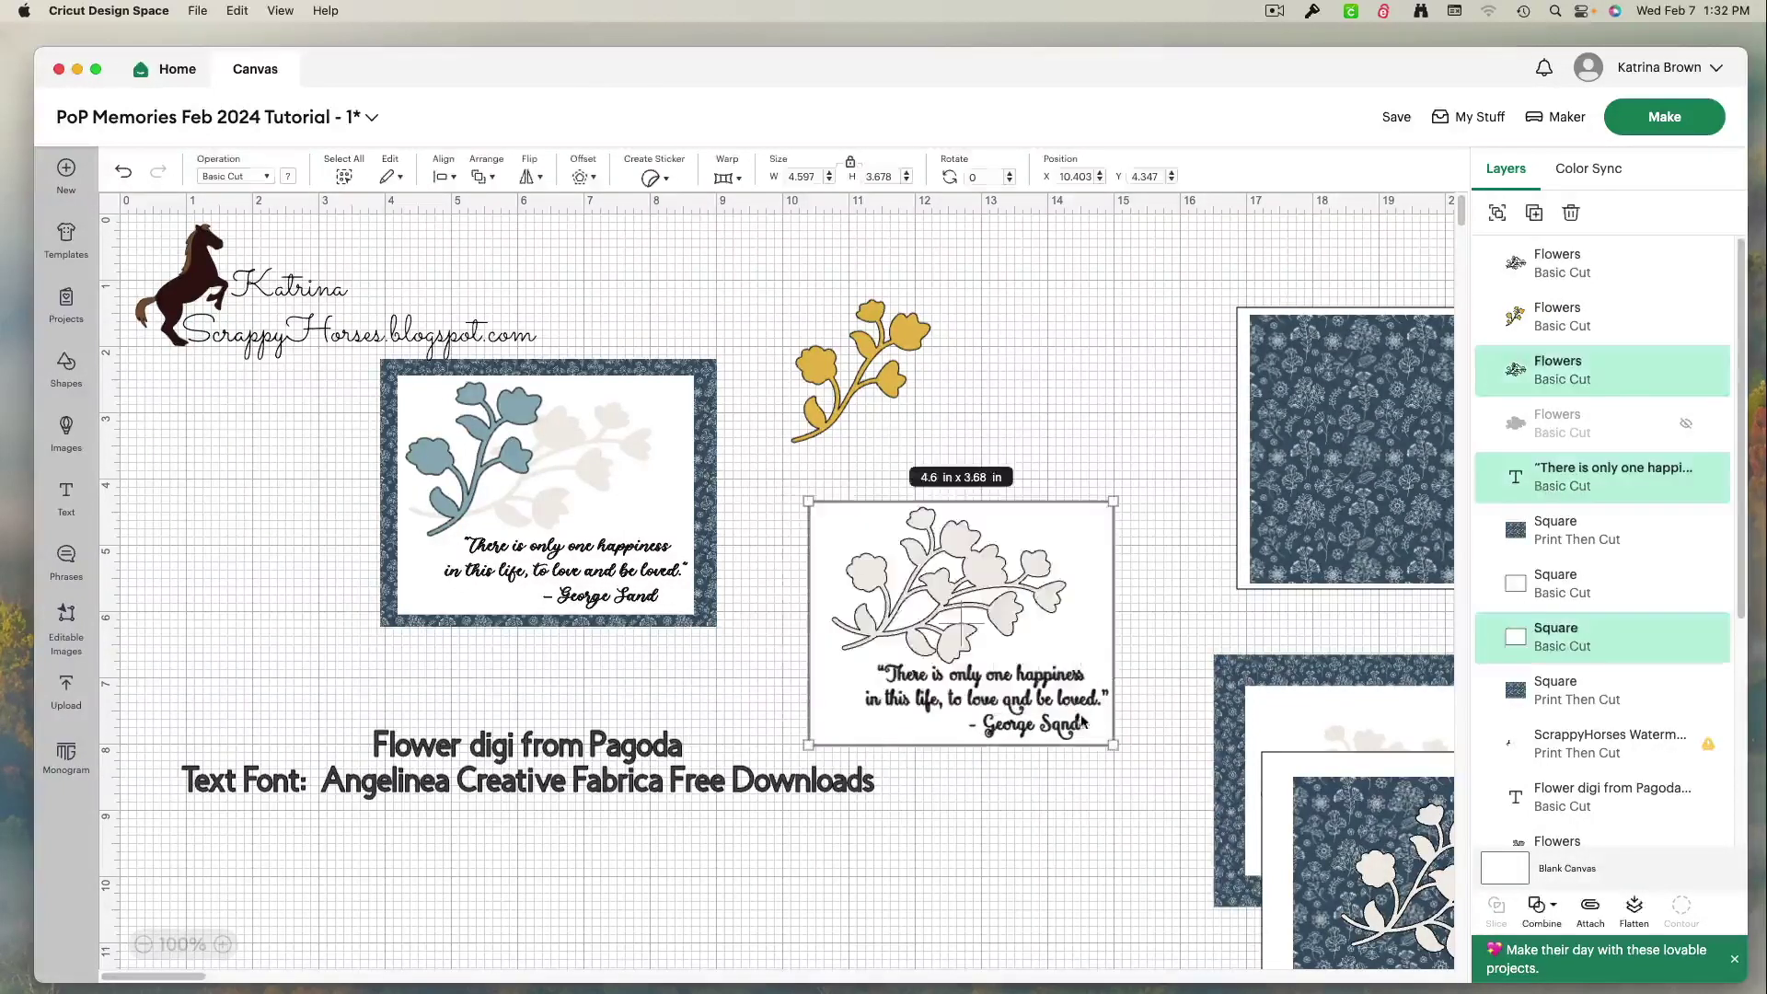
pyautogui.click(1634, 925)
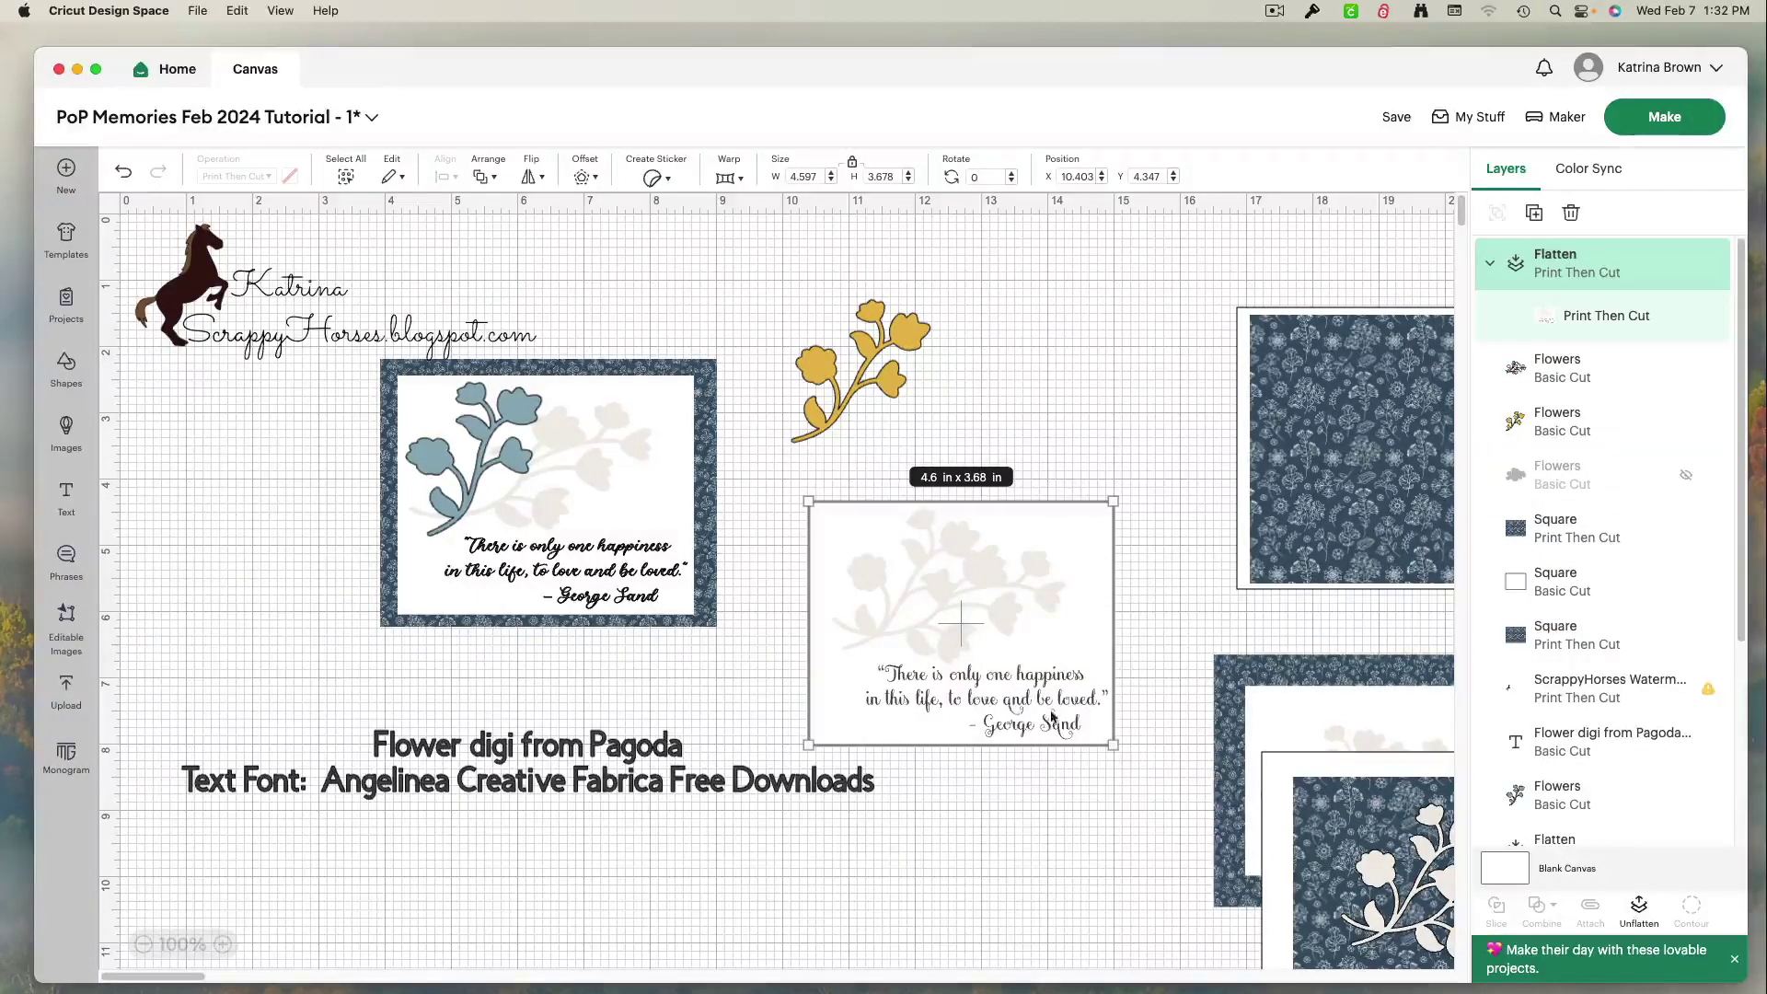
pyautogui.click(1639, 911)
# Change the quote's print color to black
pyautogui.click(1012, 803)
pyautogui.click(1029, 697)
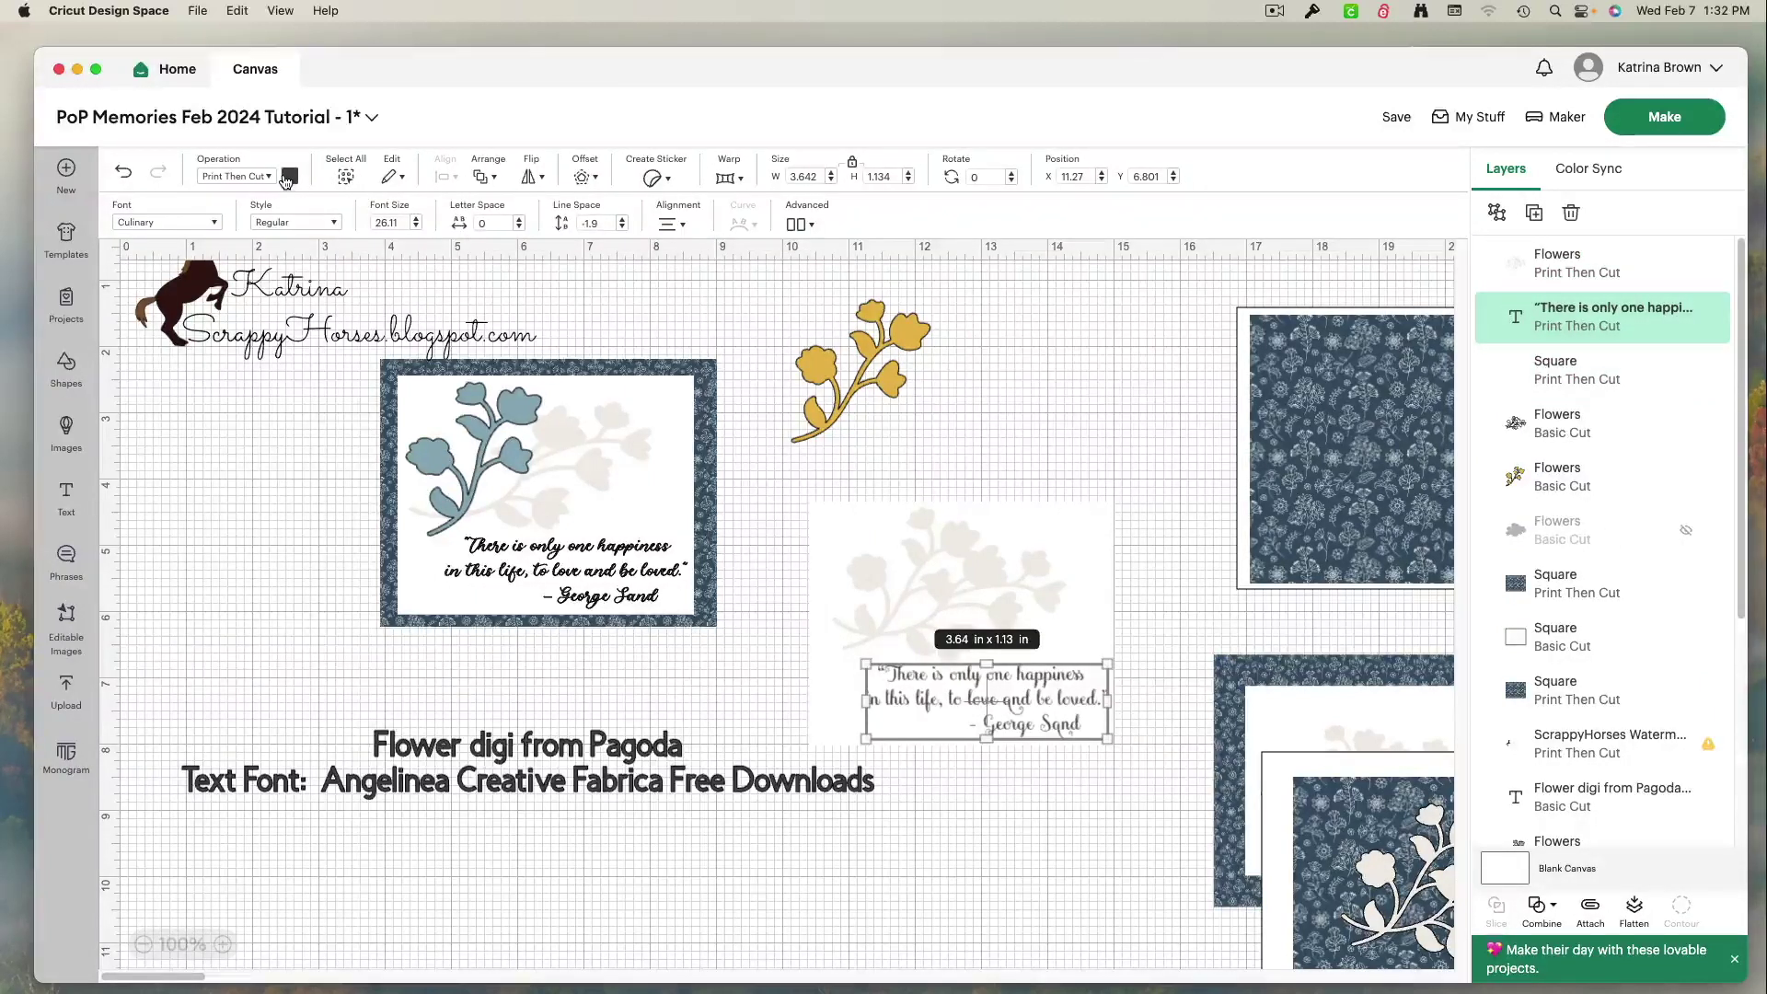
pyautogui.click(288, 176)
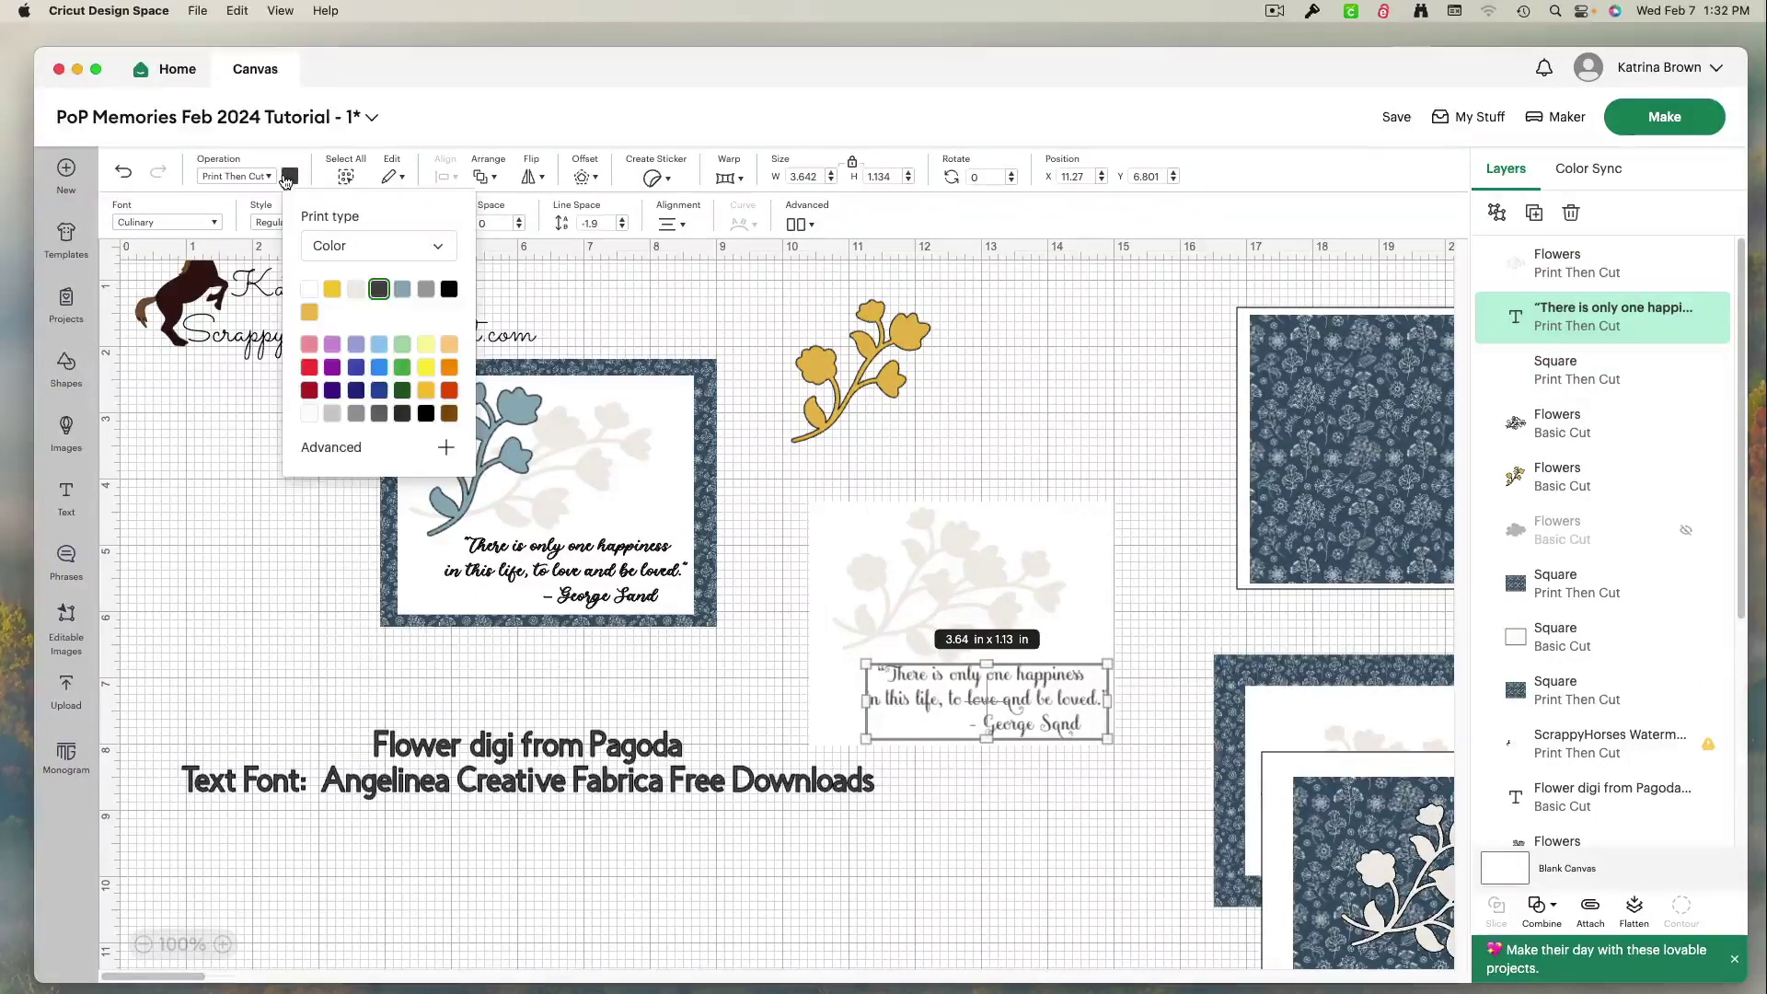
pyautogui.click(426, 416)
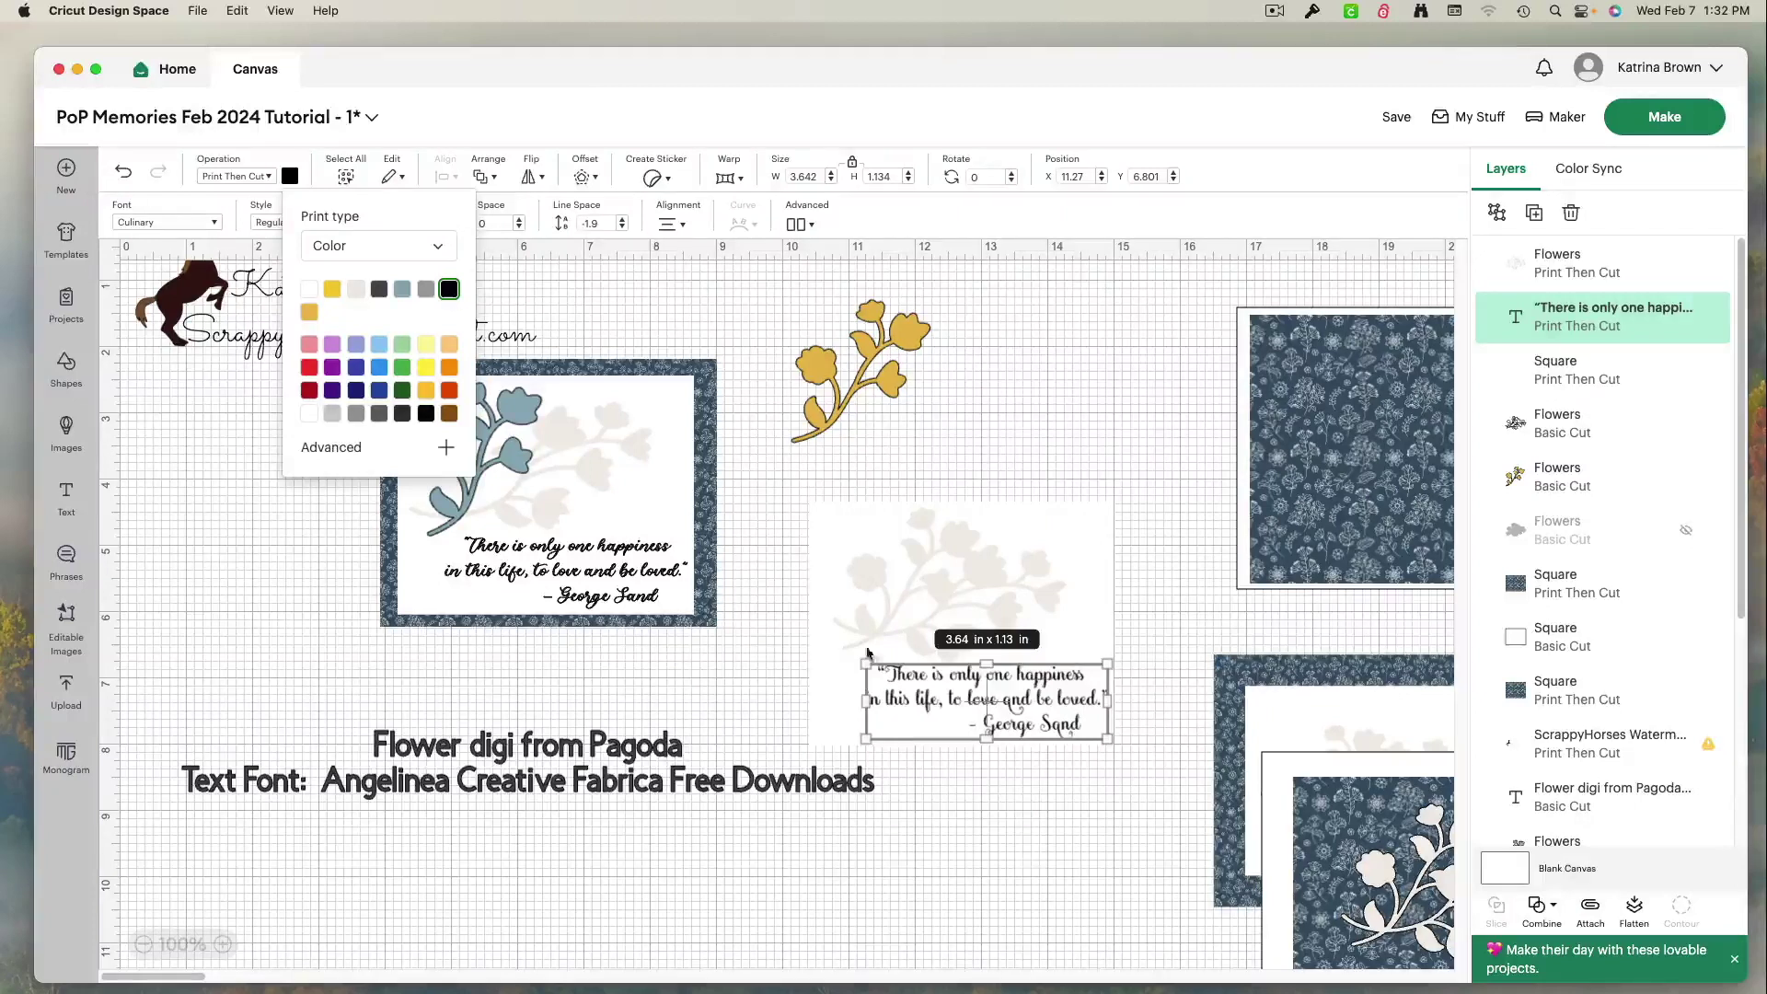
# Flatten the white panel, light grey flowers and black quote into a single Print Then Cut image
pyautogui.click(1073, 847)
pyautogui.moveTo(1129, 787); pyautogui.dragTo(800, 494)
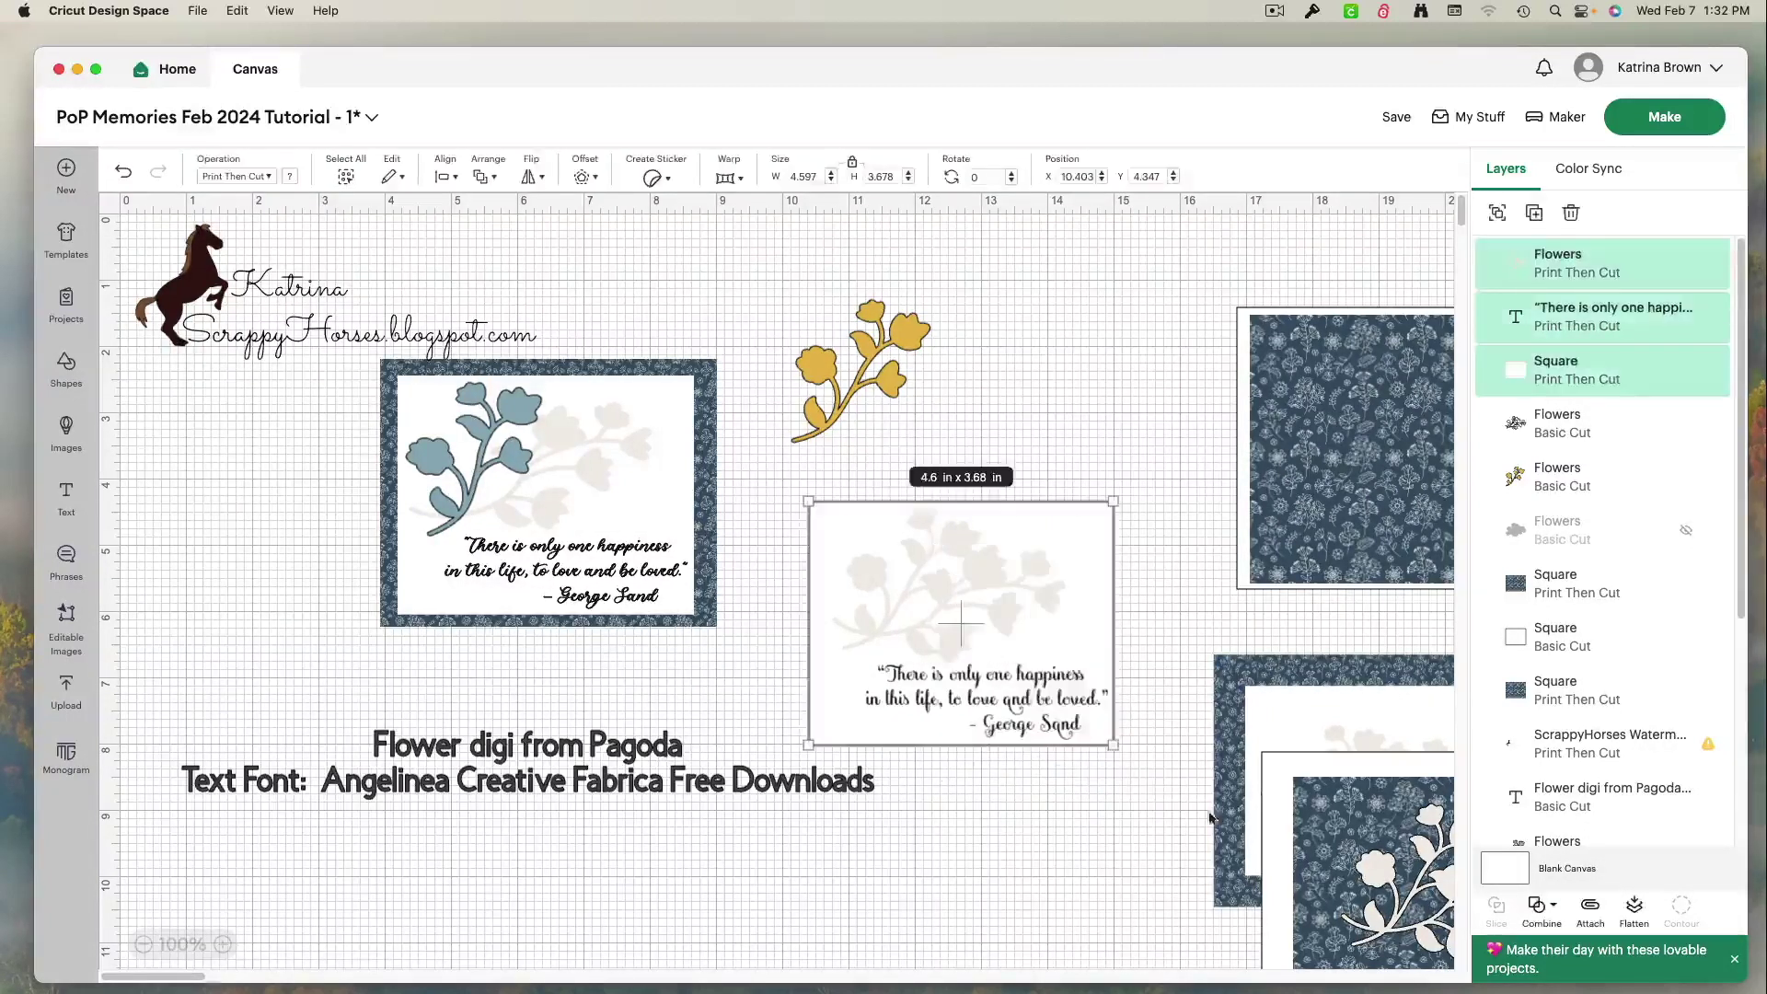
pyautogui.click(1631, 911)
pyautogui.click(990, 831)
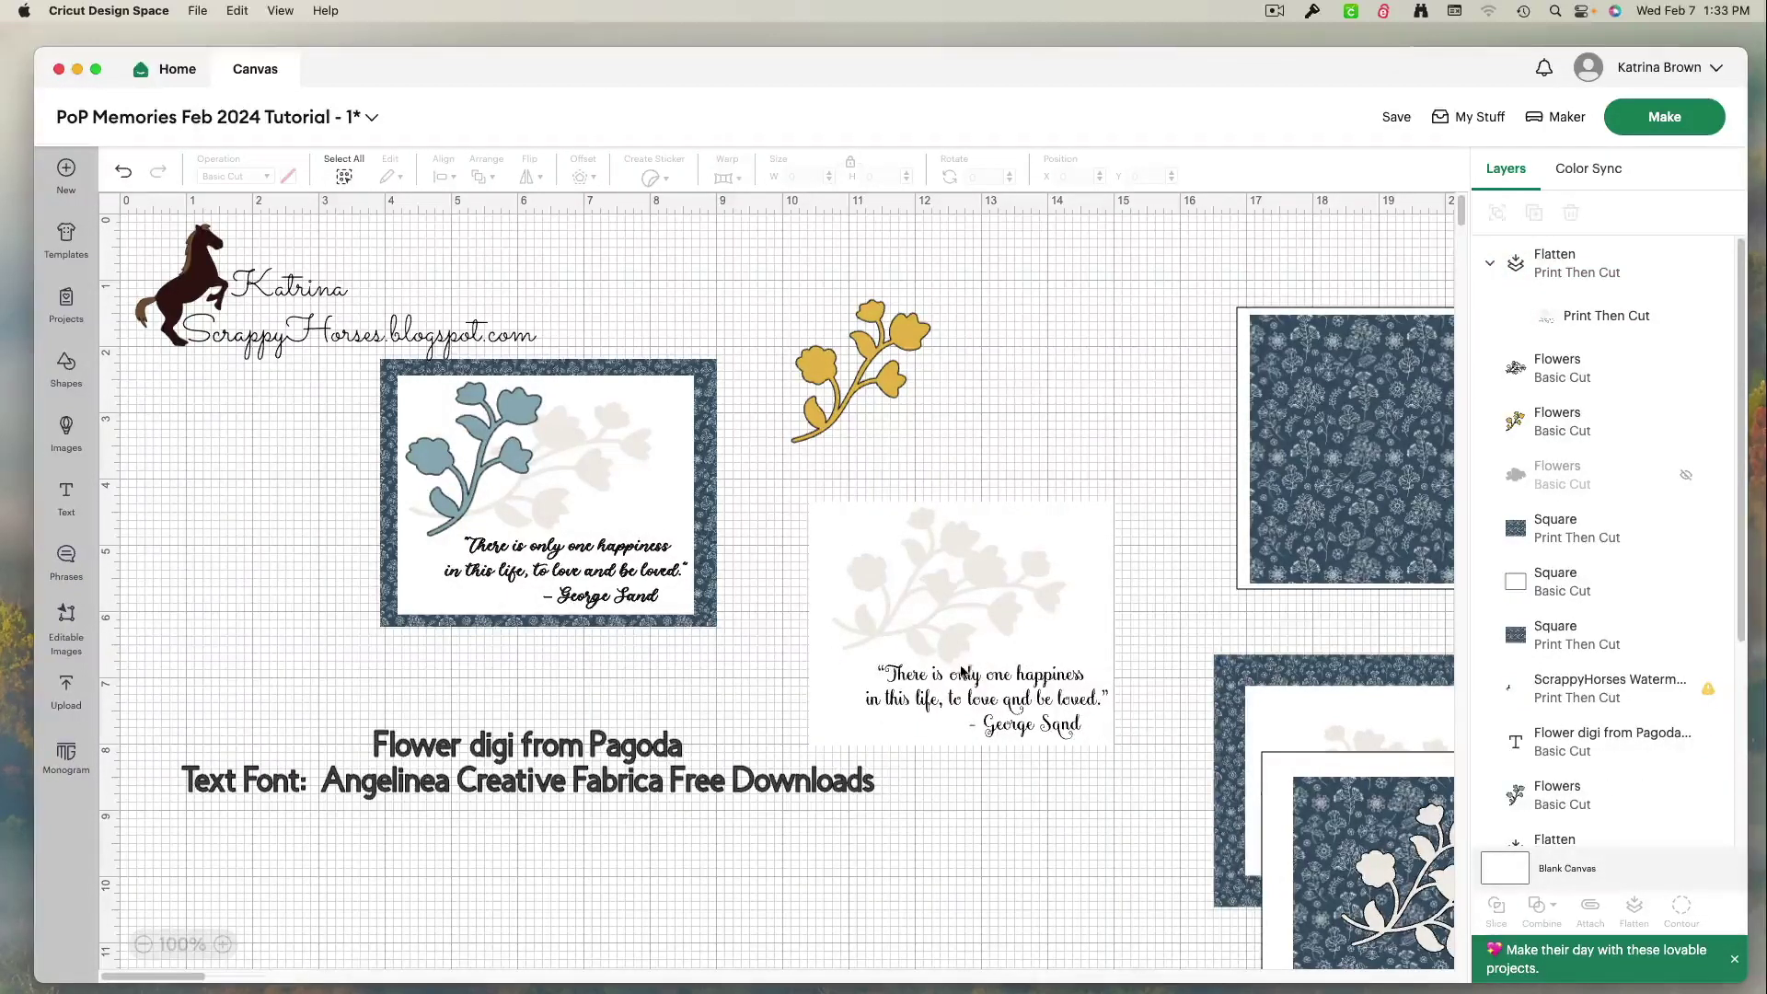
# Nudge the sample card's flattened panel up slightly and move the new flattened panel up the canvas by about 1 in
pyautogui.moveTo(603, 479)
pyautogui.mouseDown()
pyautogui.moveTo(637, 482)
pyautogui.moveTo(602, 477)
pyautogui.mouseUp()
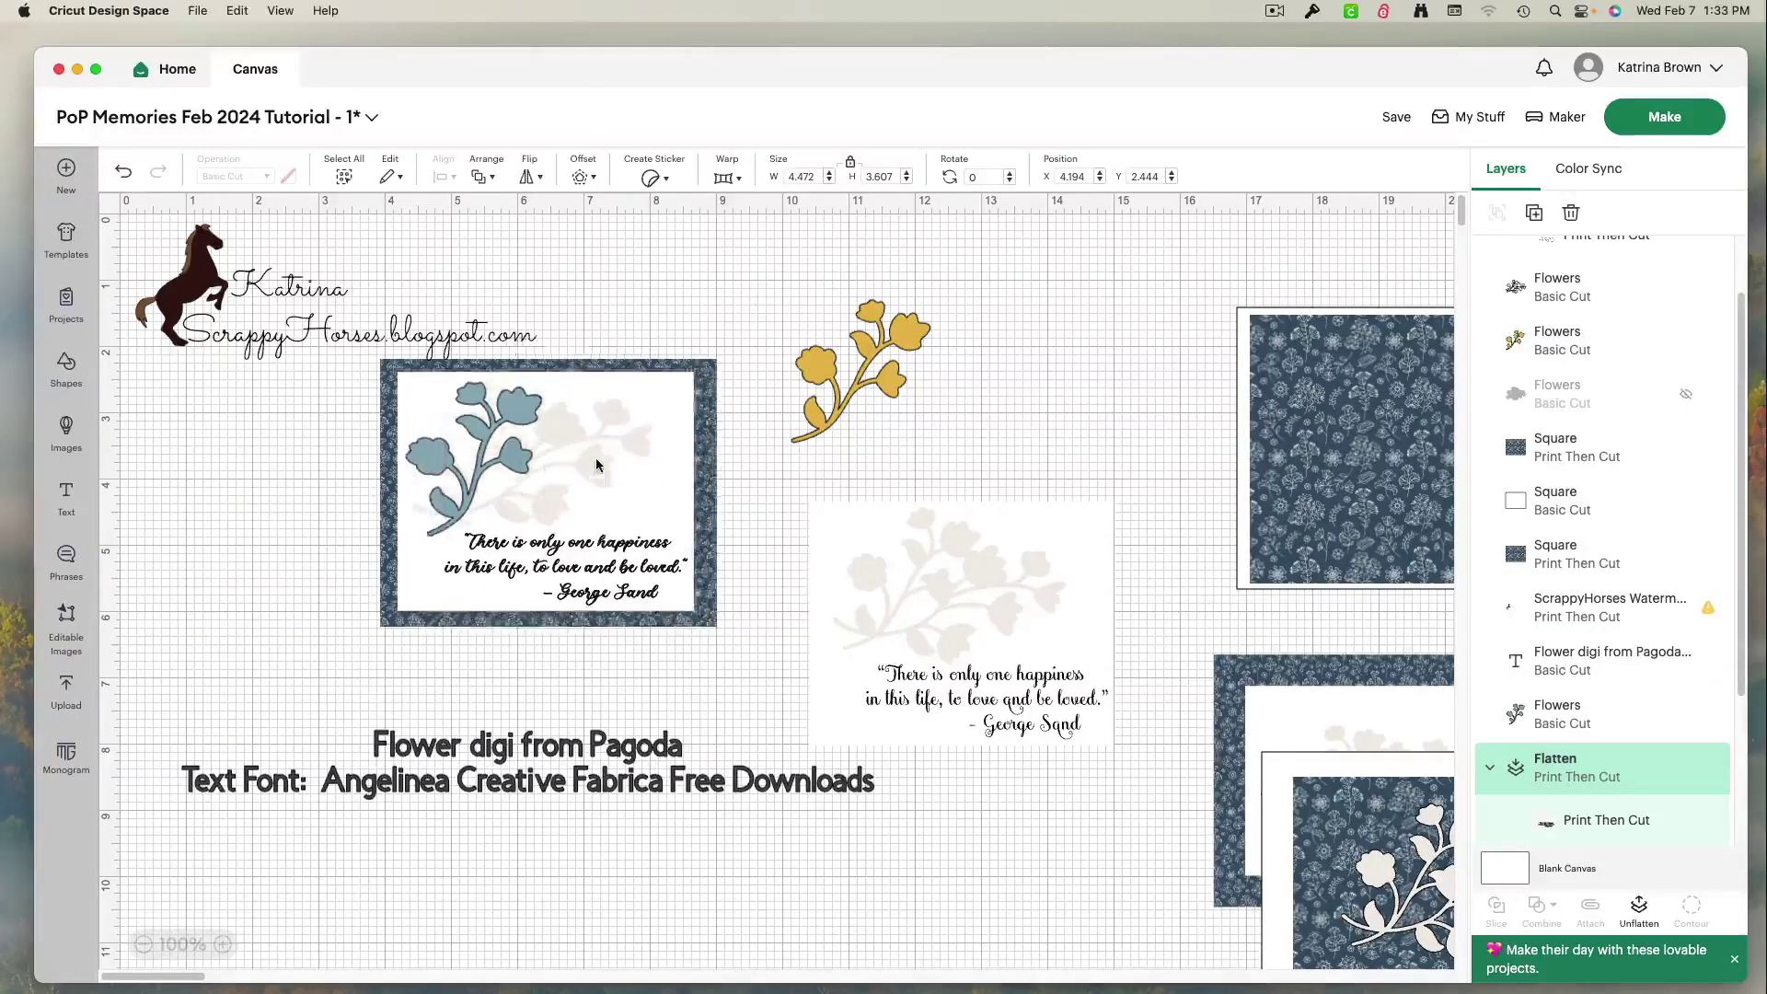
pyautogui.click(922, 635)
pyautogui.moveTo(922, 635); pyautogui.dragTo(913, 568)
# Bring the gold flower to the front and place it over the printed grey flowers at about X 10.88, Y 3.41
pyautogui.click(898, 353)
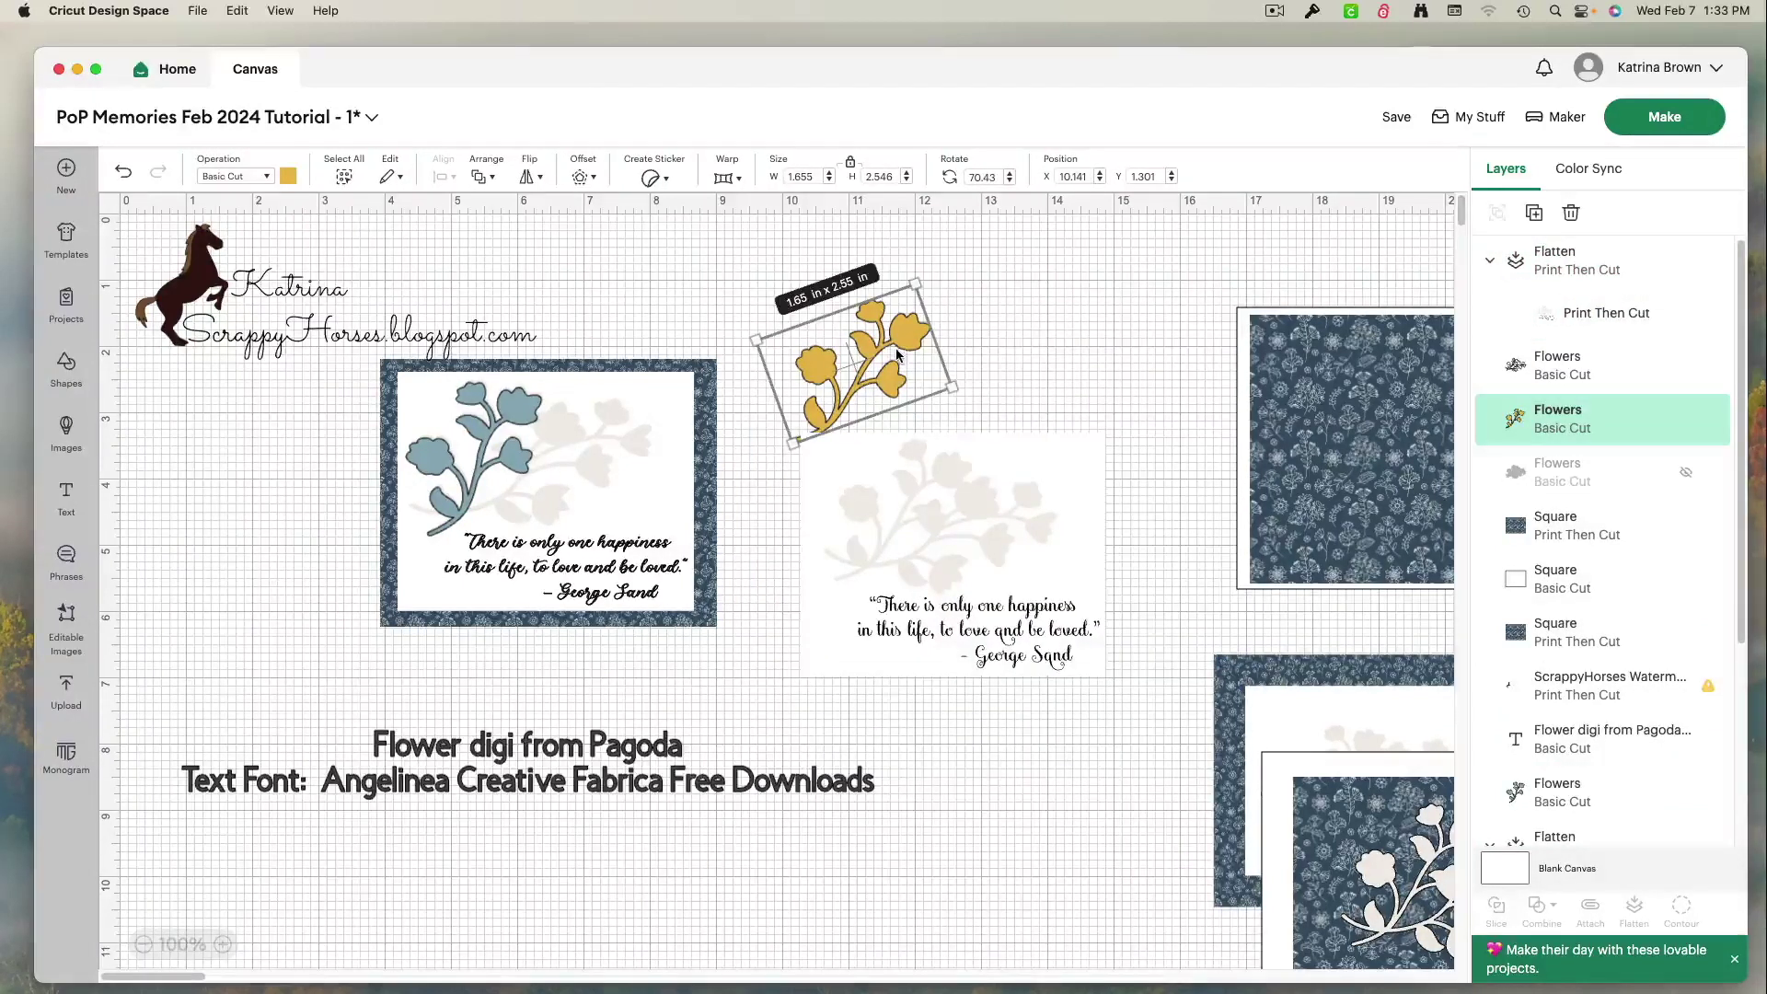
pyautogui.rightClick(897, 353)
pyautogui.click(957, 584)
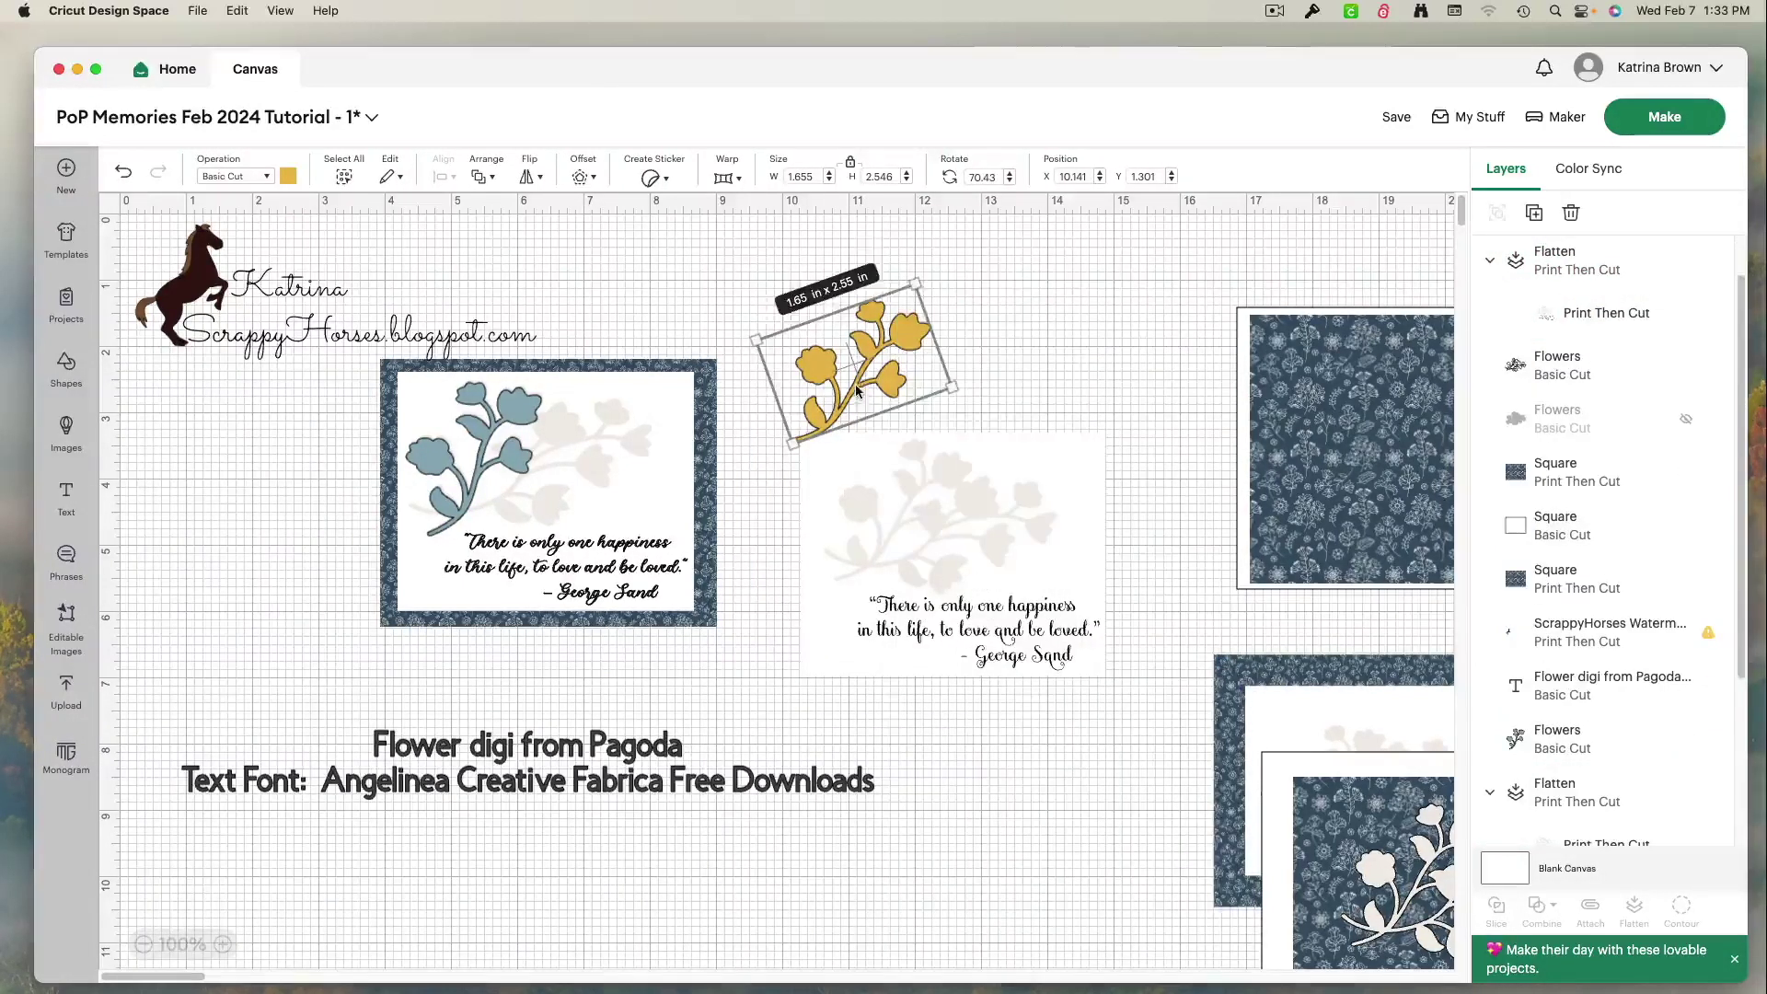
pyautogui.moveTo(856, 390); pyautogui.dragTo(905, 532)
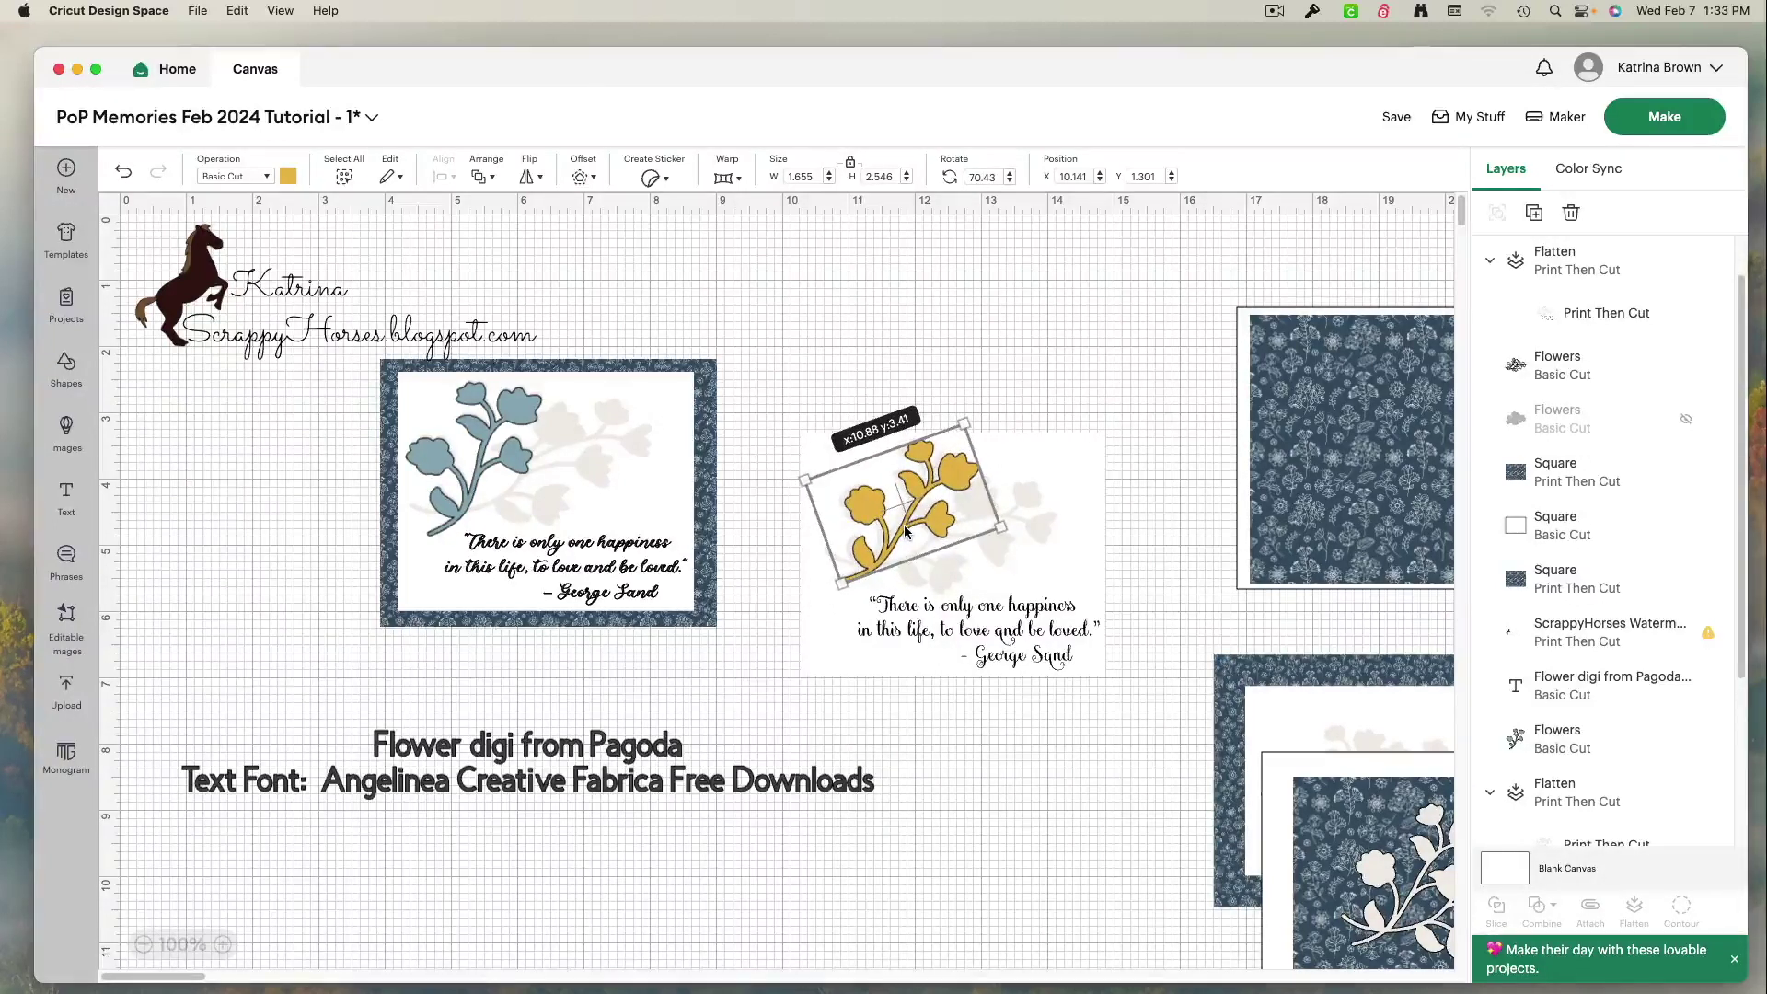
pyautogui.click(1006, 800)
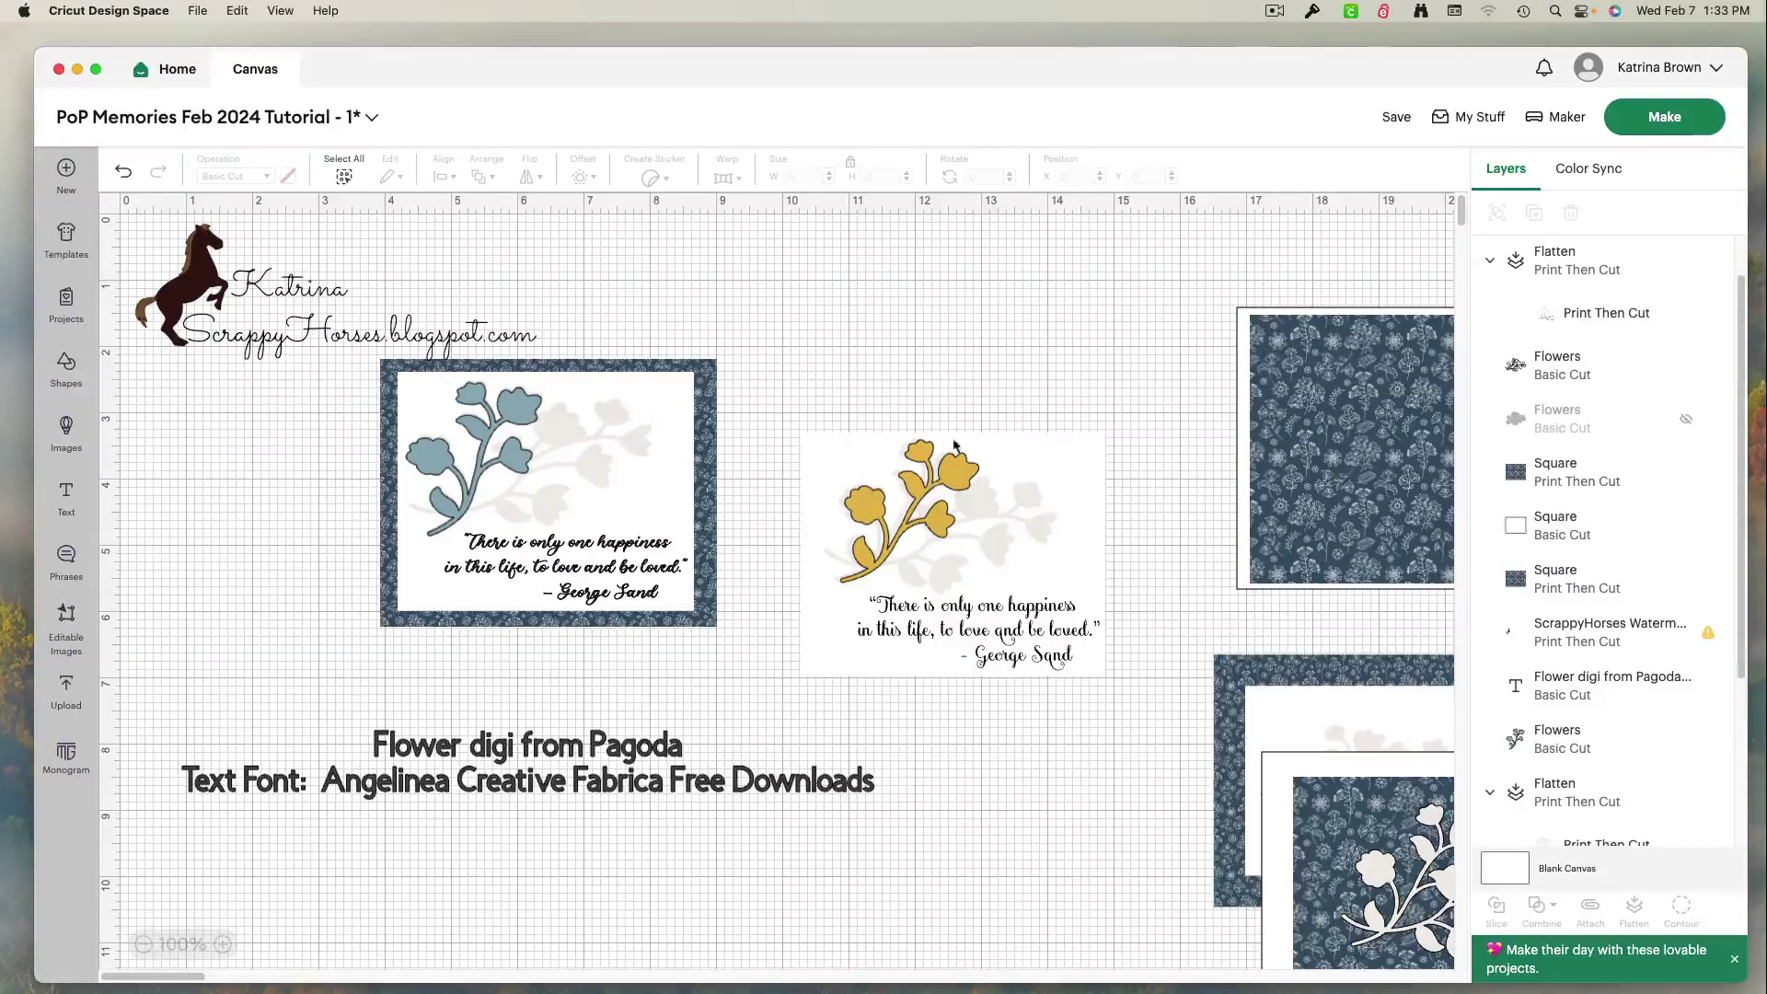
# Assemble the gold flower and quote panel, patterned mat and 5.5 x 4.25 in base into one card, with the base at about X 10.26, Y 1.08
pyautogui.moveTo(823, 372); pyautogui.dragTo(1435, 497)
pyautogui.moveTo(1165, 316); pyautogui.dragTo(943, 490)
pyautogui.click(1259, 540)
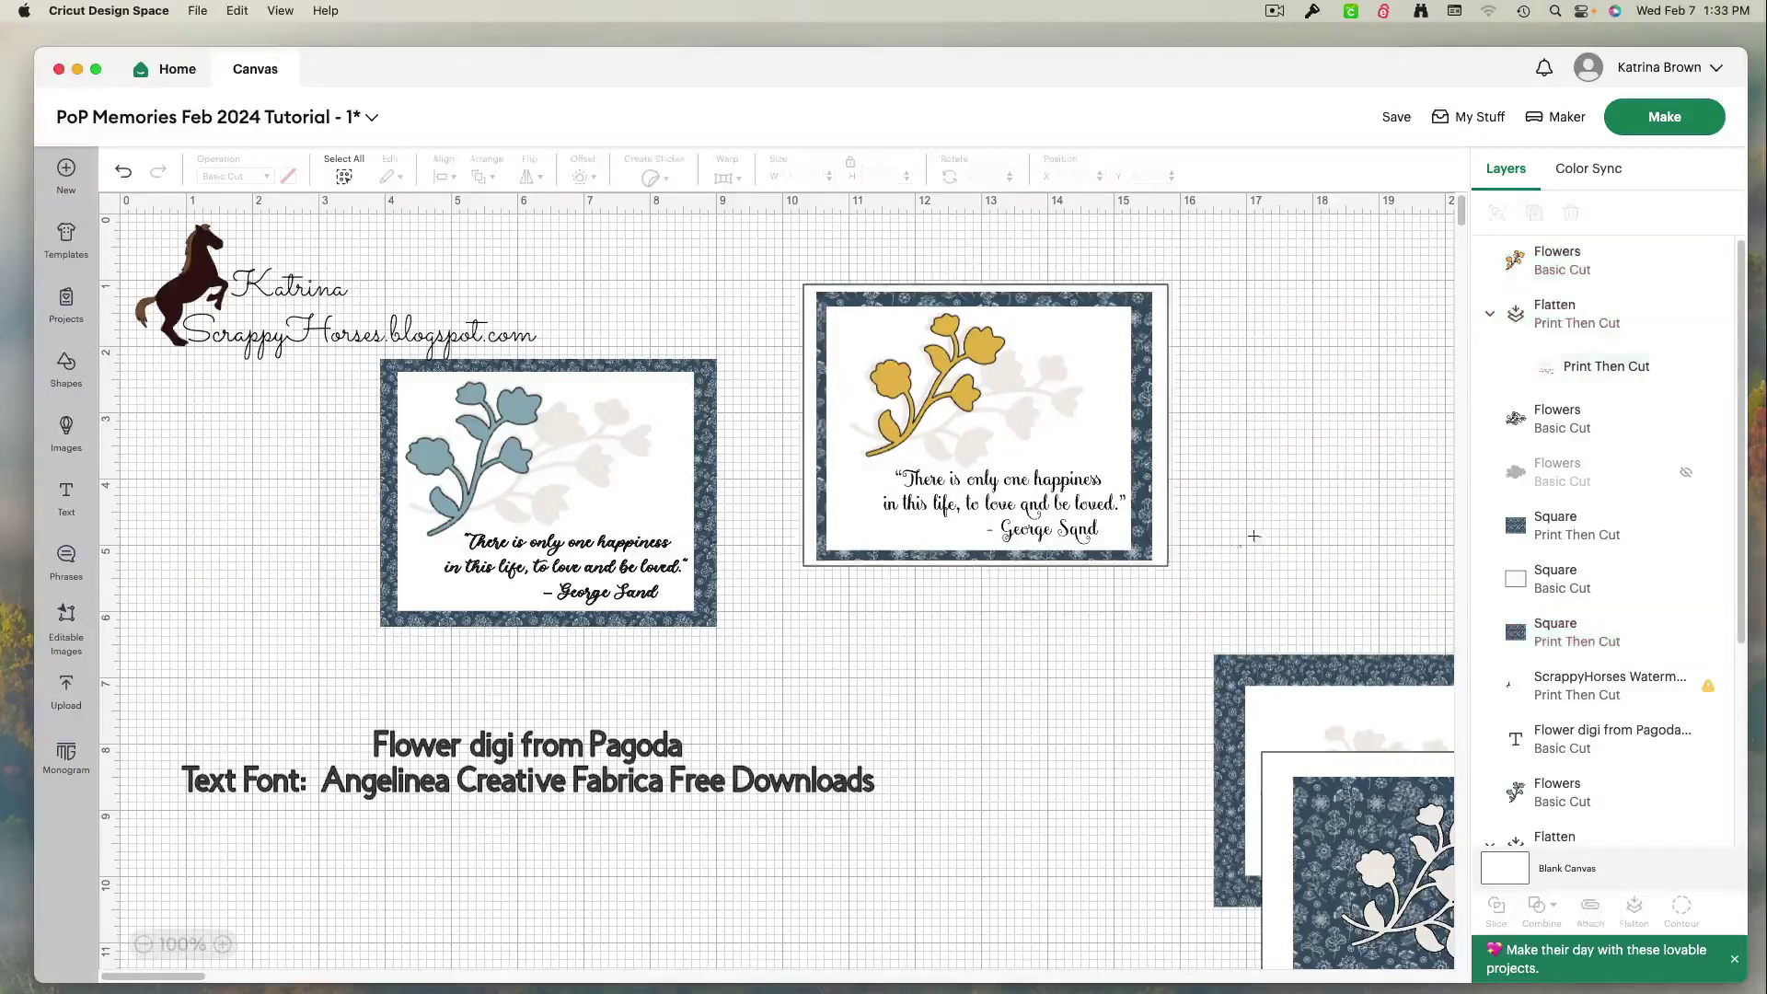
pyautogui.click(1162, 557)
pyautogui.moveTo(939, 516); pyautogui.dragTo(934, 517)
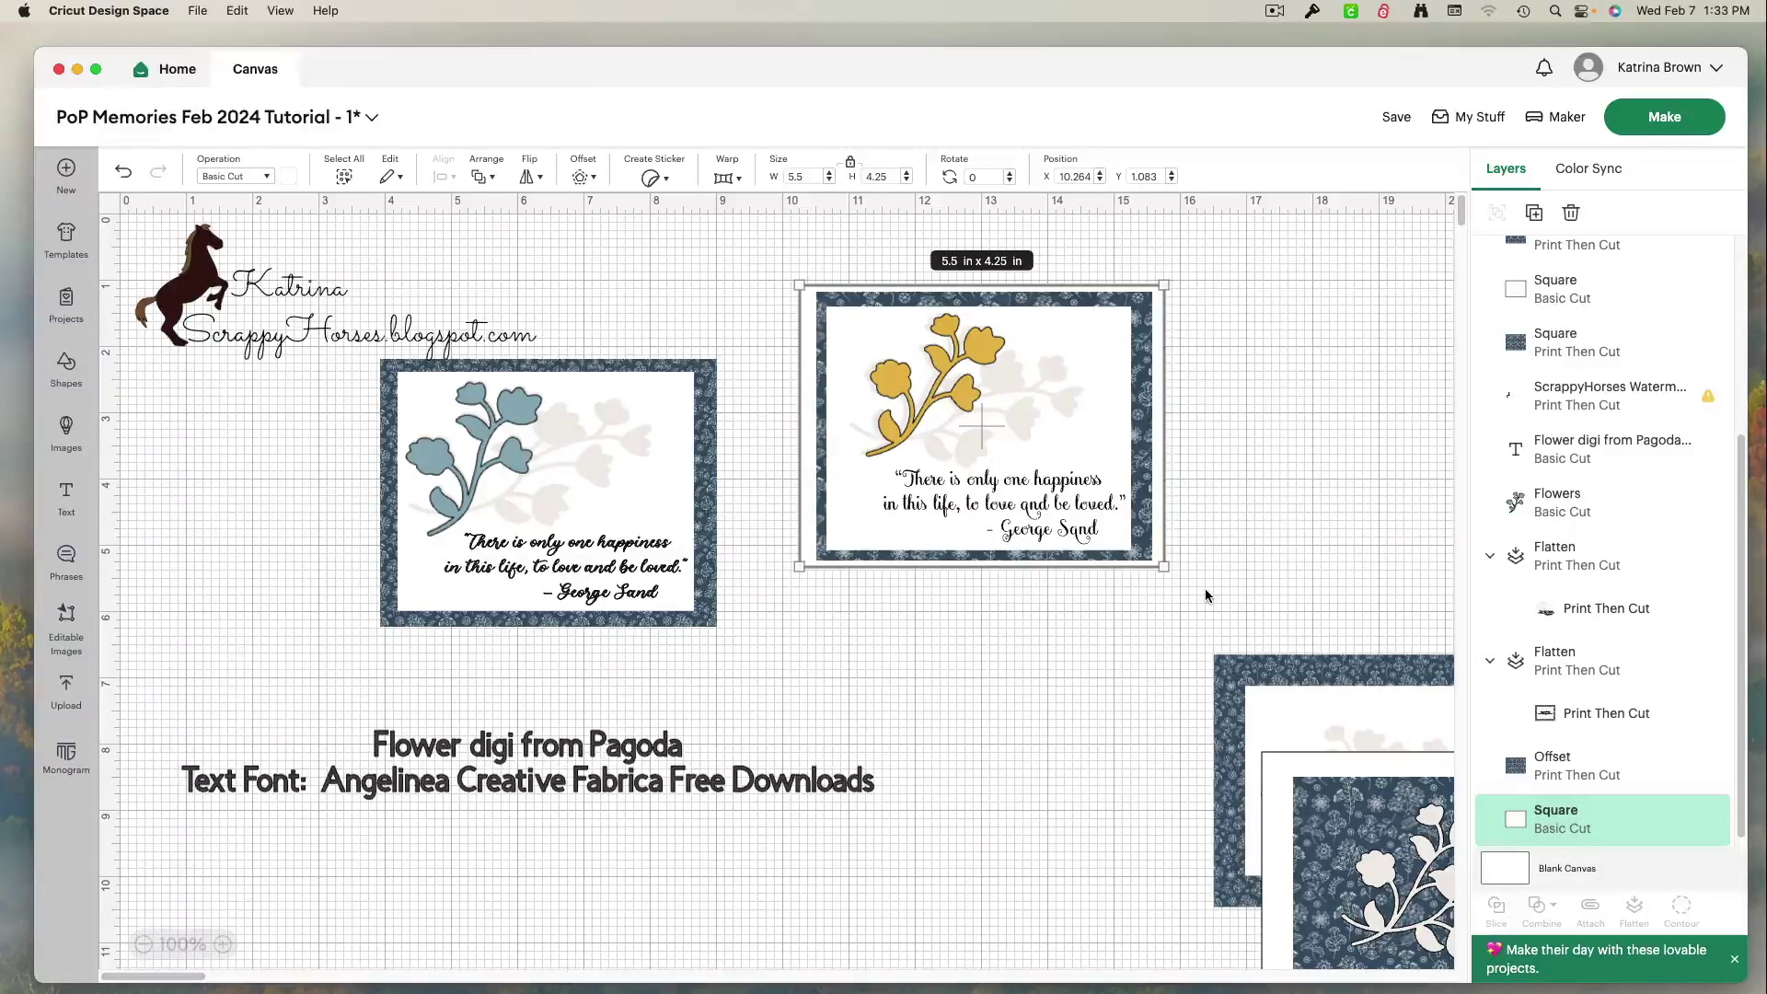
# Move the assembled card aside and place the framed sample verse panel next to the sample card front at about X 9.25, Y 0.96
pyautogui.moveTo(1206, 594); pyautogui.dragTo(798, 296)
pyautogui.moveTo(921, 406); pyautogui.dragTo(1291, 425)
pyautogui.moveTo(1289, 718); pyautogui.dragTo(812, 336)
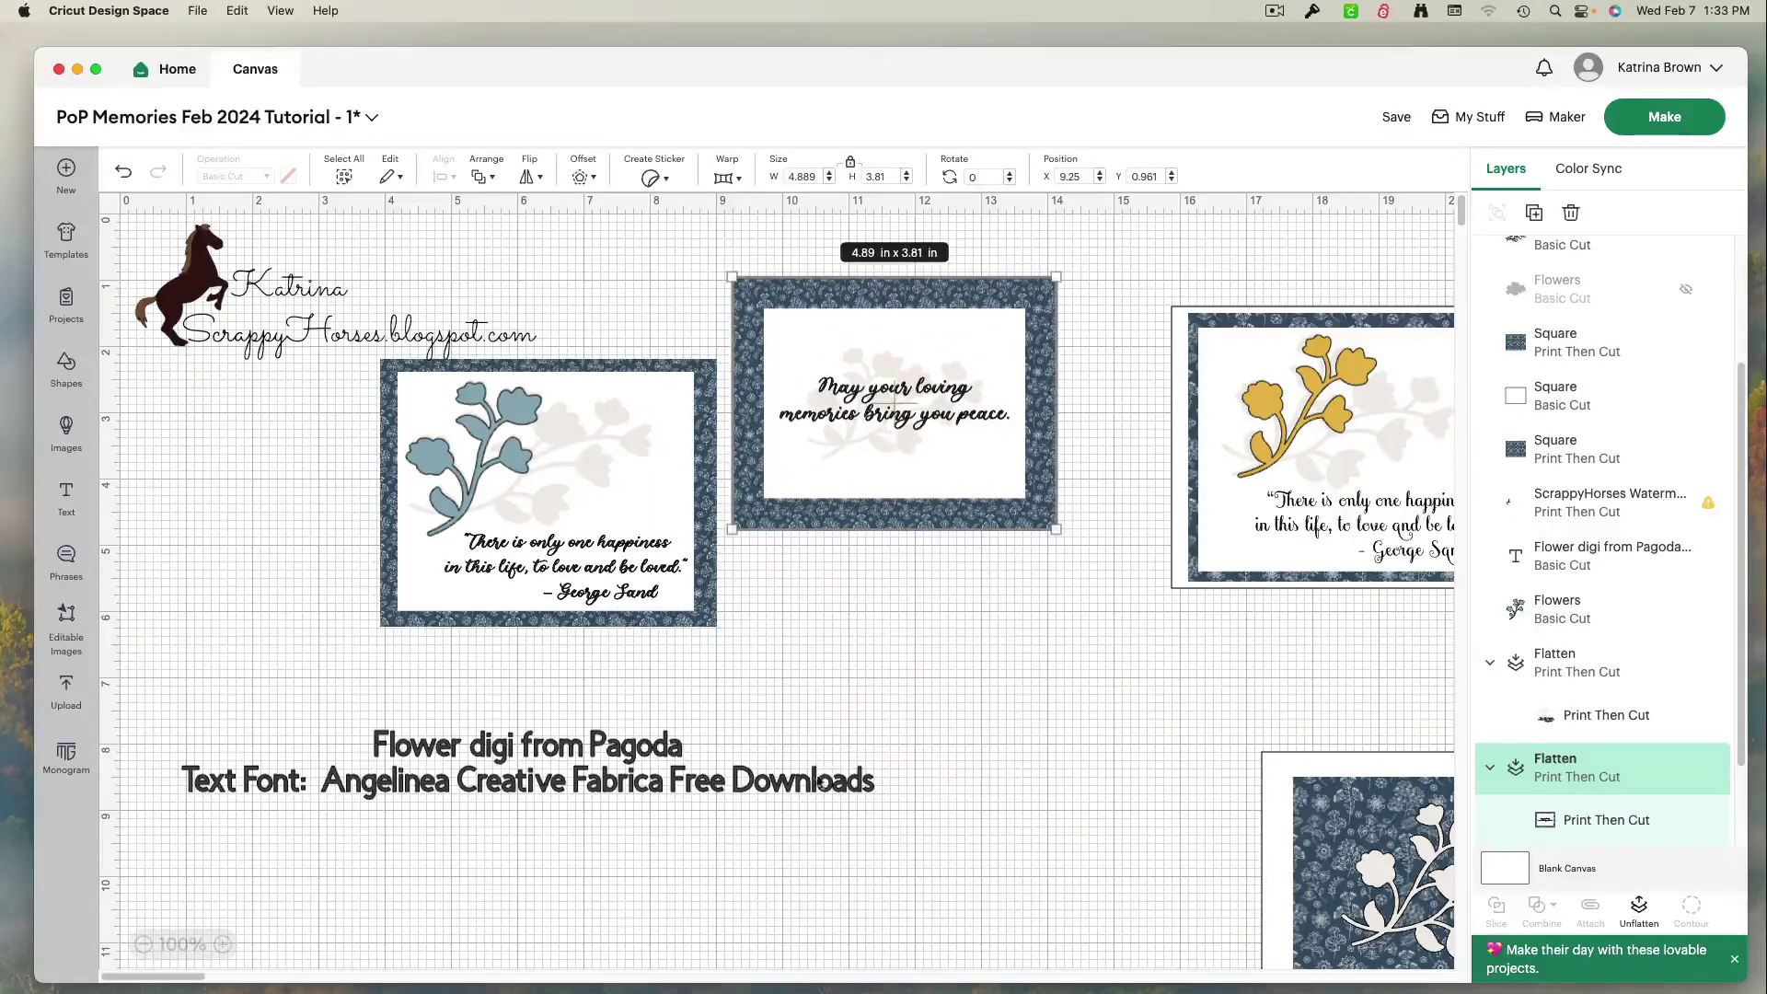
# Send the spare patterned mat behind the 4.6 x 3.68 in white panel and position it around the panel at about X 9.60, Y 5.63
pyautogui.moveTo(1104, 756); pyautogui.dragTo(1192, 908)
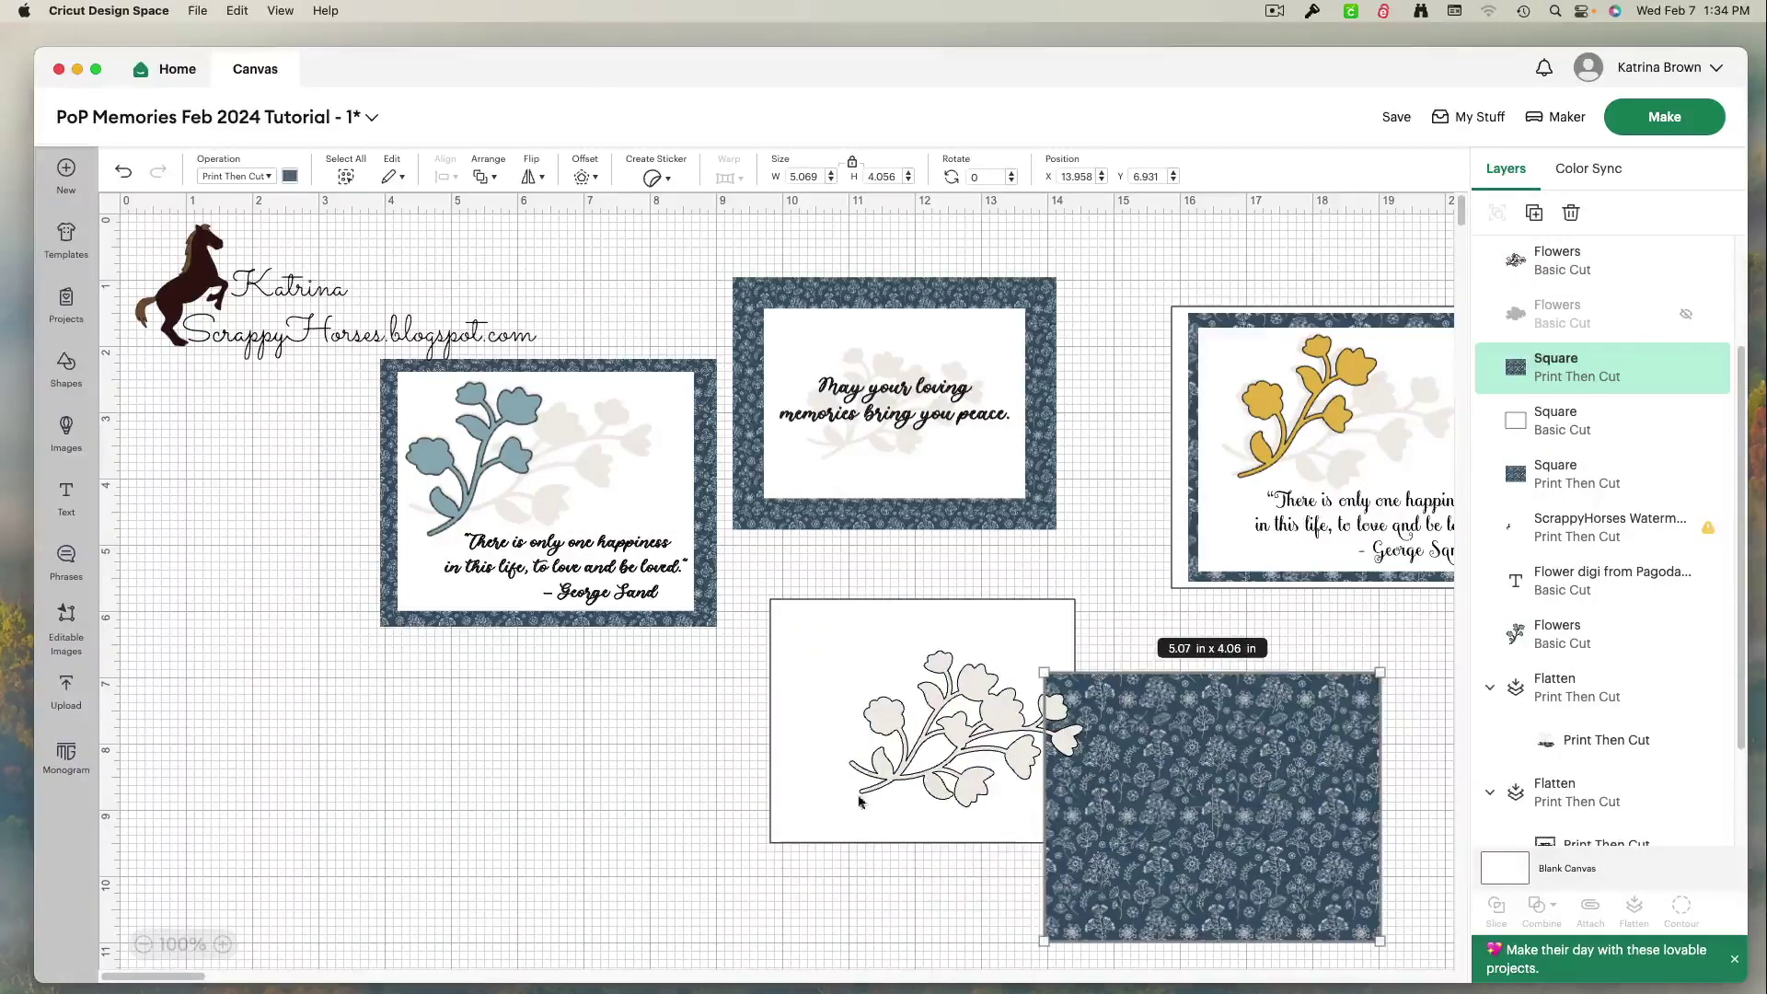
pyautogui.click(828, 652)
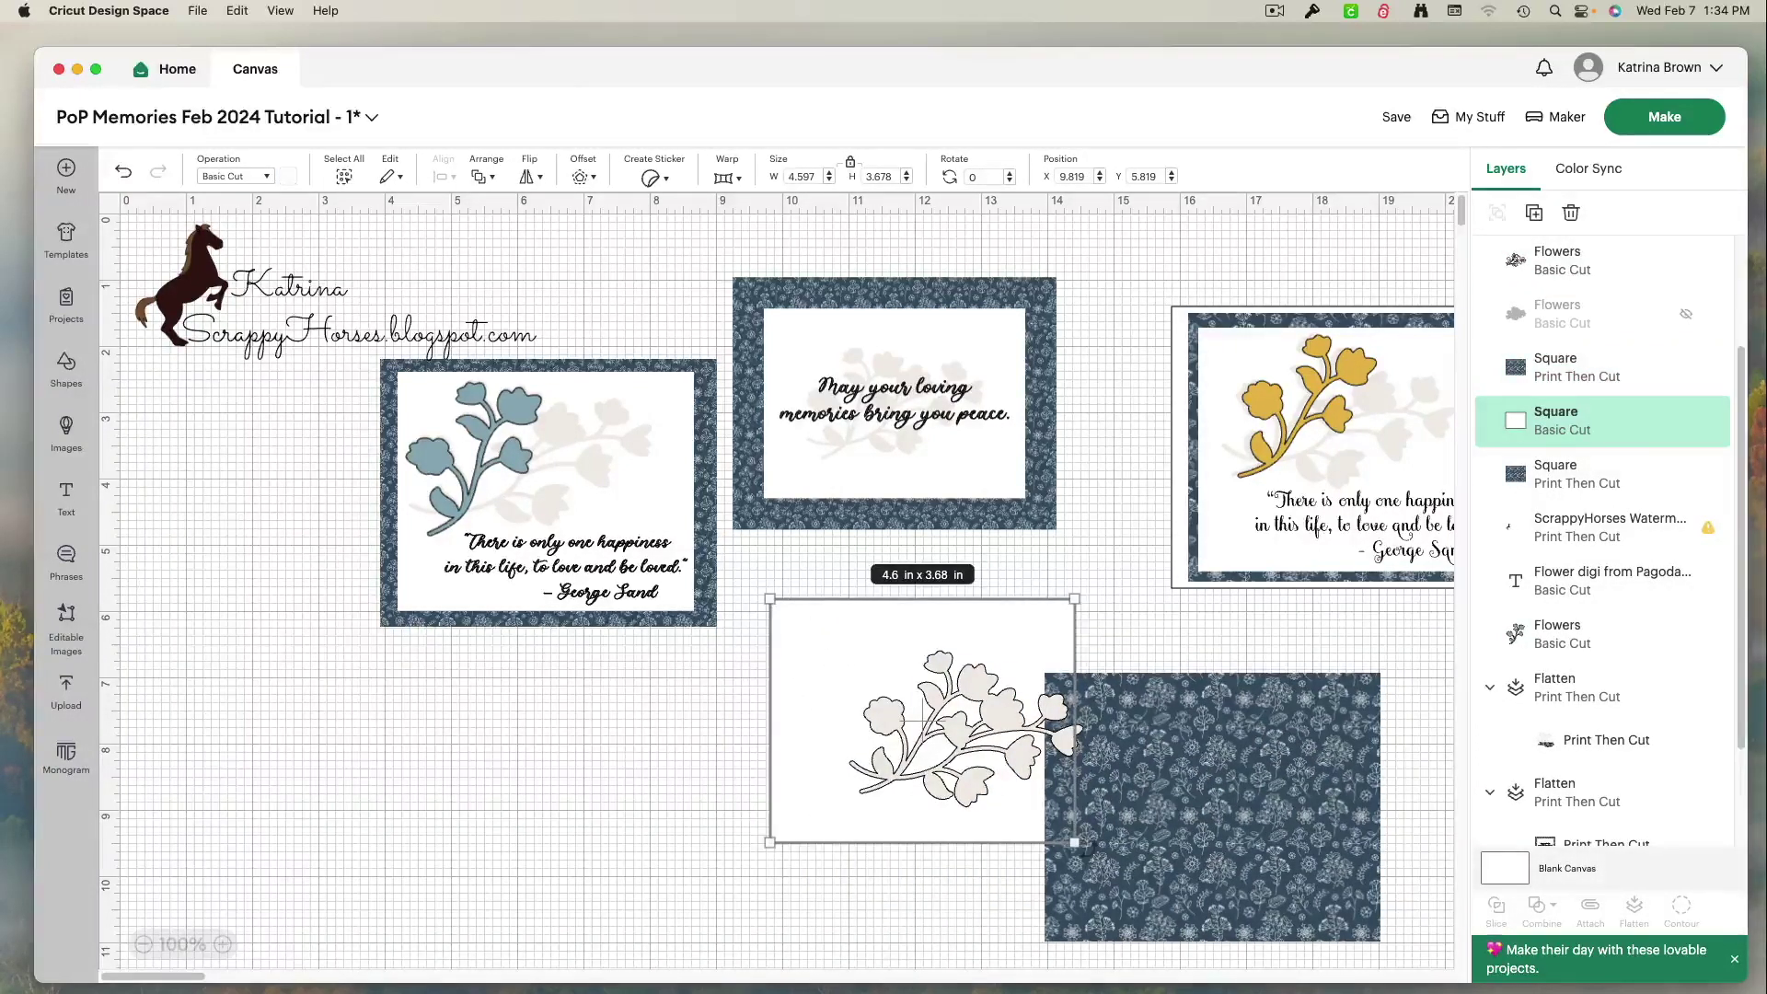
pyautogui.moveTo(1149, 859); pyautogui.dragTo(1137, 855)
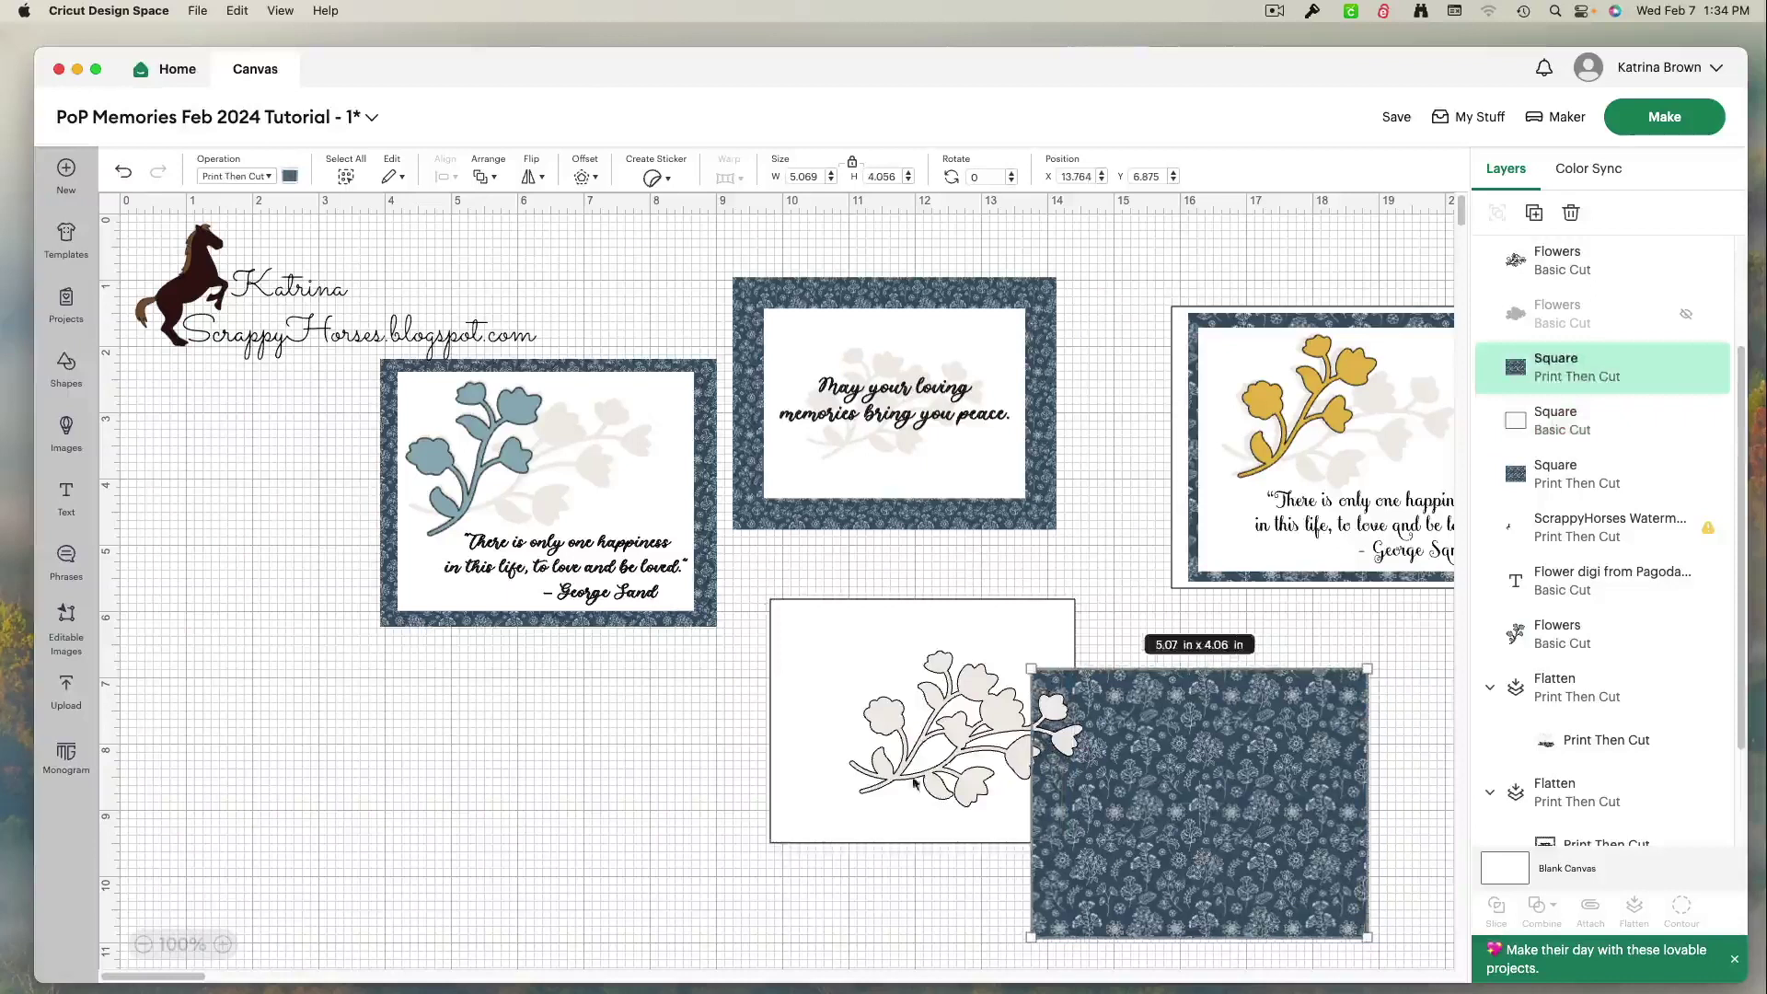
pyautogui.click(829, 736)
pyautogui.rightClick(828, 736)
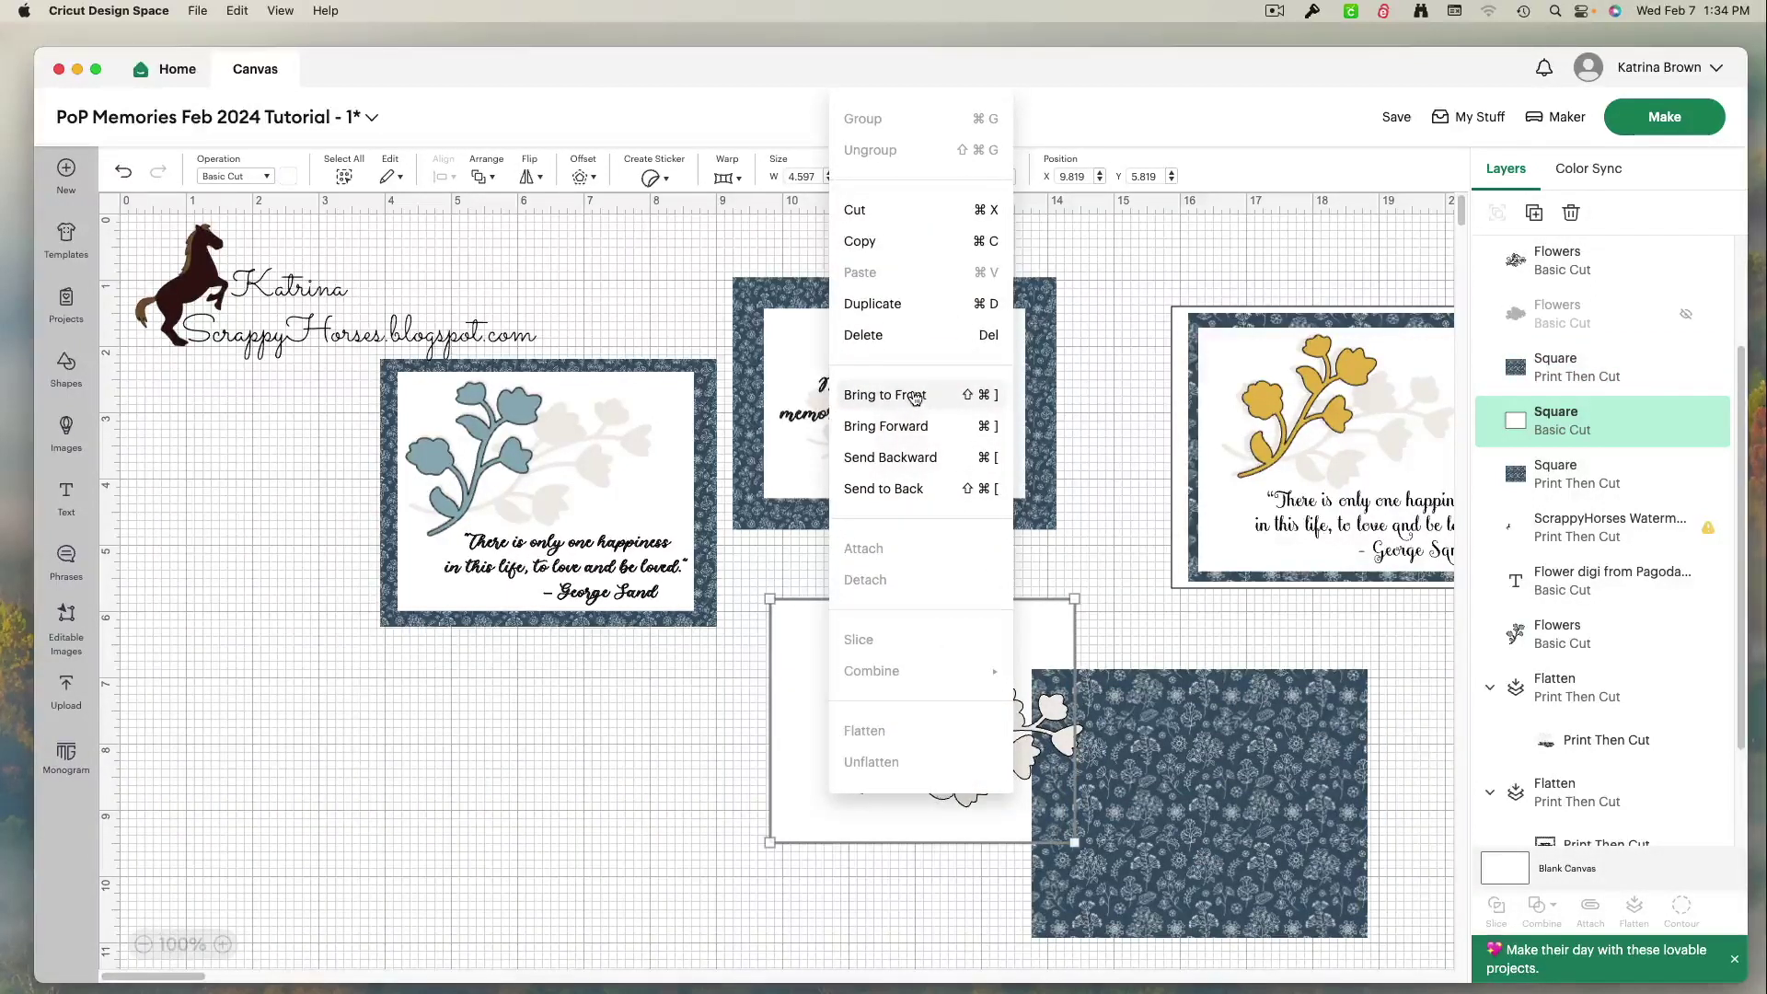
pyautogui.click(1217, 814)
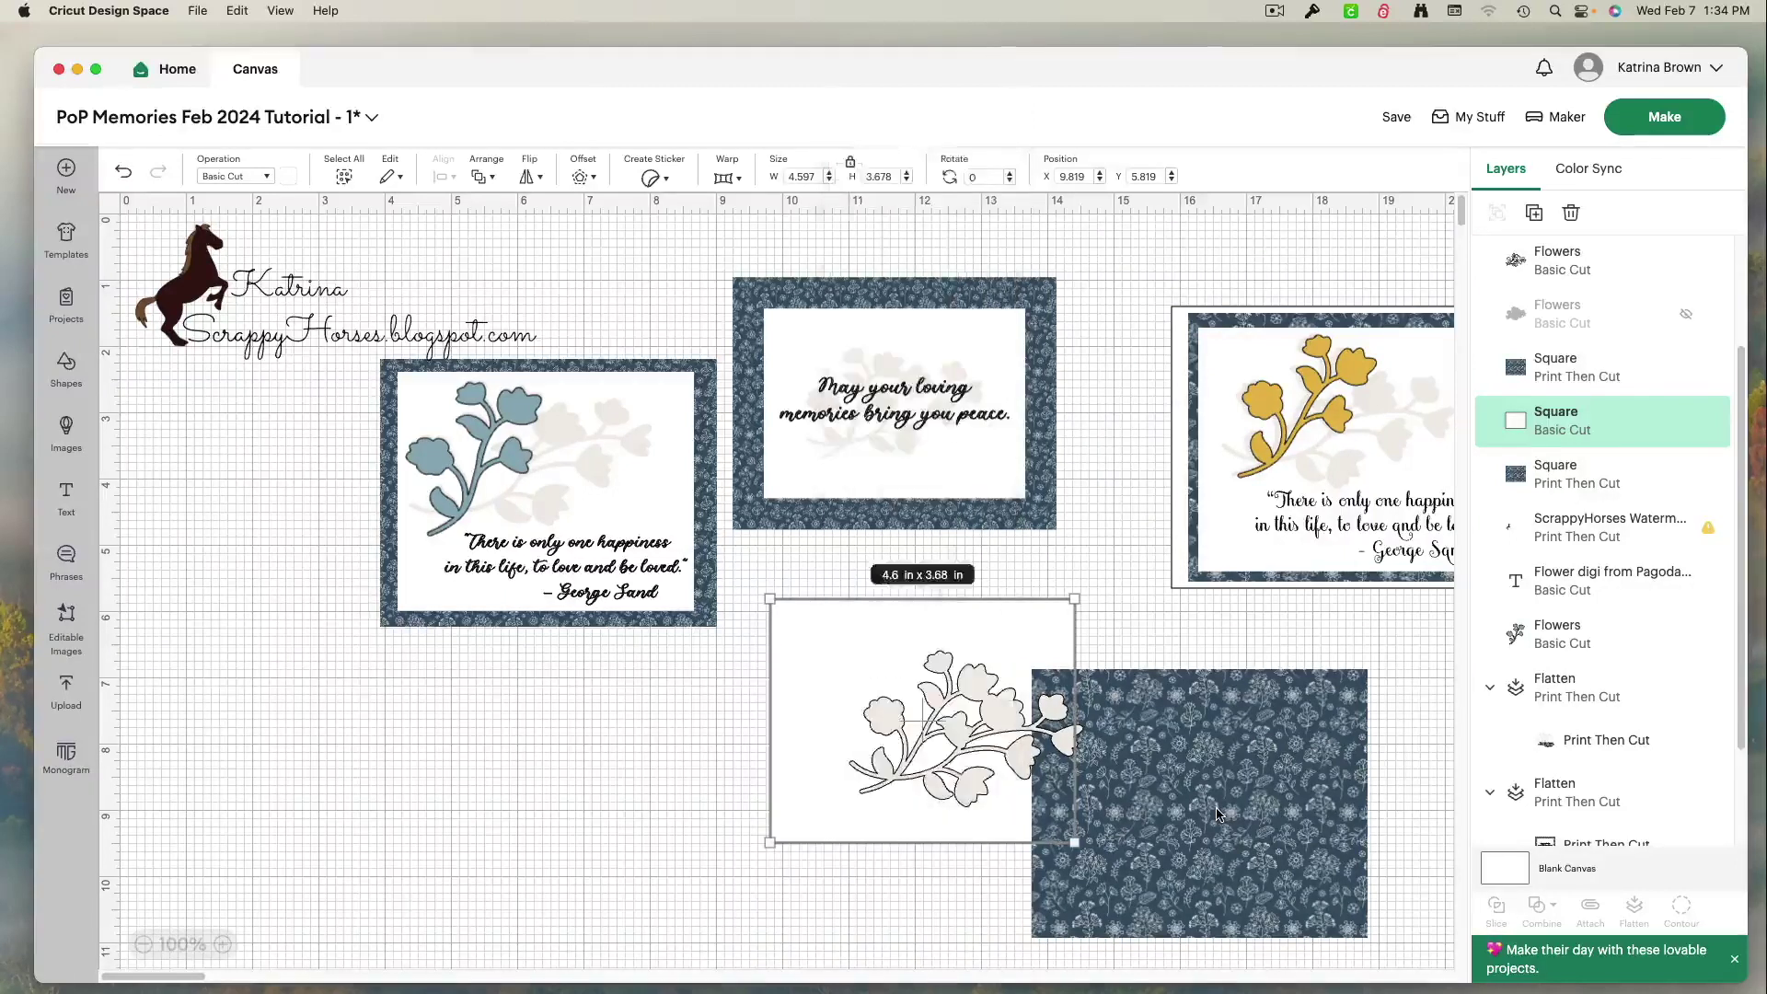
pyautogui.click(1128, 738)
pyautogui.rightClick(1128, 736)
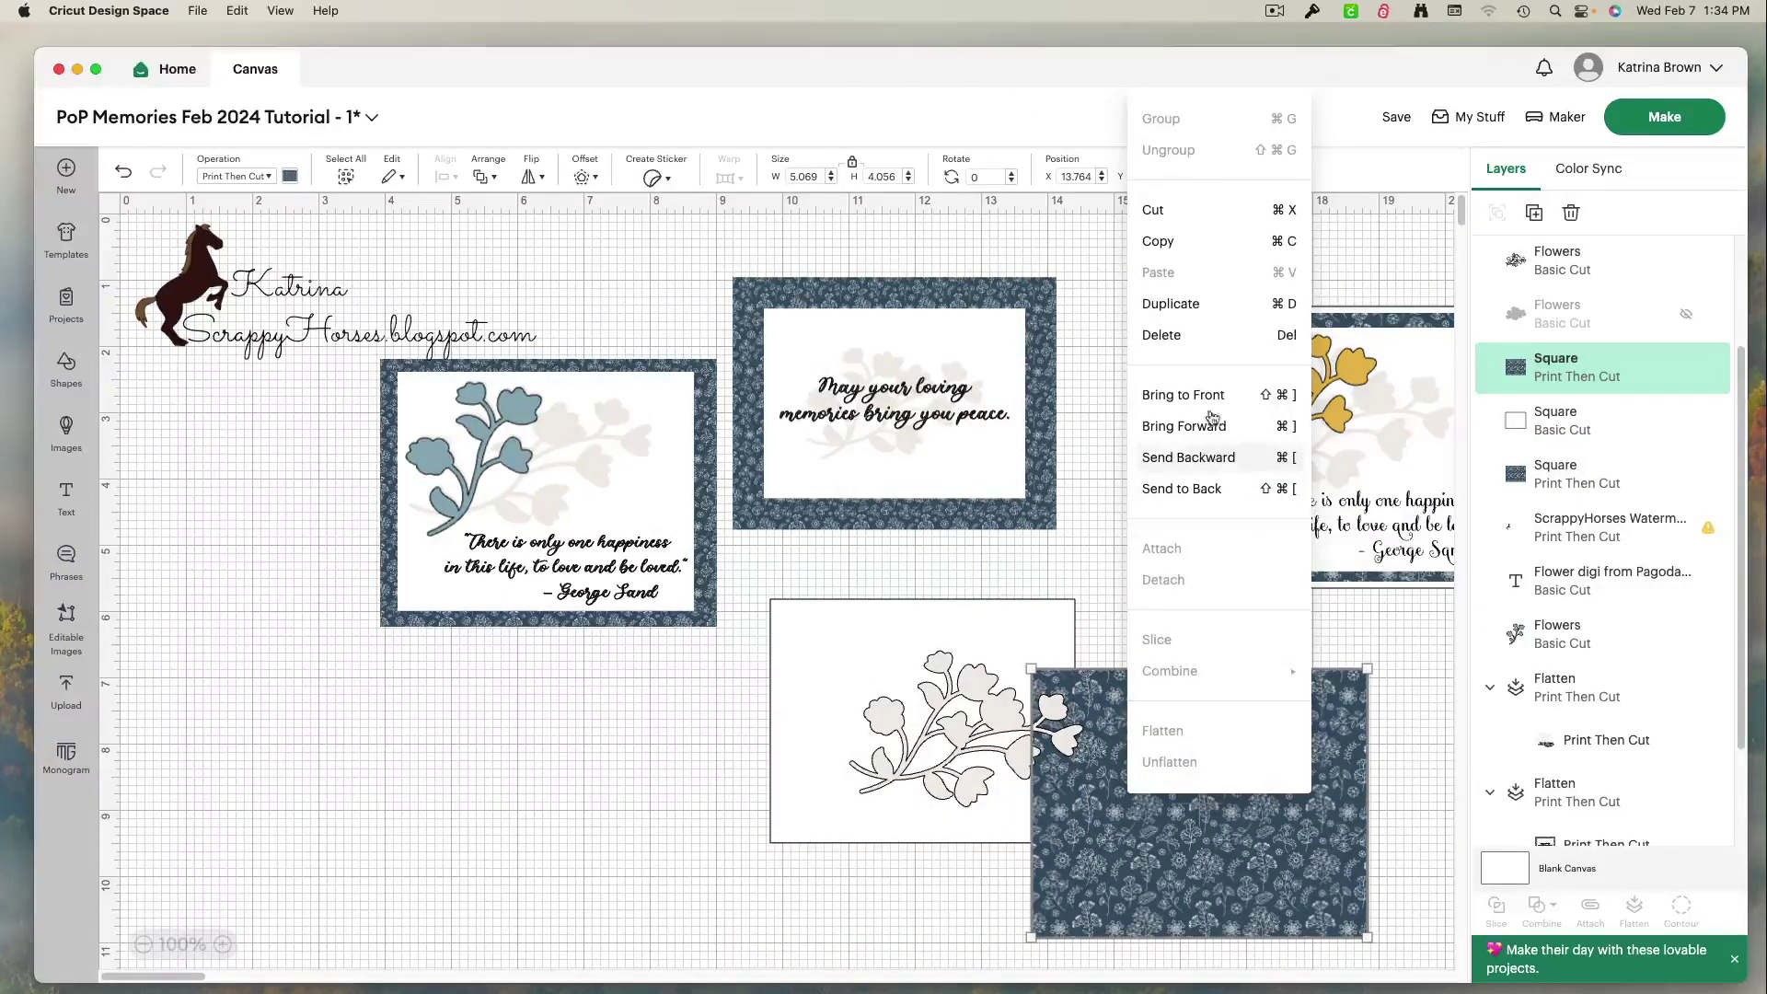
pyautogui.click(1224, 490)
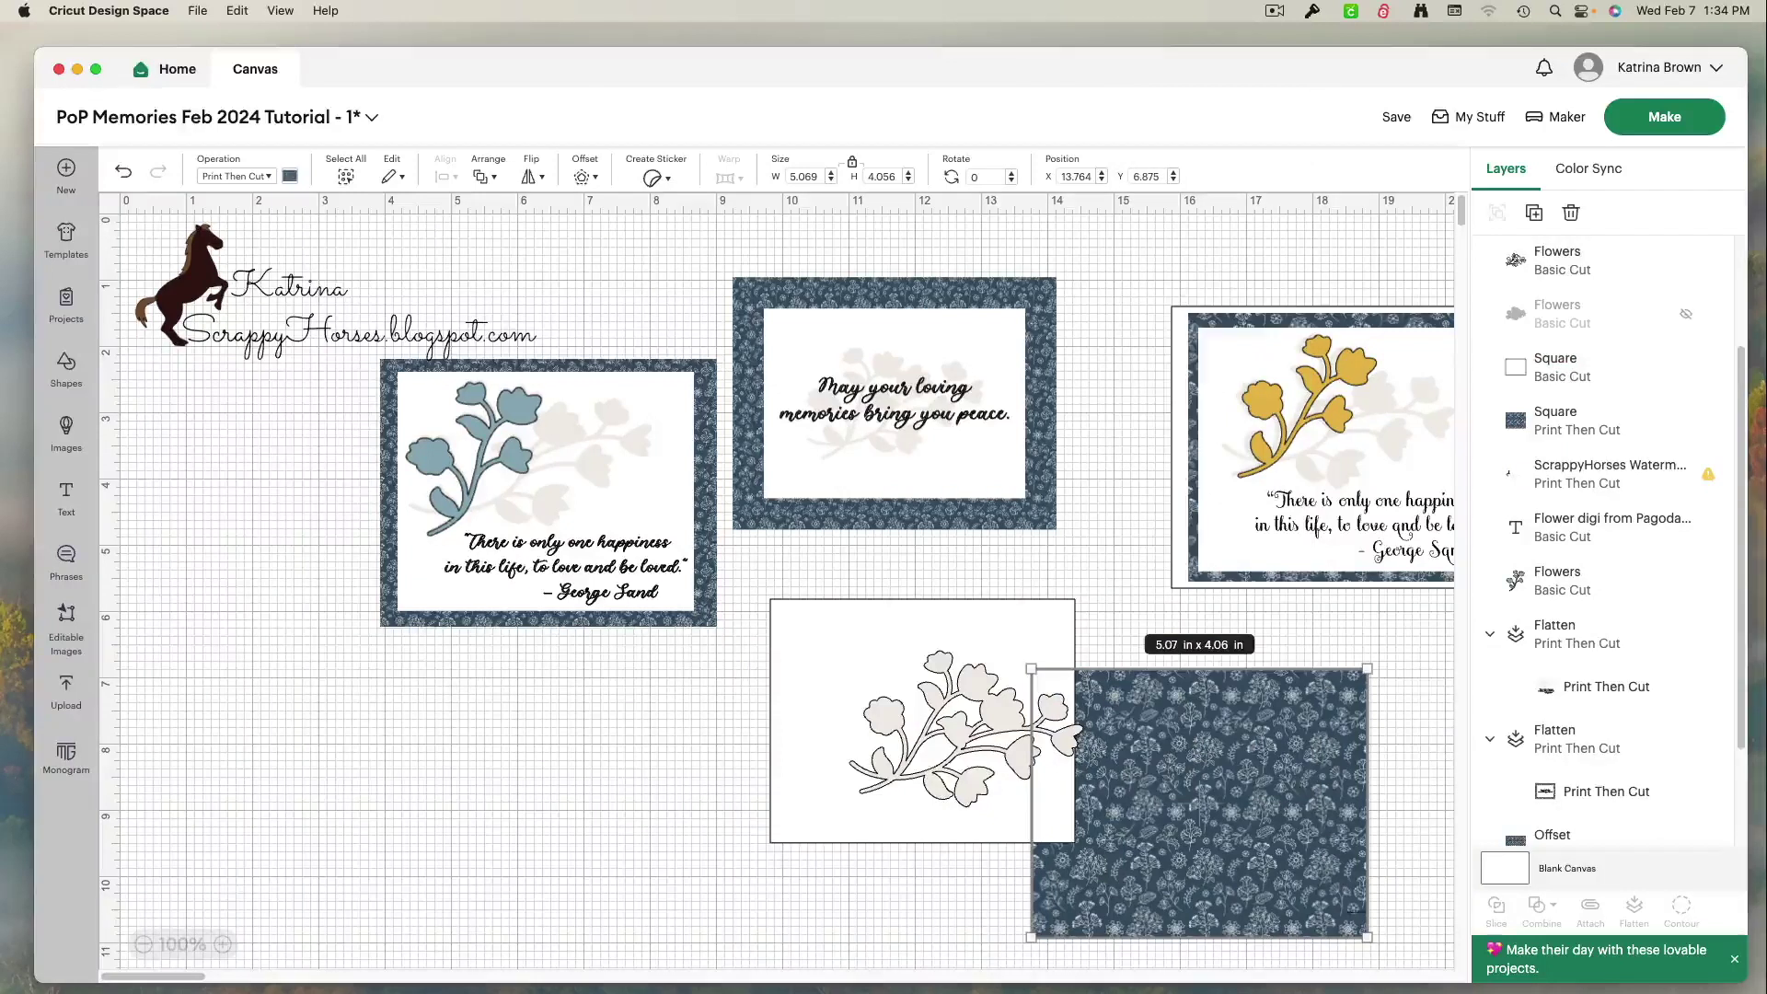
pyautogui.moveTo(1307, 893); pyautogui.dragTo(1031, 810)
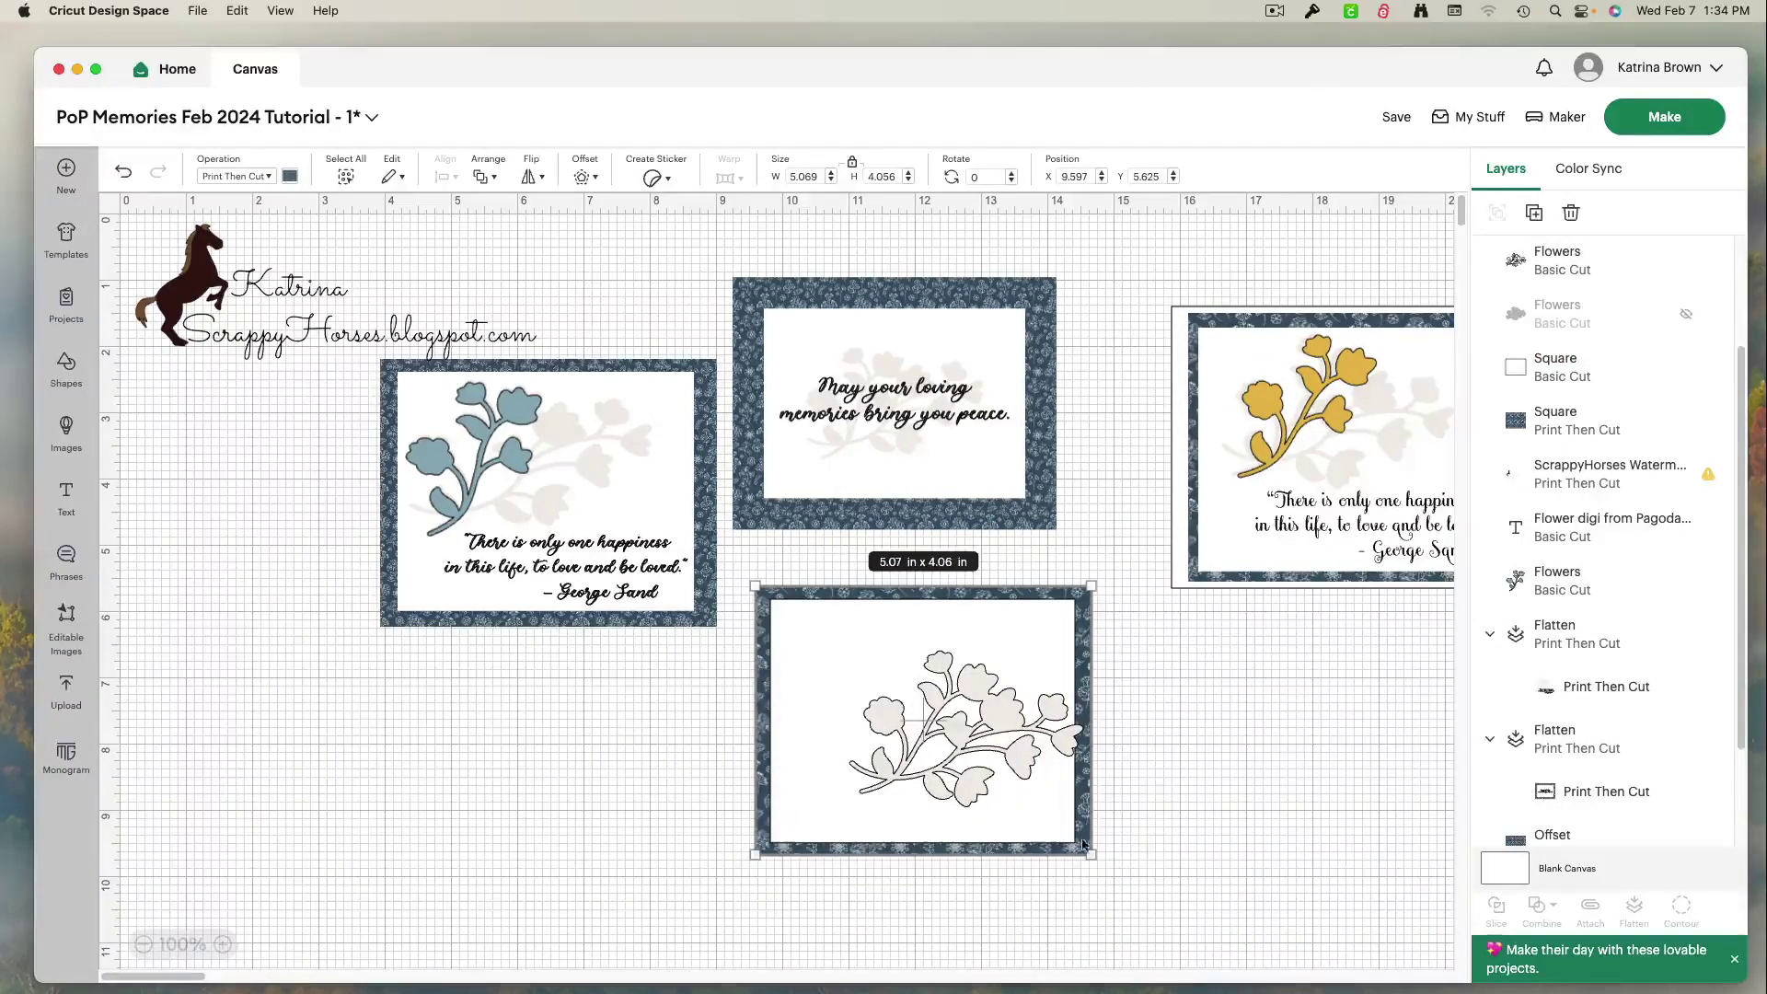
# Center the light grey flowers, white panel and patterned mat on one another and flatten them into a single Print Then Cut image
pyautogui.click(1148, 813)
pyautogui.moveTo(1006, 762); pyautogui.dragTo(971, 732)
pyautogui.click(1152, 920)
pyautogui.moveTo(1152, 920); pyautogui.dragTo(727, 688)
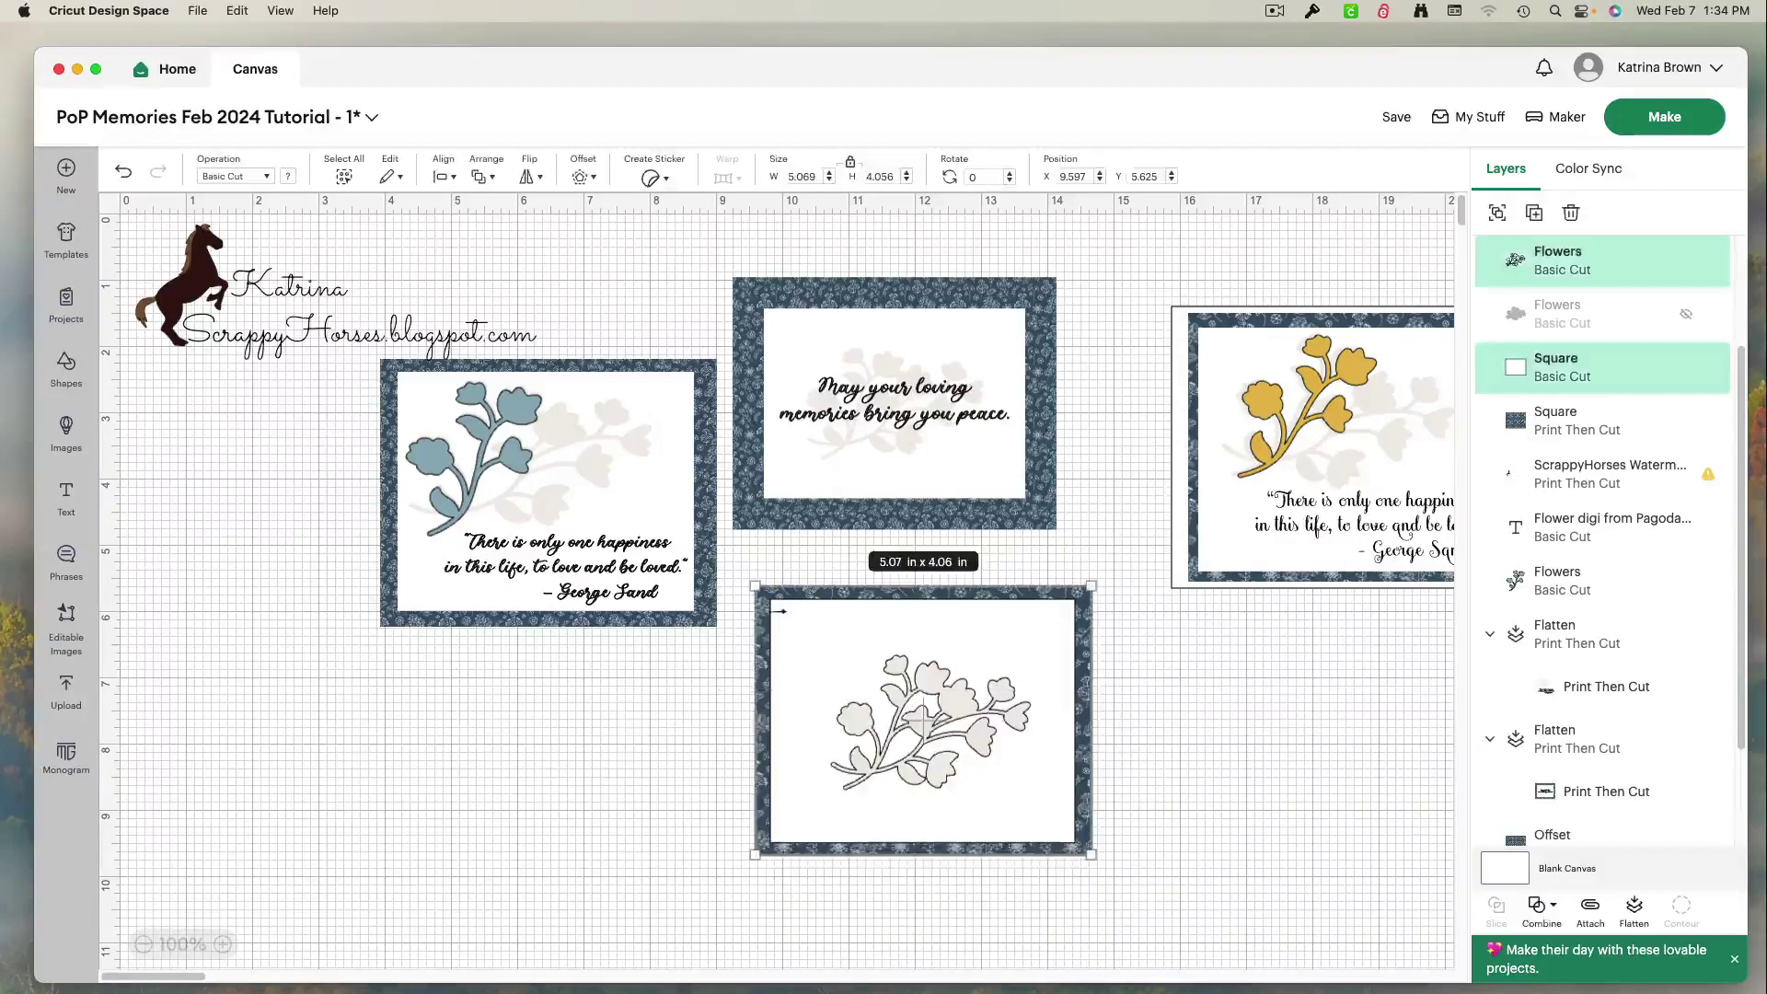
pyautogui.click(442, 175)
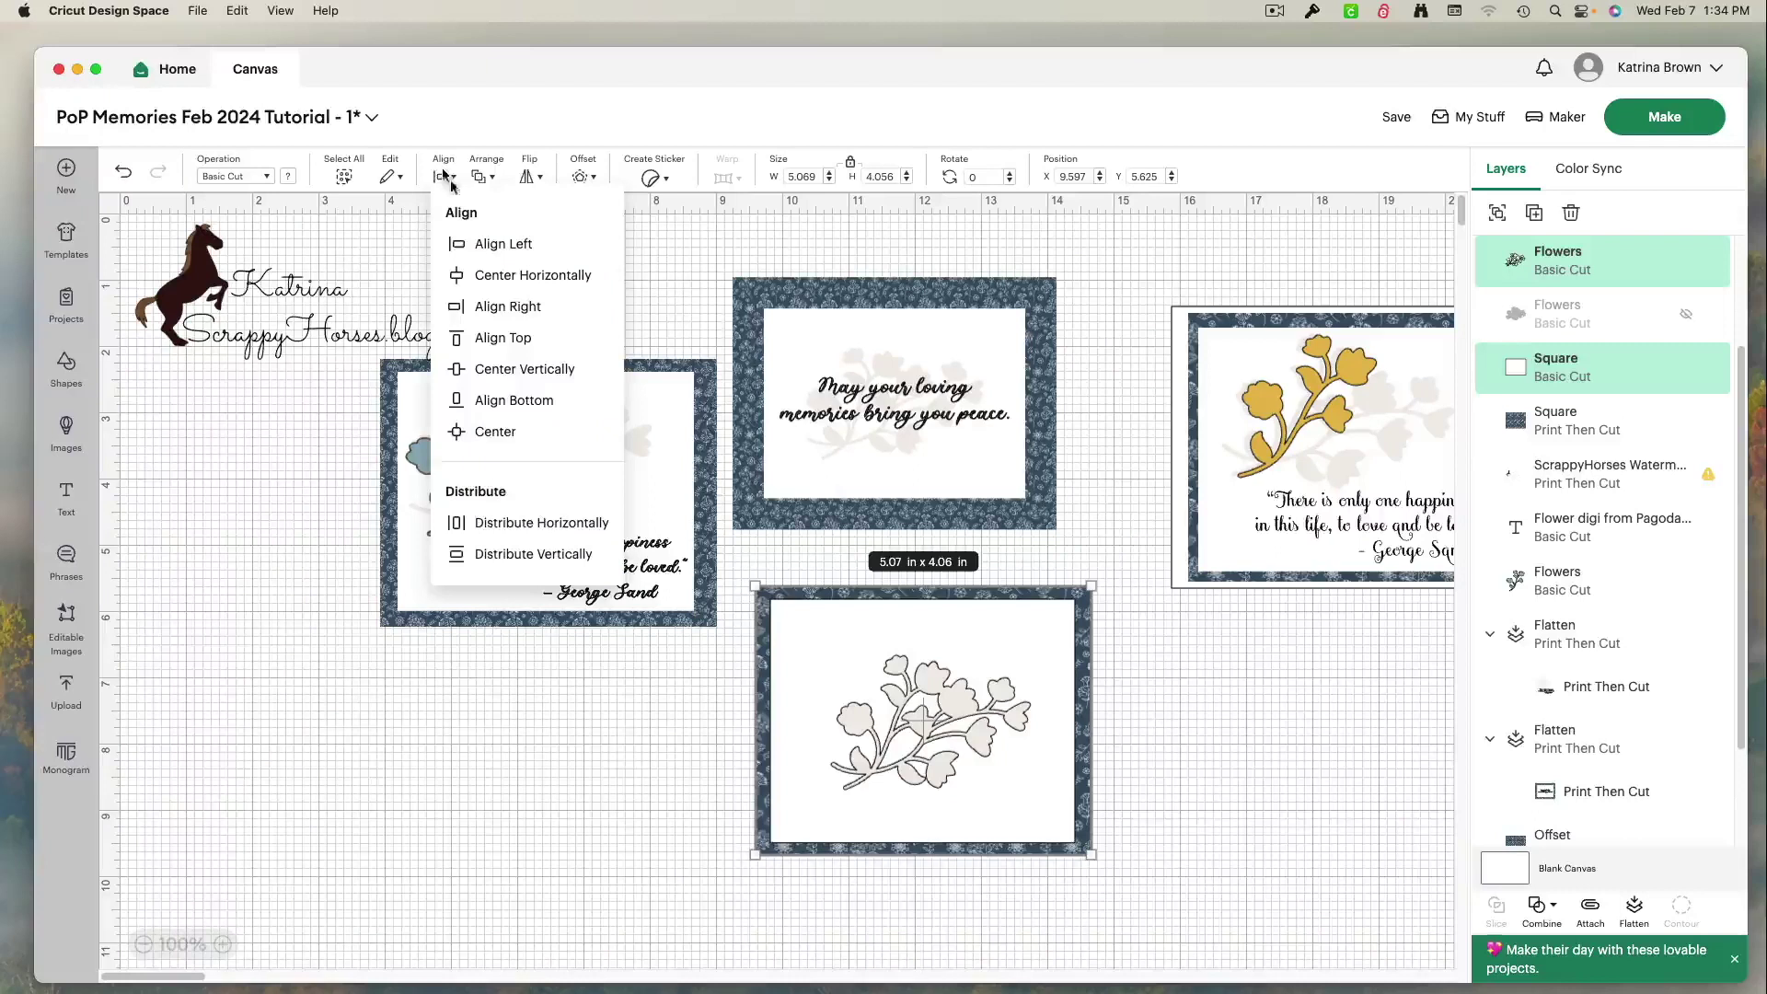
pyautogui.click(512, 427)
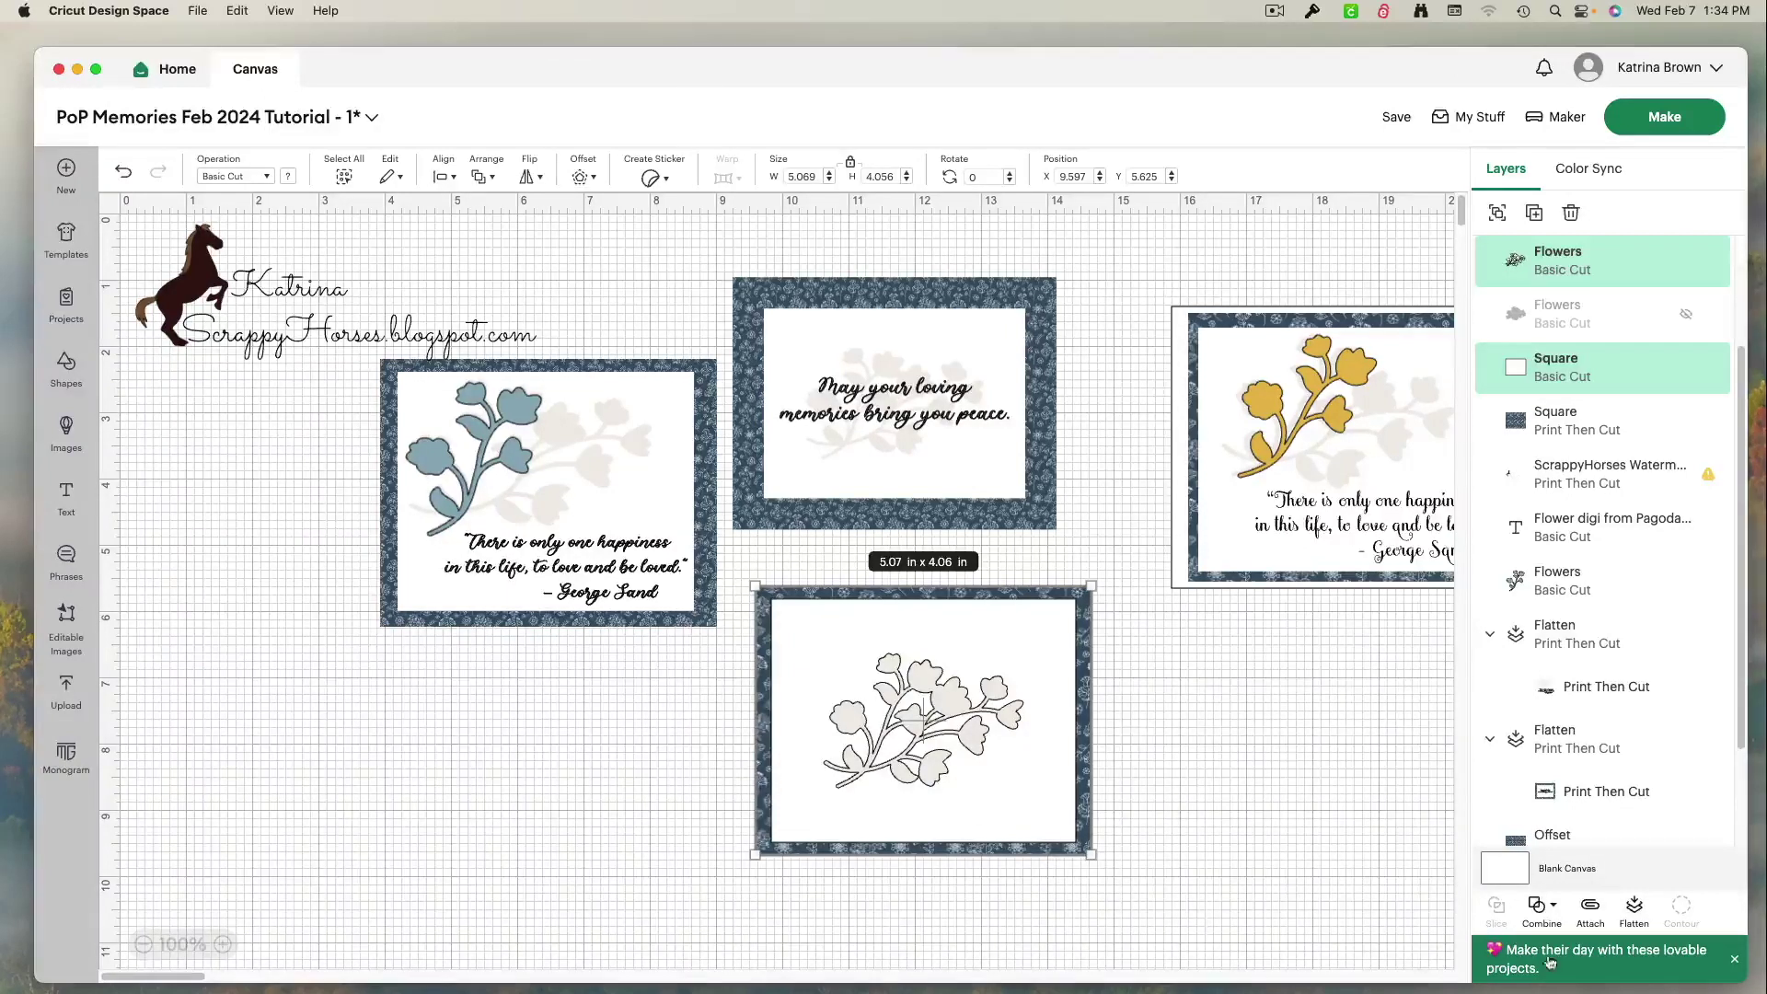
pyautogui.click(1634, 911)
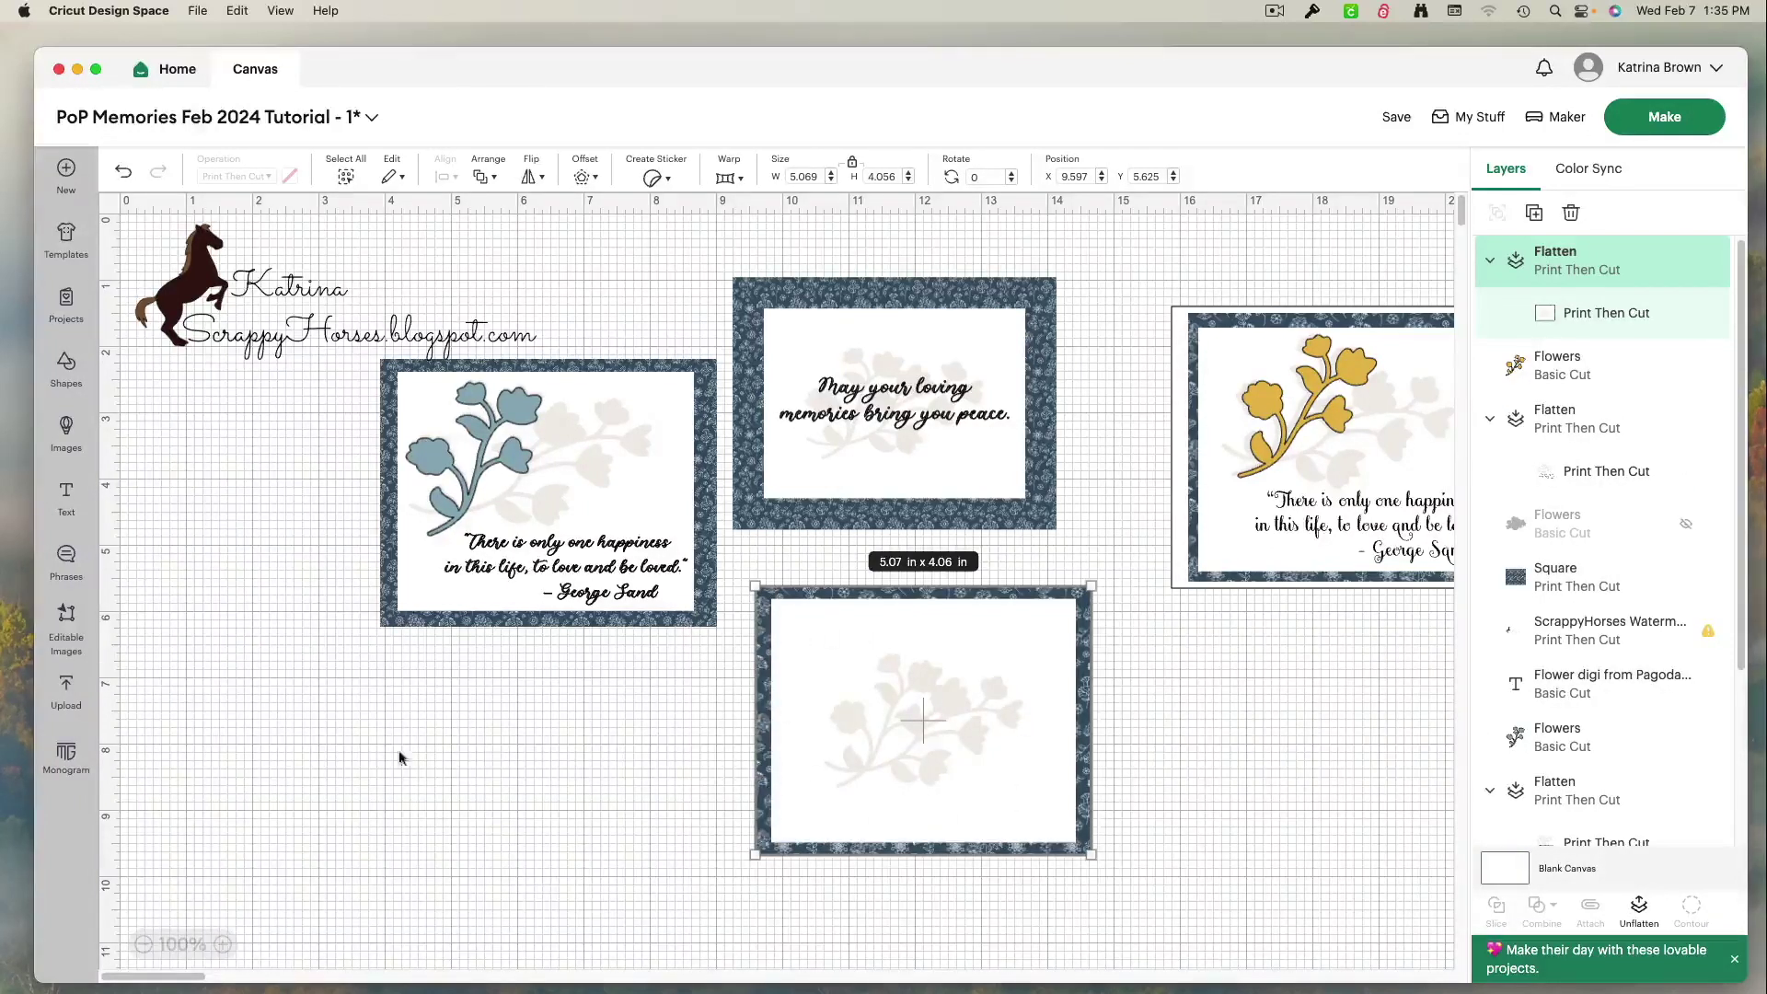
# Add the two-line verse "May your loving / memories bring you peace." as a new text
pyautogui.click(66, 497)
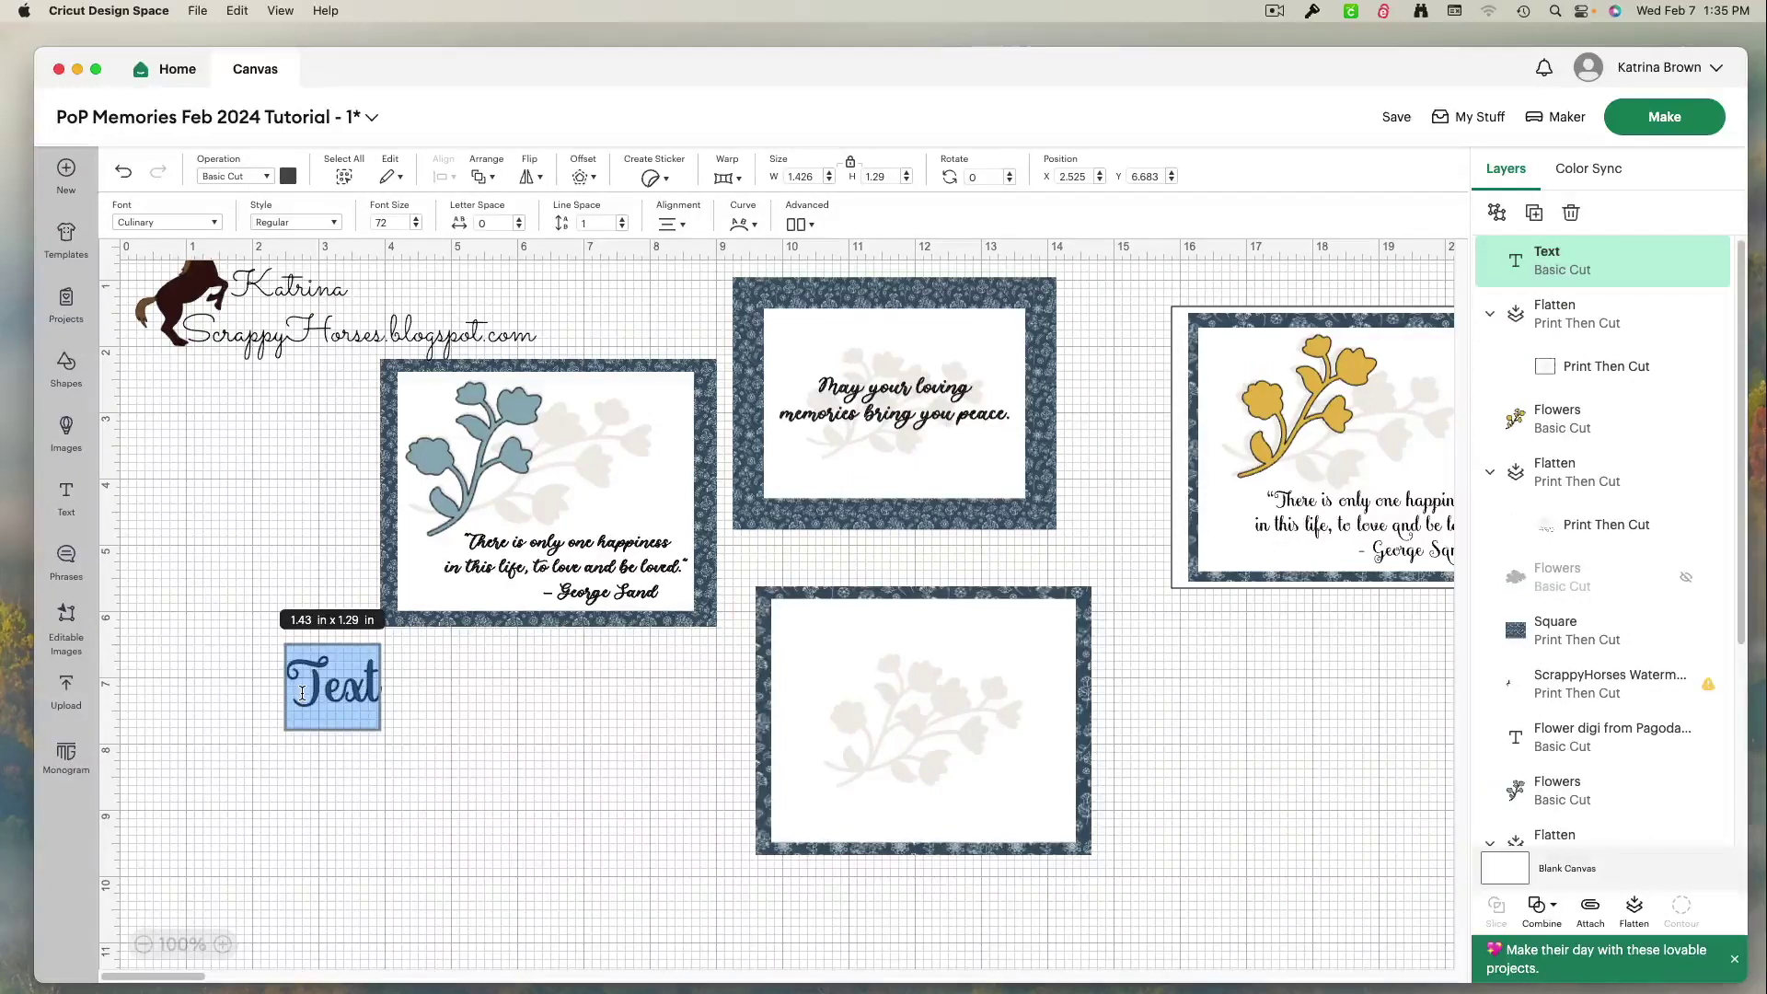
pyautogui.write('May')
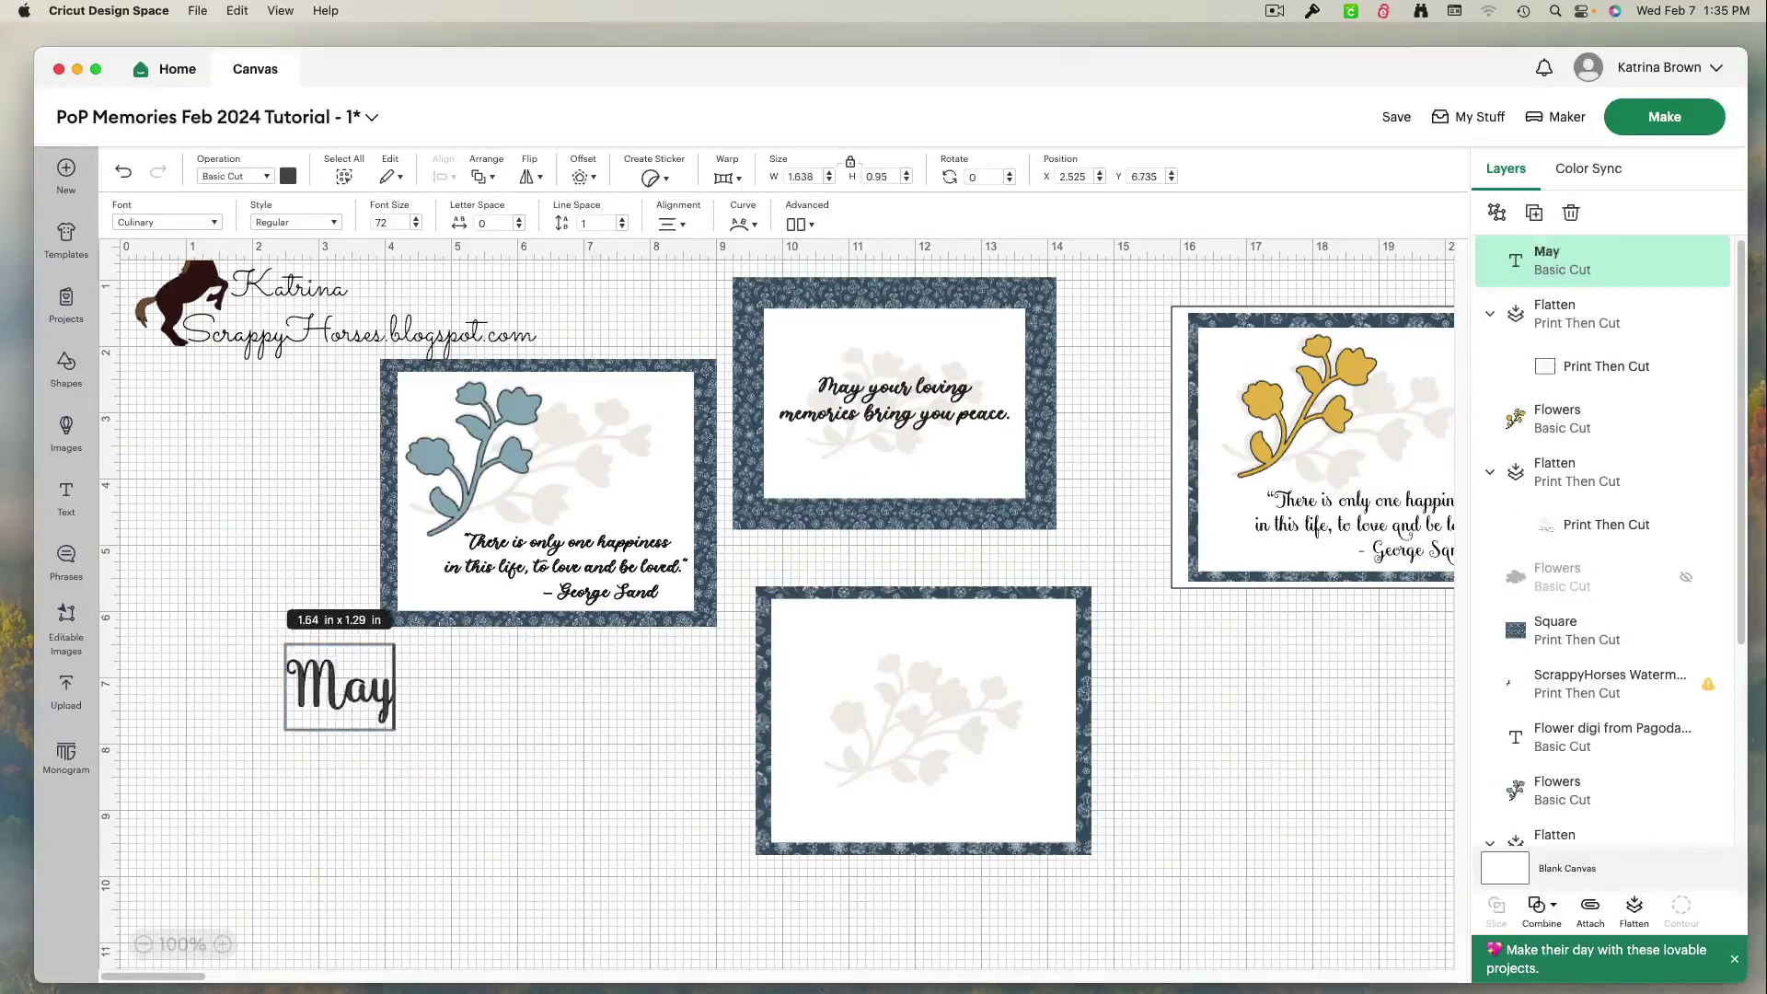
pyautogui.write(' your loving')
pyautogui.press('Return')
pyautogui.write('mem')
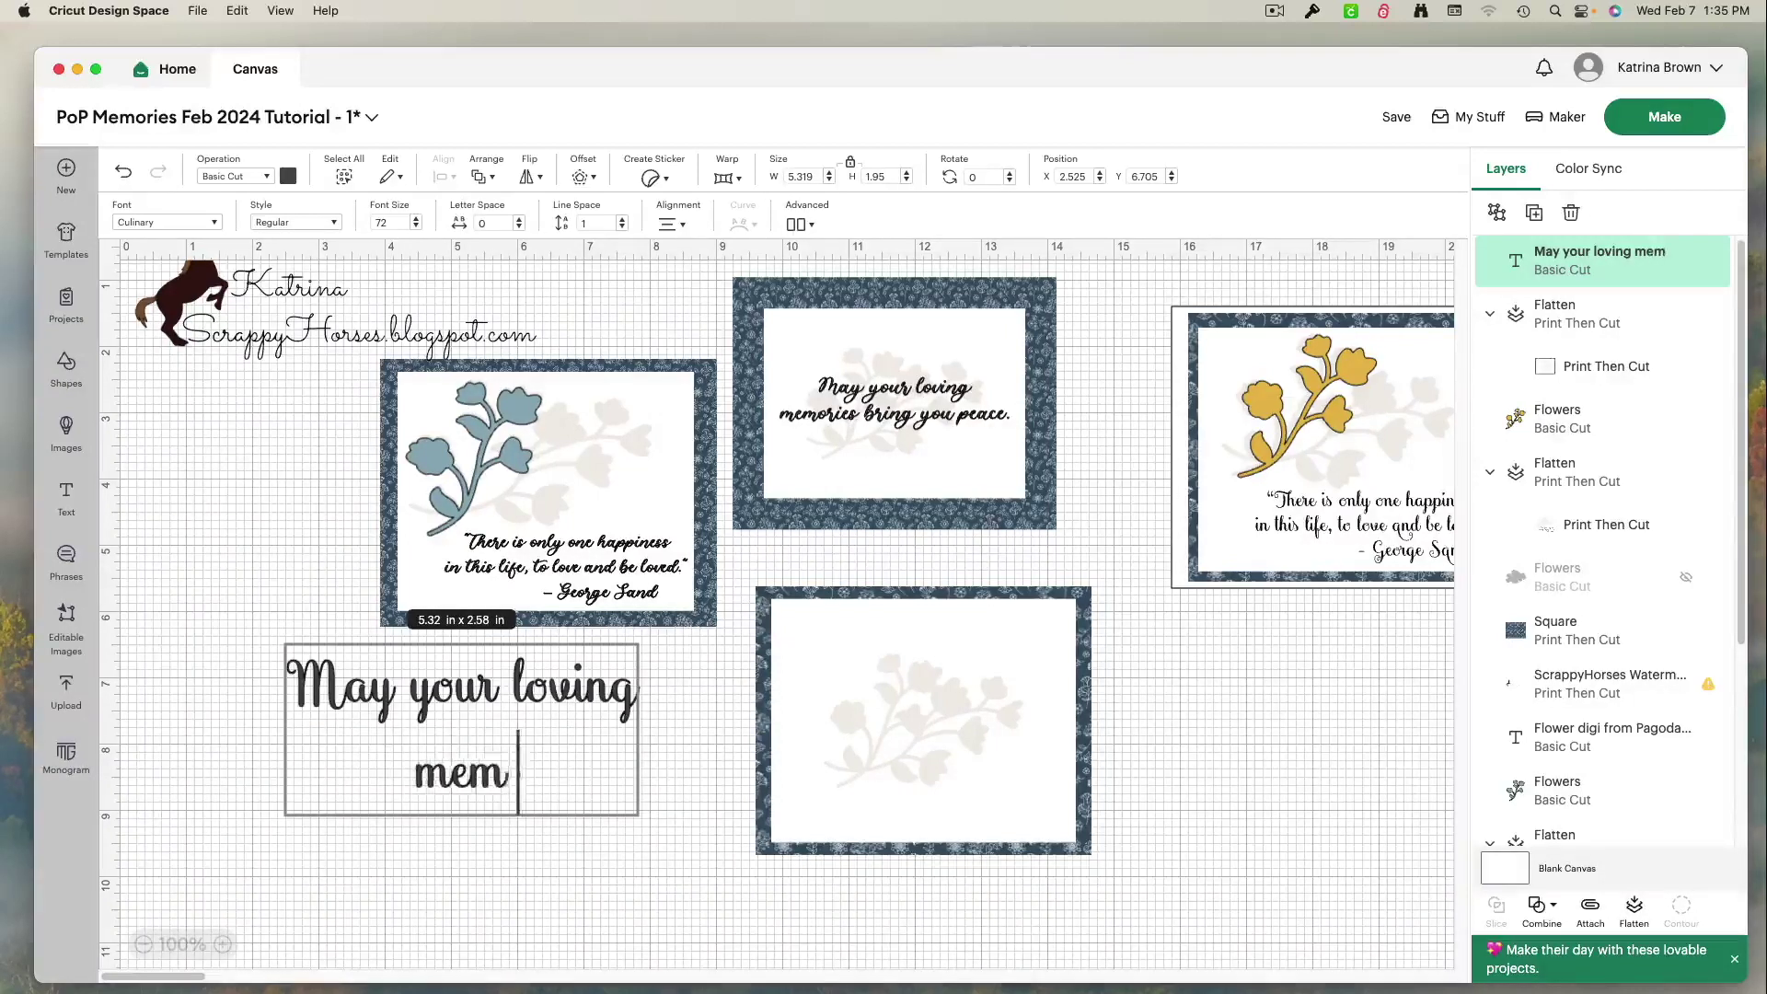
pyautogui.write('ories bring y')
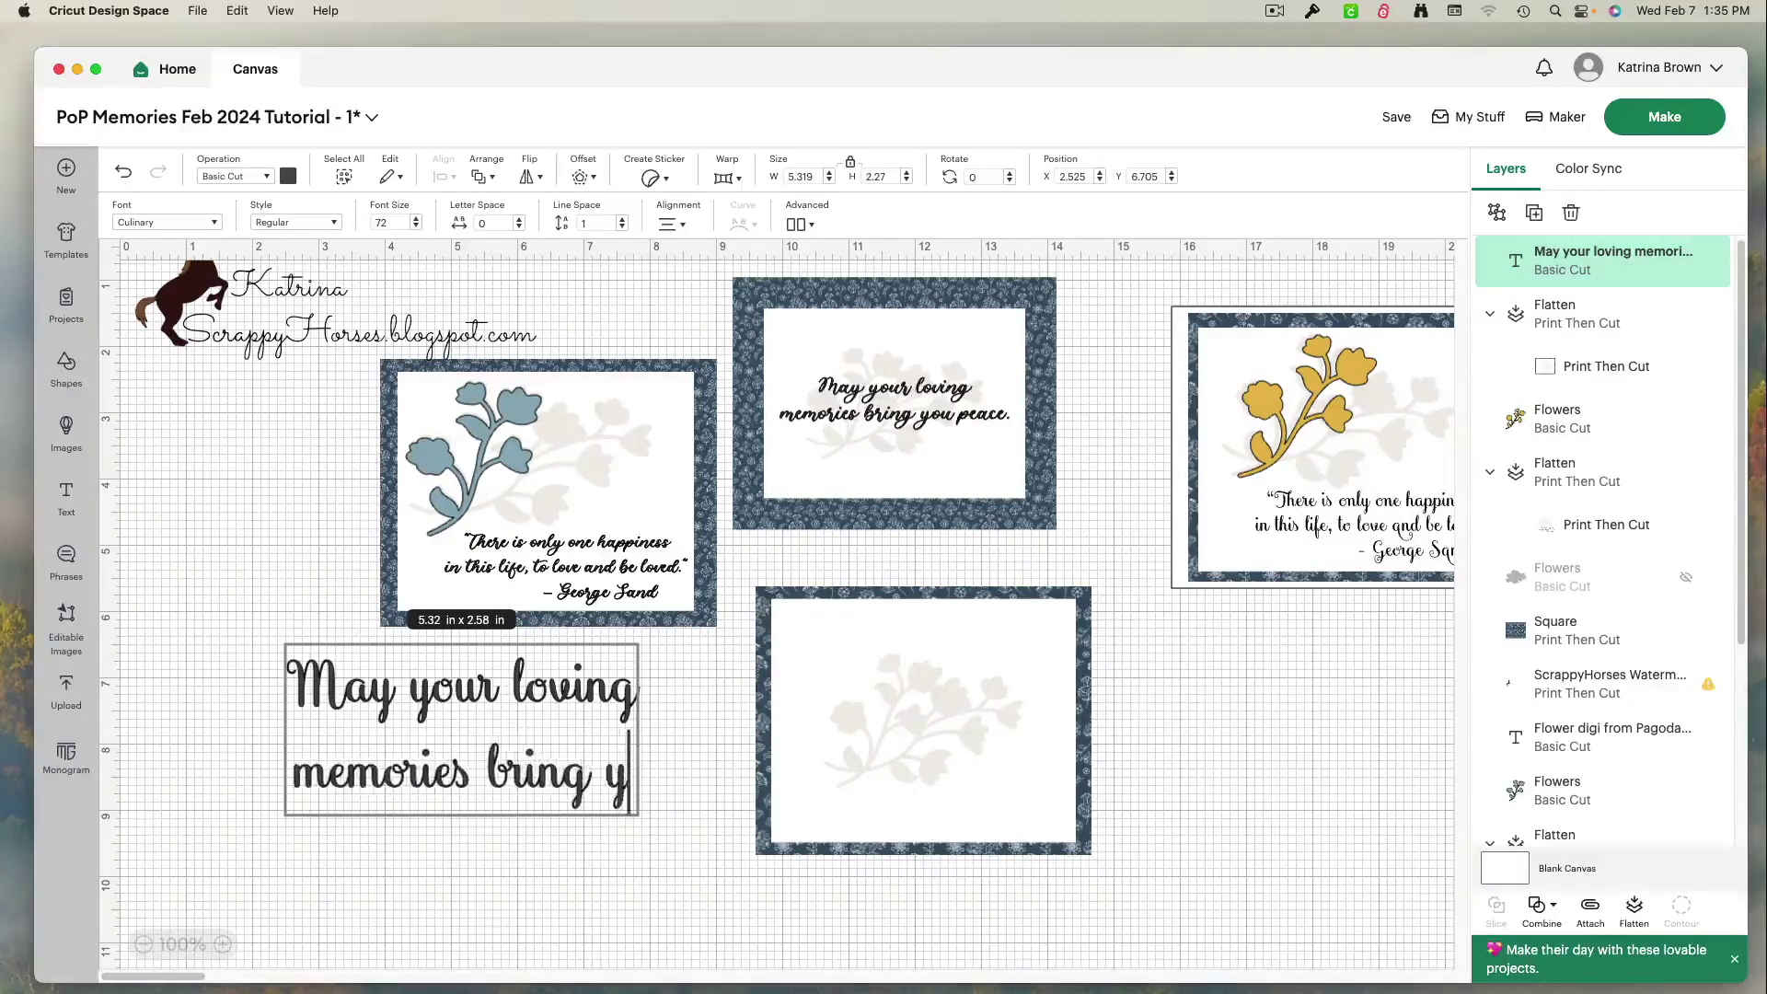
pyautogui.write('ou peace.')
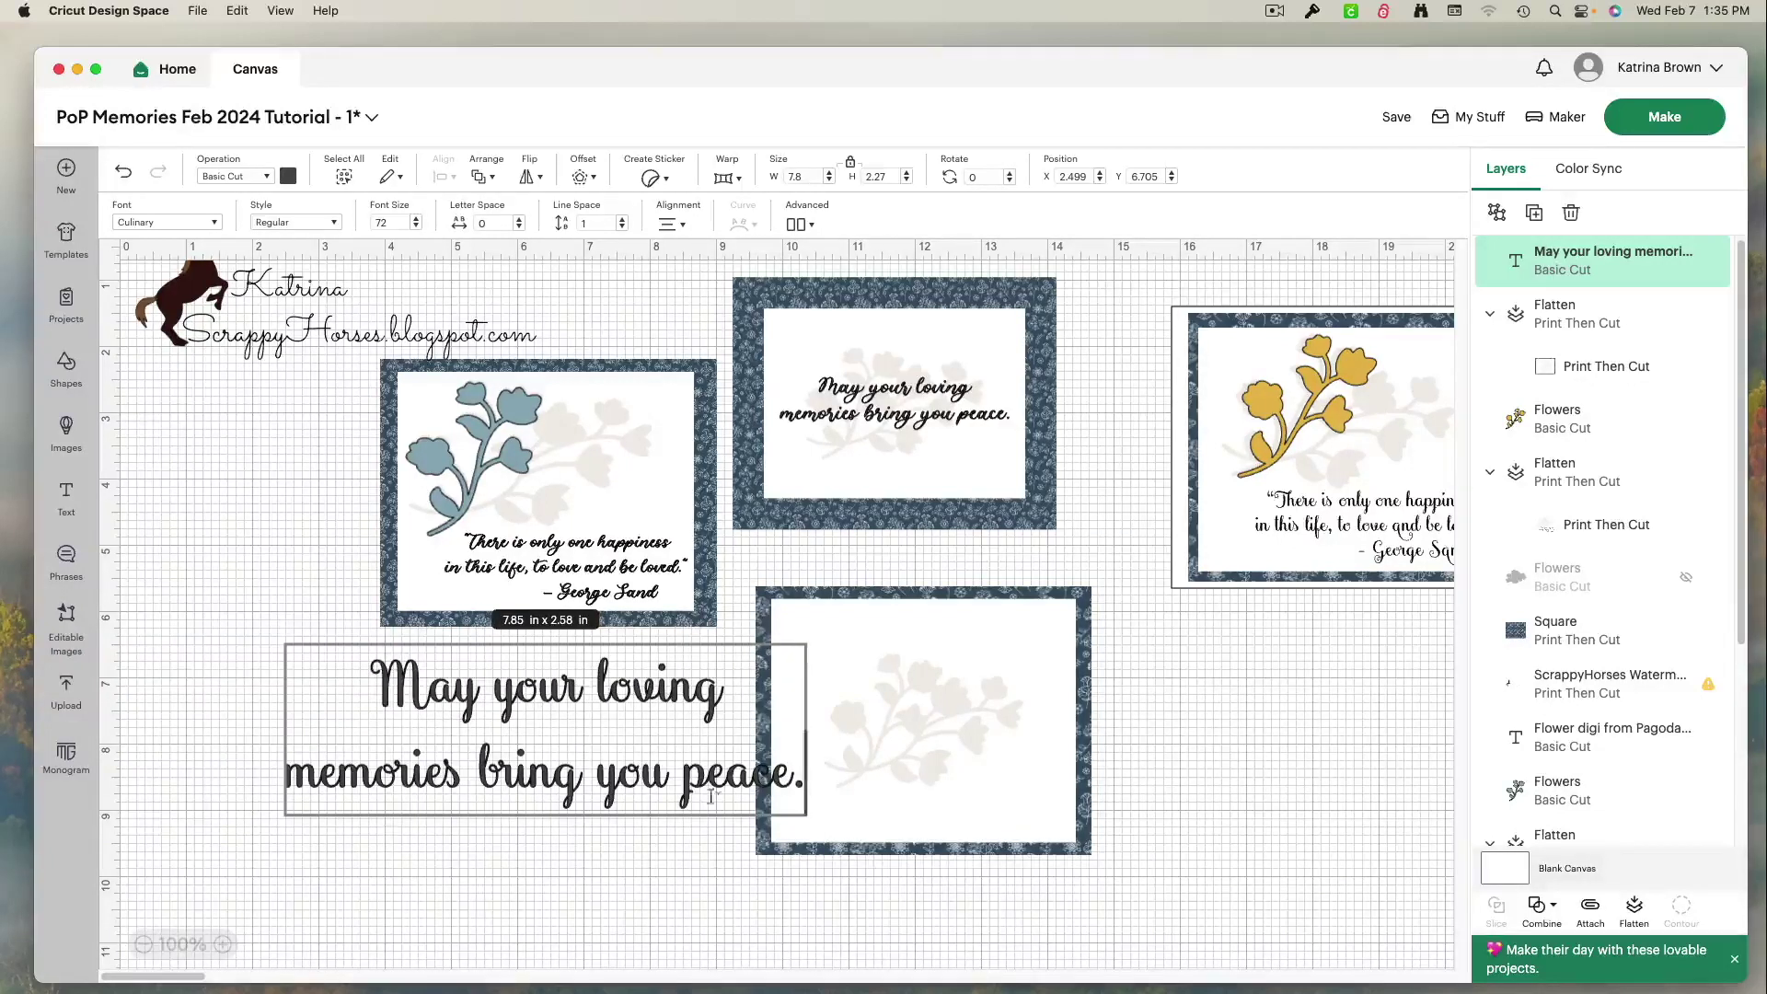
# Shrink the verse to about 3.76 x 1.09 in and place it over the grey flowers at about X 10.33, Y 7.12
pyautogui.click(713, 860)
pyautogui.moveTo(798, 807); pyautogui.dragTo(535, 730)
pyautogui.moveTo(354, 688); pyautogui.dragTo(870, 713)
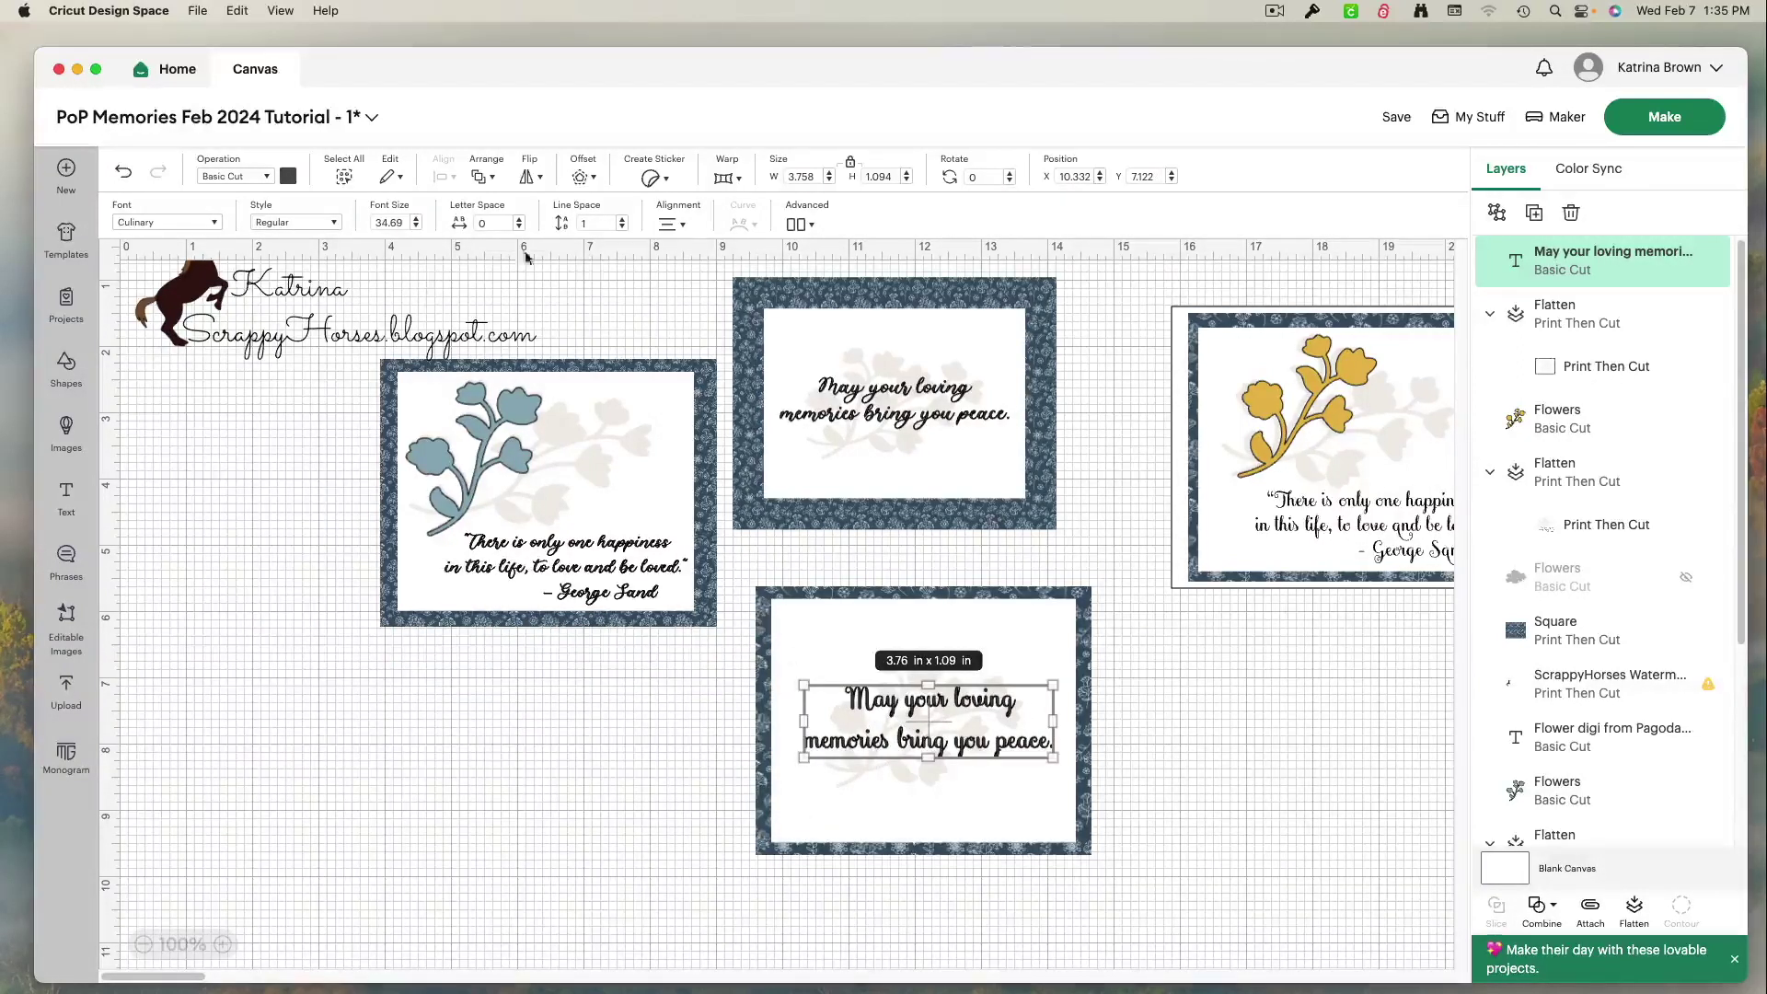
# Tighten the verse's line spacing to -3.5
pyautogui.click(622, 228)
pyautogui.click(622, 229)
pyautogui.click(622, 229)
pyautogui.click(622, 228)
pyautogui.click(622, 228)
pyautogui.click(622, 228)
pyautogui.click(622, 229)
pyautogui.click(622, 228)
pyautogui.click(622, 228)
pyautogui.click(622, 229)
pyautogui.click(622, 228)
pyautogui.click(622, 228)
pyautogui.click(622, 228)
pyautogui.click(622, 228)
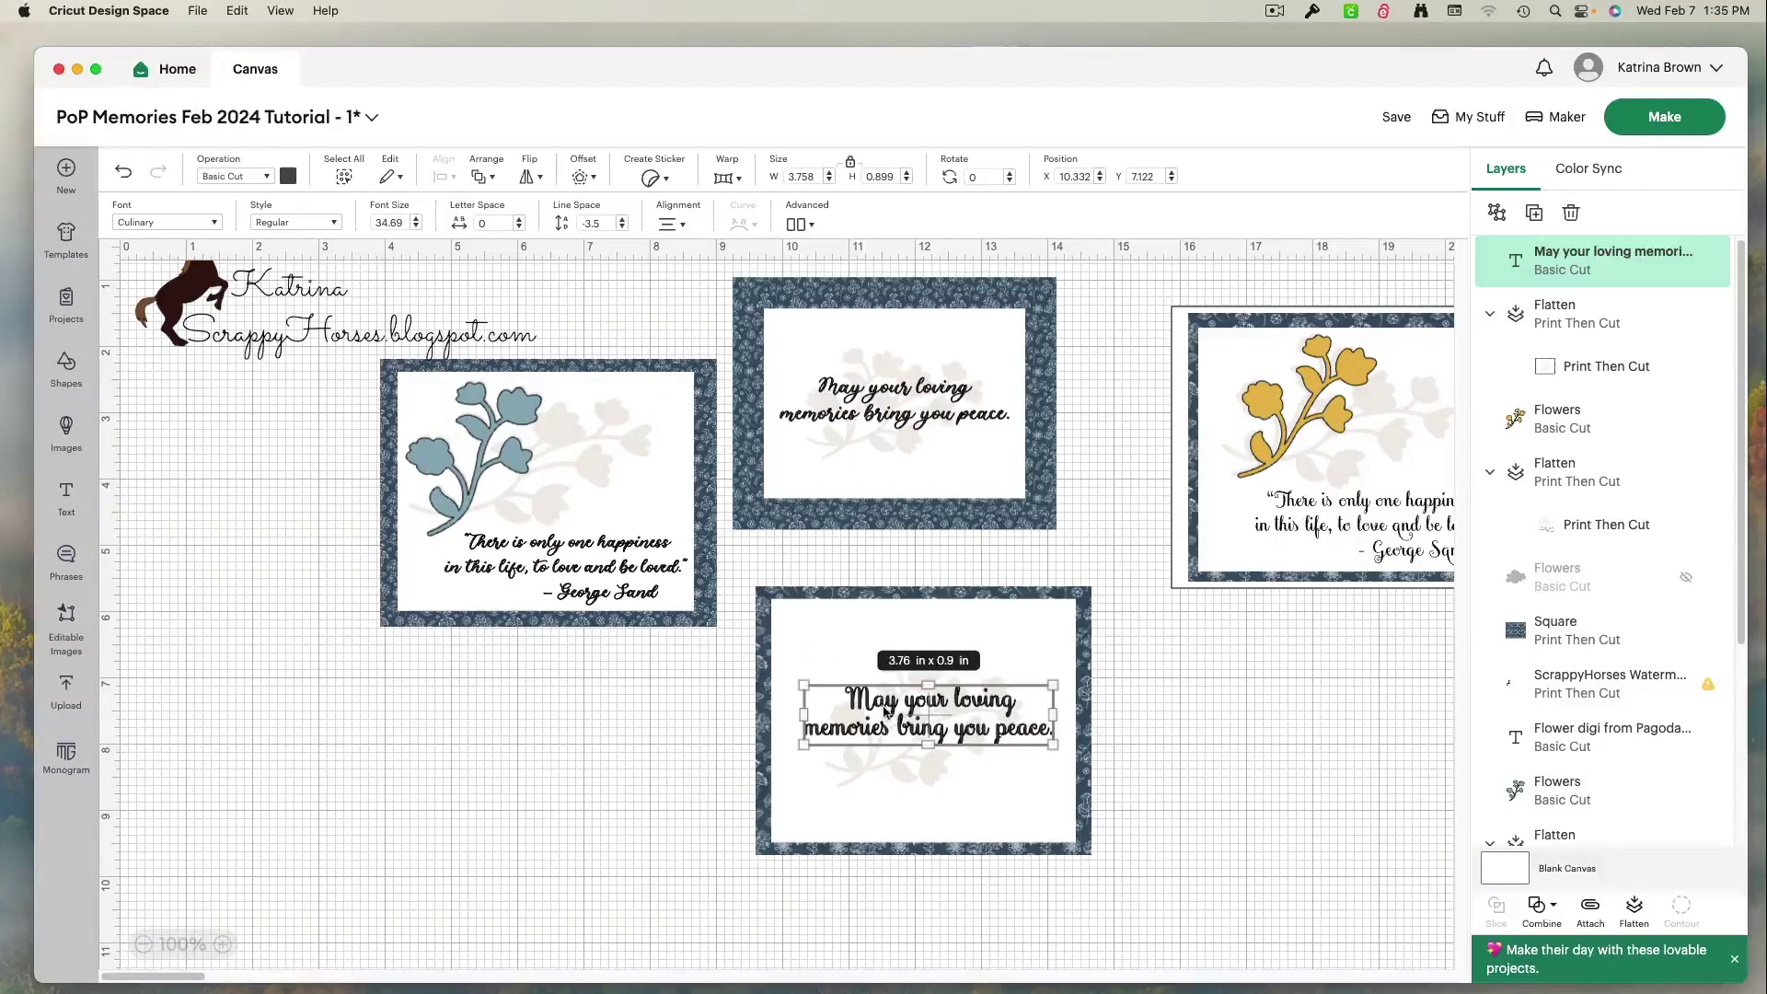
# Nudge the flattened panel up and the verse down slightly, and center the verse on the panel
pyautogui.click(987, 783)
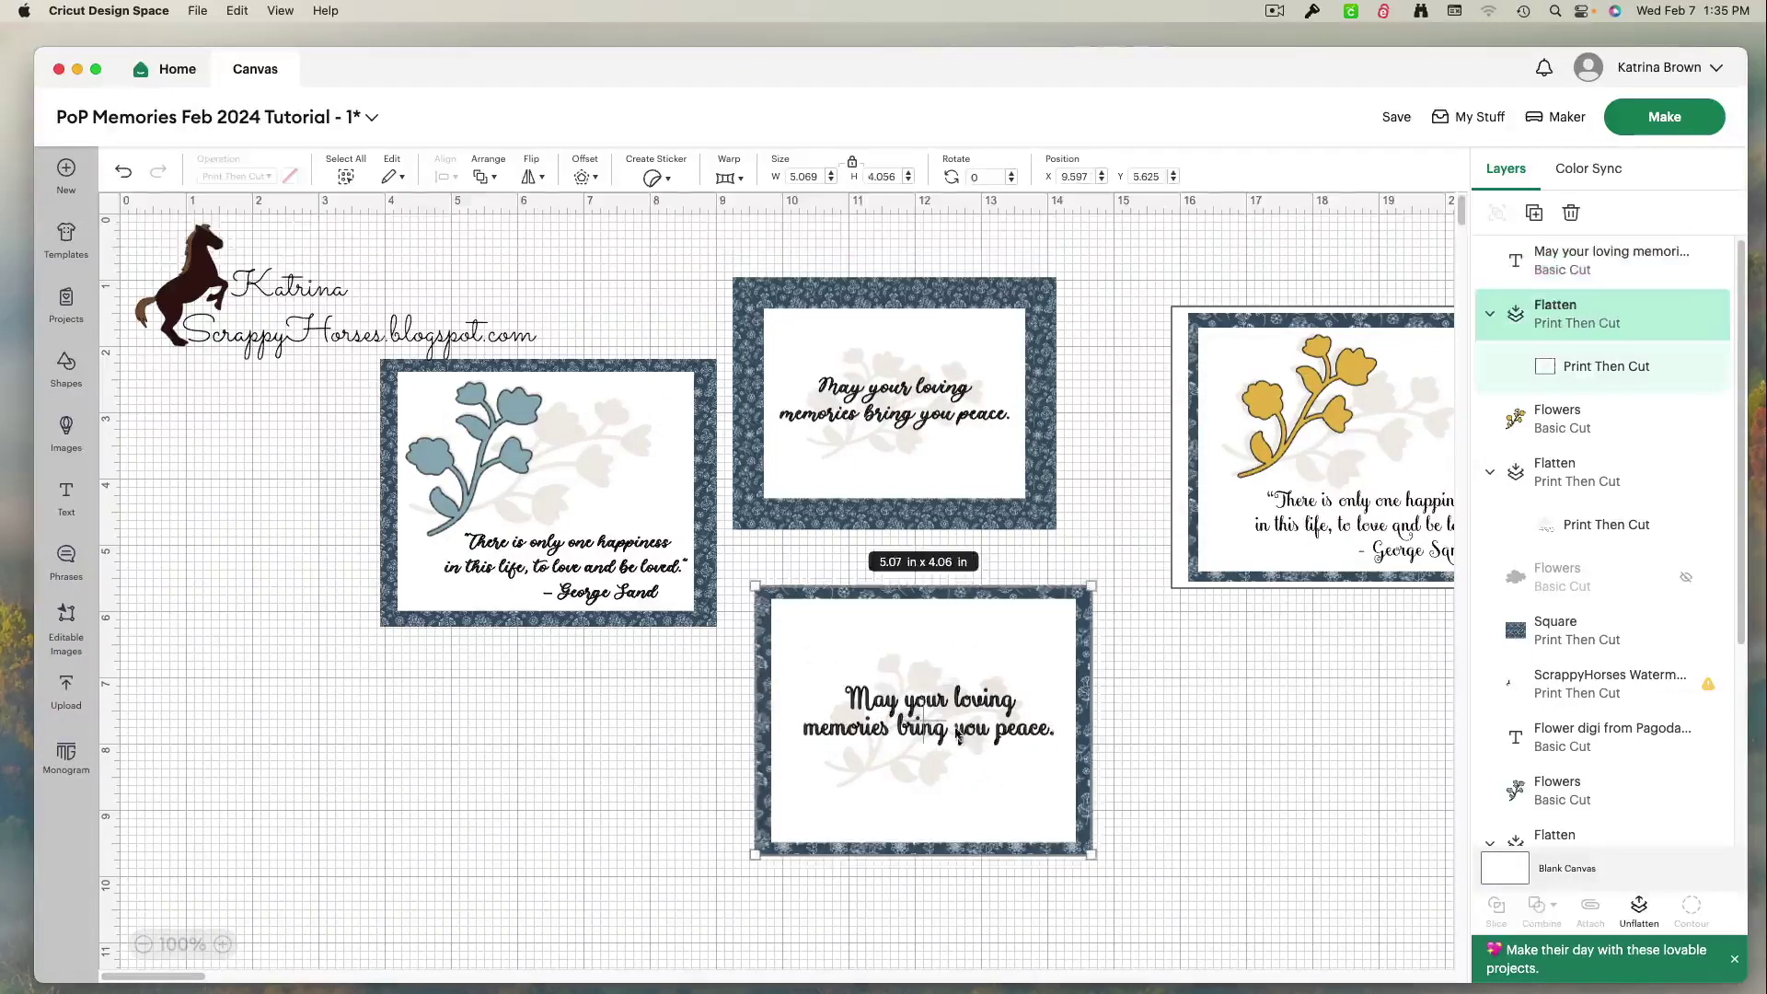
pyautogui.click(1200, 814)
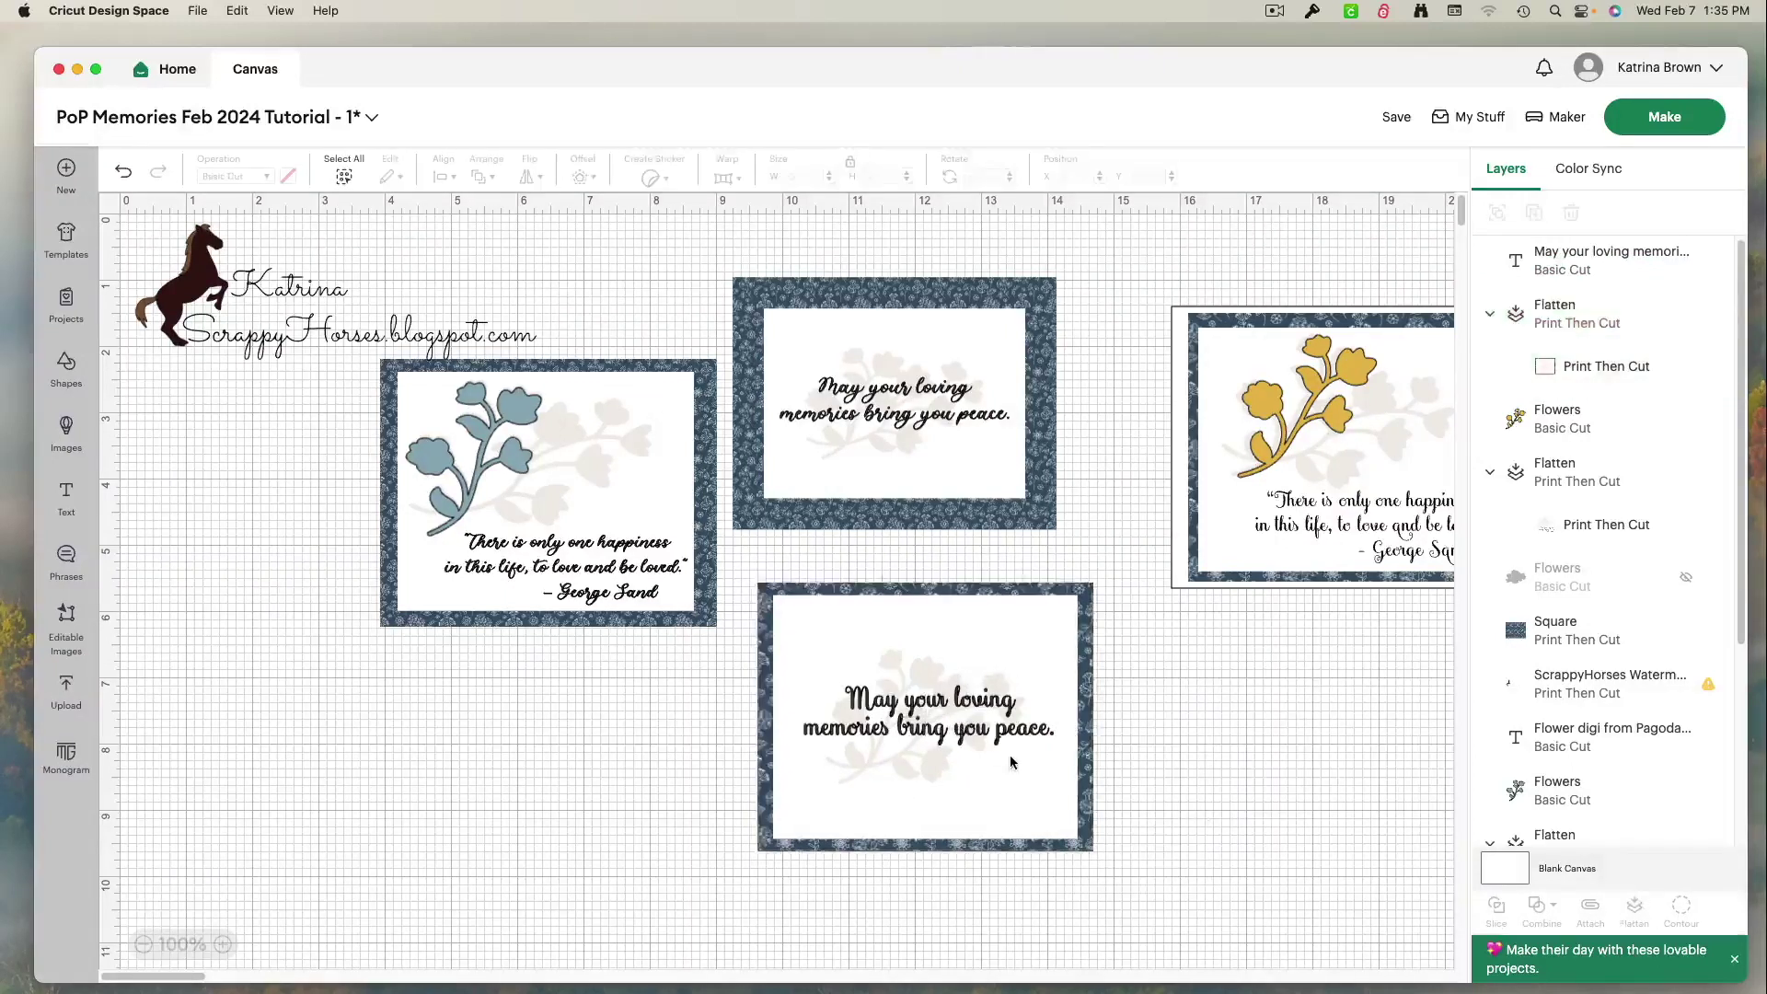
pyautogui.moveTo(992, 735); pyautogui.dragTo(991, 742)
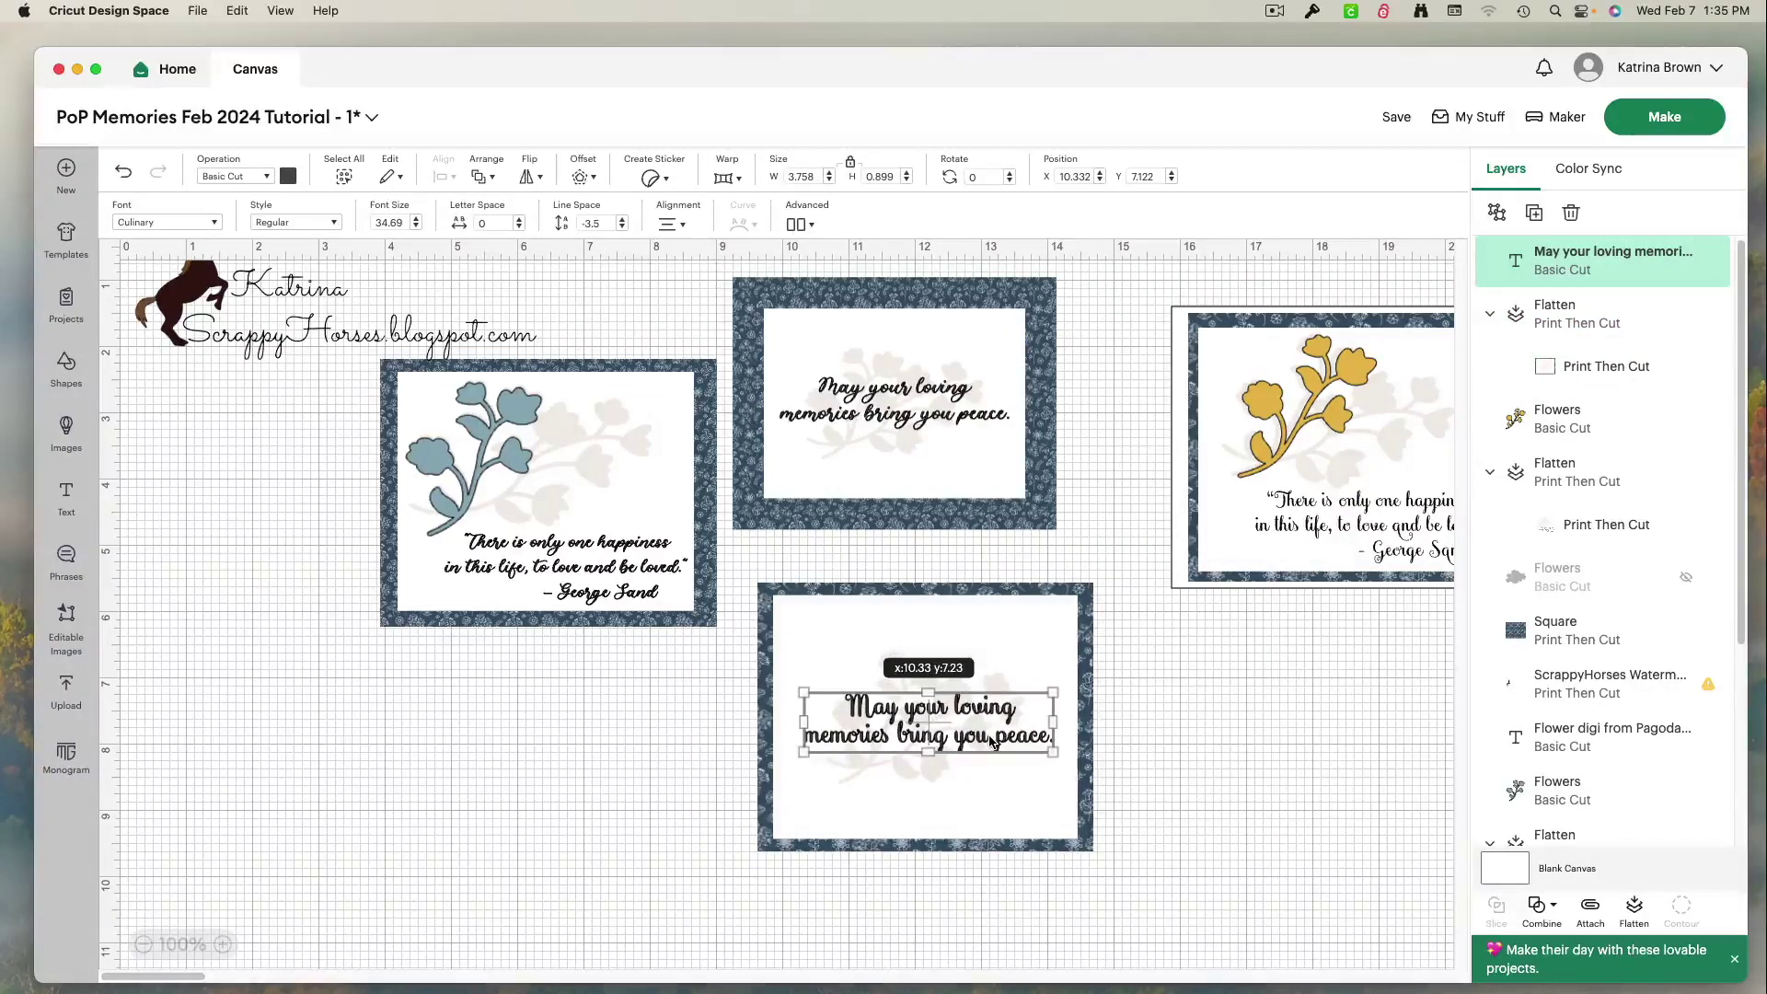
pyautogui.moveTo(992, 741); pyautogui.dragTo(991, 742)
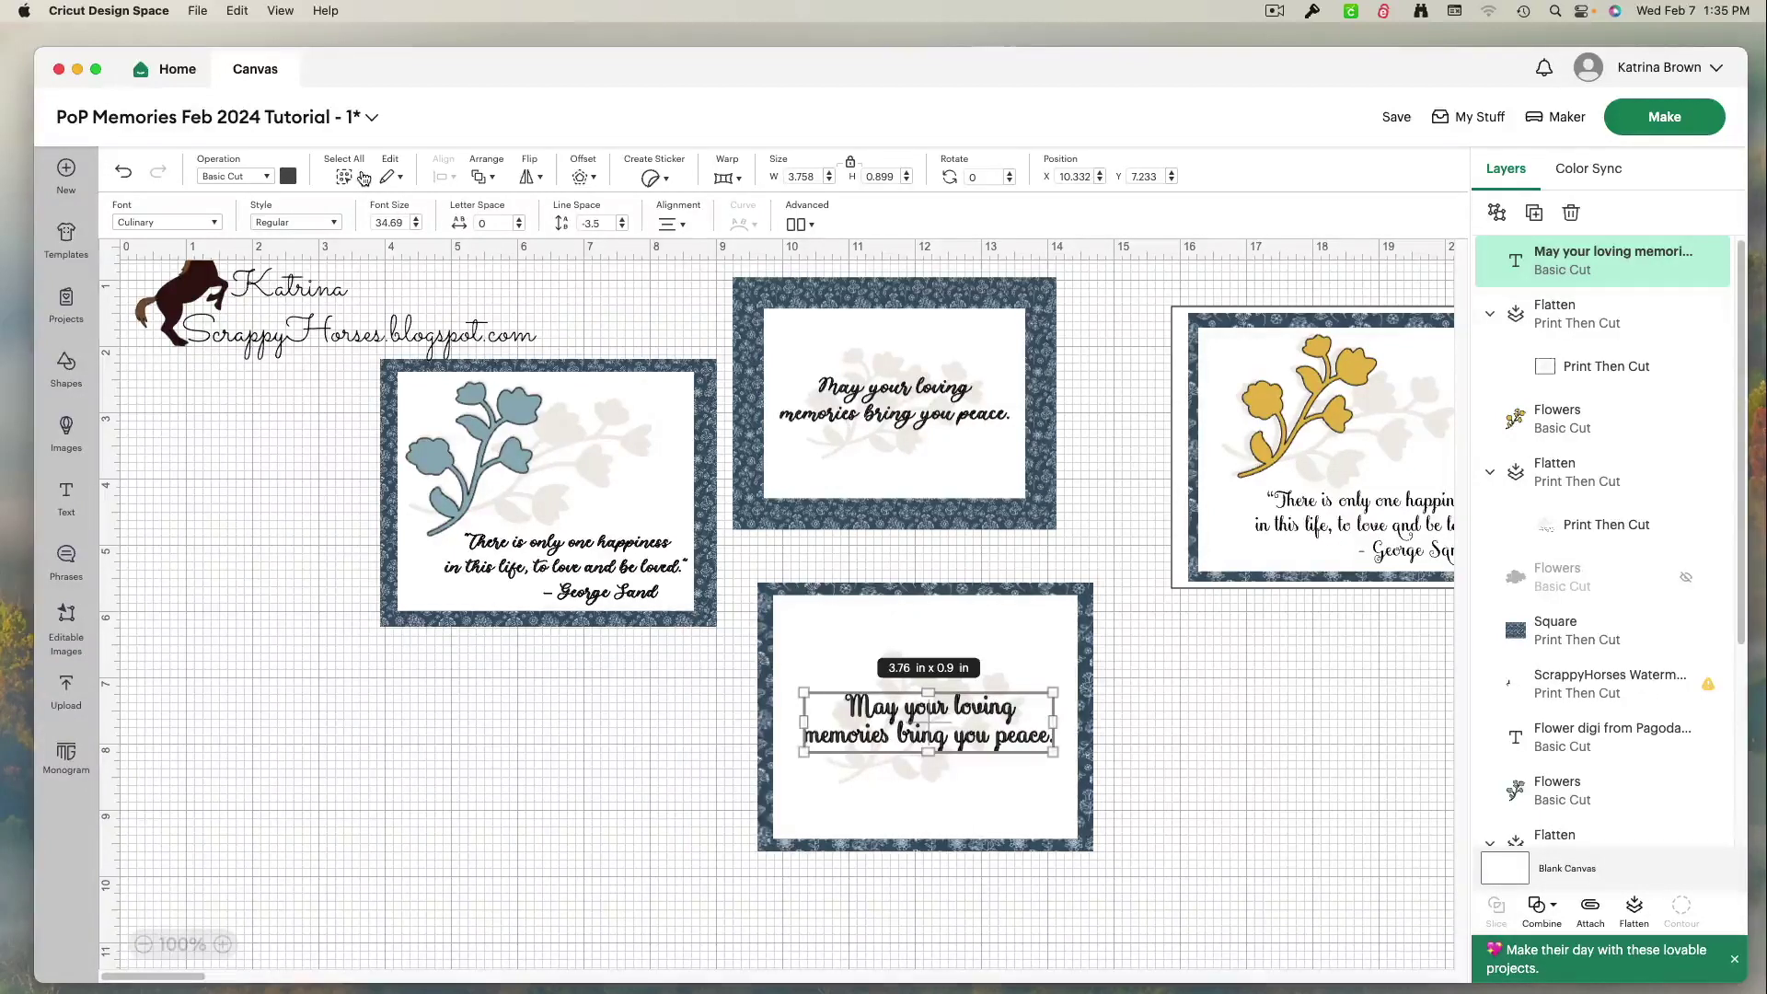
pyautogui.moveTo(714, 665); pyautogui.dragTo(1017, 812)
pyautogui.click(444, 177)
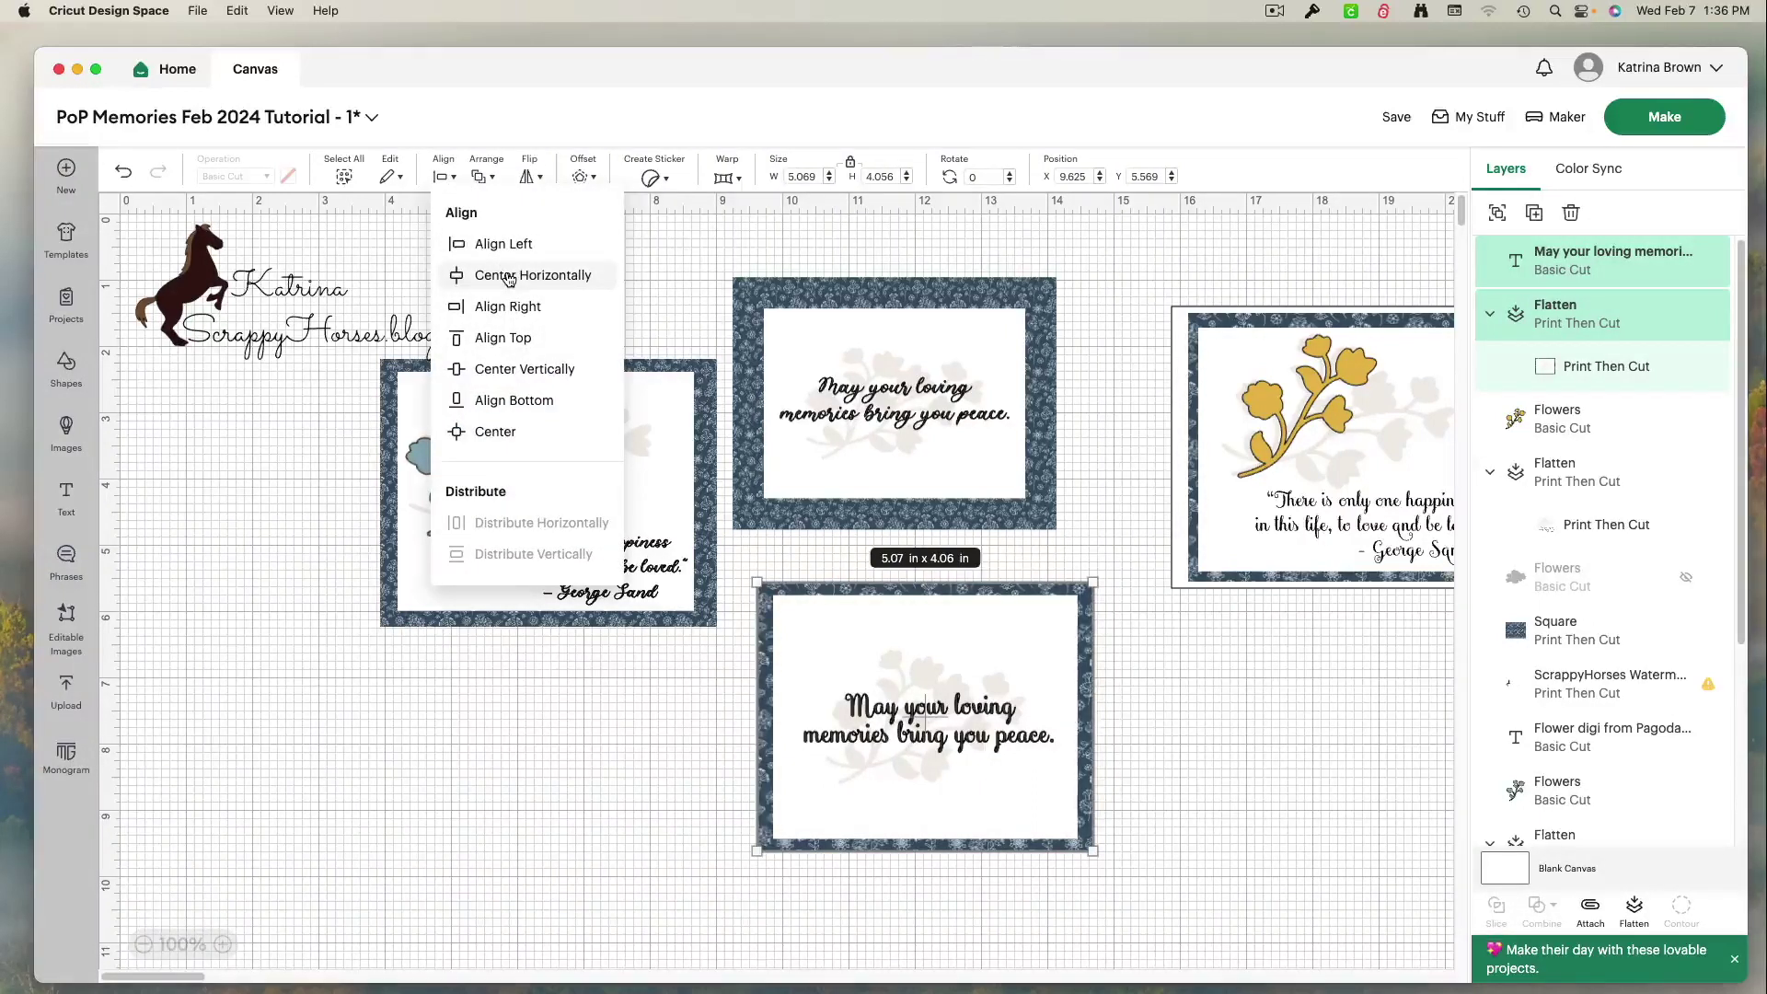
pyautogui.click(507, 277)
# Make the verse a Print Then Cut layer and set its print color to black
pyautogui.click(930, 718)
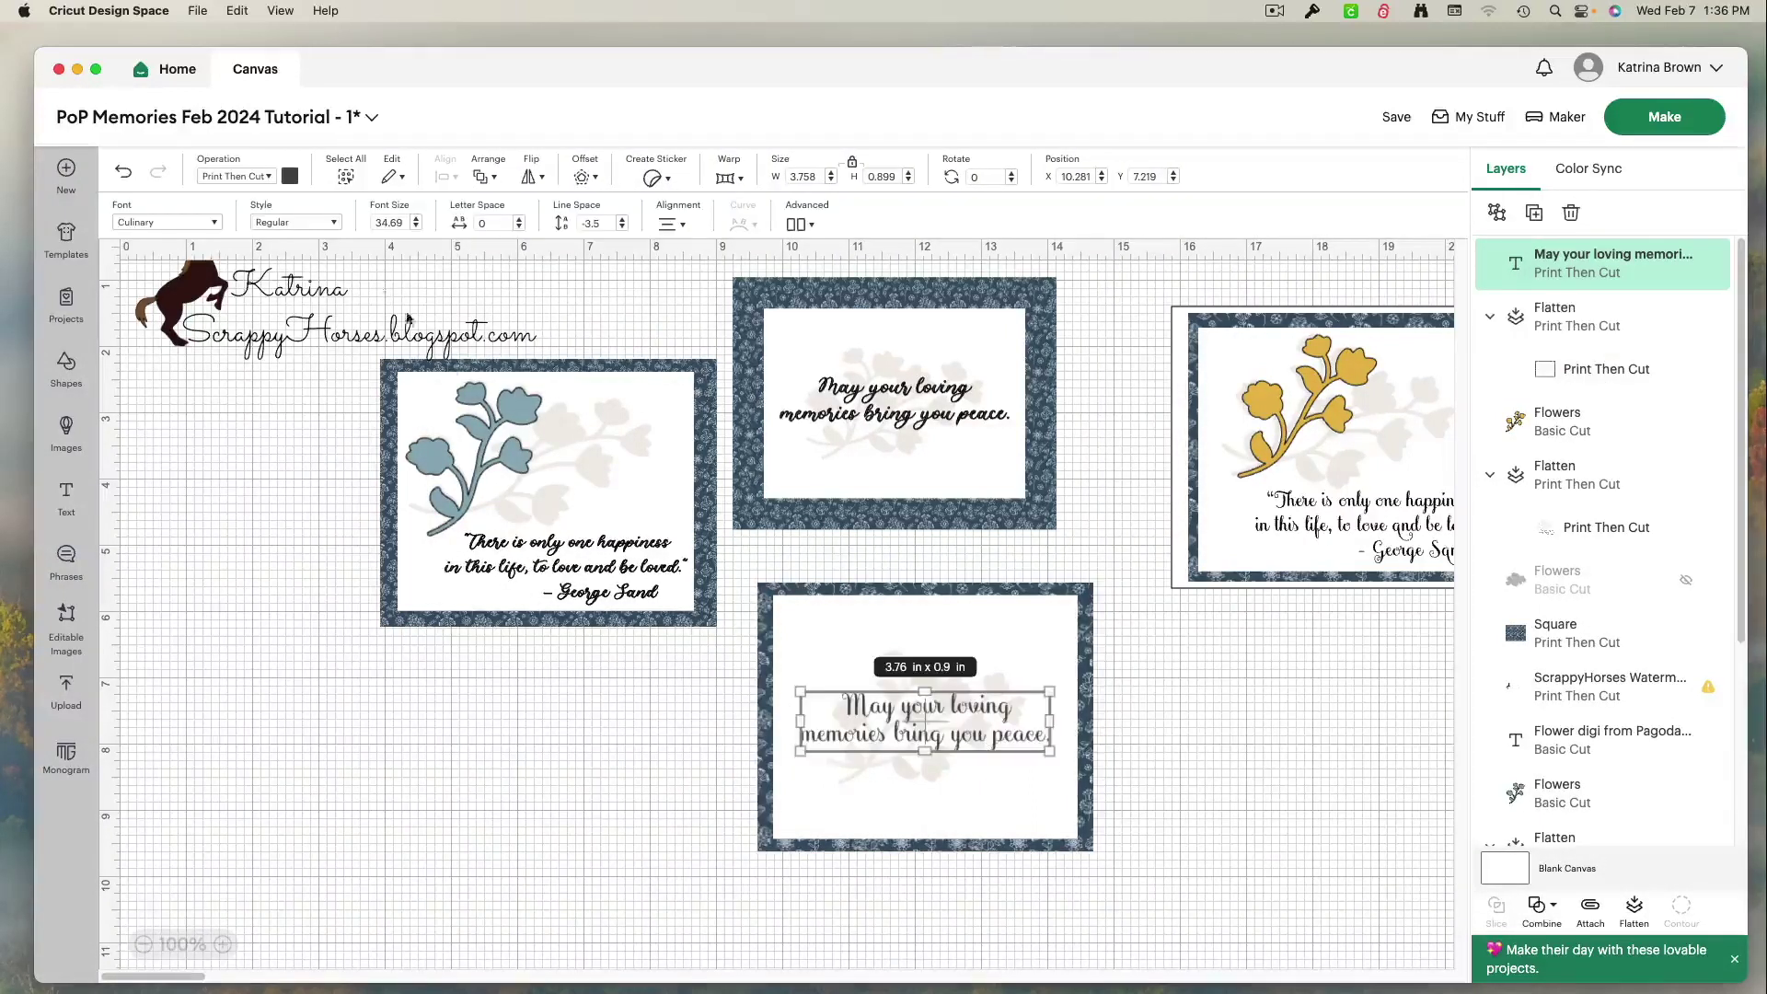
pyautogui.click(291, 175)
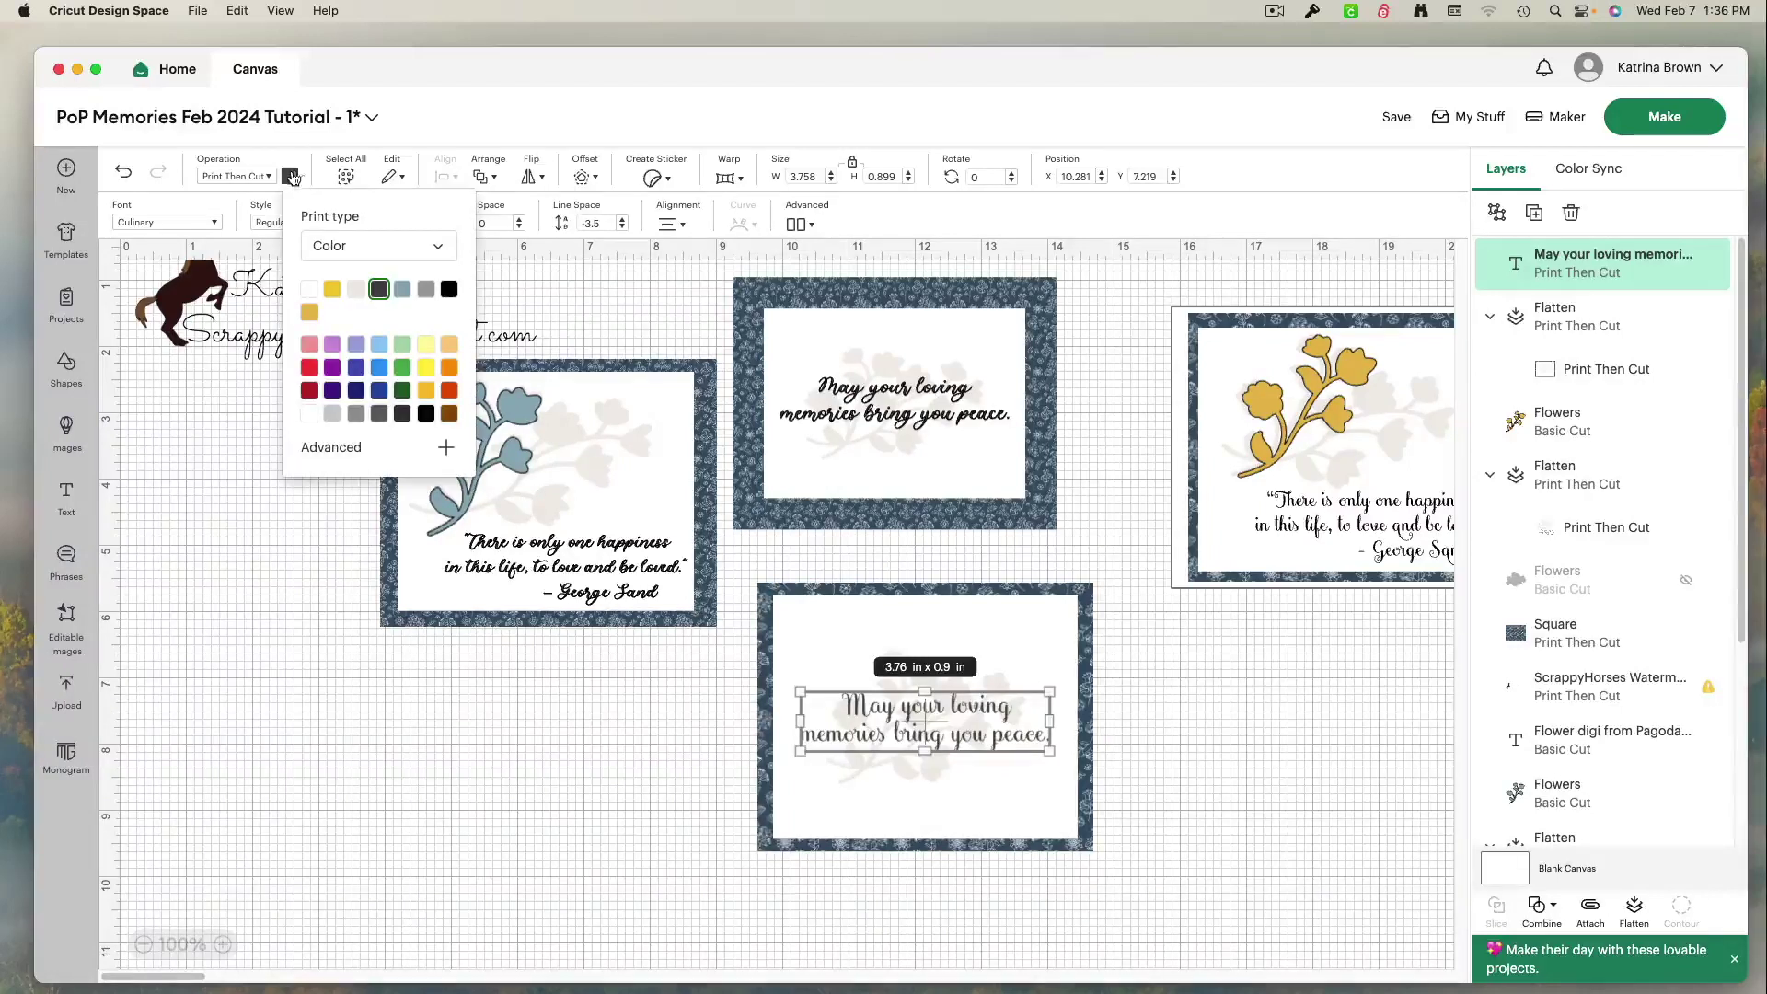
pyautogui.click(450, 291)
# Flatten the verse and framed panel into one Print Then Cut image and move it below the sample verse panel at about X 9.26, Y 4.96
pyautogui.click(1198, 890)
pyautogui.moveTo(1197, 891); pyautogui.dragTo(760, 642)
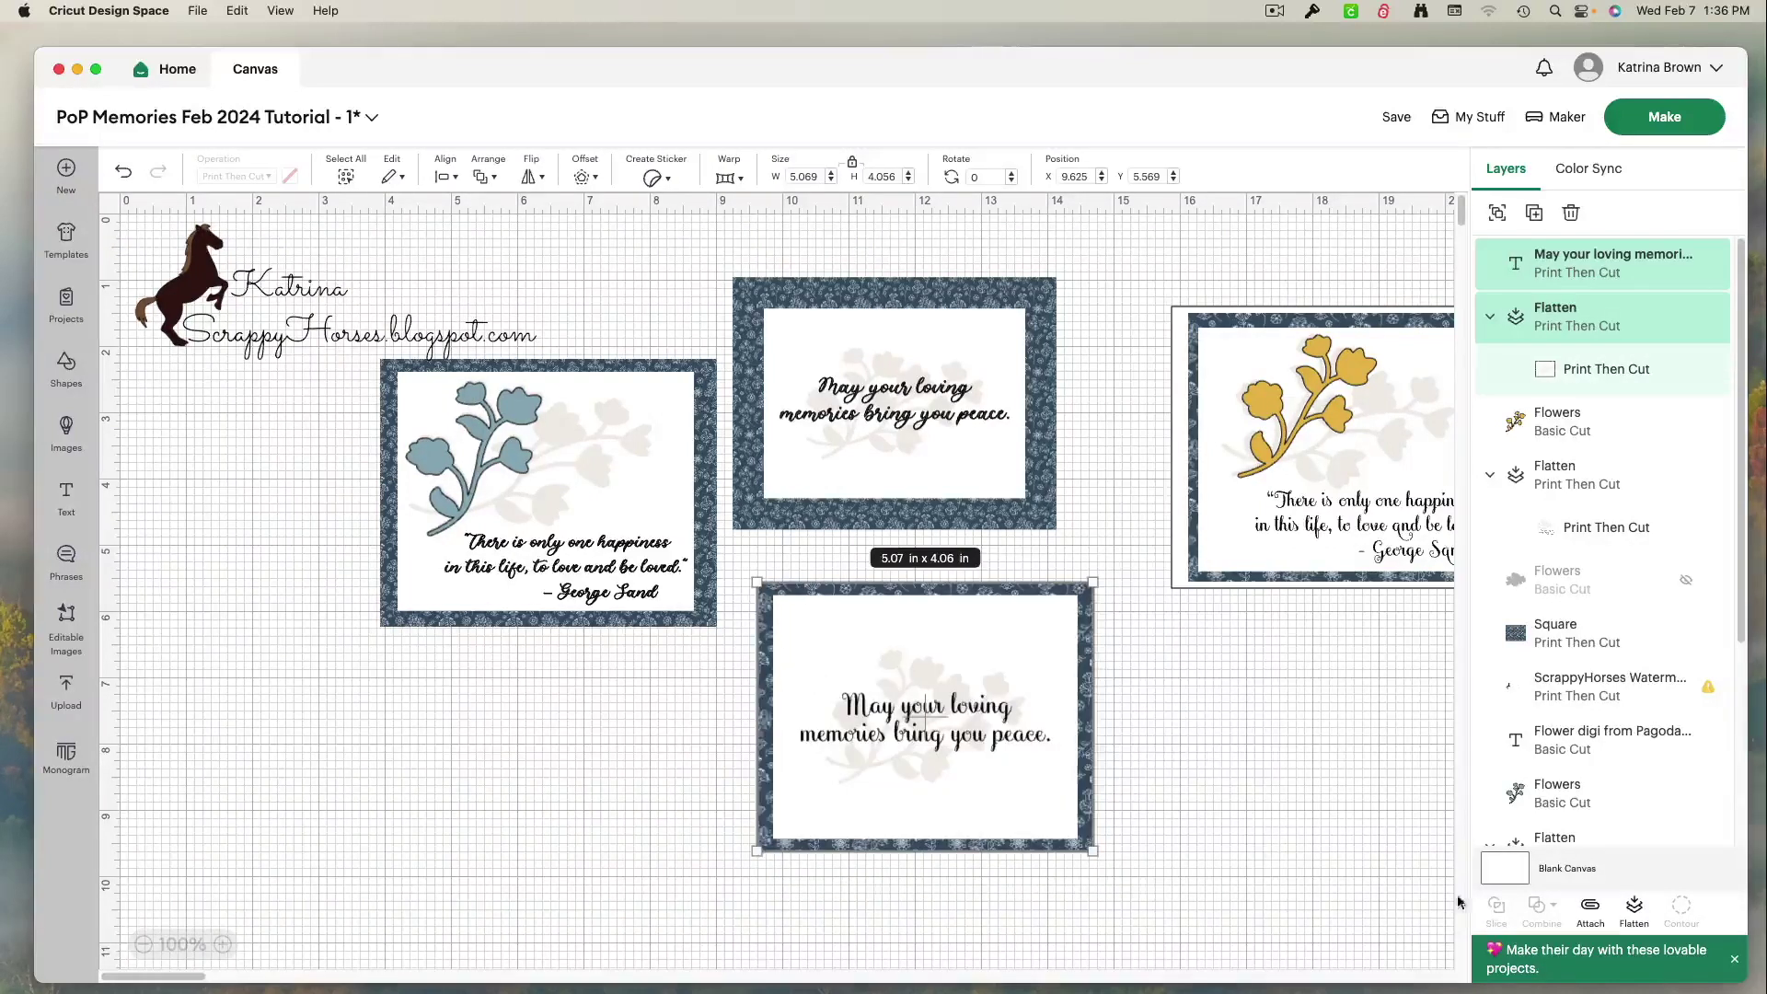
pyautogui.click(1634, 911)
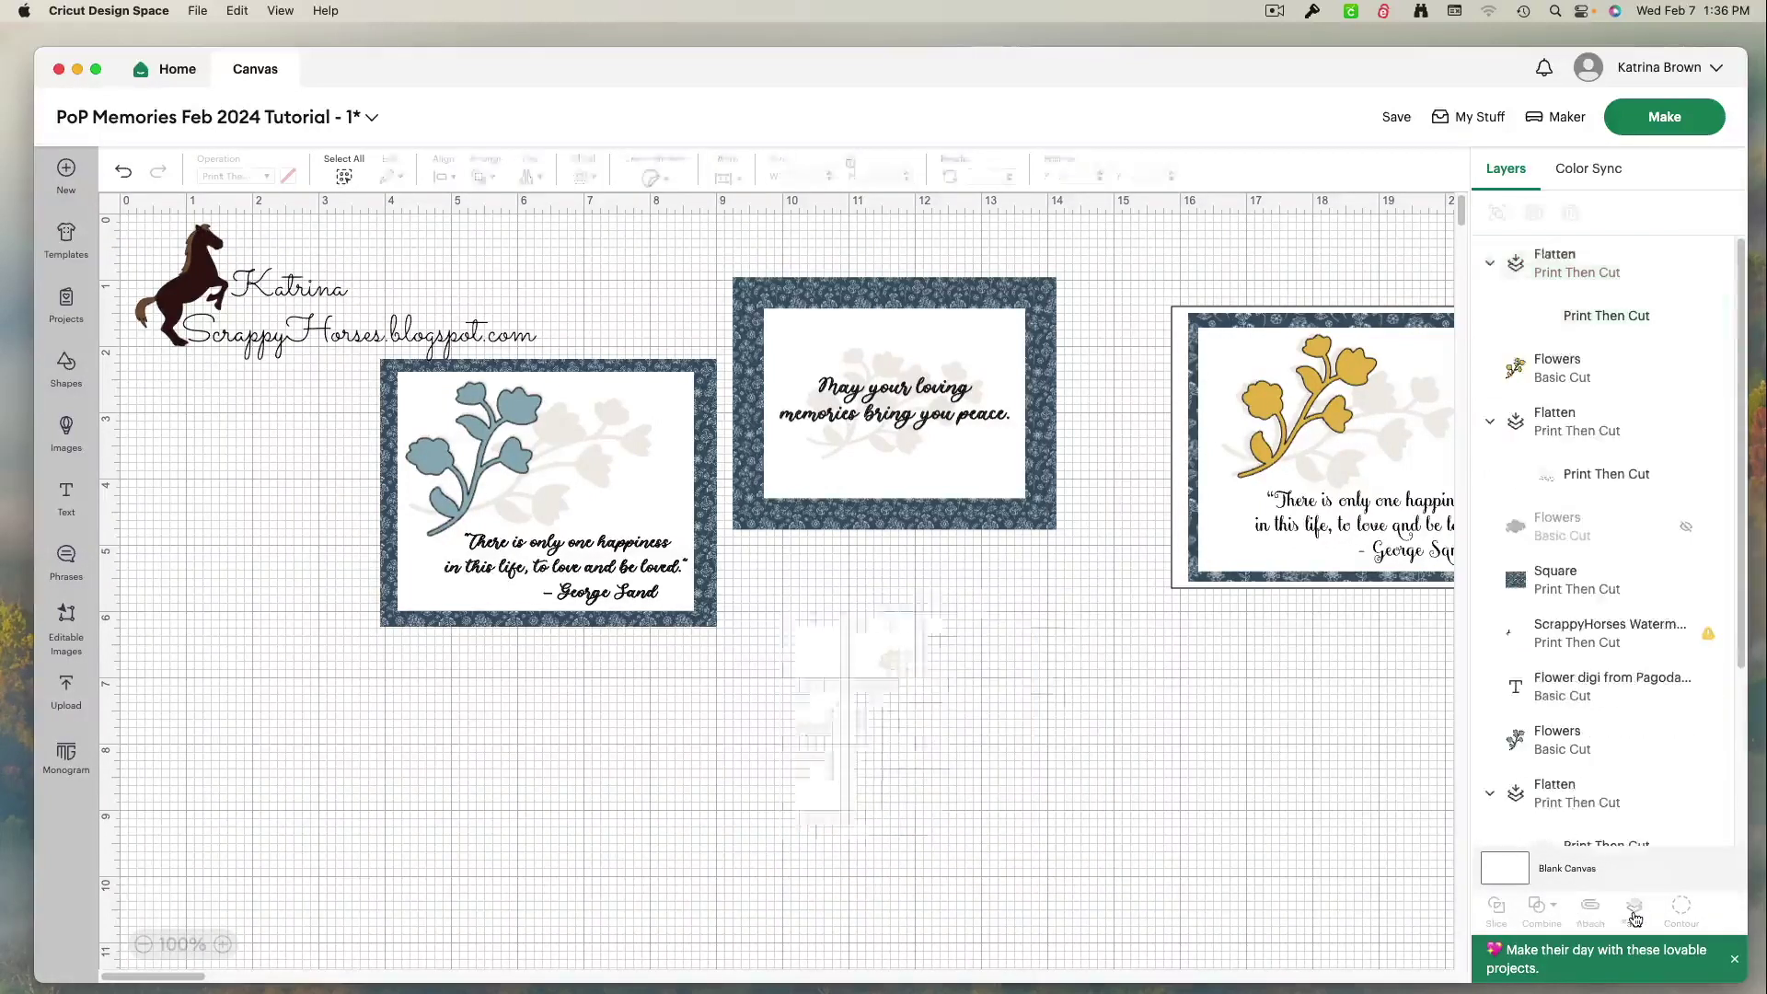
pyautogui.click(1279, 867)
pyautogui.moveTo(979, 795); pyautogui.dragTo(953, 754)
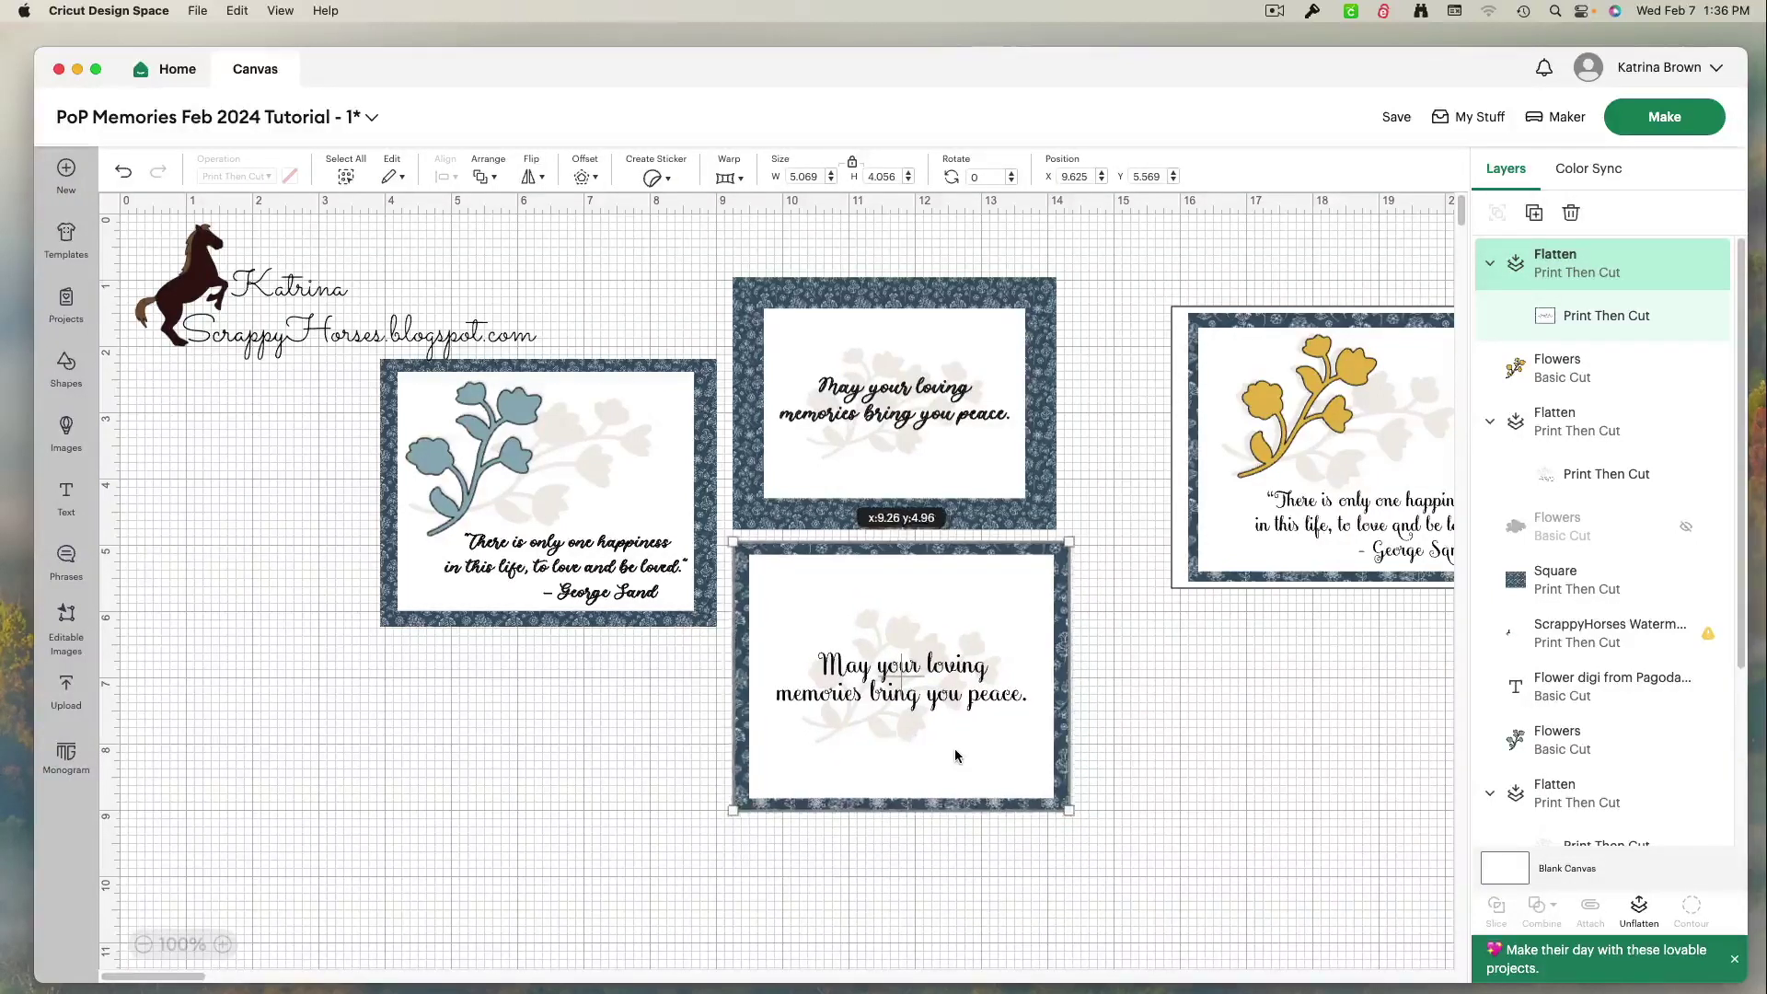
pyautogui.click(599, 717)
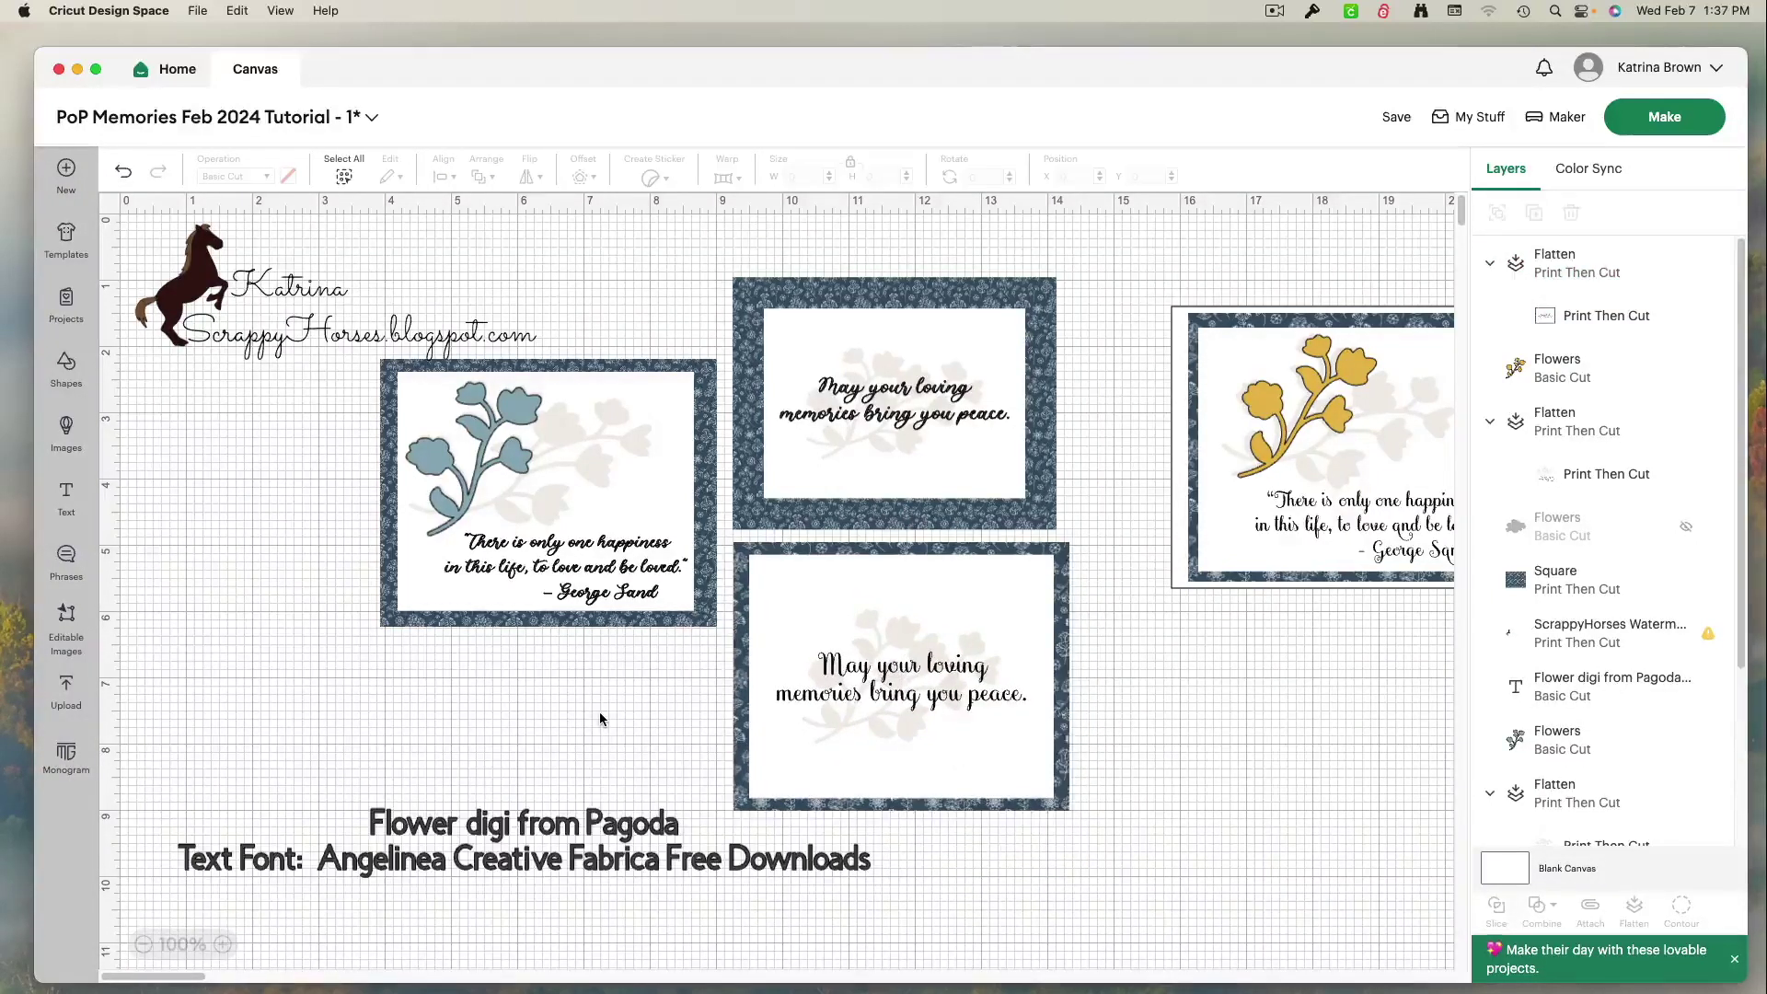